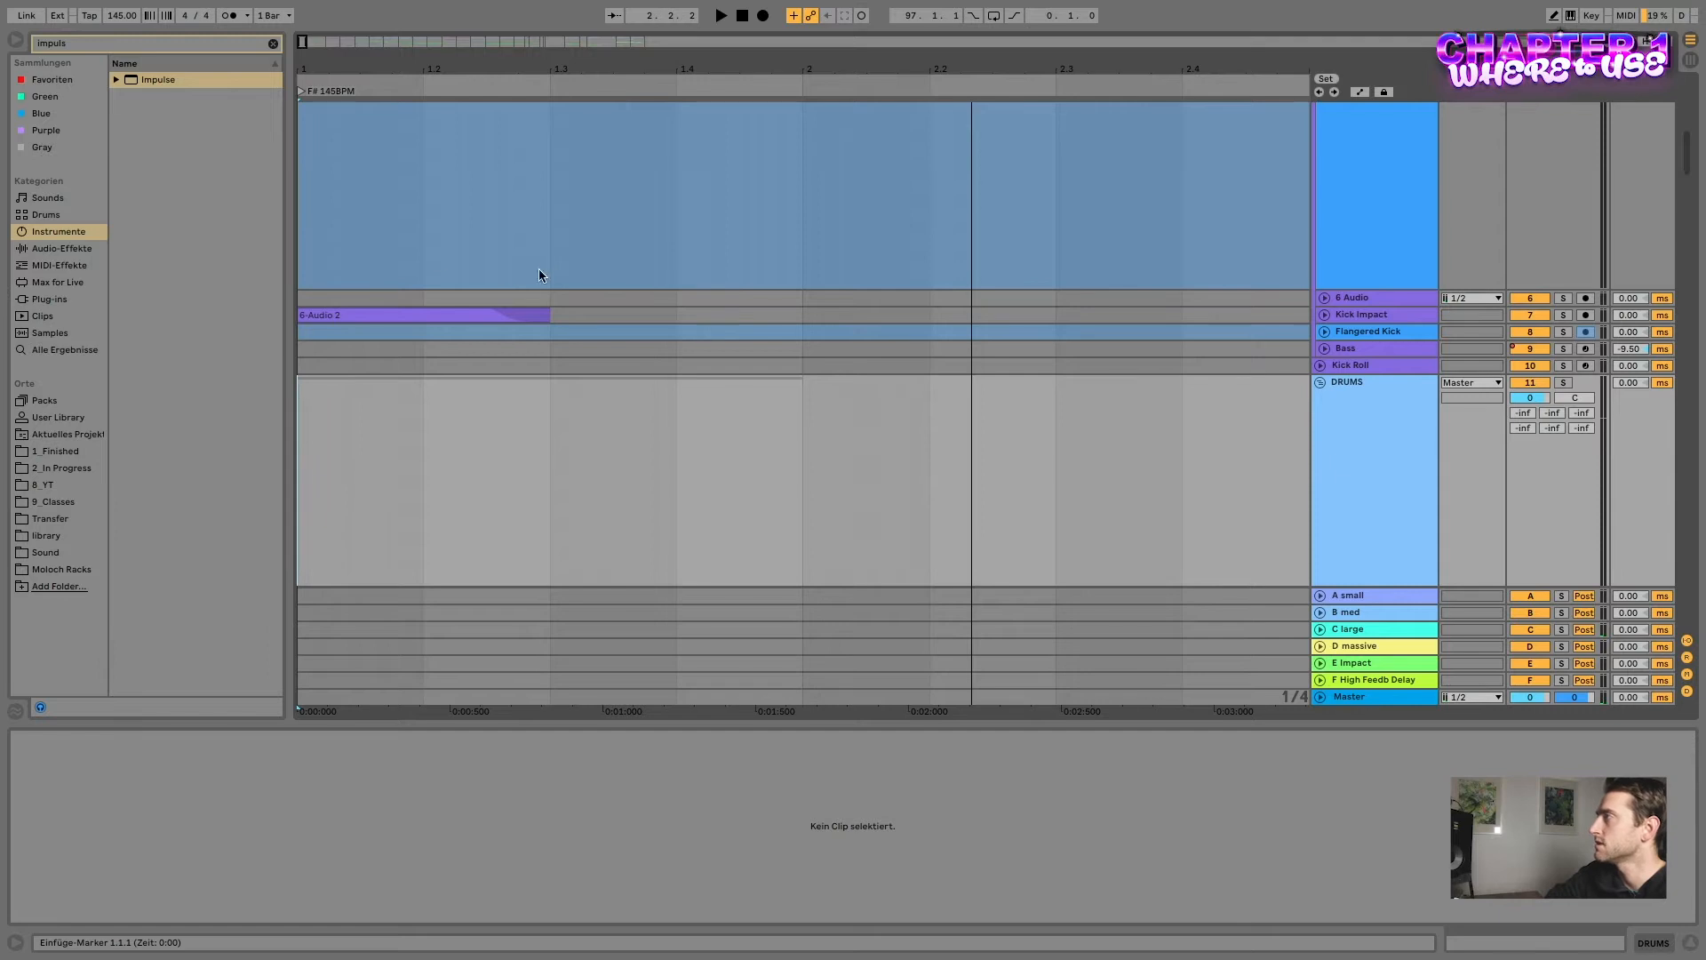
- Play the arrangement from just before bar 17 to hear the Kick Impact clip there
{"action": "scroll", "coordinate": [649, 364], "scroll_direction": "down", "scroll_amount": 10}
{"action": "scroll", "coordinate": [651, 365], "scroll_direction": "down", "scroll_amount": 2}
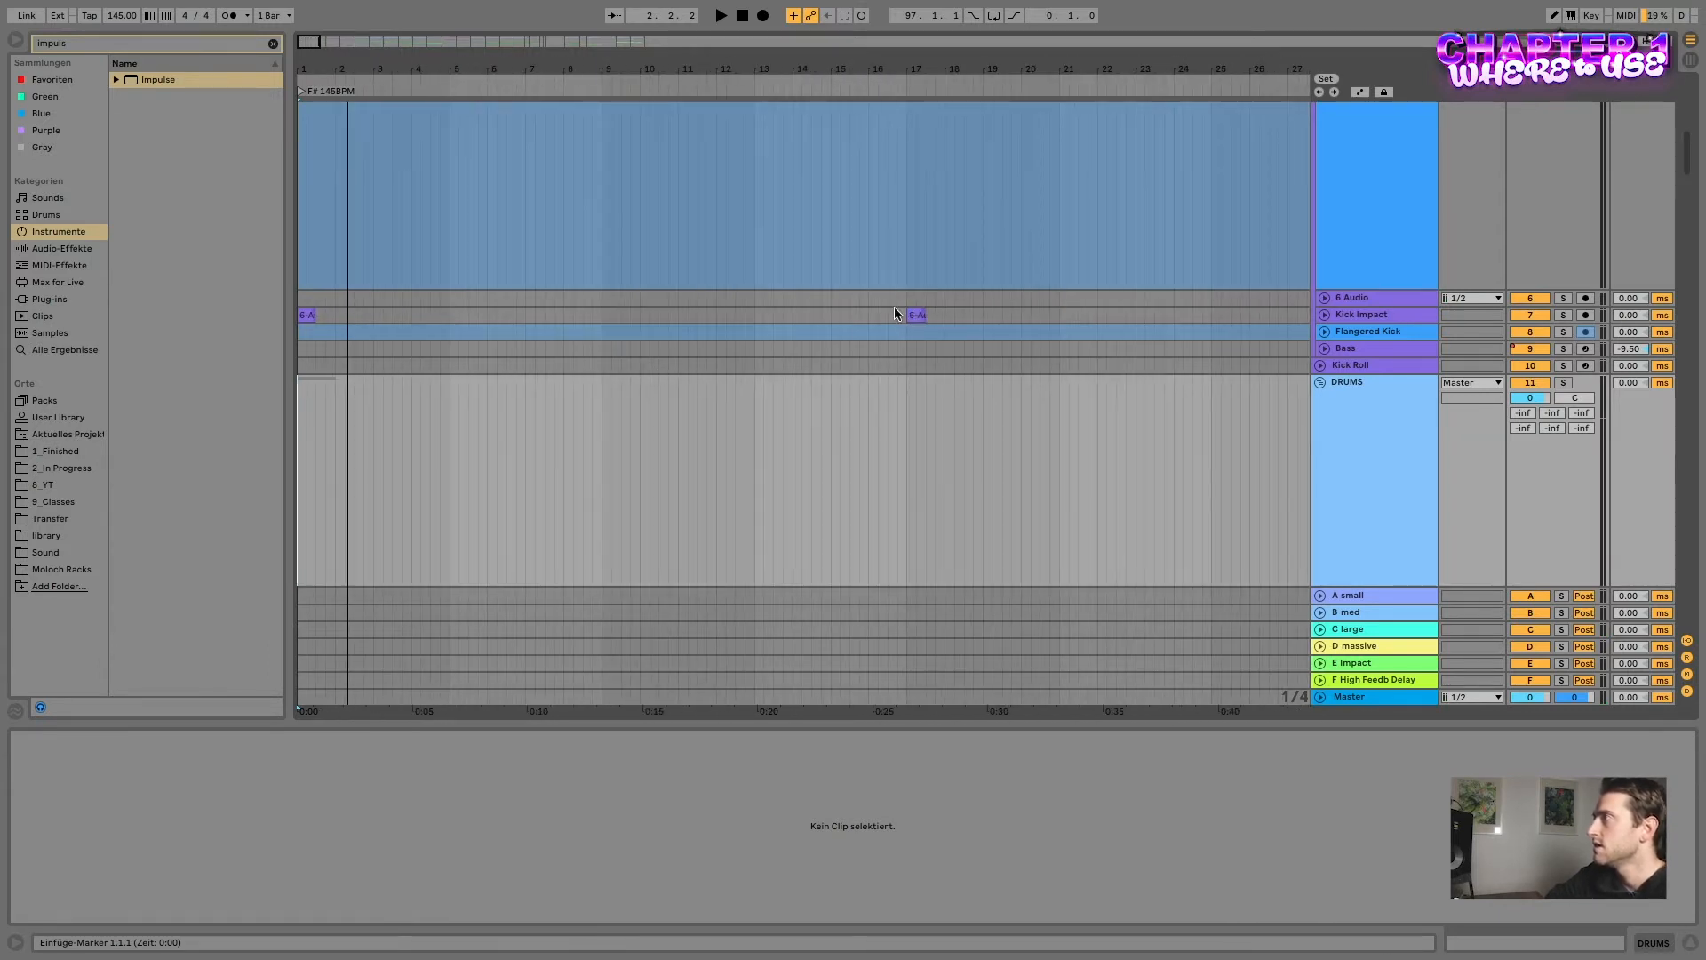
{"action": "left_click", "coordinate": [885, 315]}
{"action": "key", "text": "space"}
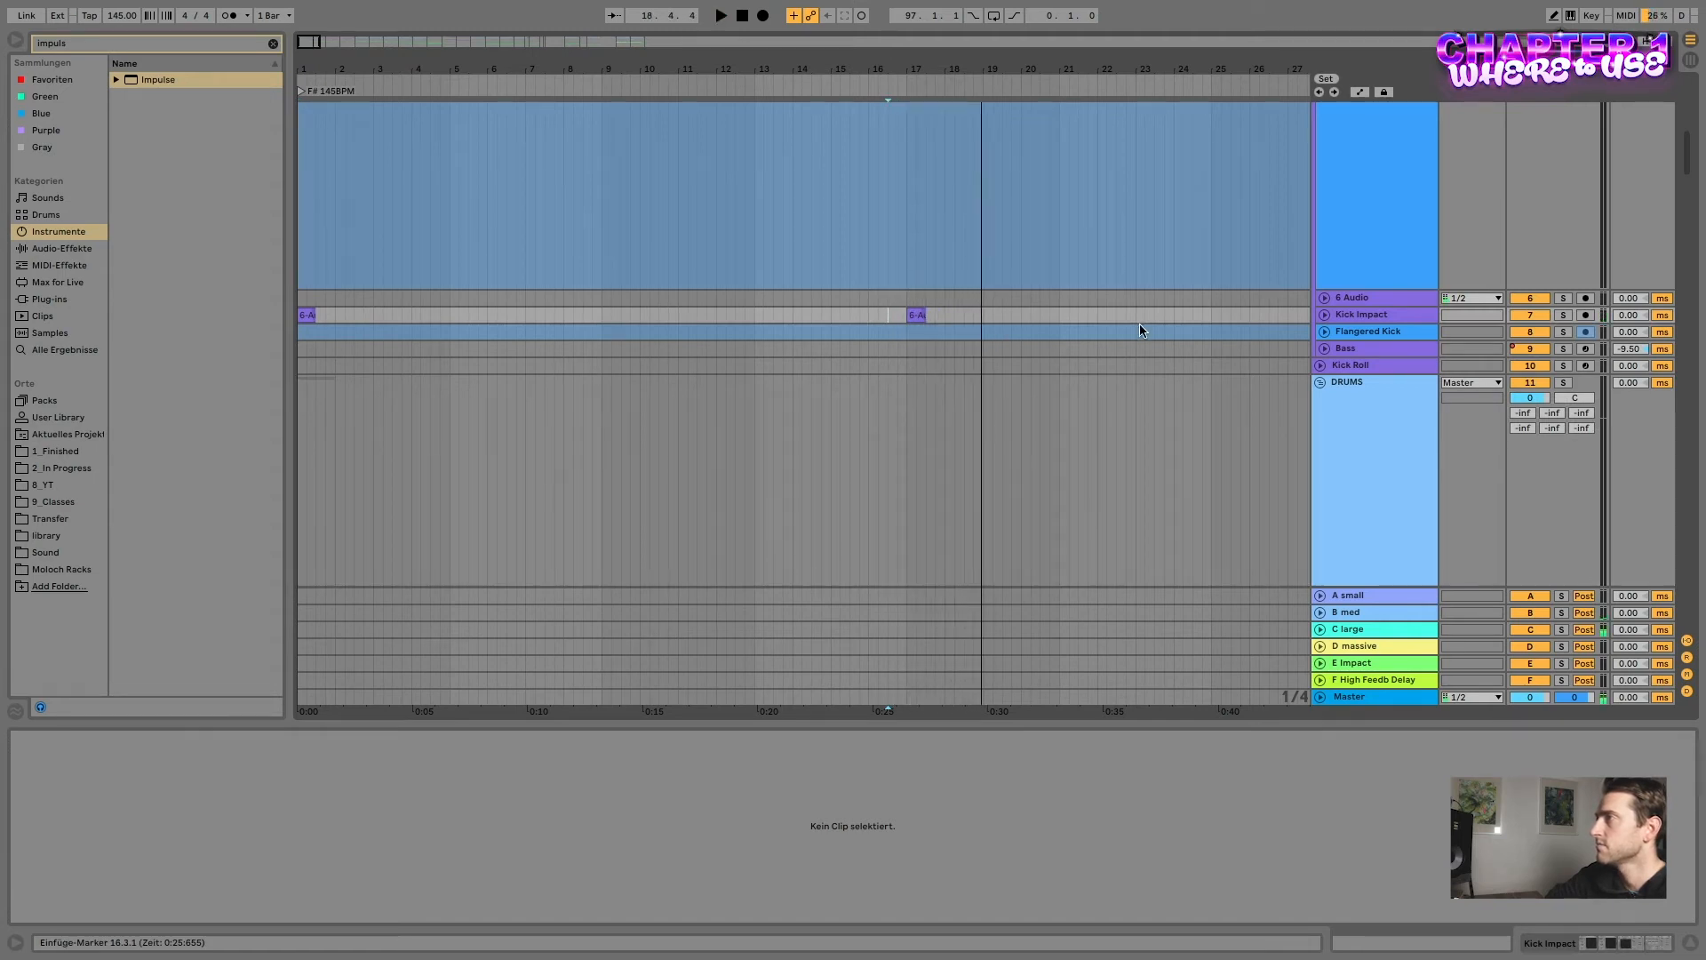
- Play from bar 77 to hear the Kick Impact clip leading into the "FMs more dense" section
{"action": "scroll", "coordinate": [1139, 324], "scroll_direction": "down", "scroll_amount": 6}
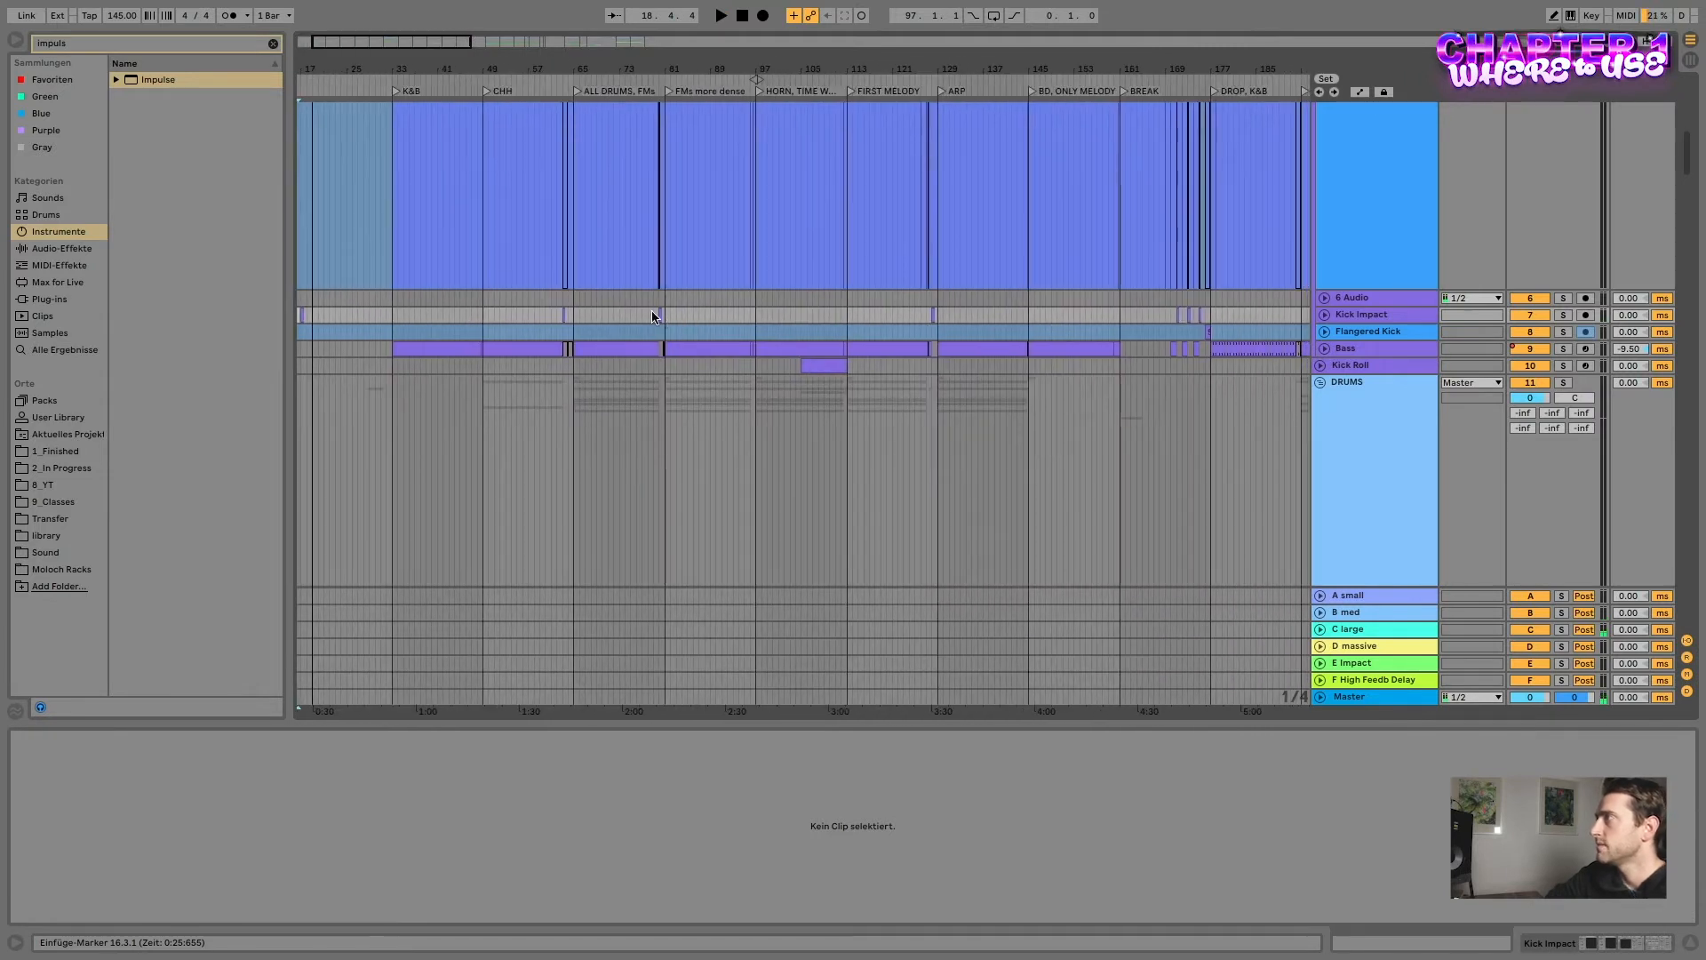
{"action": "scroll", "coordinate": [658, 322], "scroll_direction": "up", "scroll_amount": 4}
{"action": "scroll", "coordinate": [685, 332], "scroll_direction": "up", "scroll_amount": 6}
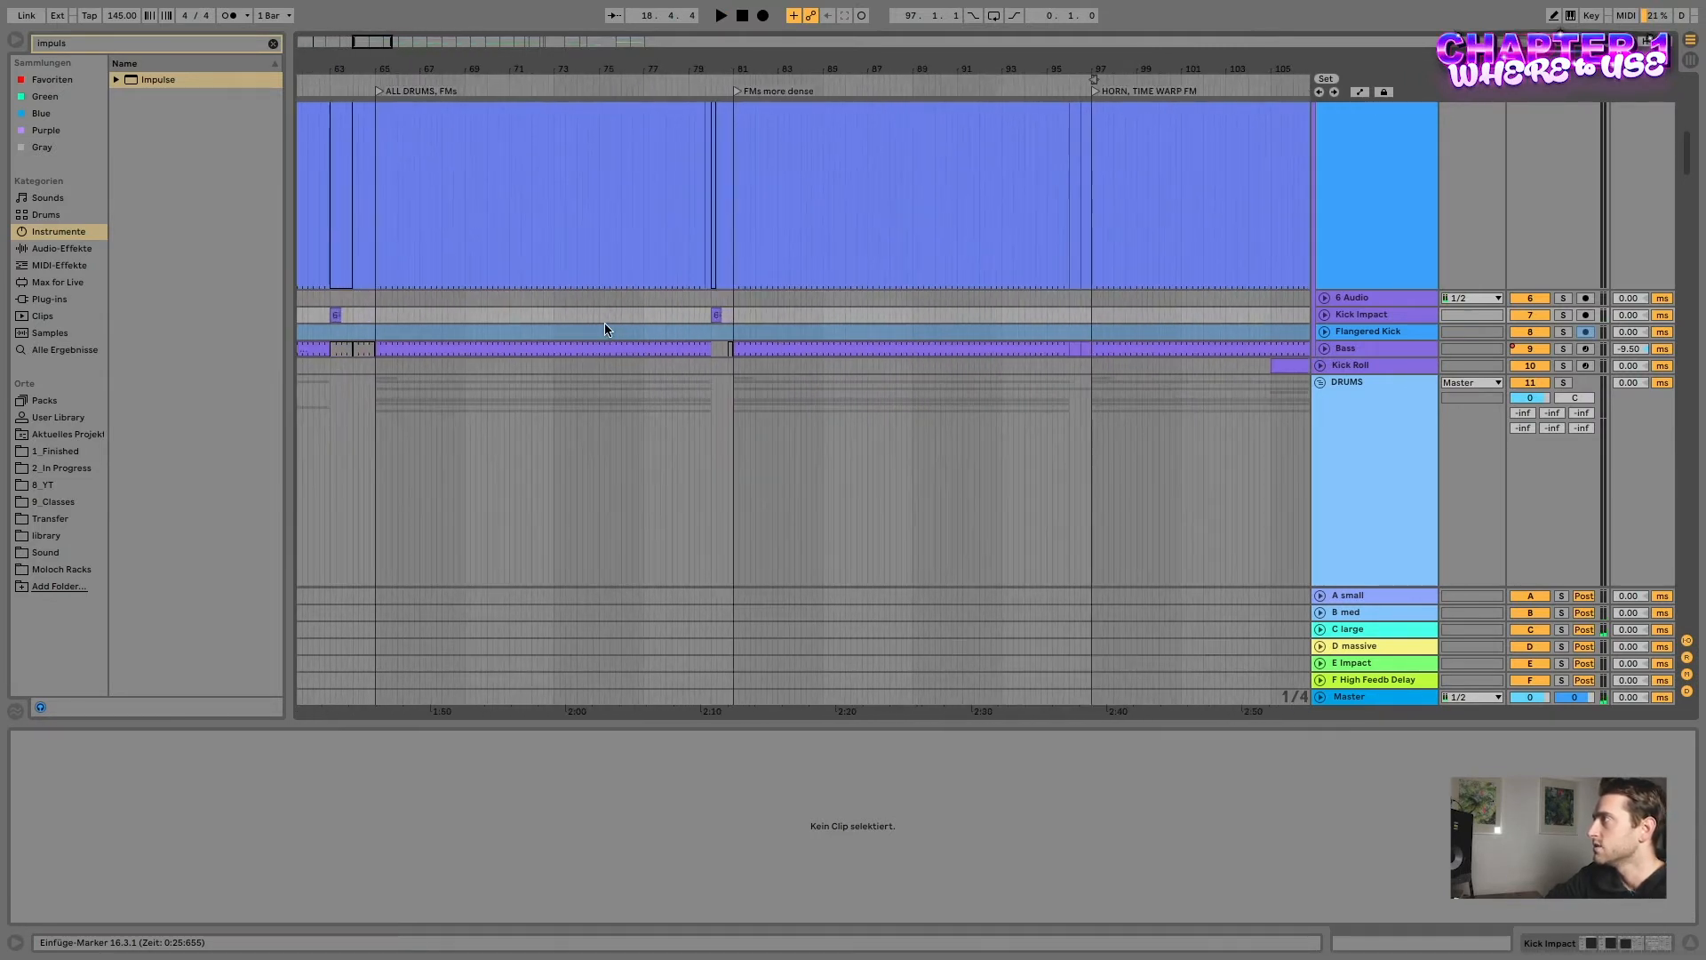
{"action": "scroll", "coordinate": [733, 338], "scroll_direction": "up", "scroll_amount": 6}
{"action": "scroll", "coordinate": [734, 338], "scroll_direction": "down", "scroll_amount": 3}
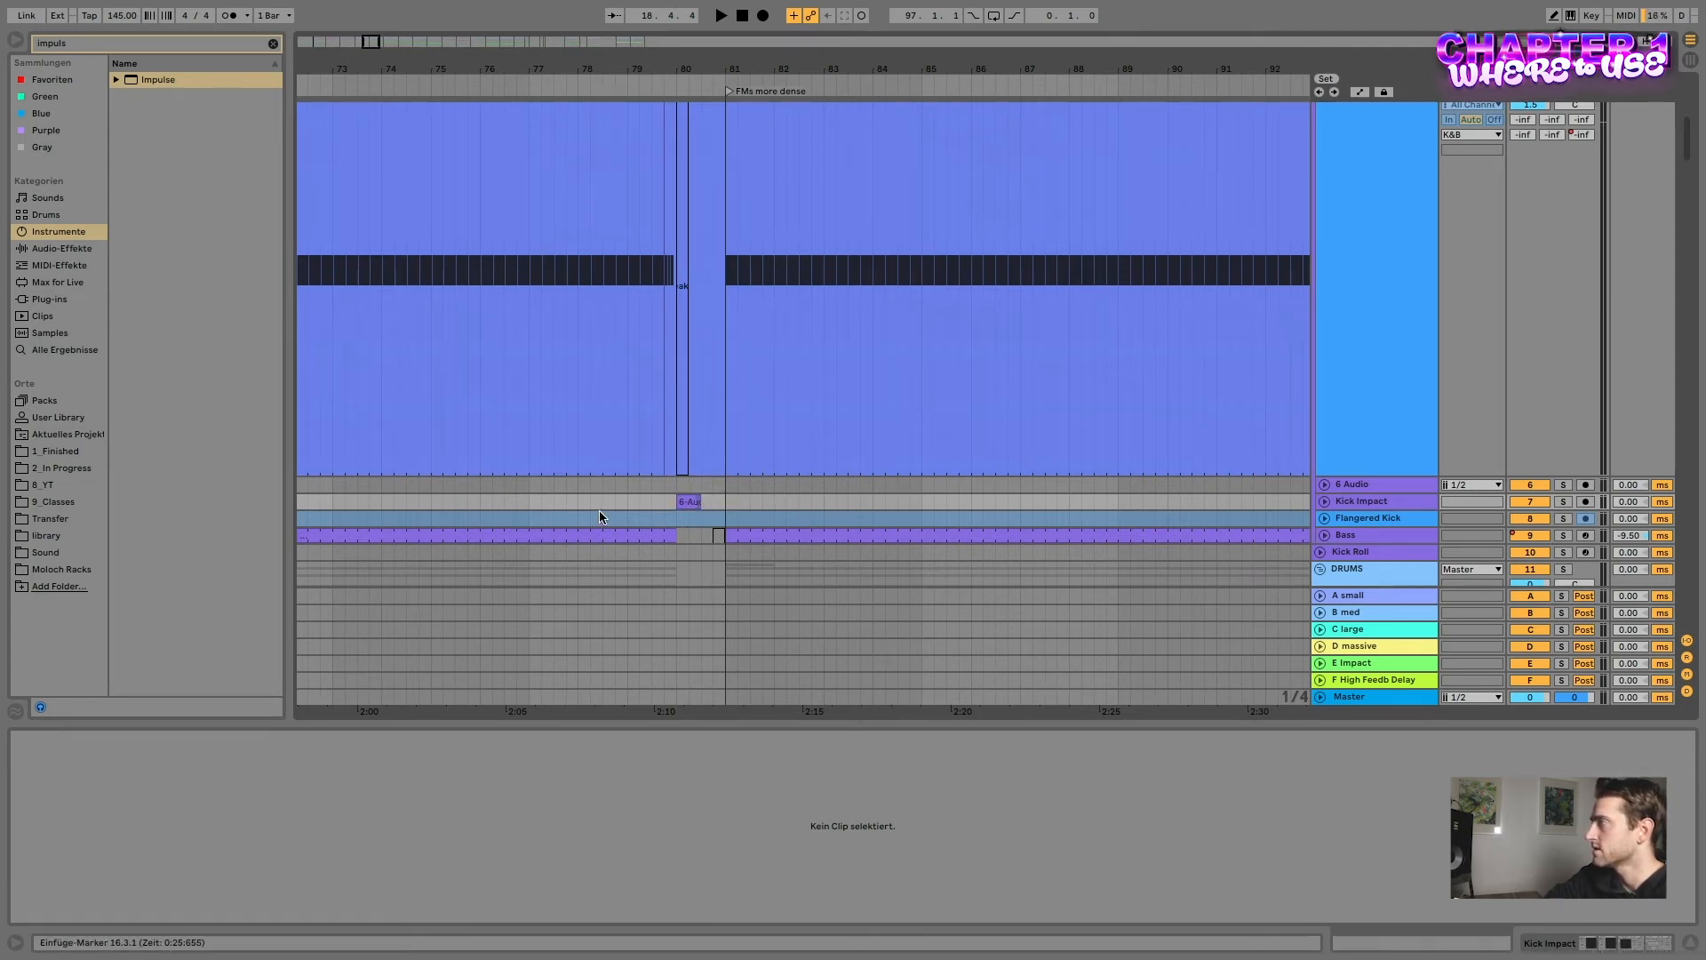
{"action": "left_click", "coordinate": [529, 501]}
{"action": "key", "text": "space"}
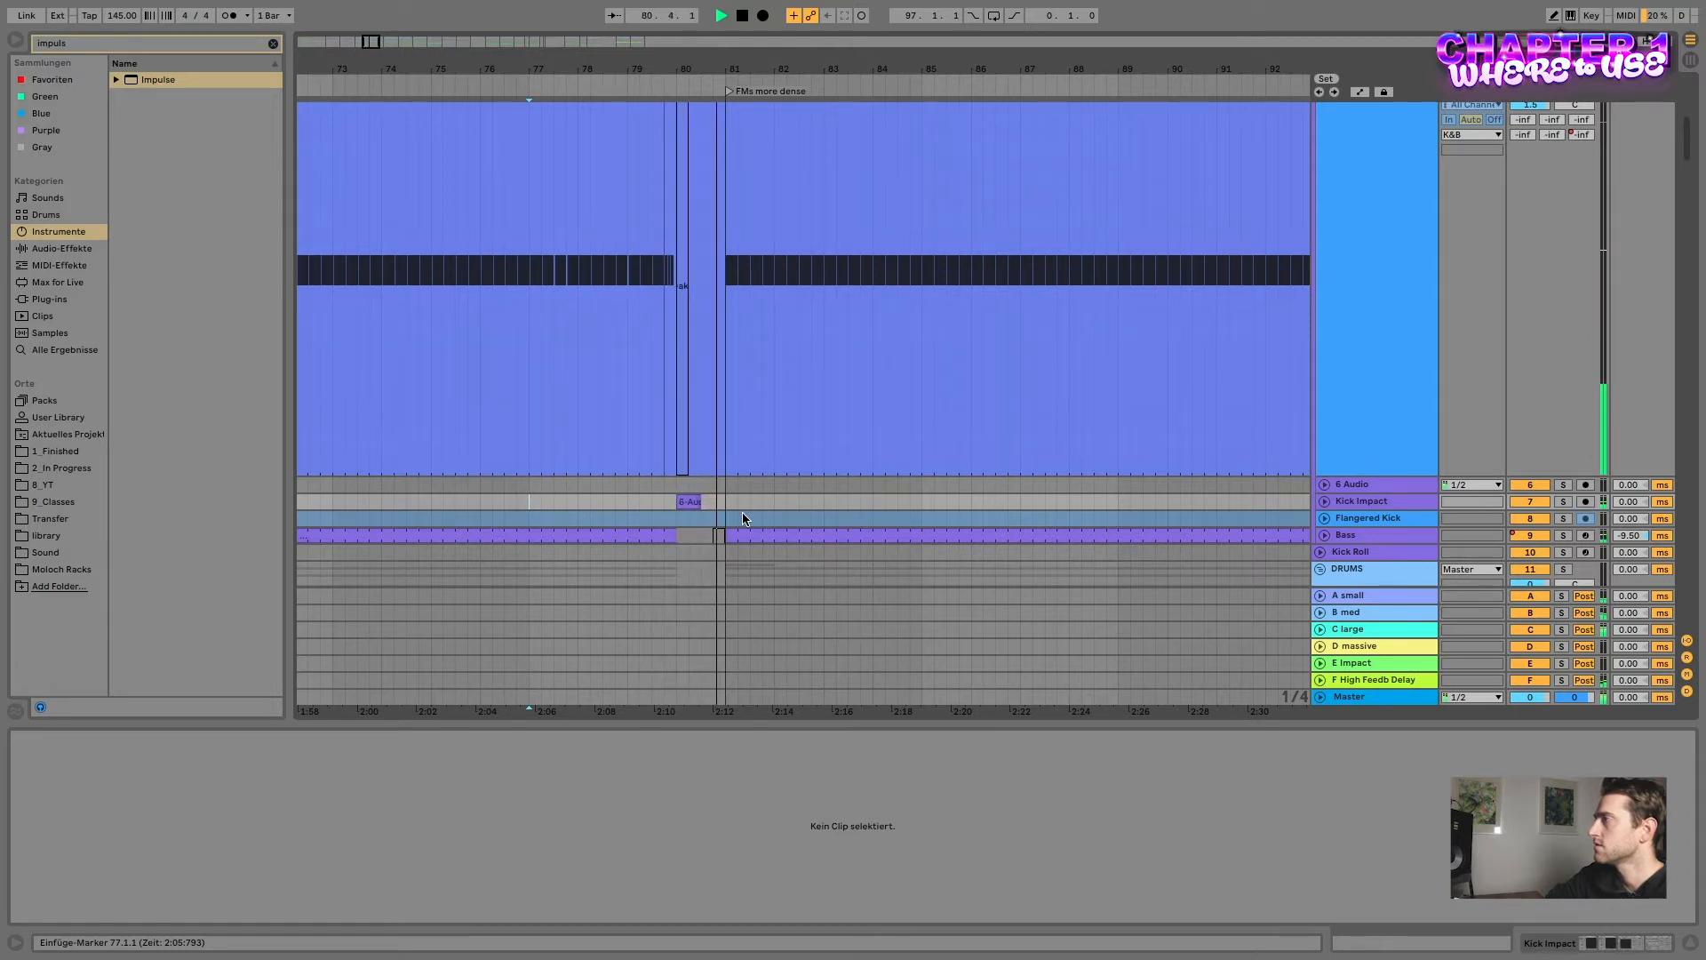
{"action": "key", "text": "space"}
- Play from bar 169 to hear the repeated Kick Impact clips in the break before the "DROP, K&B" section
{"action": "scroll", "coordinate": [728, 503], "scroll_direction": "down", "scroll_amount": 3}
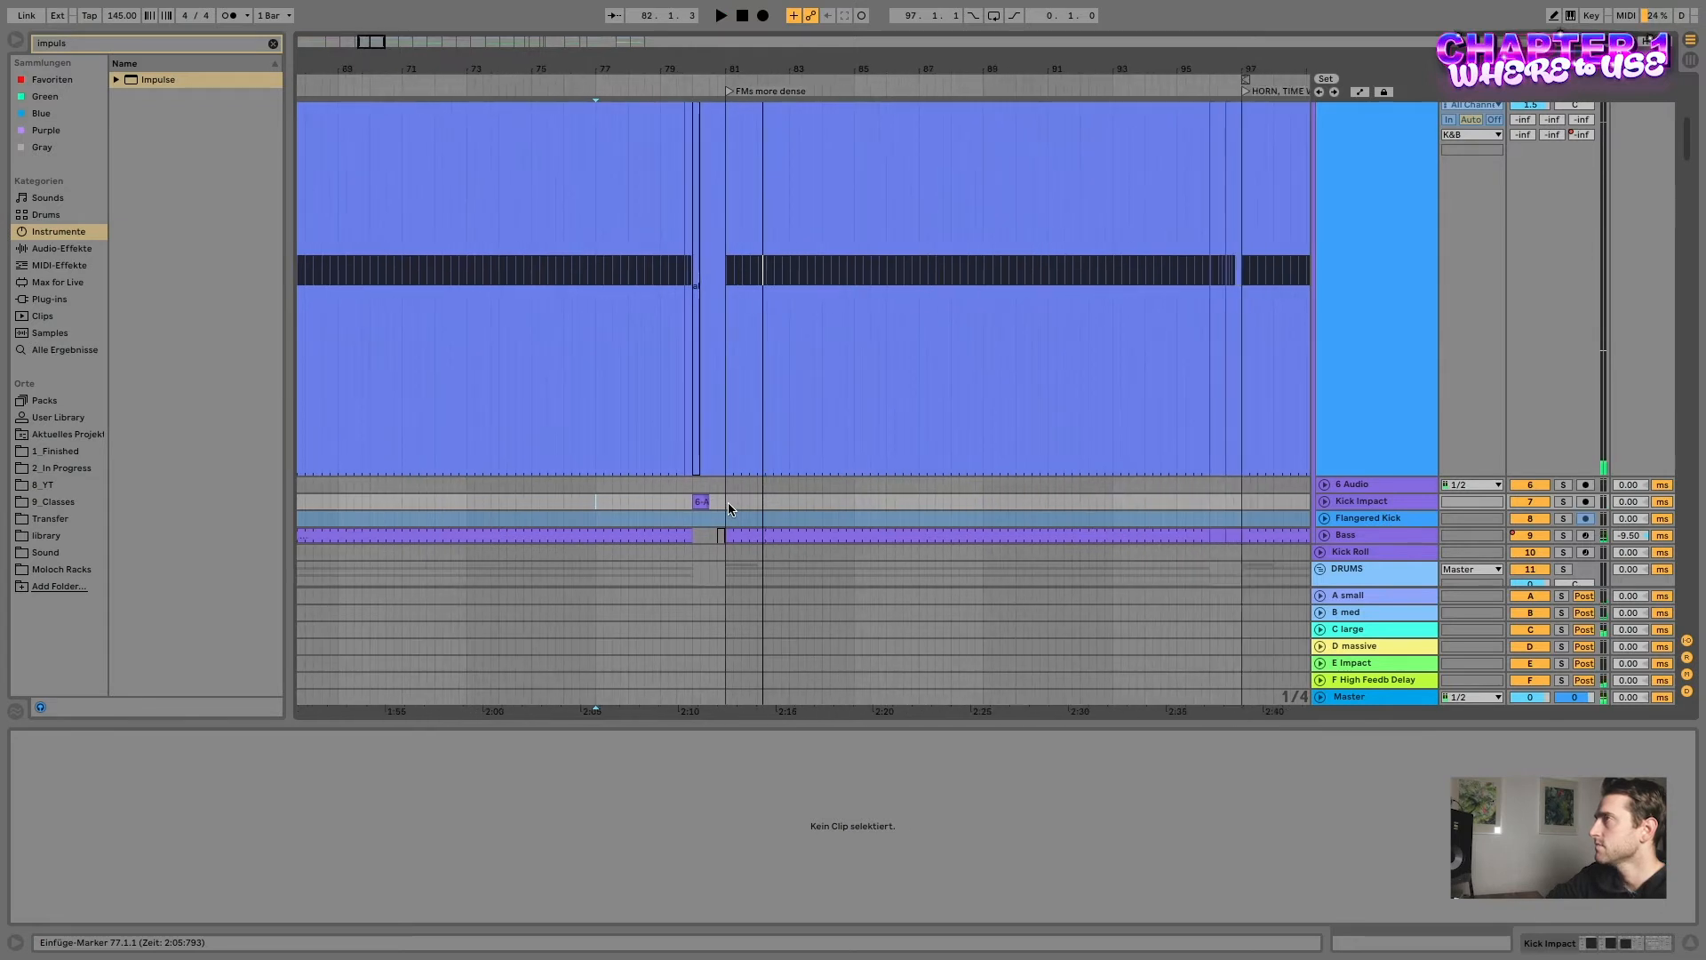
{"action": "scroll", "coordinate": [728, 503], "scroll_direction": "right", "scroll_amount": 10}
{"action": "scroll", "coordinate": [725, 507], "scroll_direction": "right", "scroll_amount": 15}
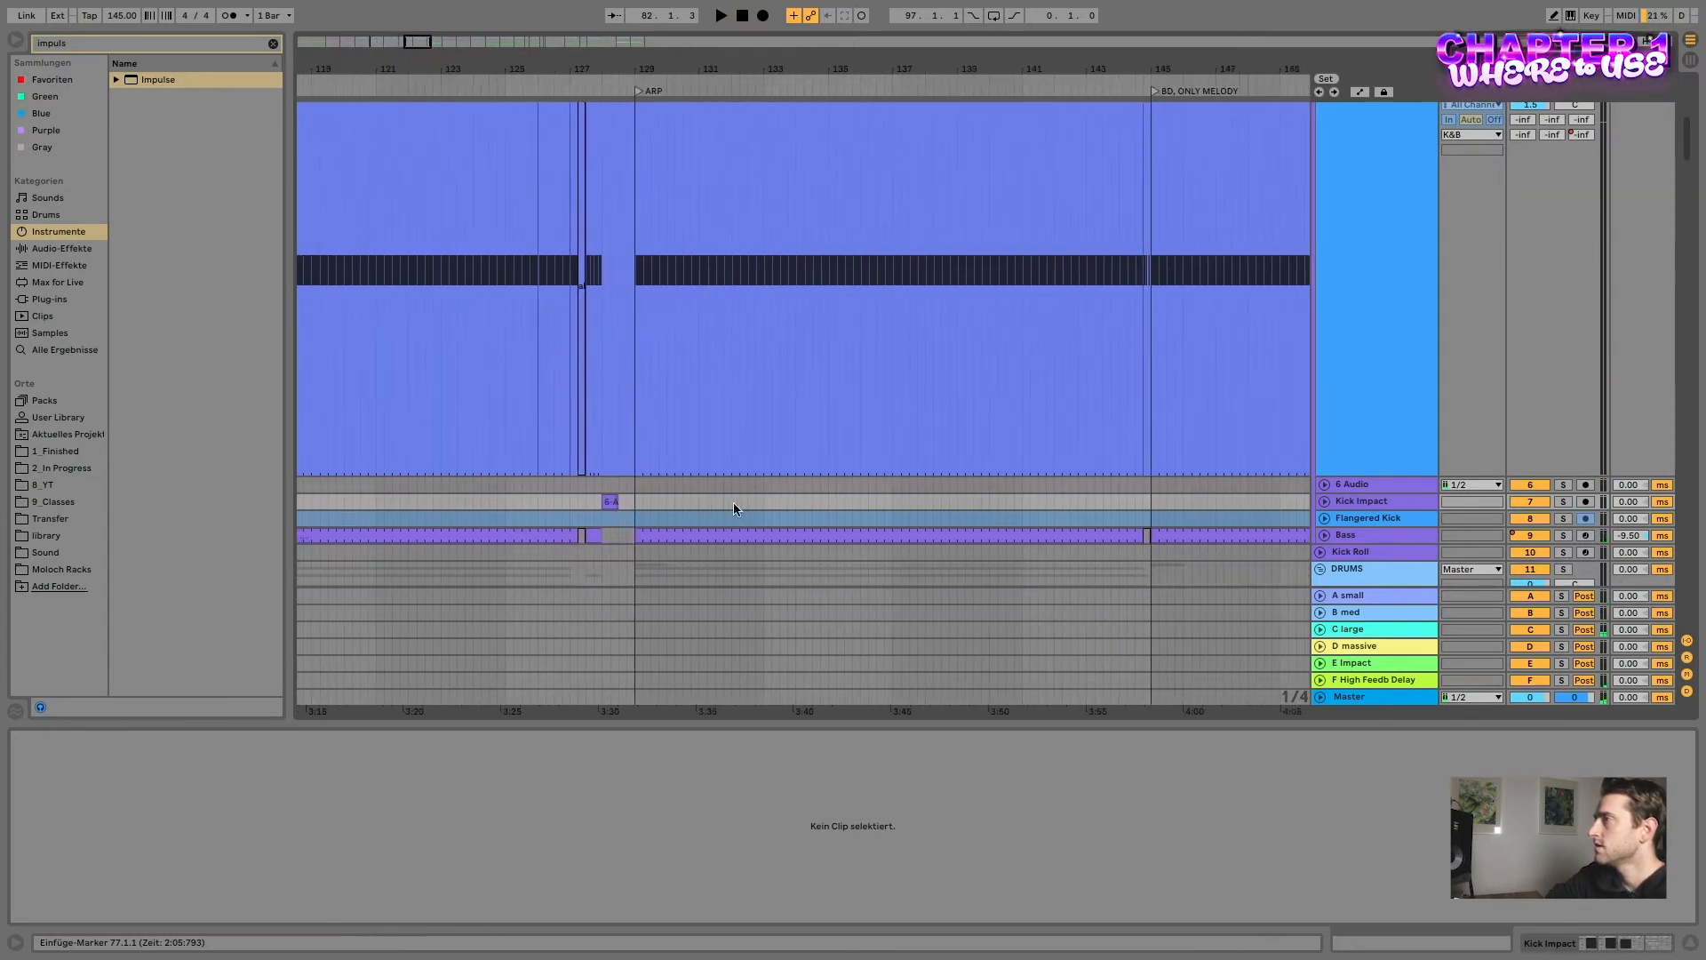
{"action": "scroll", "coordinate": [741, 509], "scroll_direction": "right", "scroll_amount": 5}
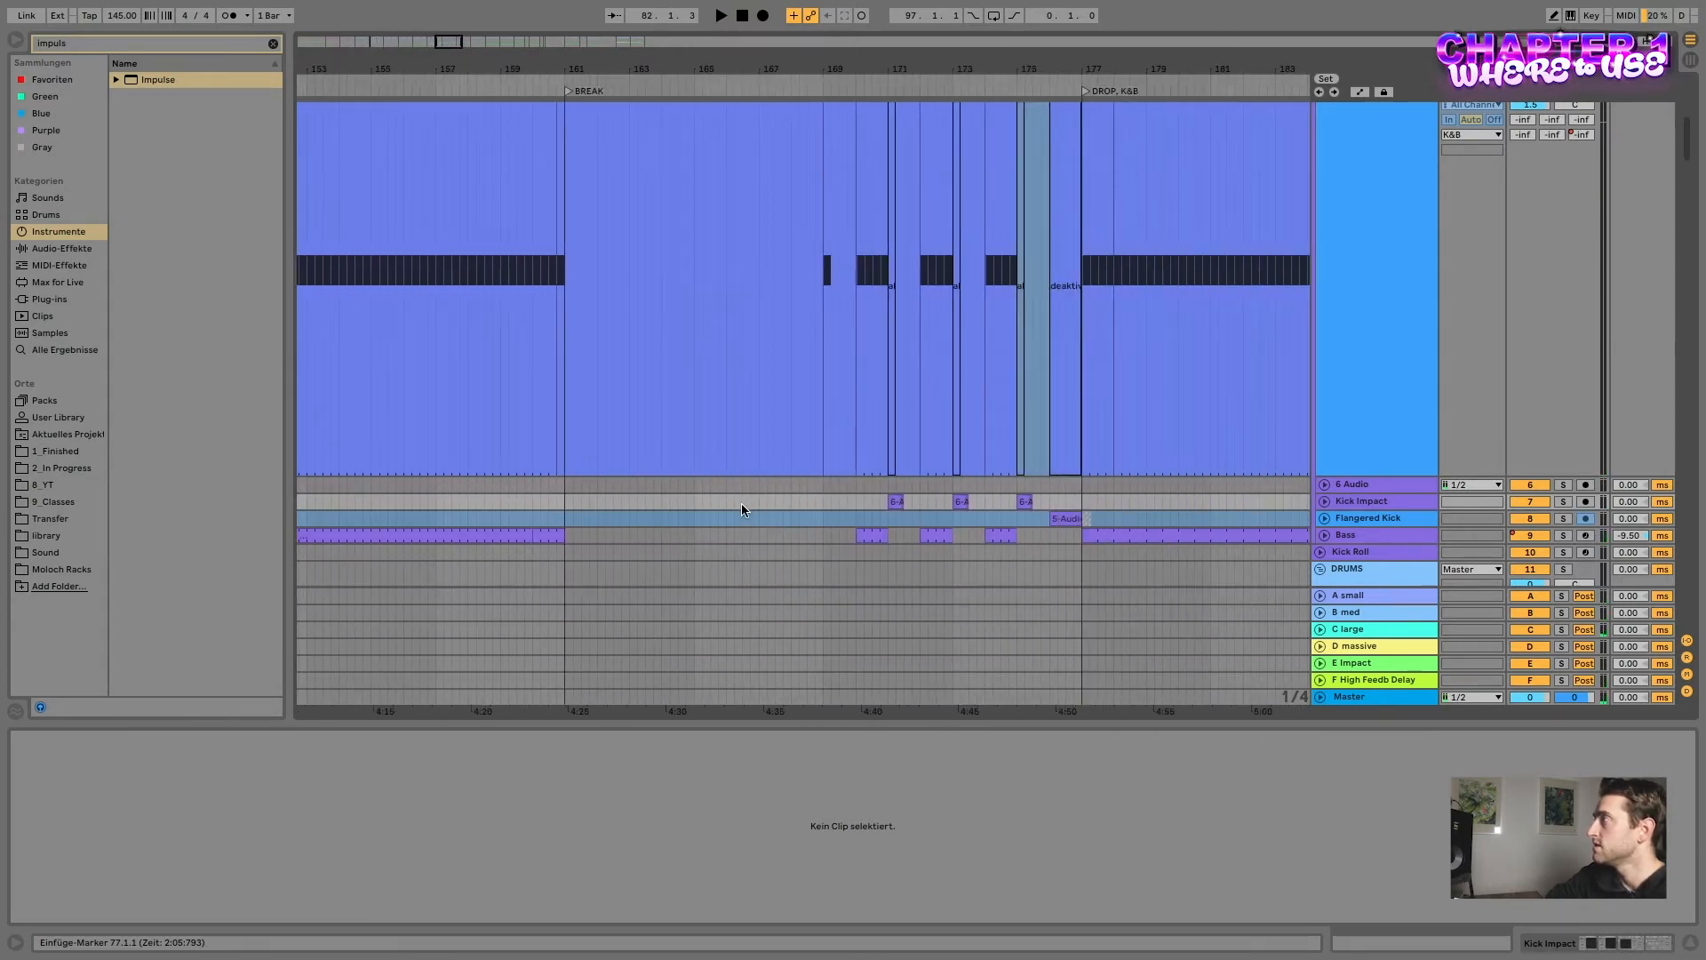
{"action": "scroll", "coordinate": [695, 505], "scroll_direction": "down", "scroll_amount": 3}
{"action": "left_click", "coordinate": [859, 375]}
{"action": "scroll", "coordinate": [889, 373], "scroll_direction": "up", "scroll_amount": 3}
{"action": "scroll", "coordinate": [898, 427], "scroll_direction": "right", "scroll_amount": 2}
{"action": "scroll", "coordinate": [894, 476], "scroll_direction": "right", "scroll_amount": 2}
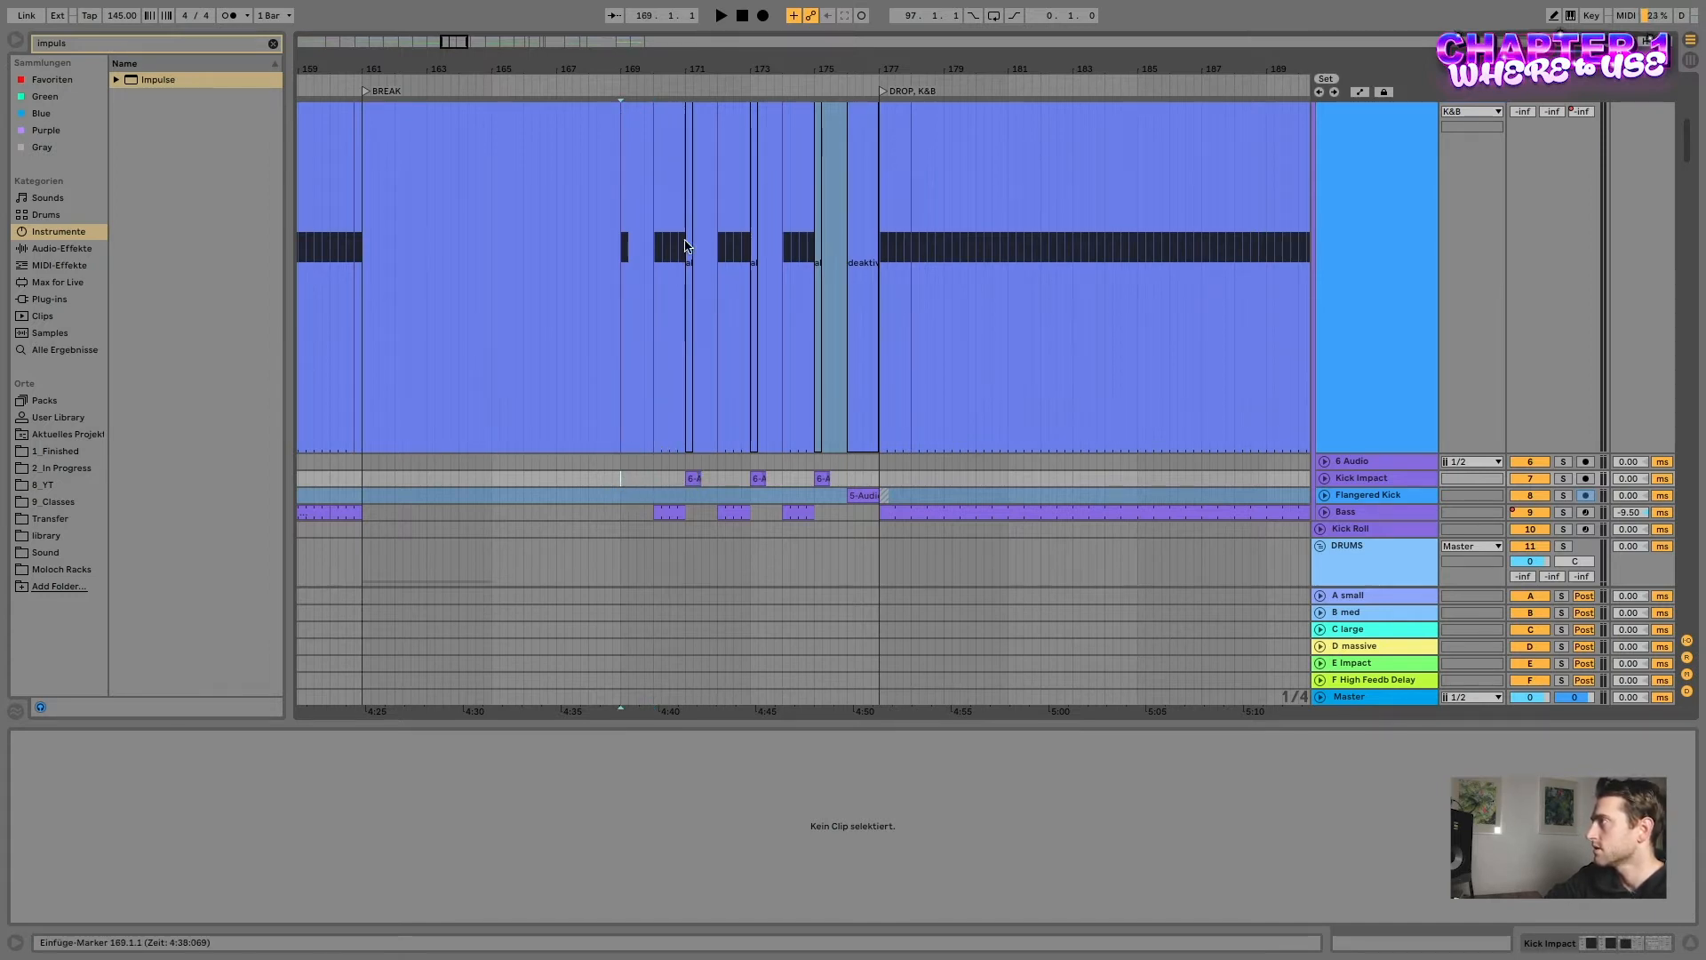
{"action": "key", "text": "space"}
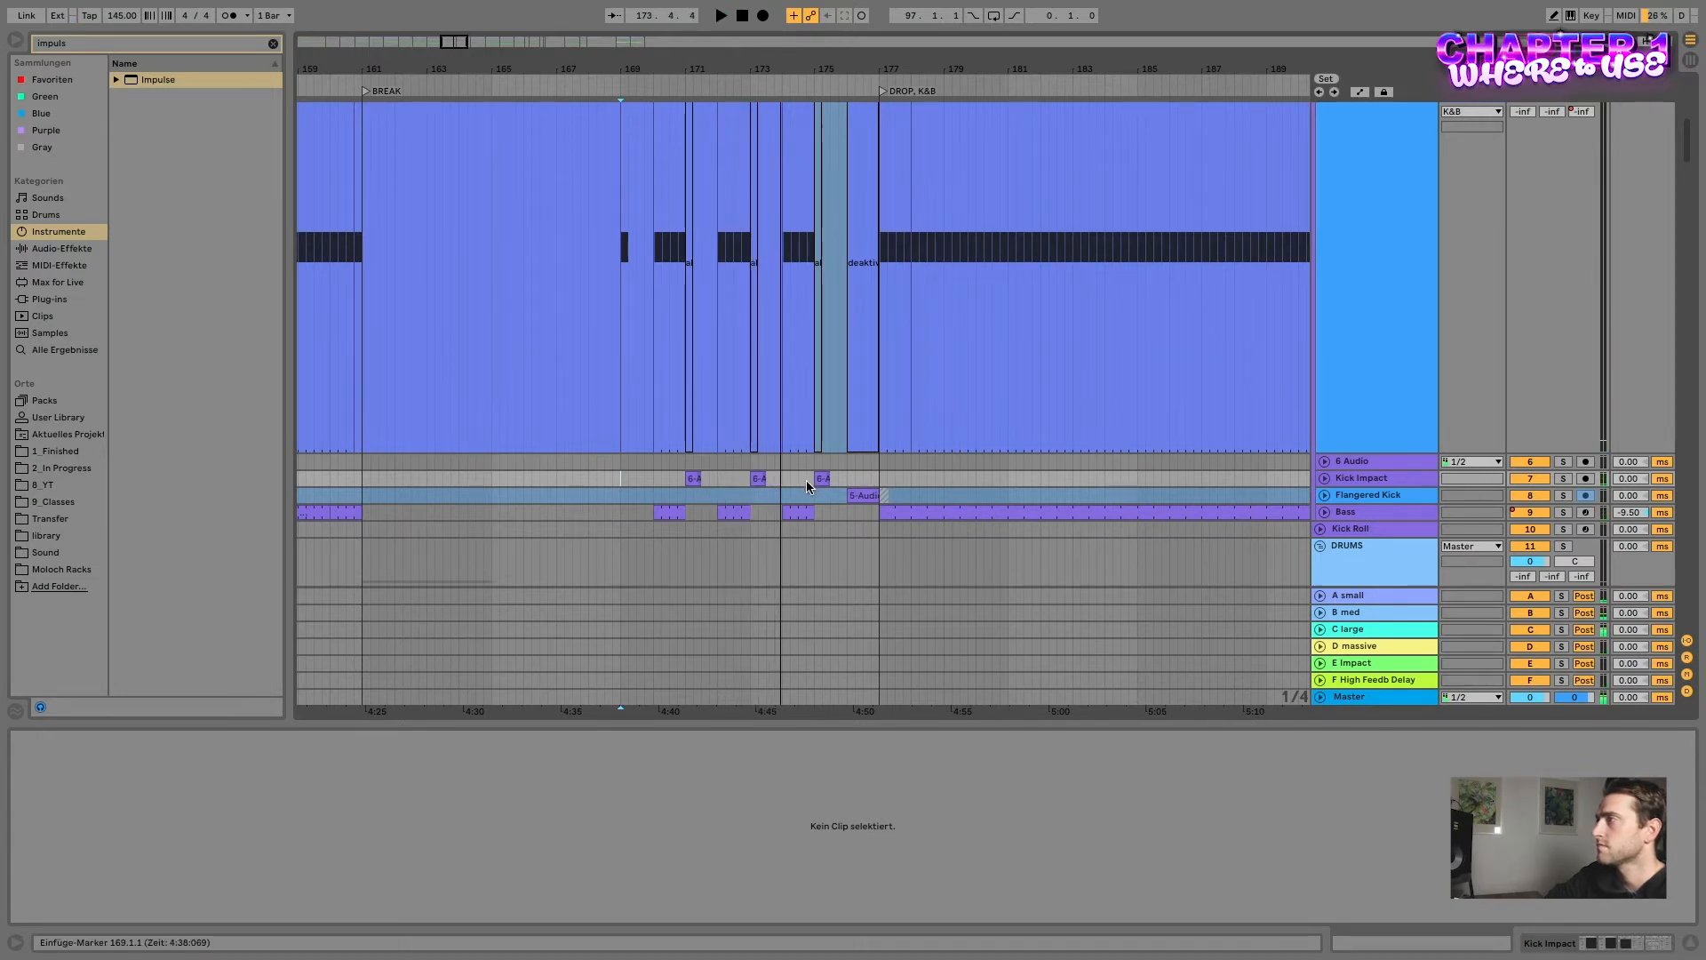
- Examine the remaining Kick Impact clips and play from bar 272 into the last crash
{"action": "scroll", "coordinate": [808, 482], "scroll_direction": "right", "scroll_amount": 10}
{"action": "scroll", "coordinate": [812, 480], "scroll_direction": "down", "scroll_amount": 8}
{"action": "scroll", "coordinate": [812, 480], "scroll_direction": "right", "scroll_amount": 4}
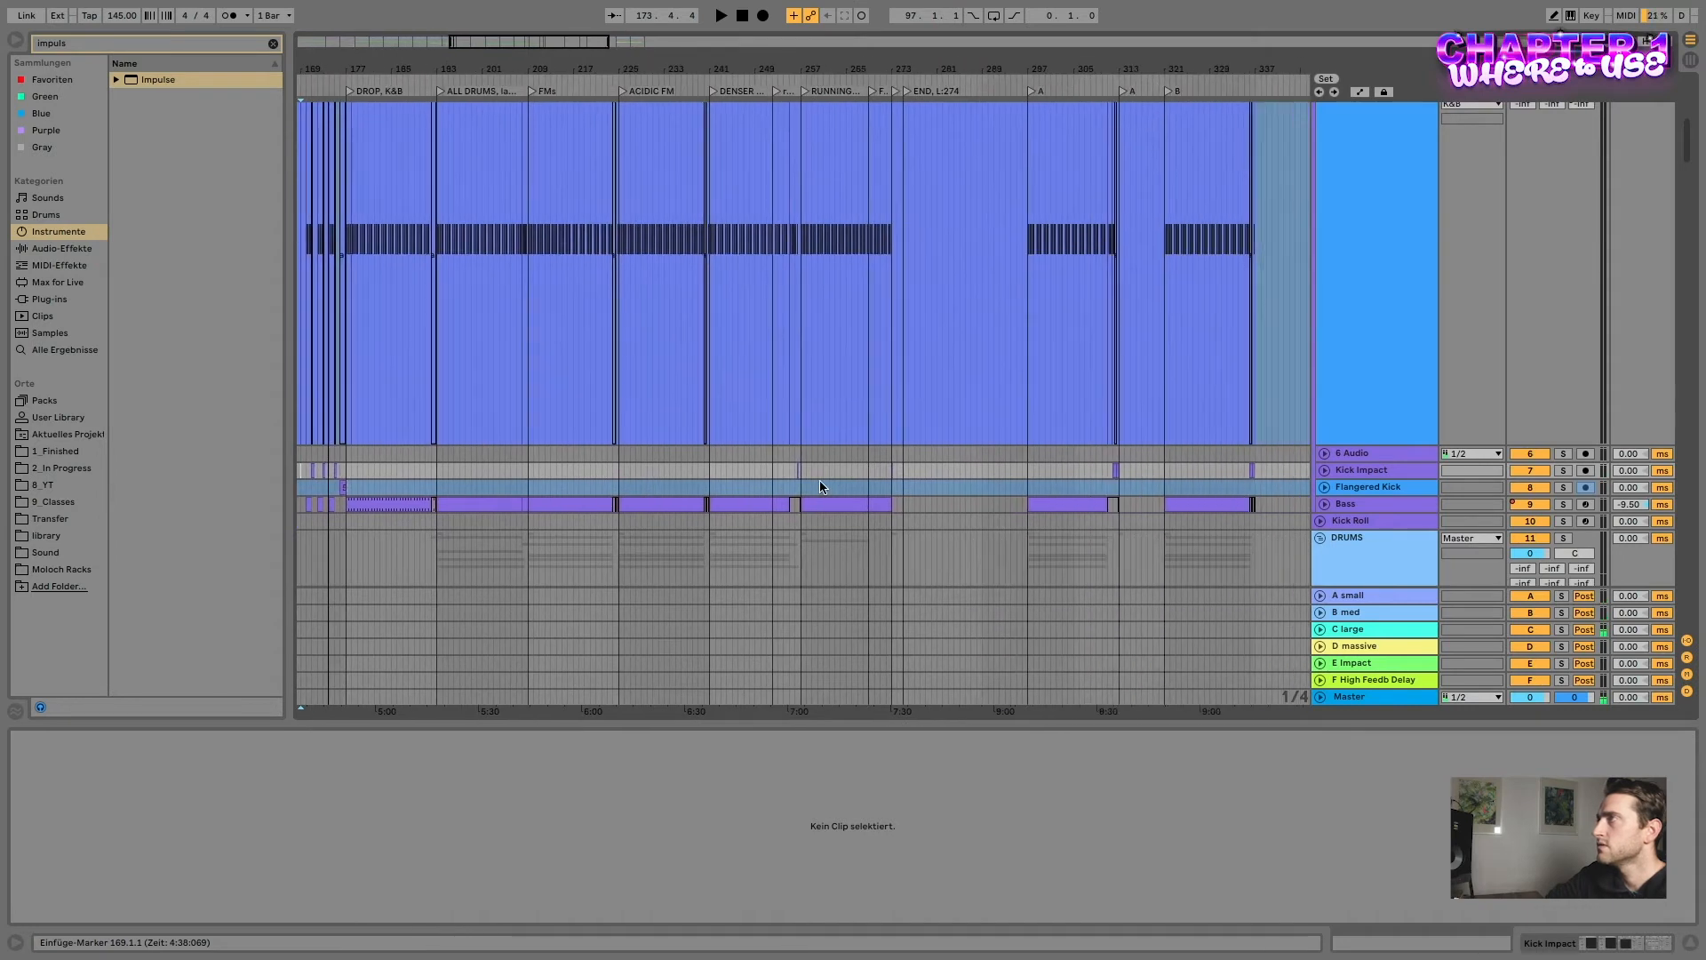
{"action": "scroll", "coordinate": [853, 486], "scroll_direction": "right", "scroll_amount": 10}
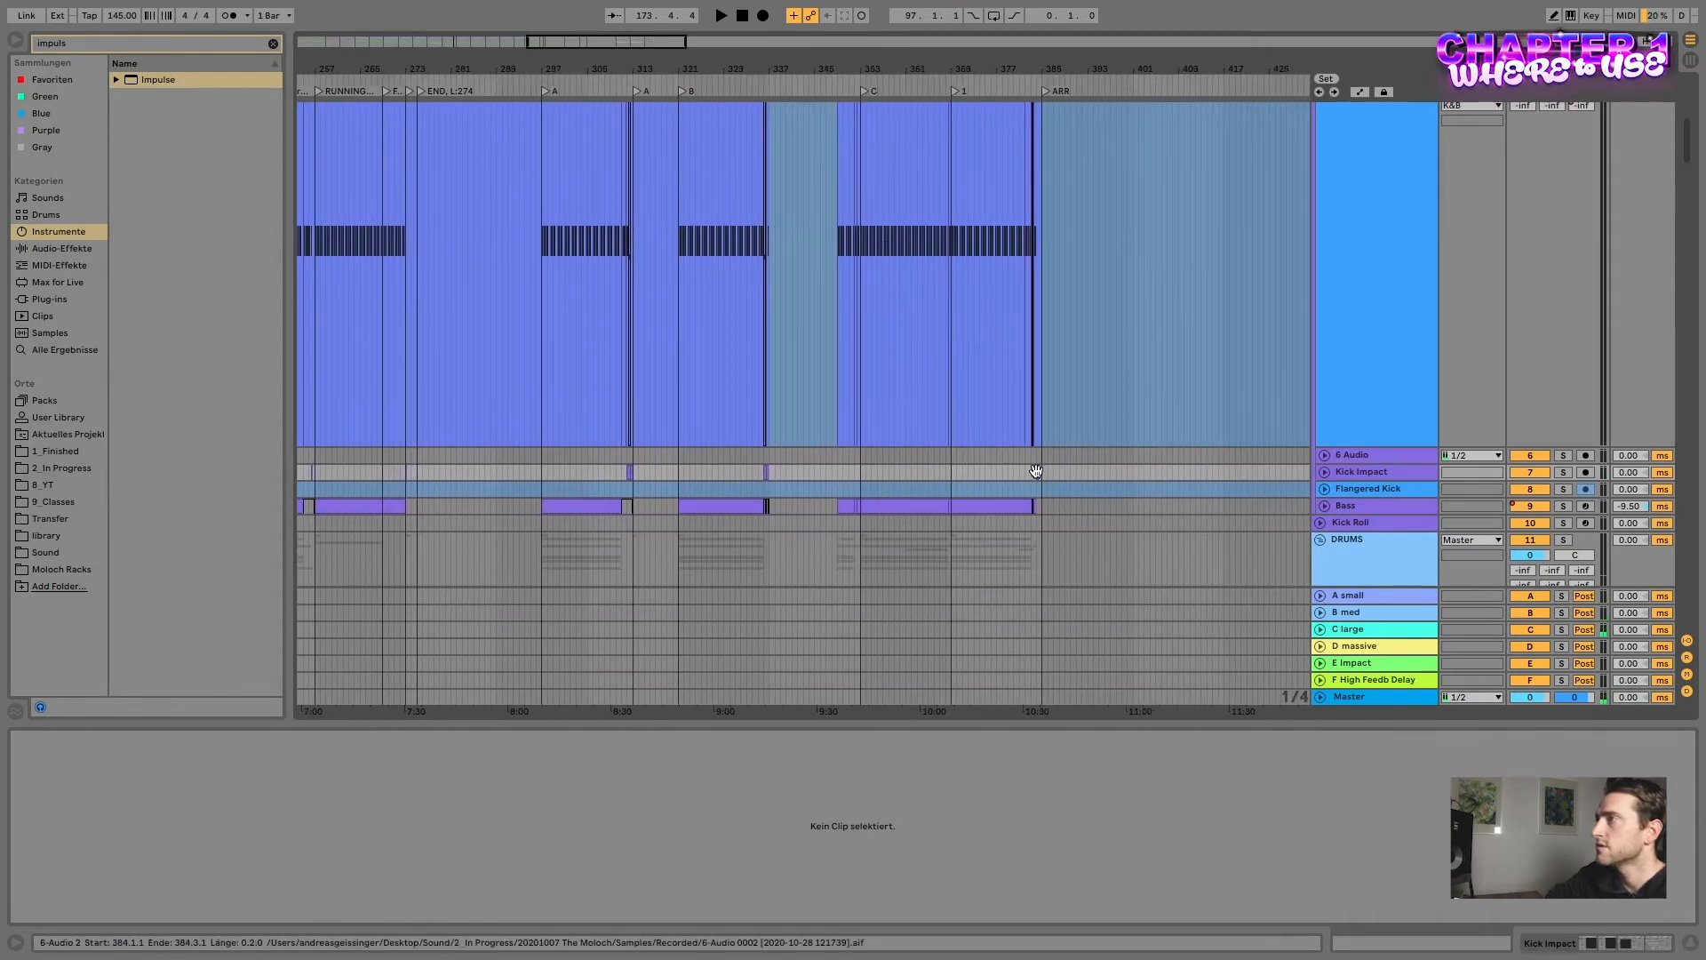
{"action": "scroll", "coordinate": [1035, 475], "scroll_direction": "up", "scroll_amount": 10}
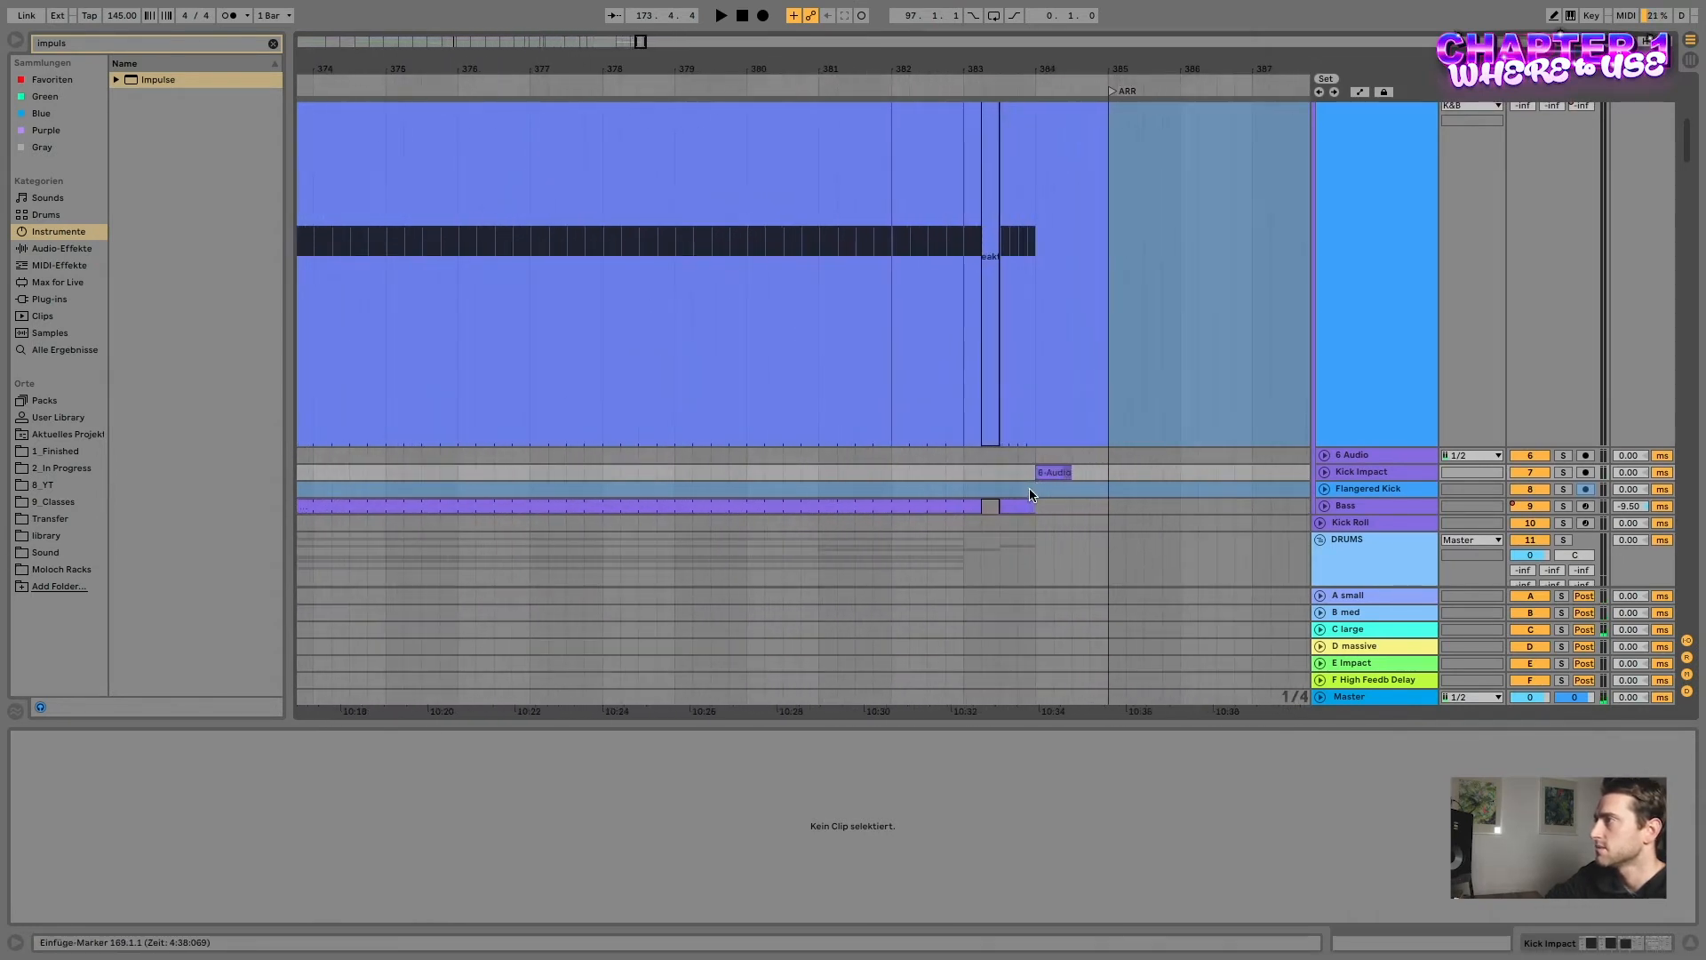
{"action": "key", "text": "space"}
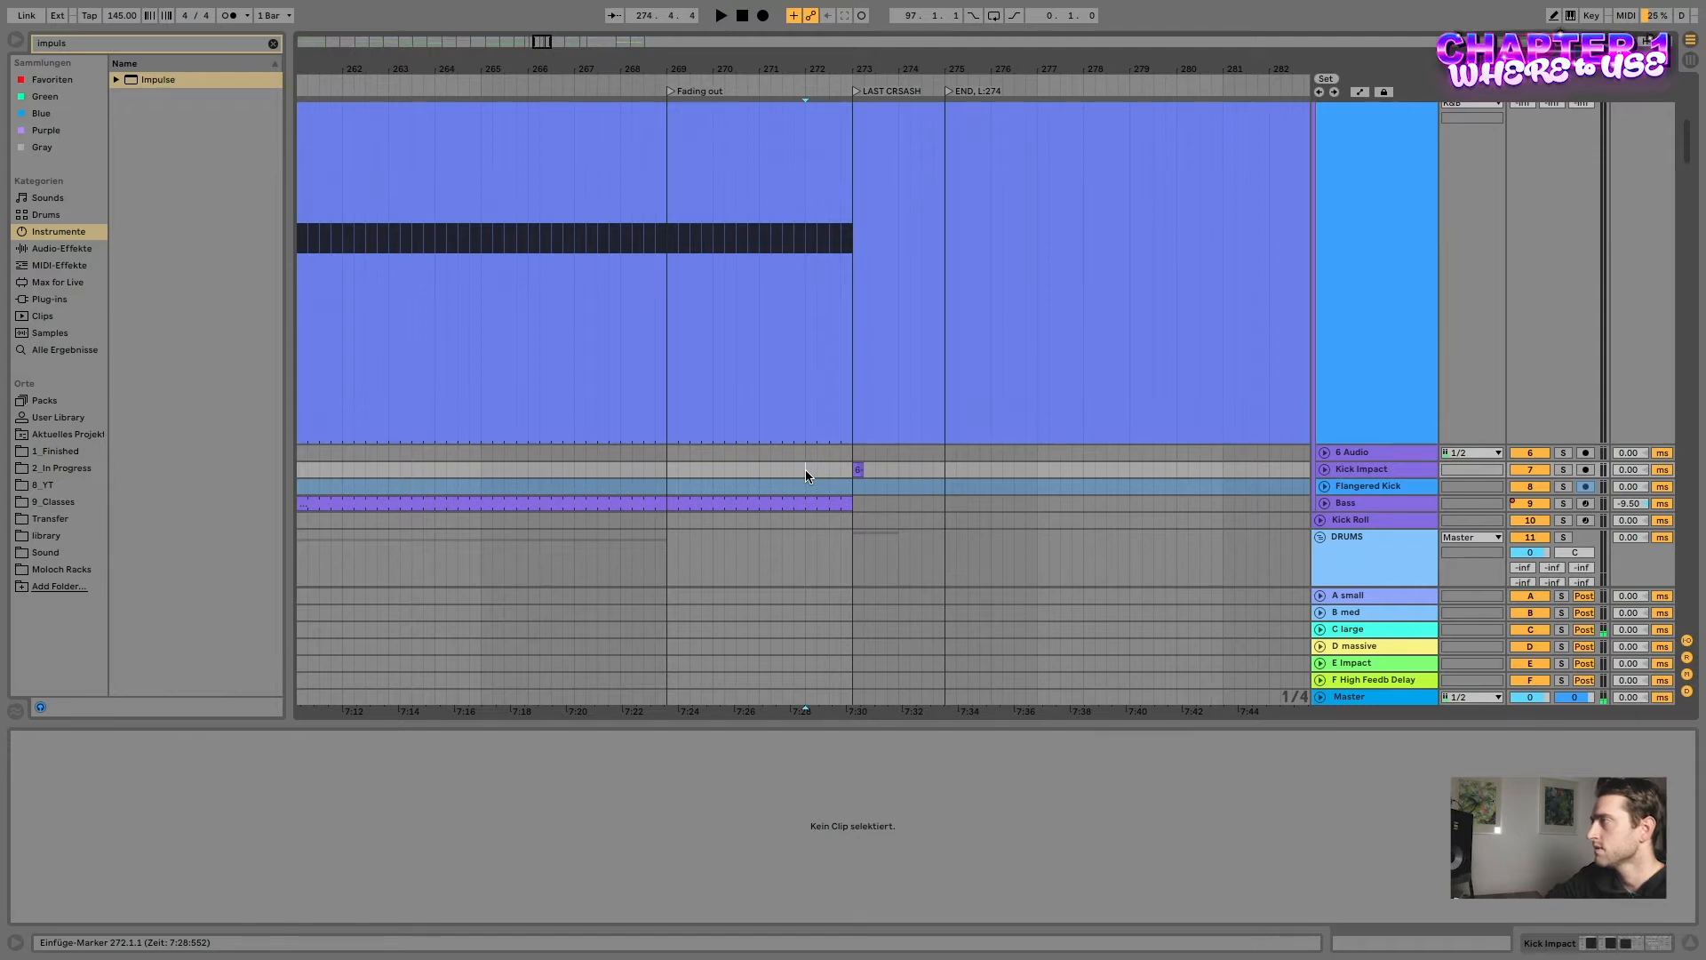
- Mute the Kick Impact track and insert a new audio track directly below it
{"action": "scroll", "coordinate": [805, 470], "scroll_direction": "left", "scroll_amount": 10}
{"action": "scroll", "coordinate": [805, 469], "scroll_direction": "left", "scroll_amount": 12}
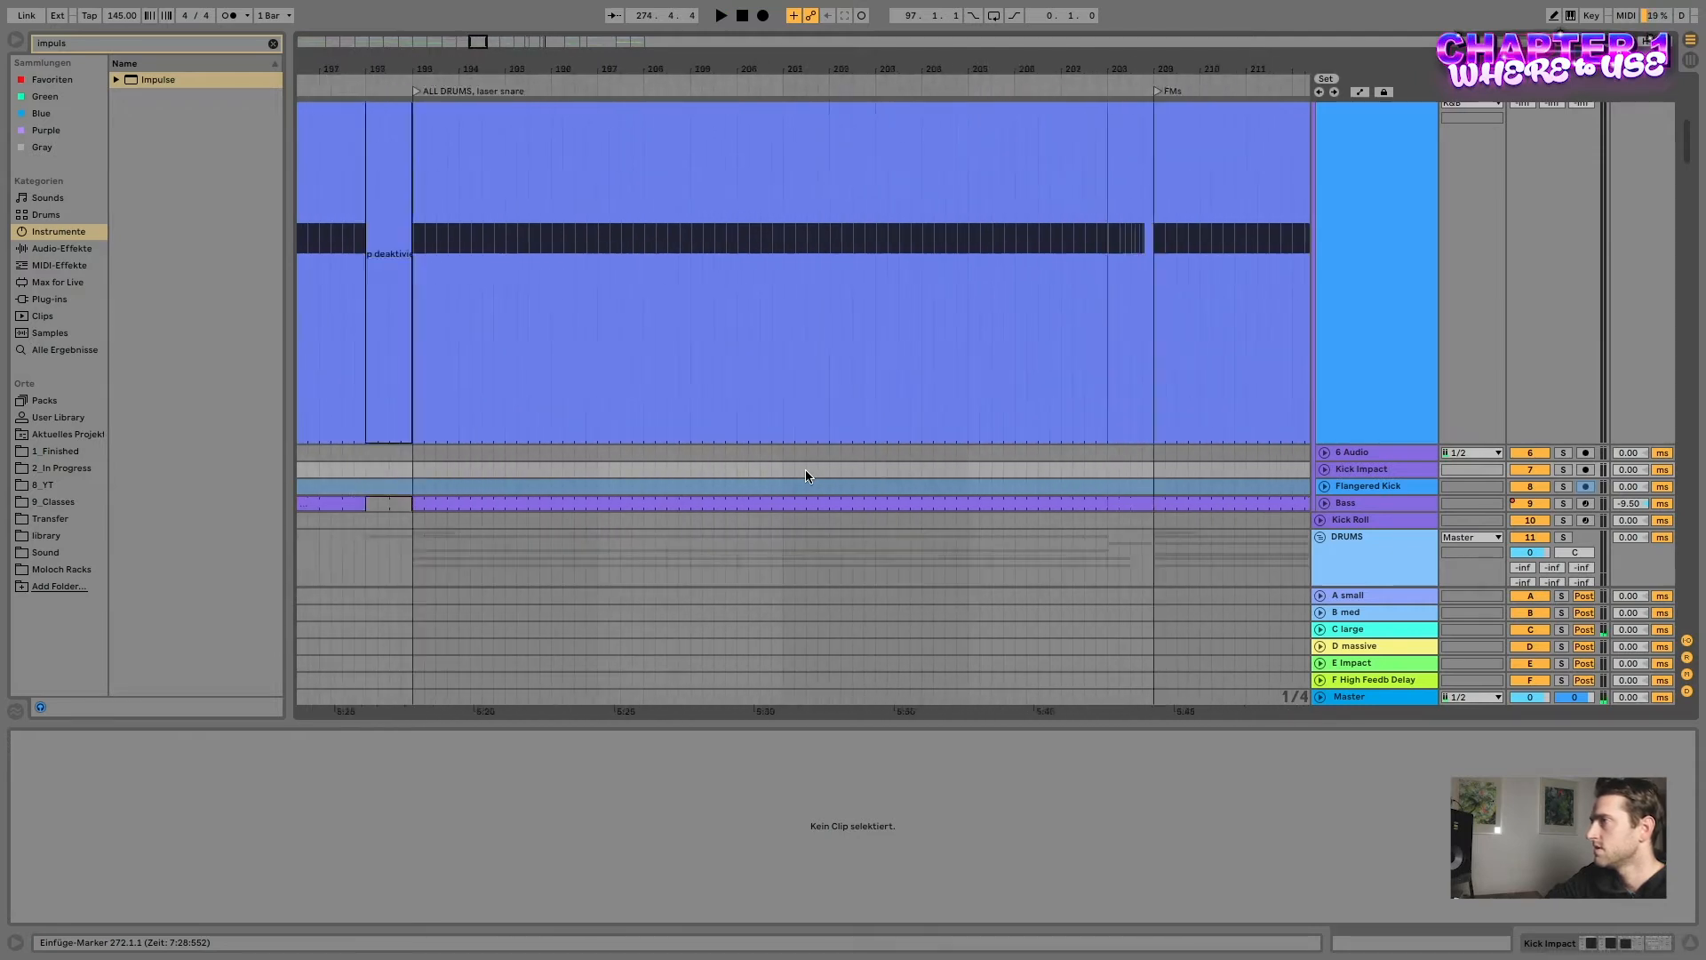
{"action": "scroll", "coordinate": [805, 469], "scroll_direction": "left", "scroll_amount": 8}
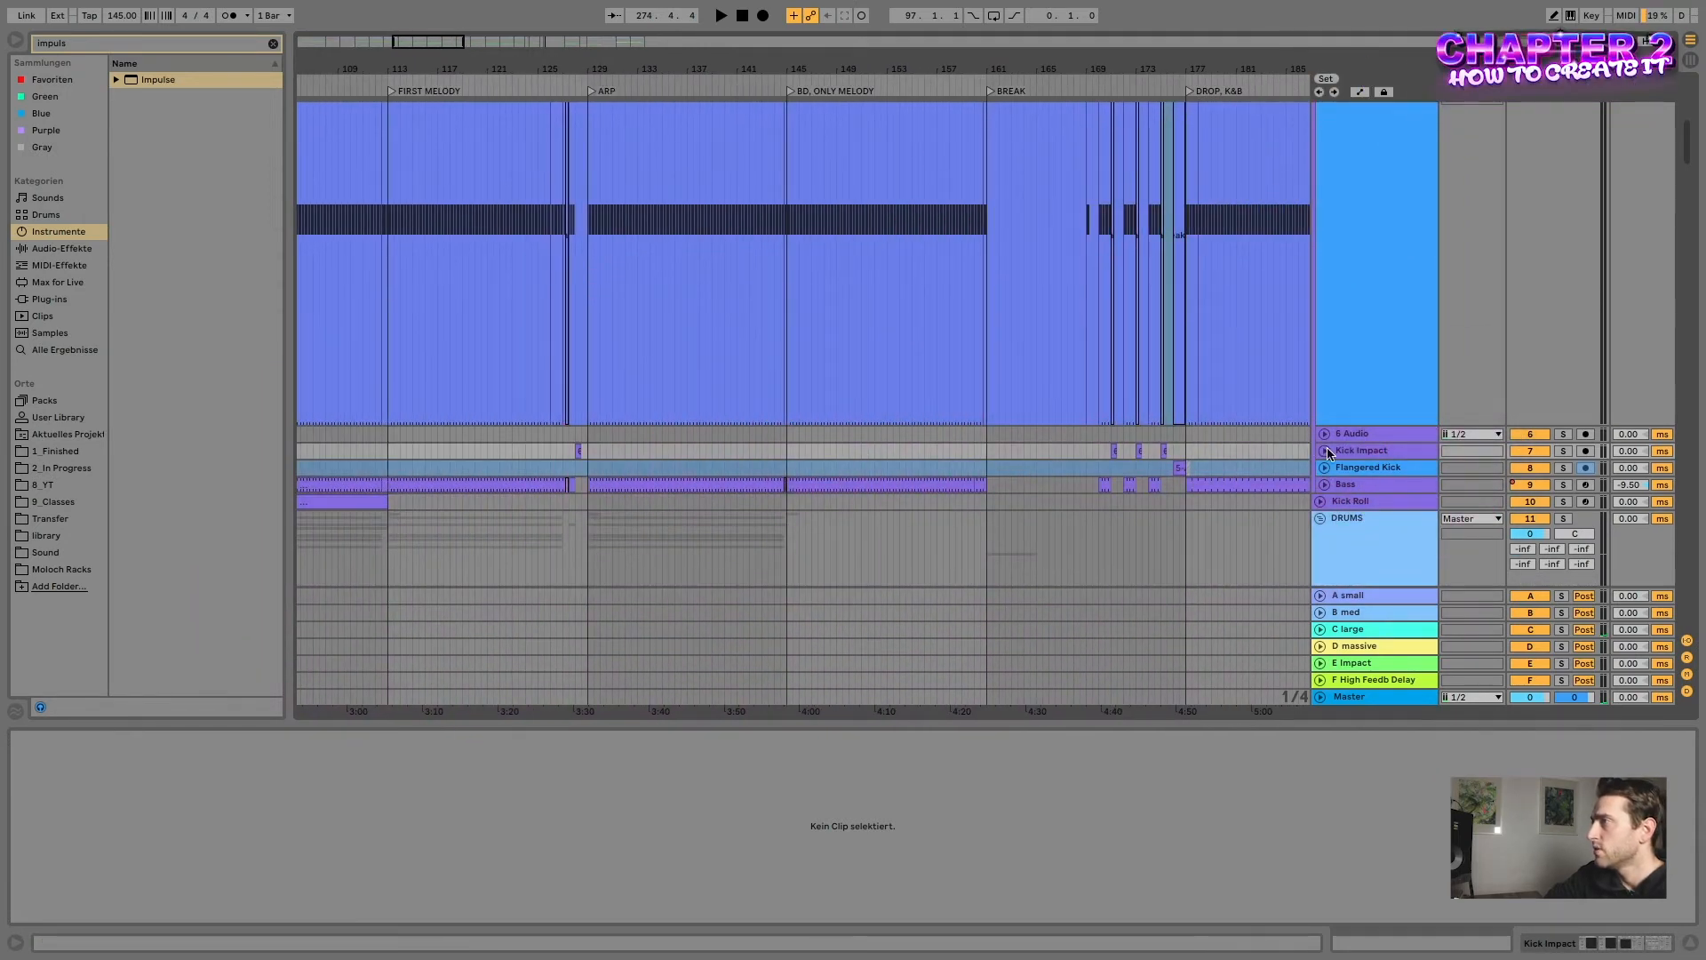
{"action": "scroll", "coordinate": [1327, 453], "scroll_direction": "up", "scroll_amount": 1}
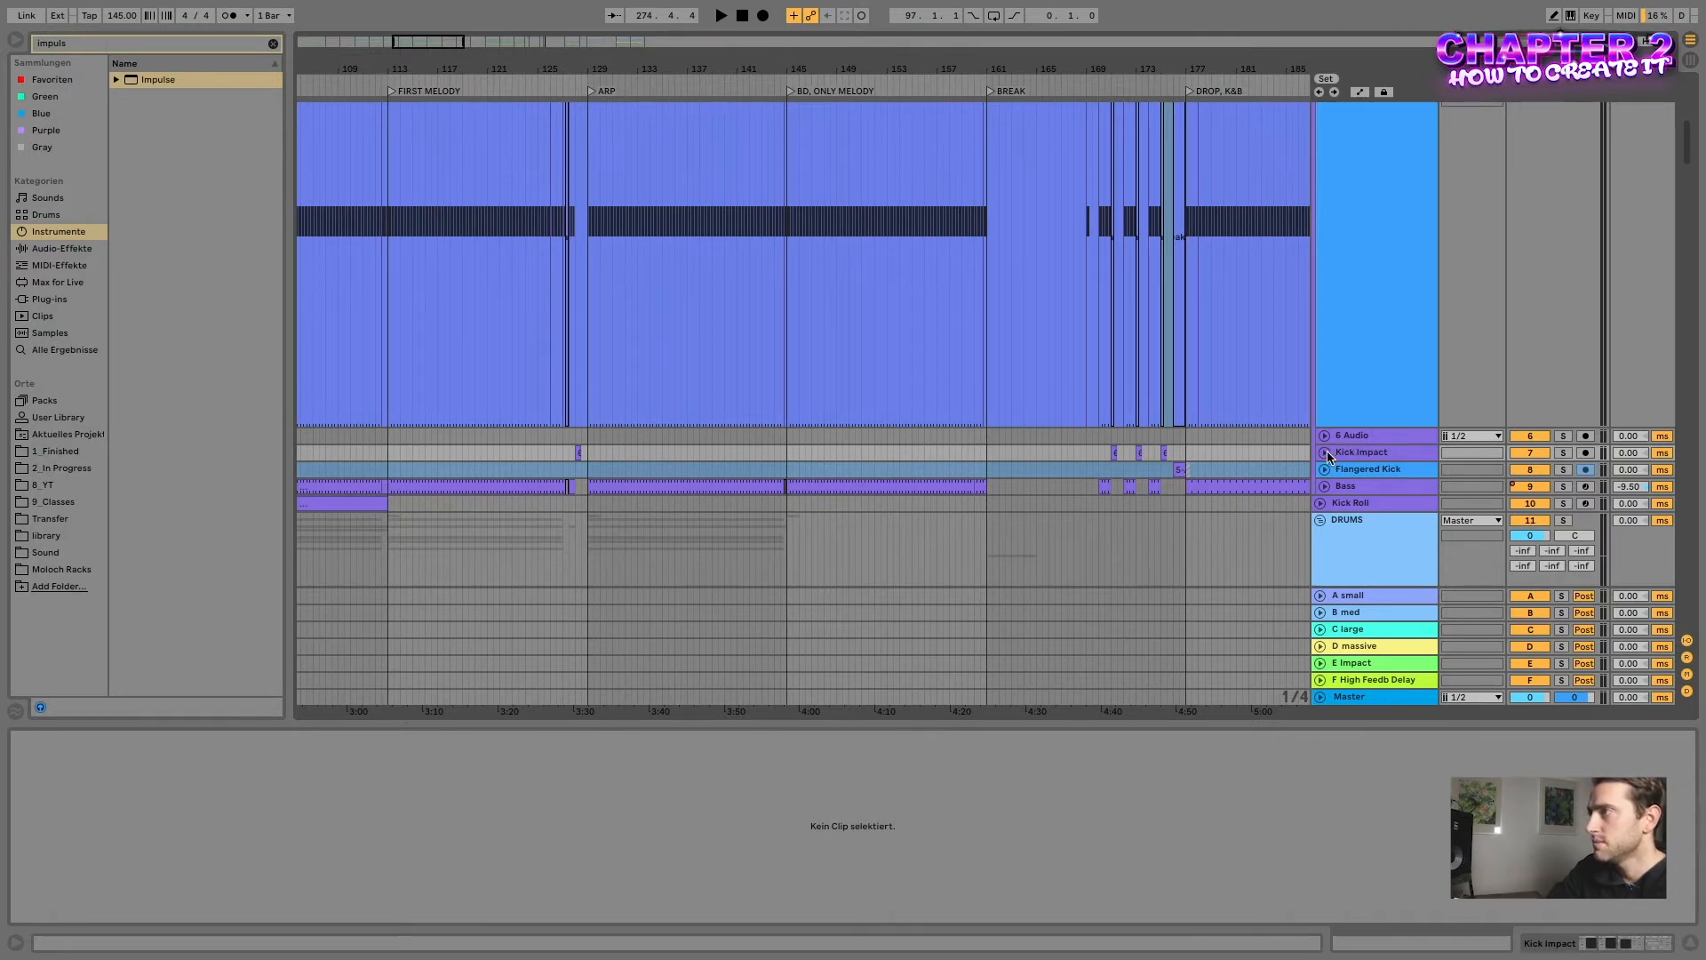
{"action": "scroll", "coordinate": [727, 259], "scroll_direction": "up", "scroll_amount": 3}
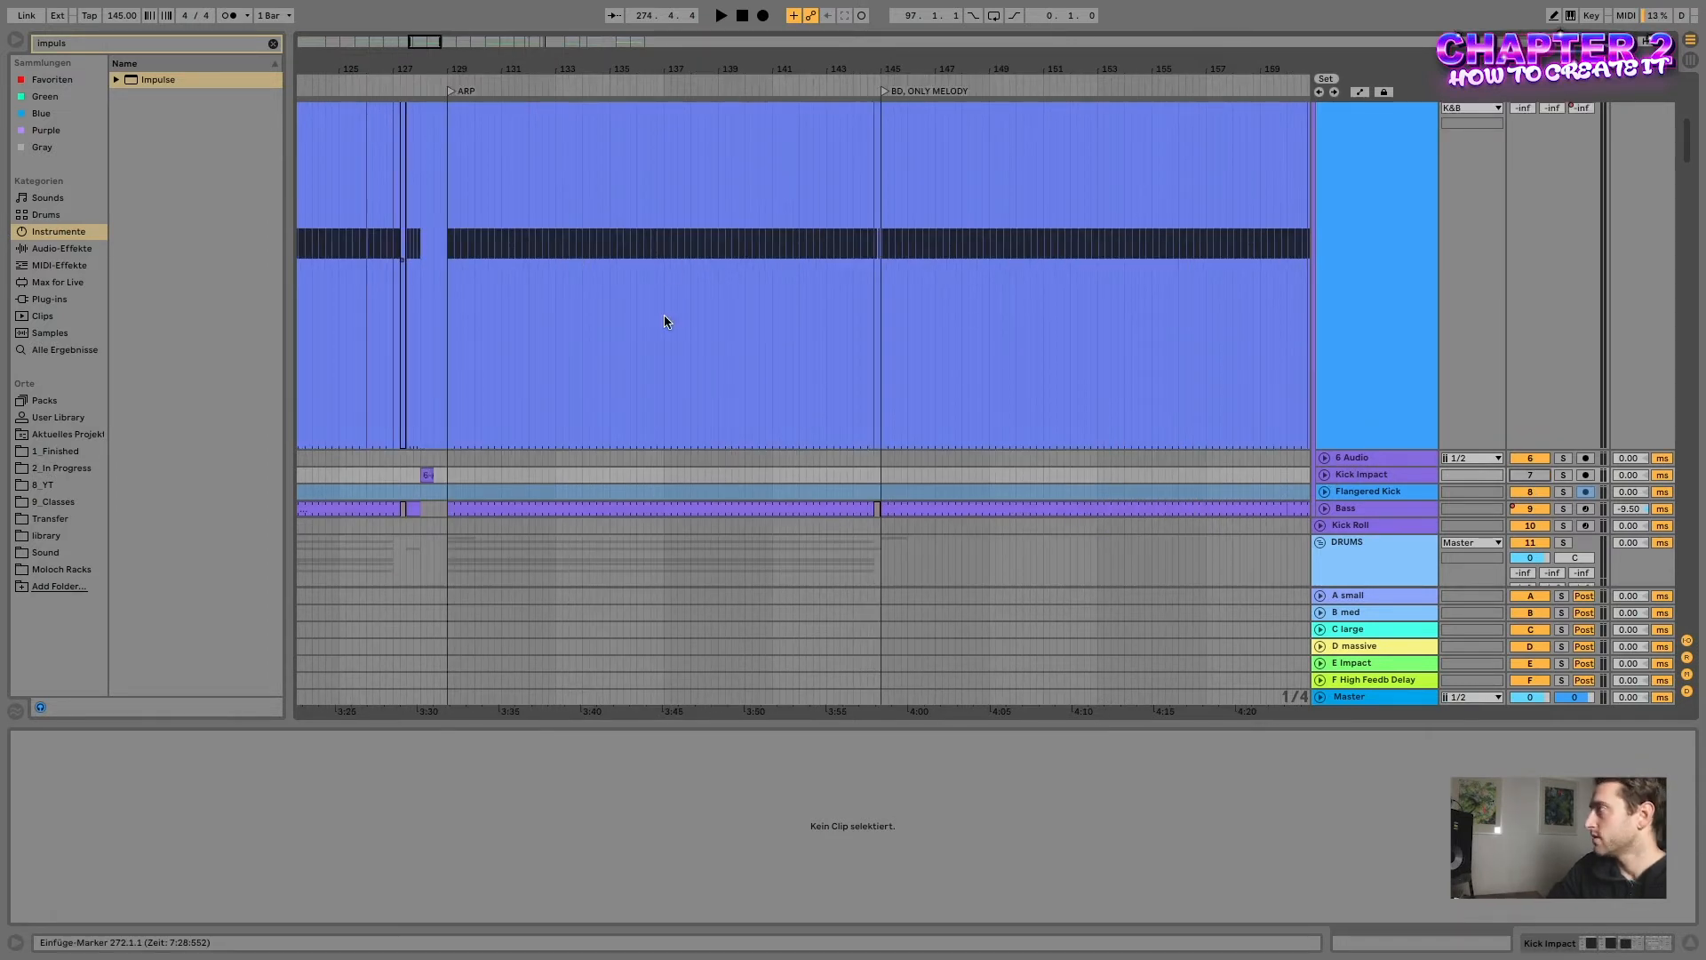
{"action": "left_click", "coordinate": [1369, 481]}
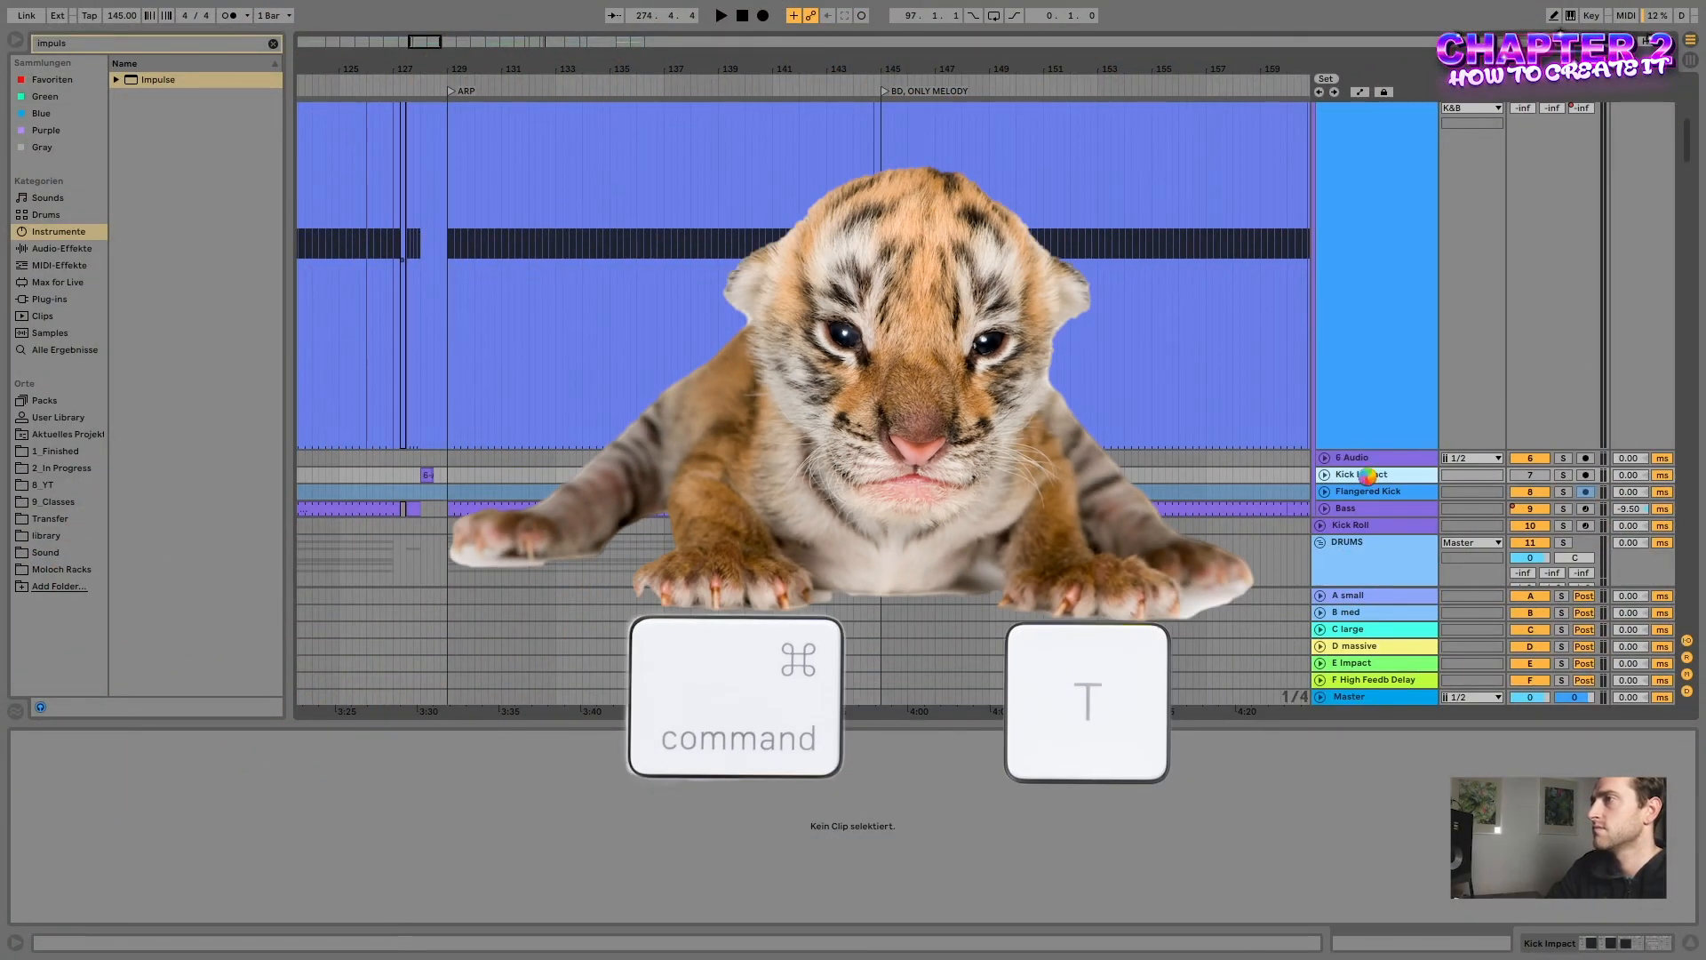
{"action": "key", "text": "super+t"}
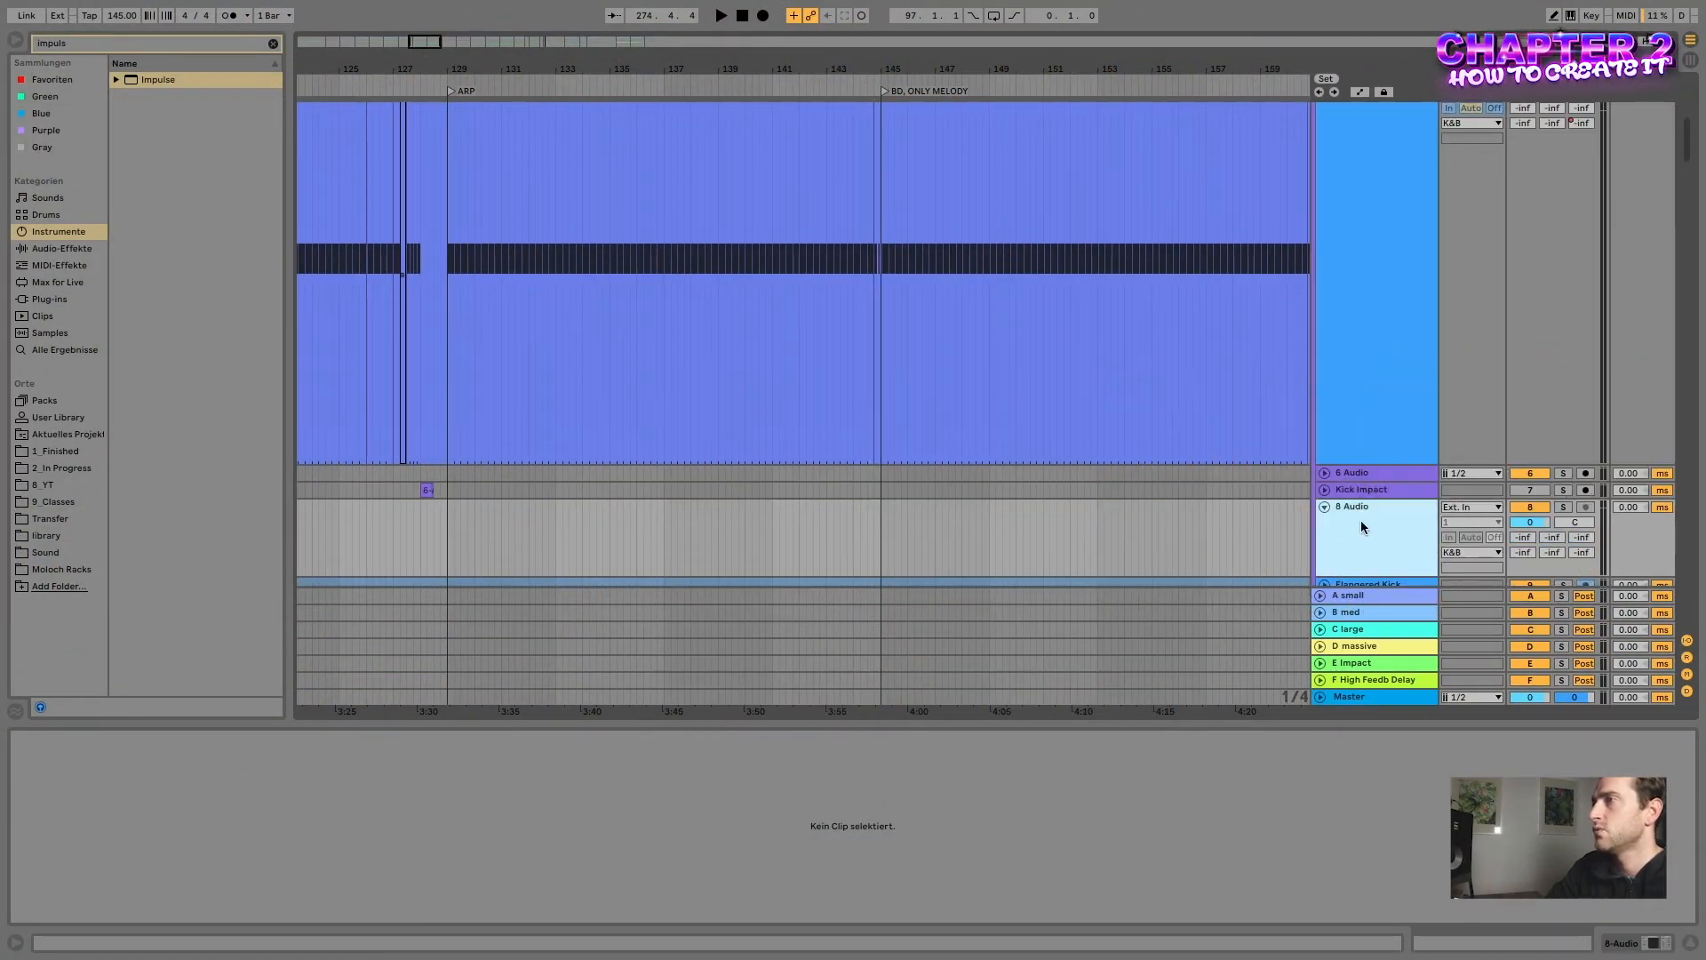
- Colour the new audio track red and assign the track colour to its clips
{"action": "right_click", "coordinate": [1375, 522]}
{"action": "left_click", "coordinate": [1396, 761]}
{"action": "right_click", "coordinate": [1386, 536]}
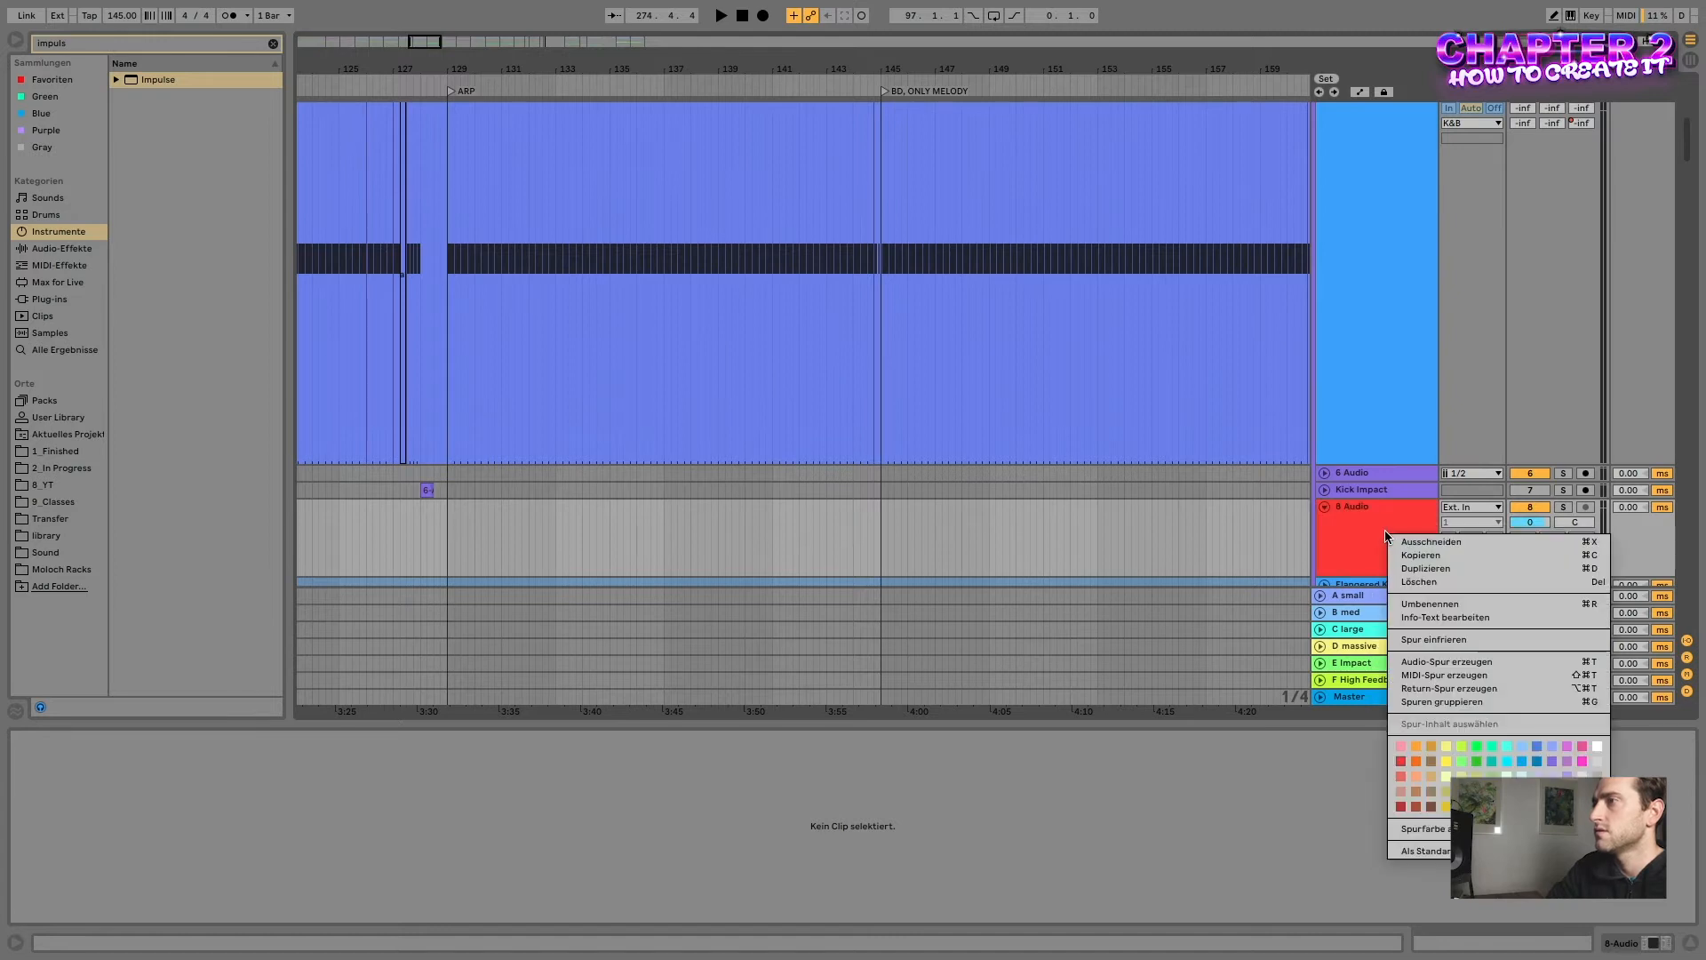
{"action": "left_click", "coordinate": [1462, 830]}
- Set the red audio track's input to Resampling and solo the Kick track
{"action": "left_click", "coordinate": [1466, 508]}
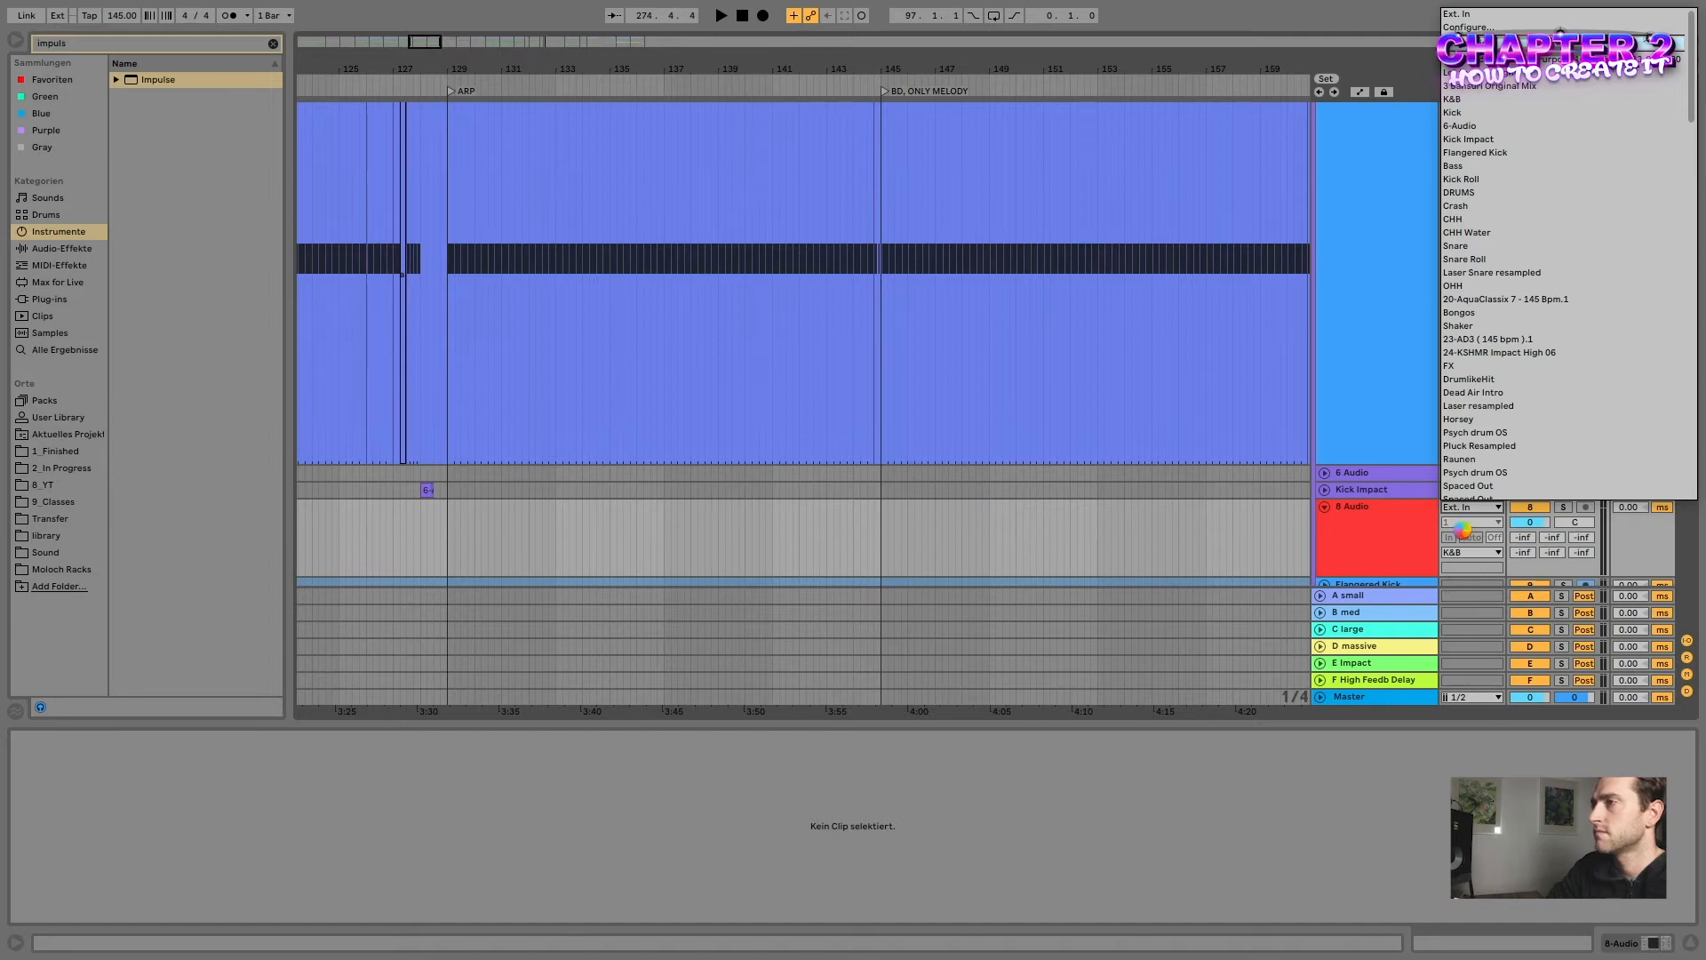
{"action": "key", "text": "Return"}
{"action": "scroll", "coordinate": [1463, 528], "scroll_direction": "up", "scroll_amount": 3}
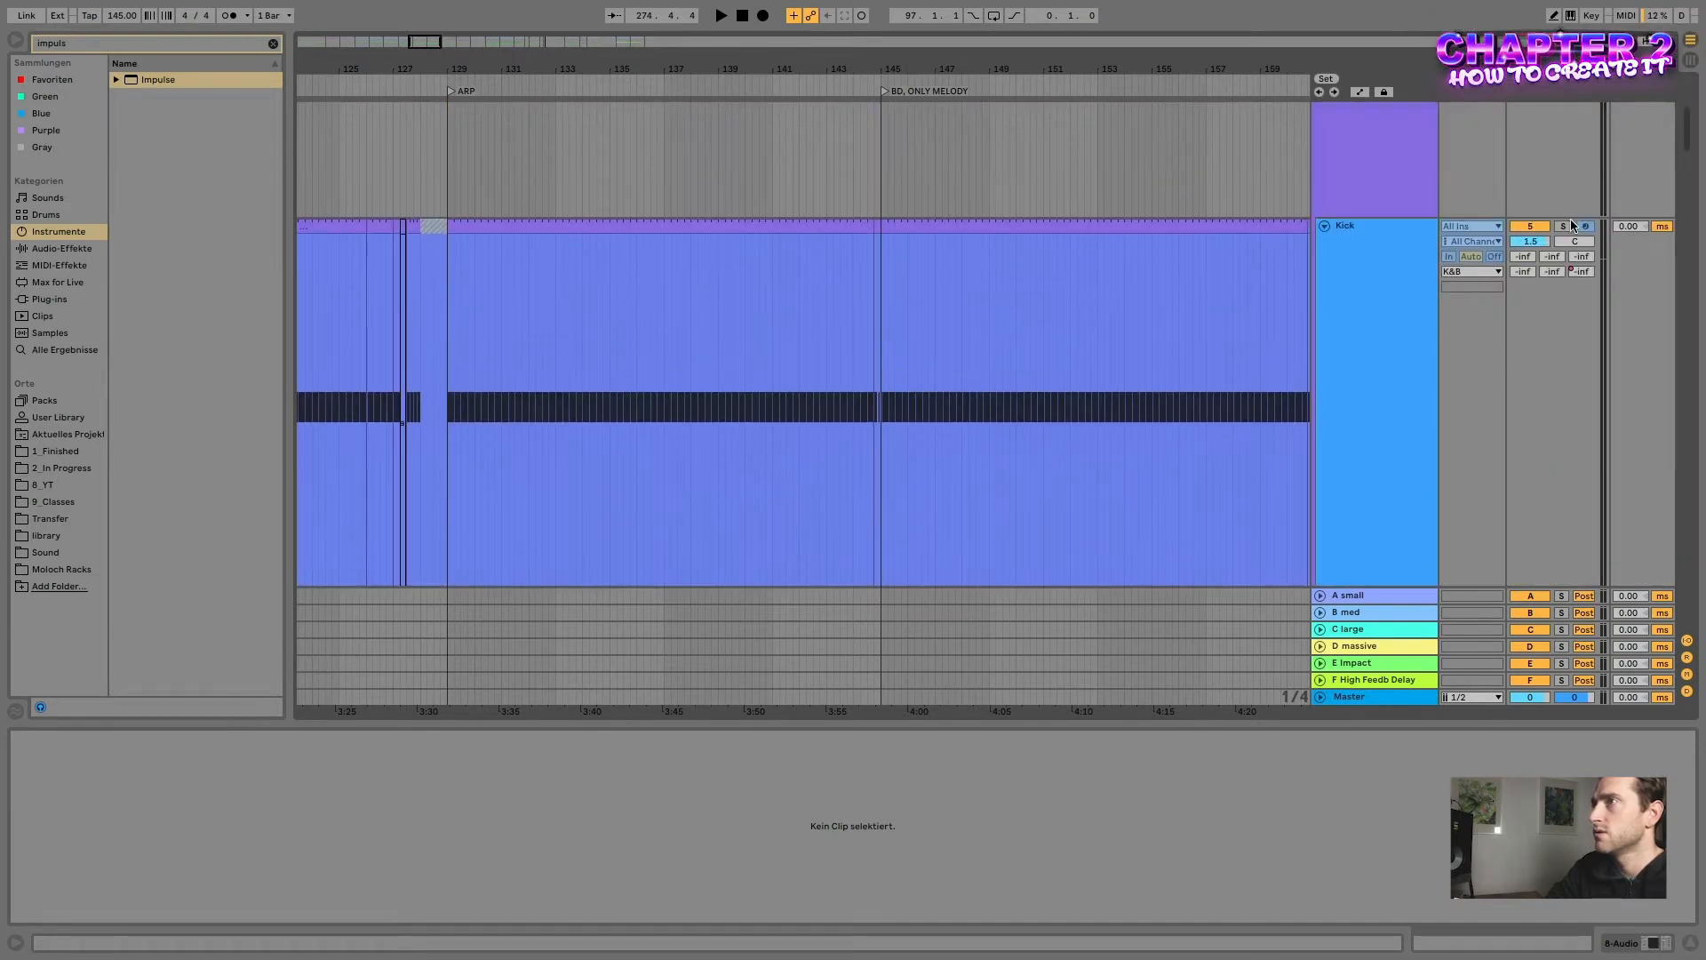
{"action": "scroll", "coordinate": [1508, 335], "scroll_direction": "down", "scroll_amount": 3}
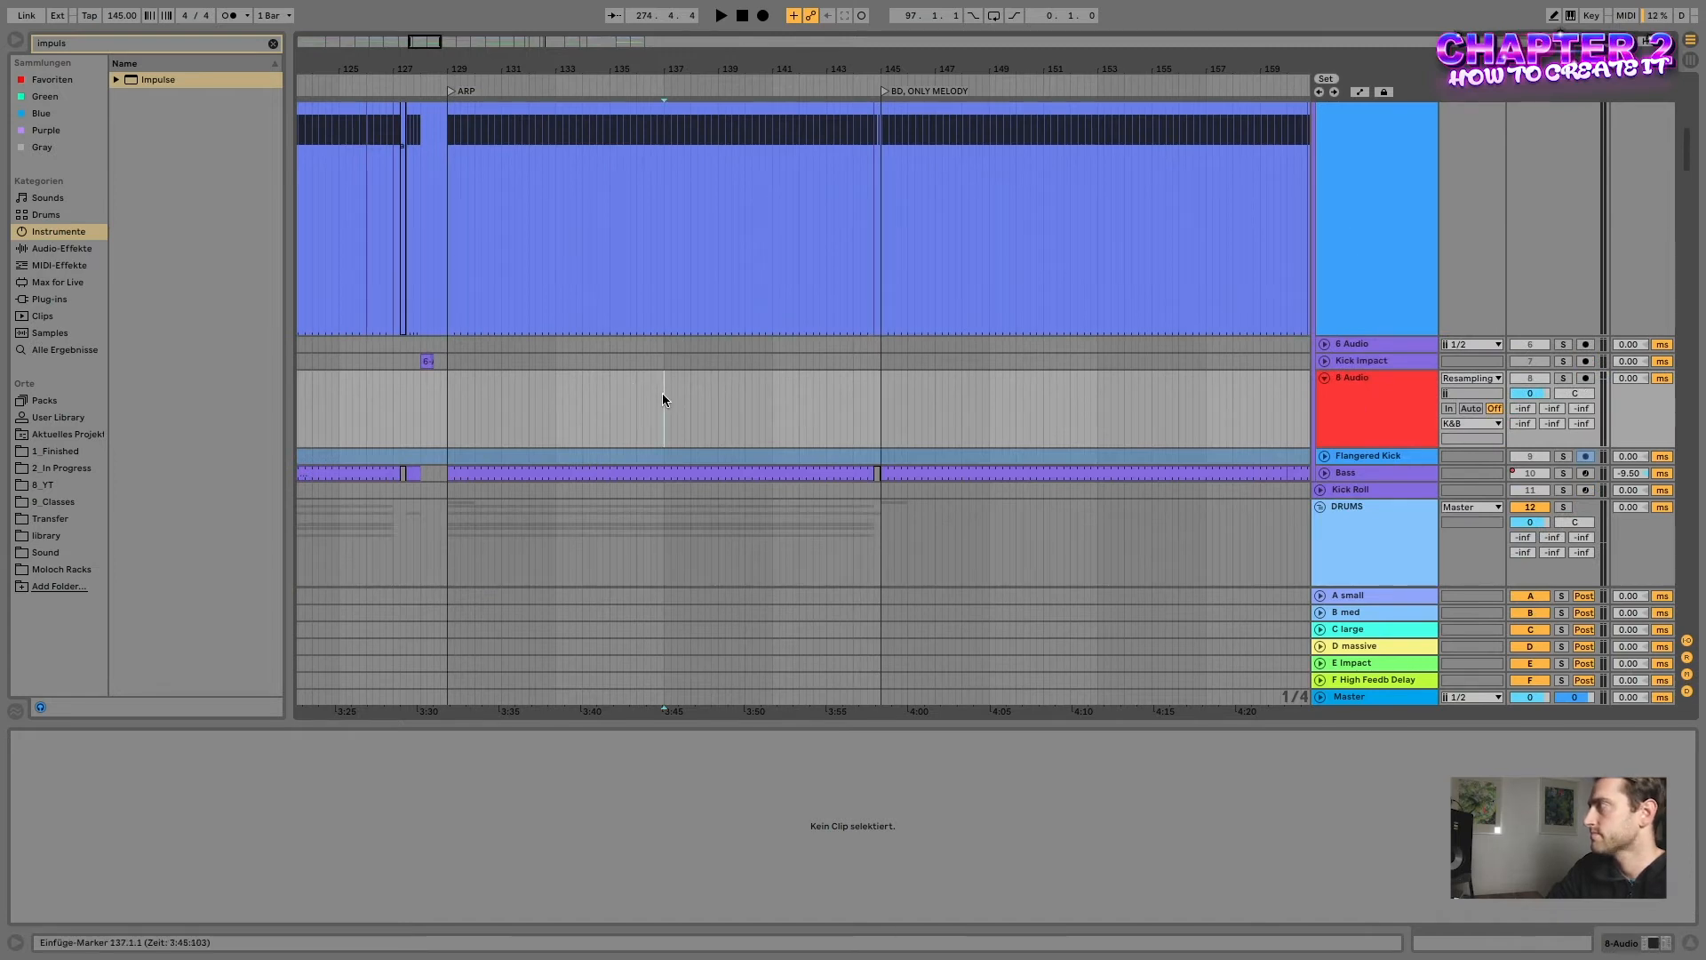
- Arm the red audio track and record about three kick hits onto it from bar 137
{"action": "key", "text": "c"}
{"action": "key", "text": "F9"}
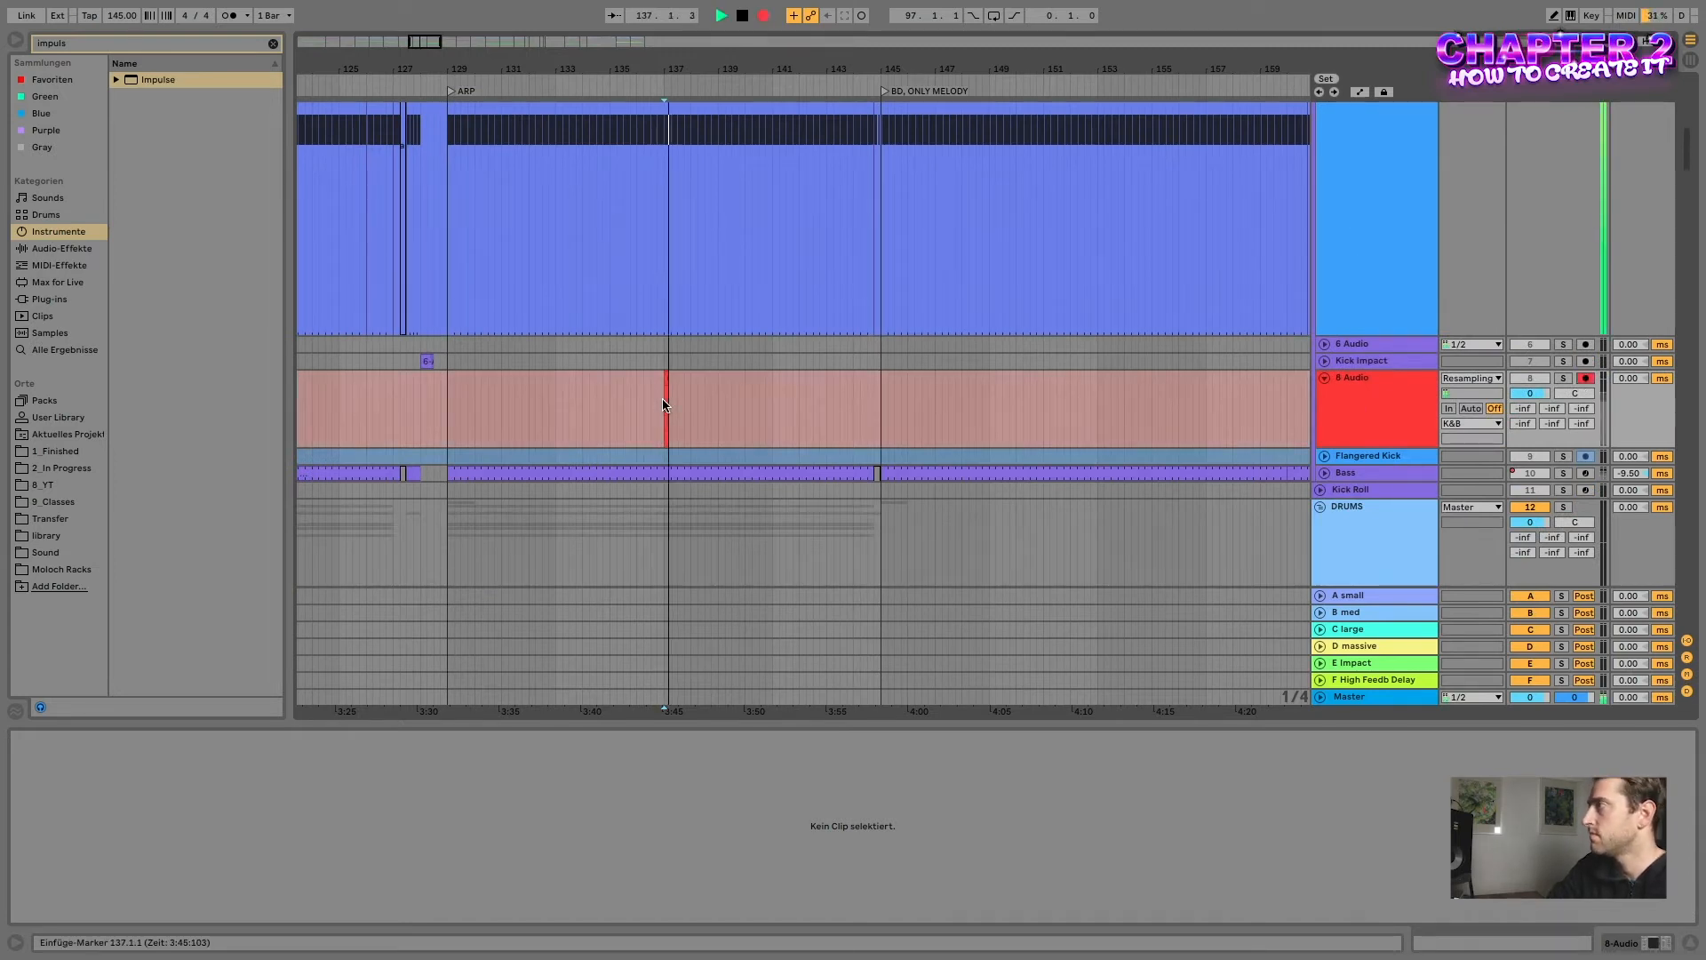
{"action": "key", "text": "space"}
- Split the recorded clip at 137.2 and delete everything after the first kick hit
{"action": "scroll", "coordinate": [664, 406], "scroll_direction": "up", "scroll_amount": 10}
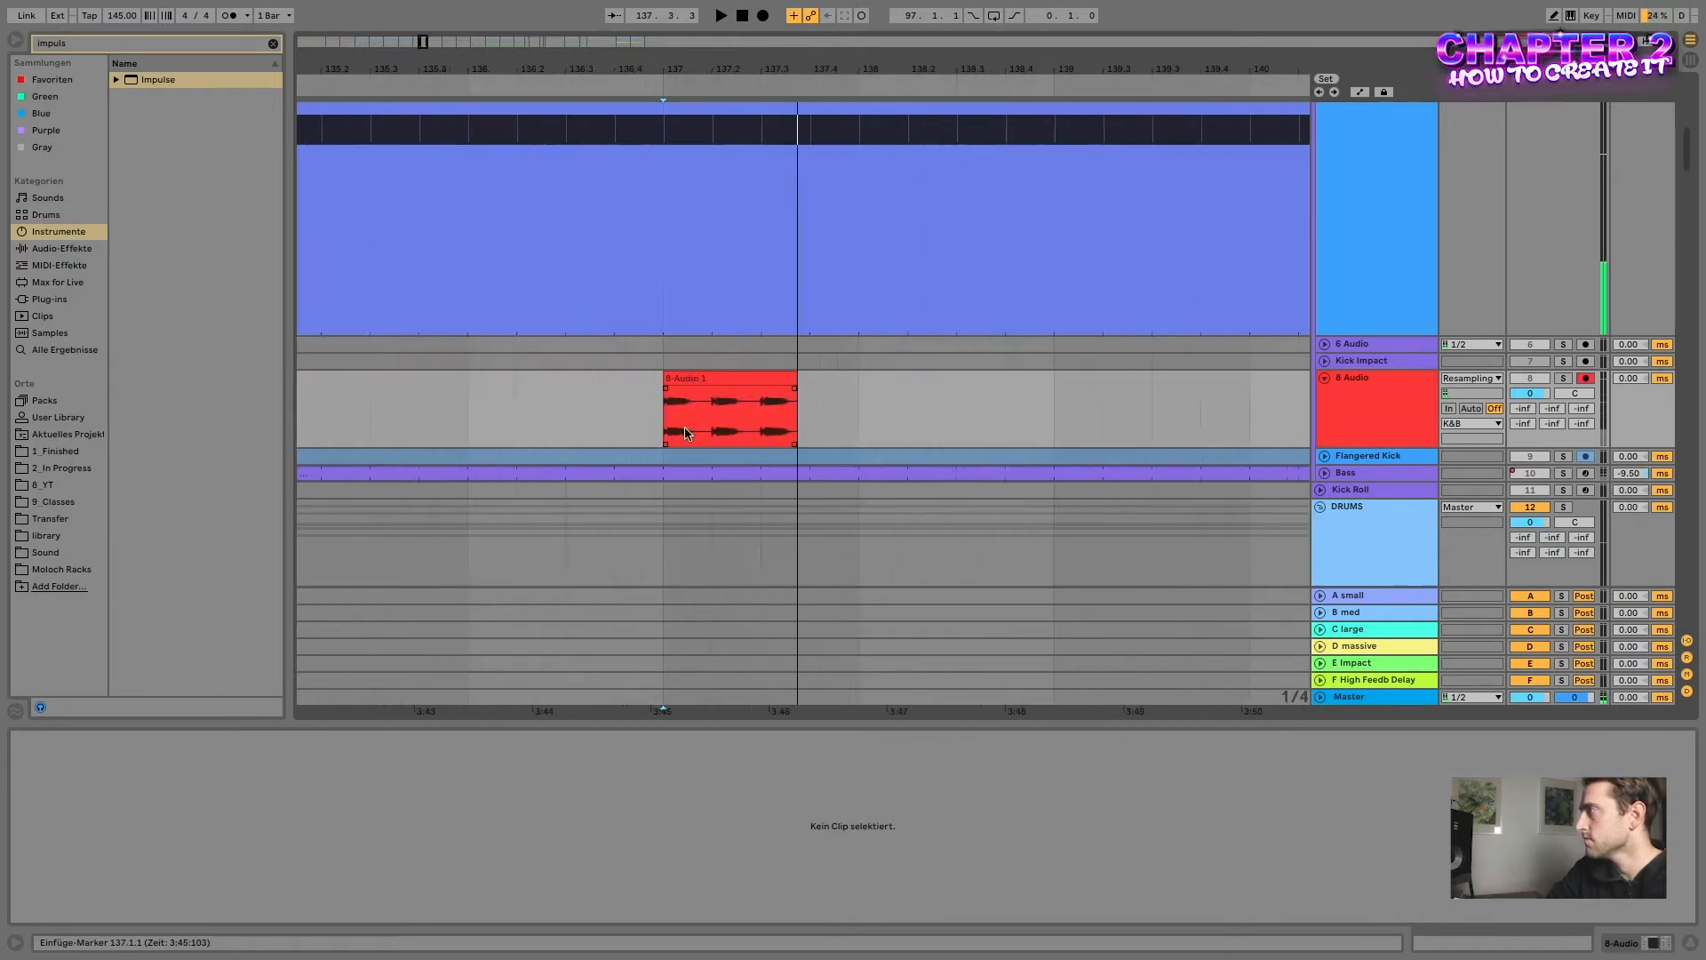
{"action": "left_click", "coordinate": [708, 420]}
{"action": "key", "text": "super+e"}
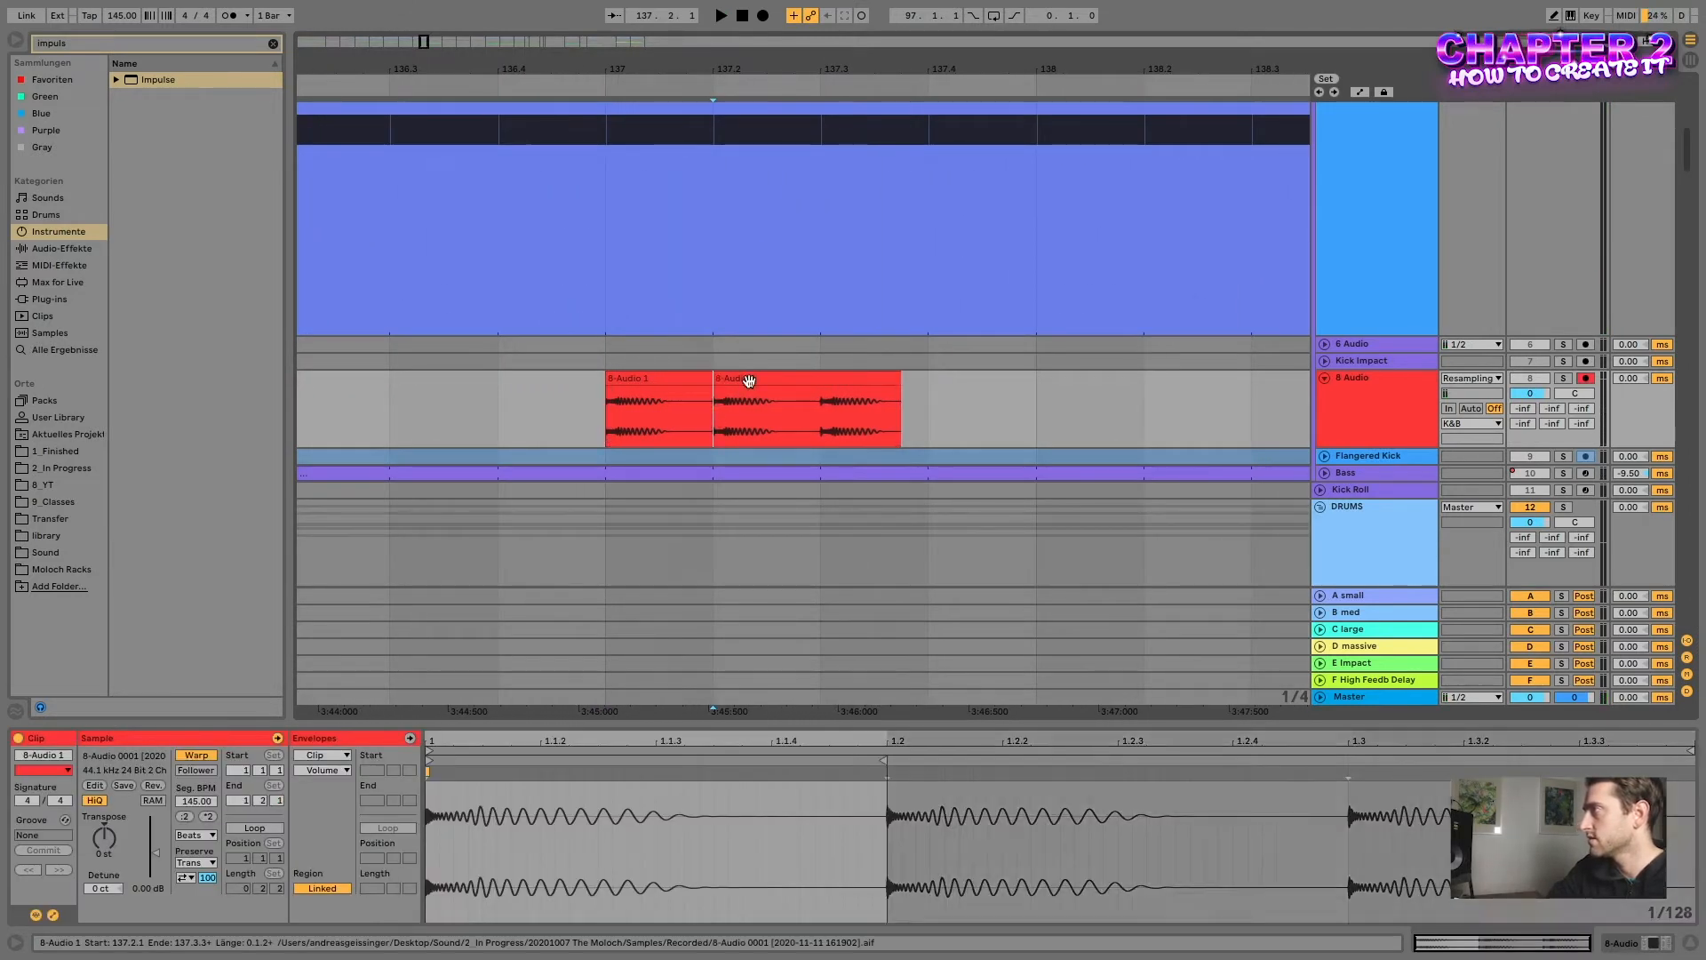
{"action": "left_click", "coordinate": [749, 380]}
{"action": "key", "text": "Delete"}
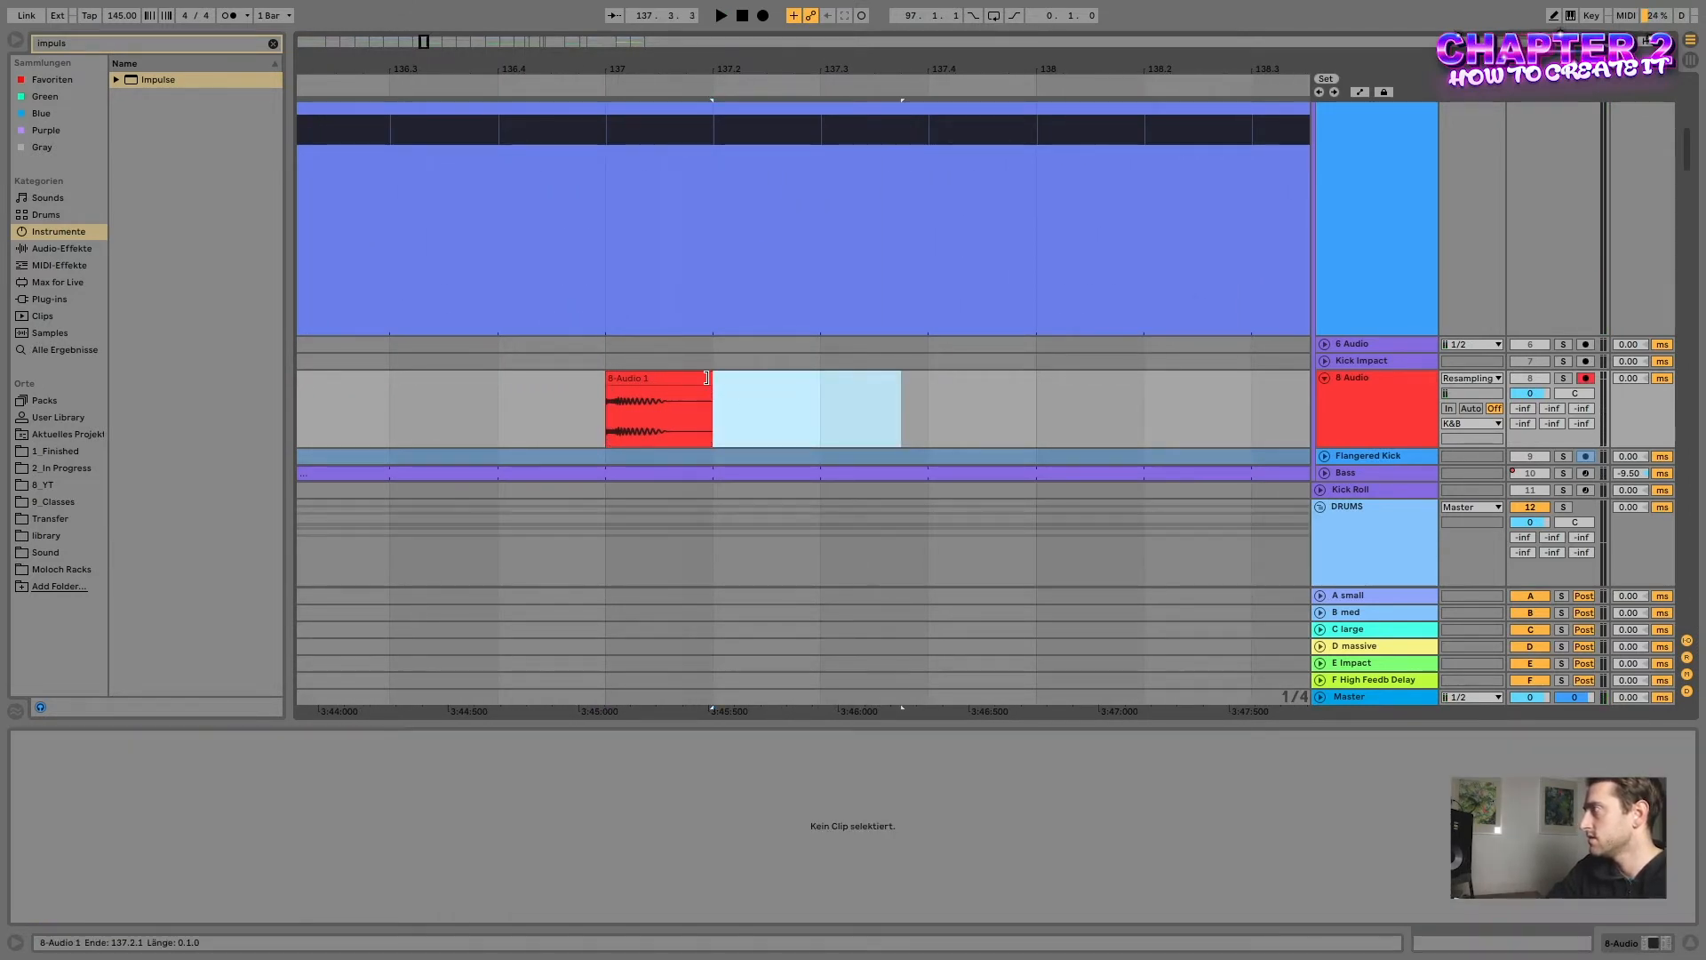
- Shorten the kick clip to end slightly before 137.2 and adjust the fade-in at its start
{"action": "left_click", "coordinate": [712, 379]}
{"action": "left_click_drag", "start_coordinate": [712, 379], "coordinate": [702, 382]}
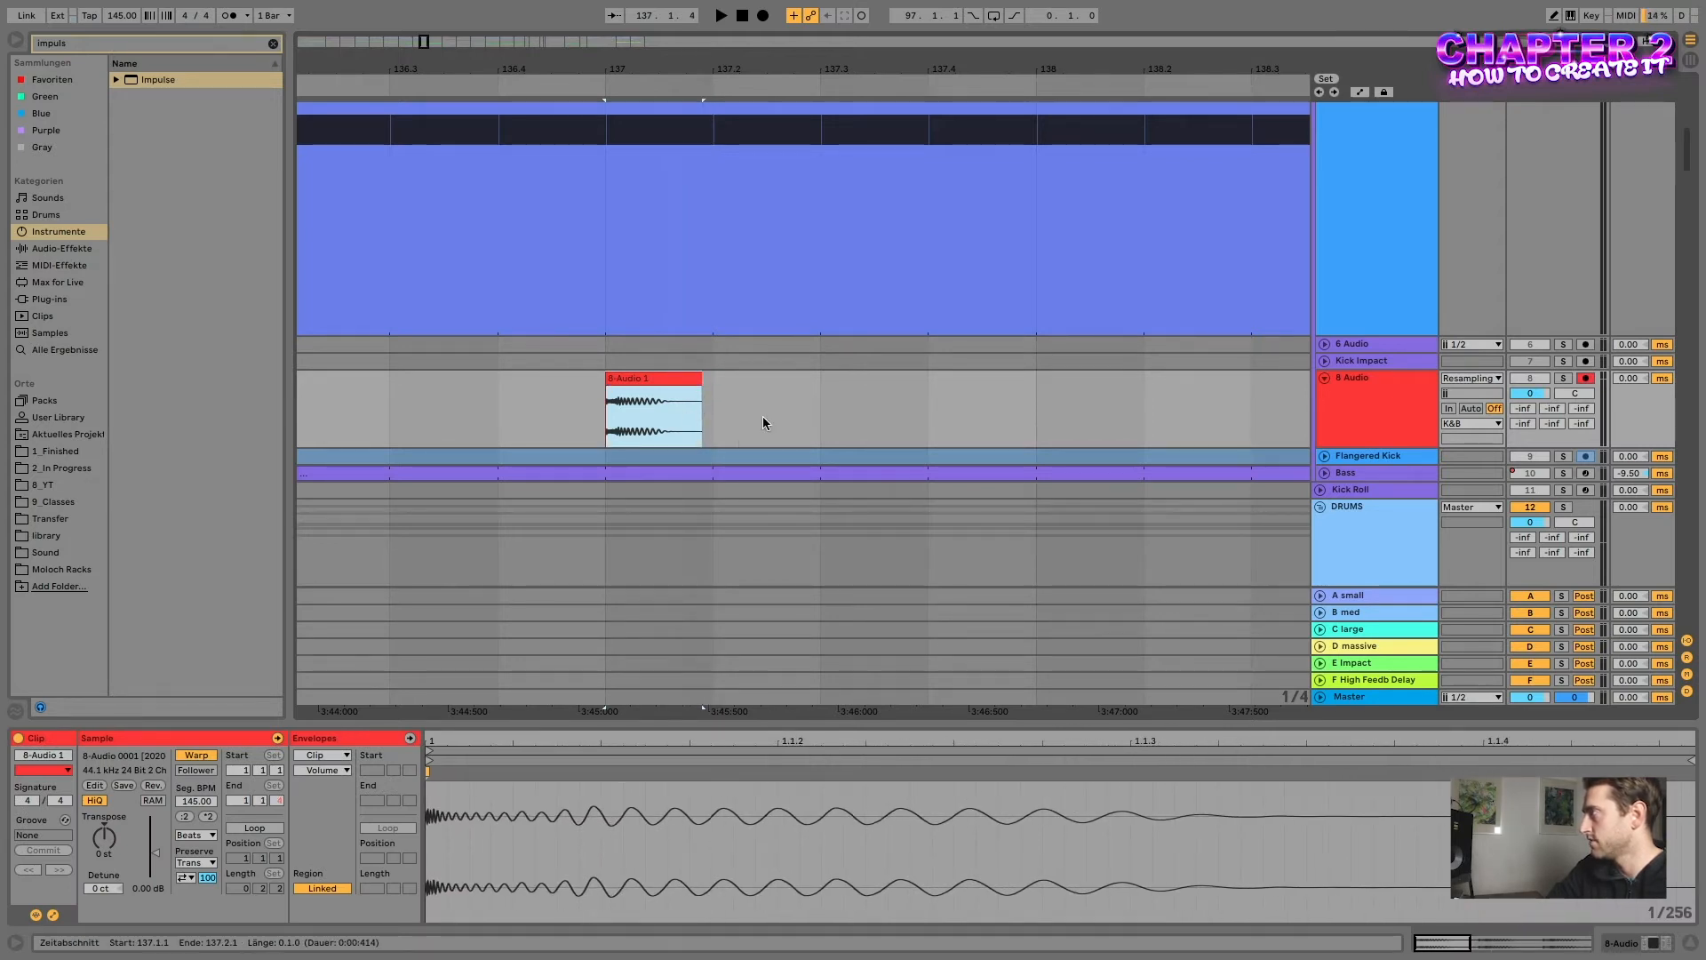
{"action": "scroll", "coordinate": [608, 400], "scroll_direction": "up", "scroll_amount": 5}
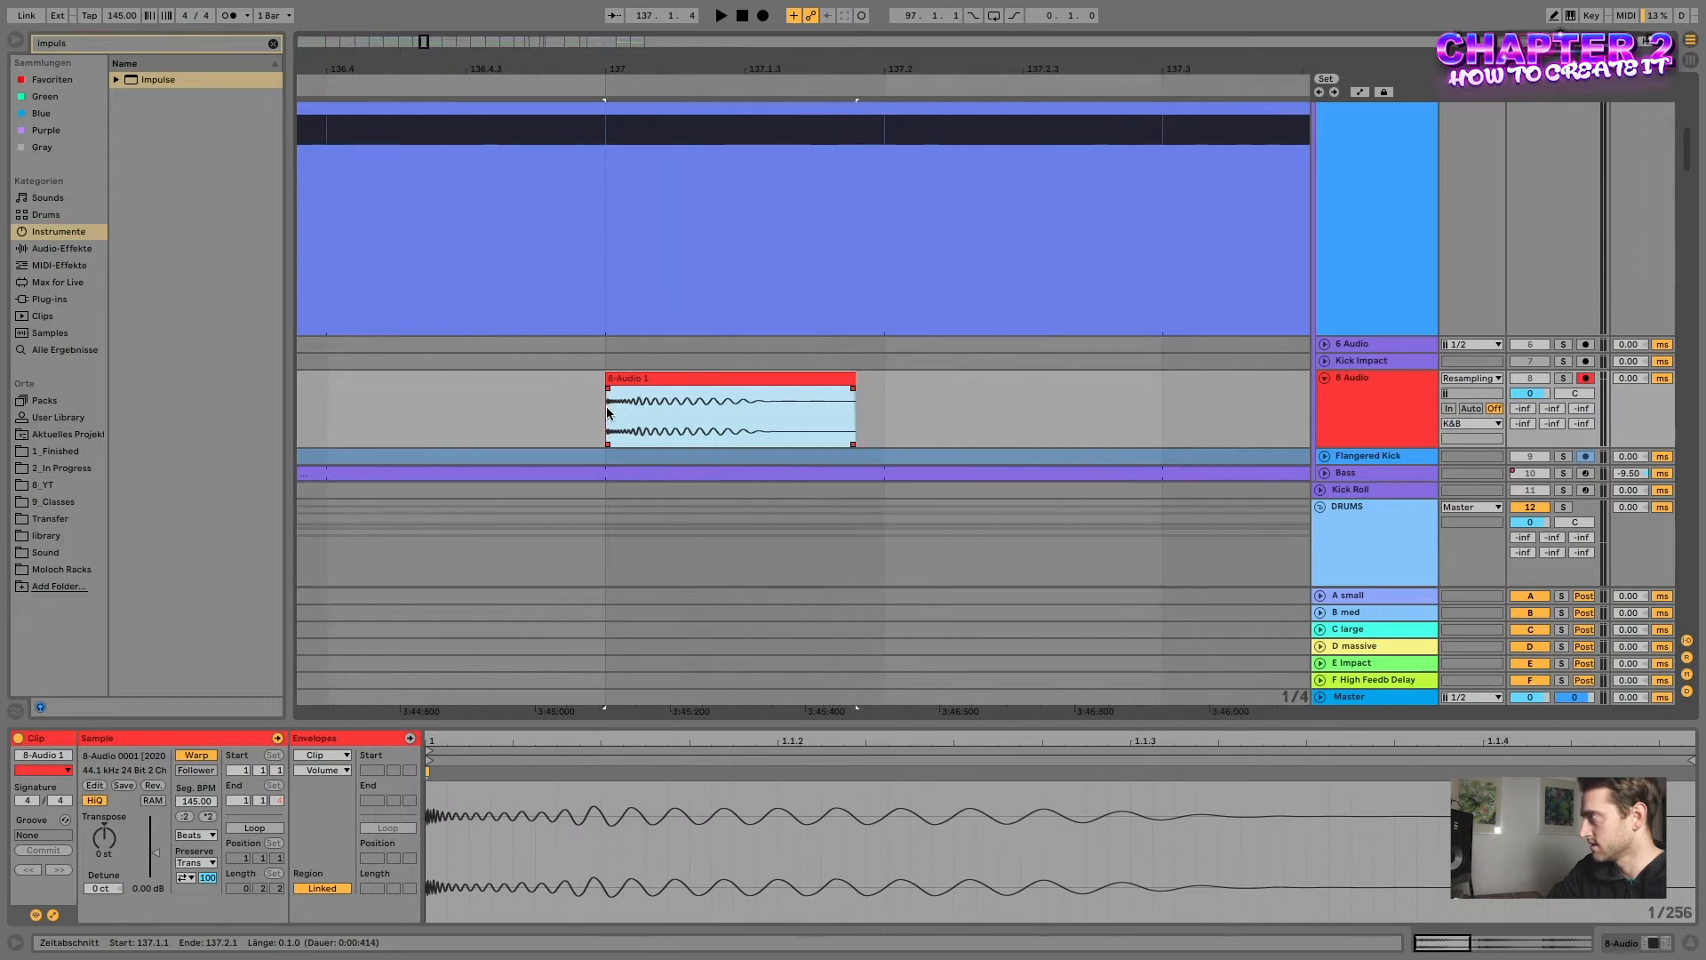
{"action": "left_click_drag", "start_coordinate": [608, 389], "coordinate": [583, 384]}
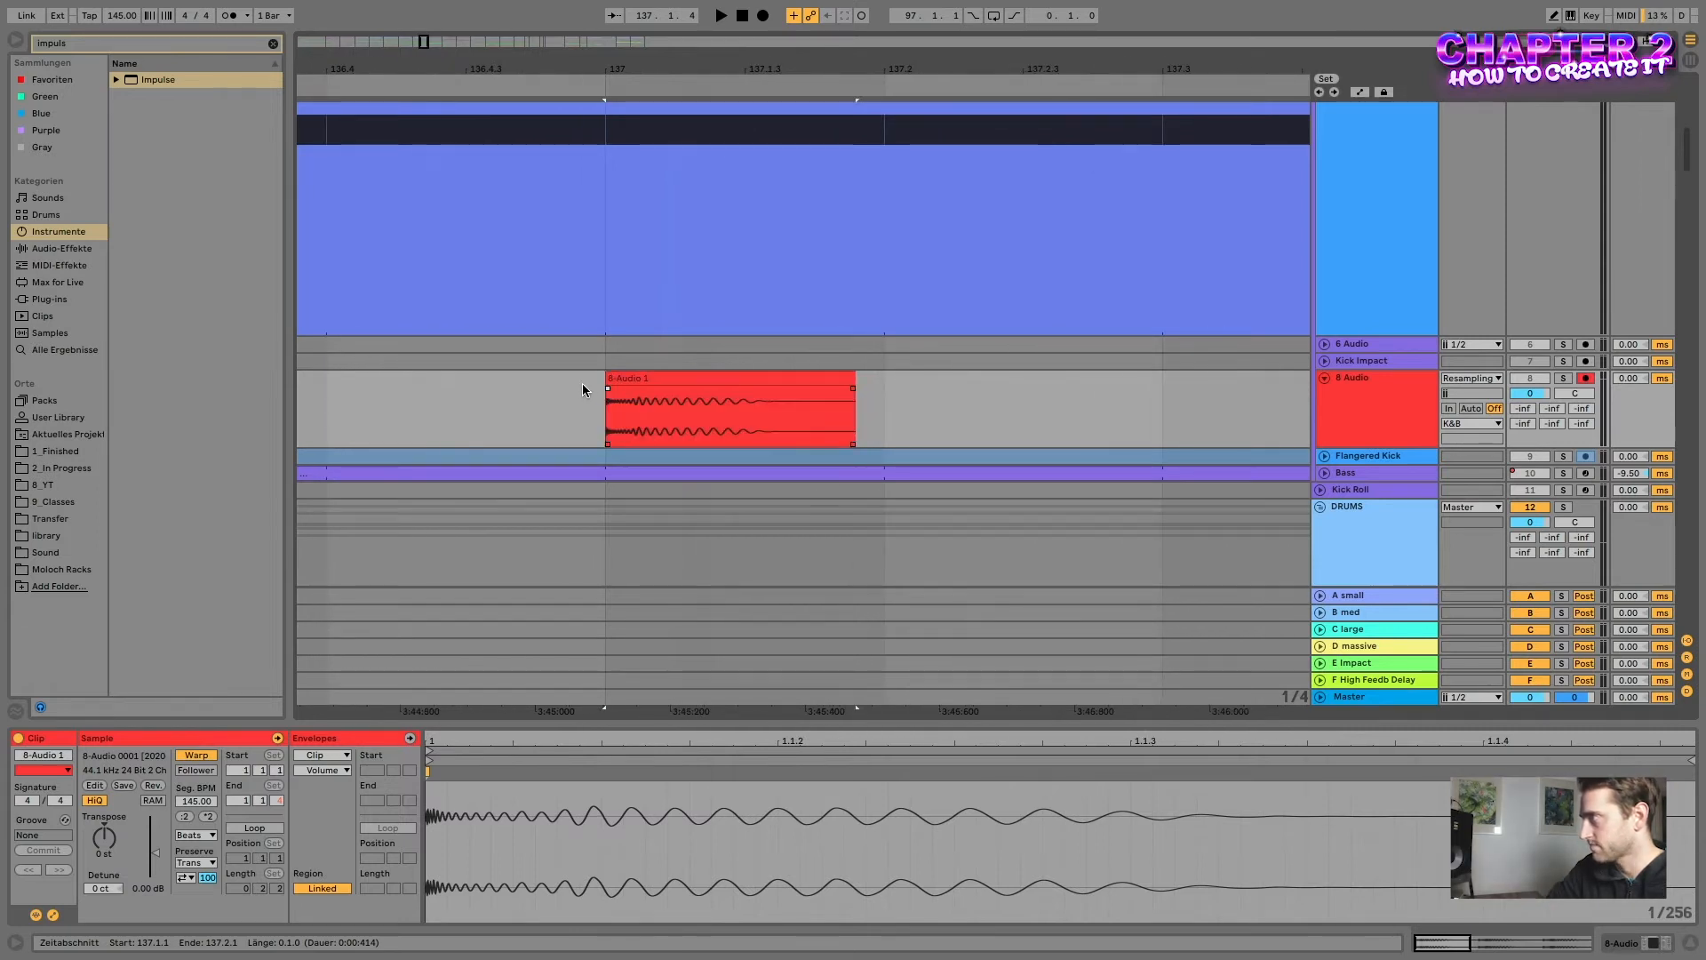
- Consolidate the trimmed kick clip into a new sample and lower its gain to -10.6 dB
{"action": "left_click", "coordinate": [655, 378]}
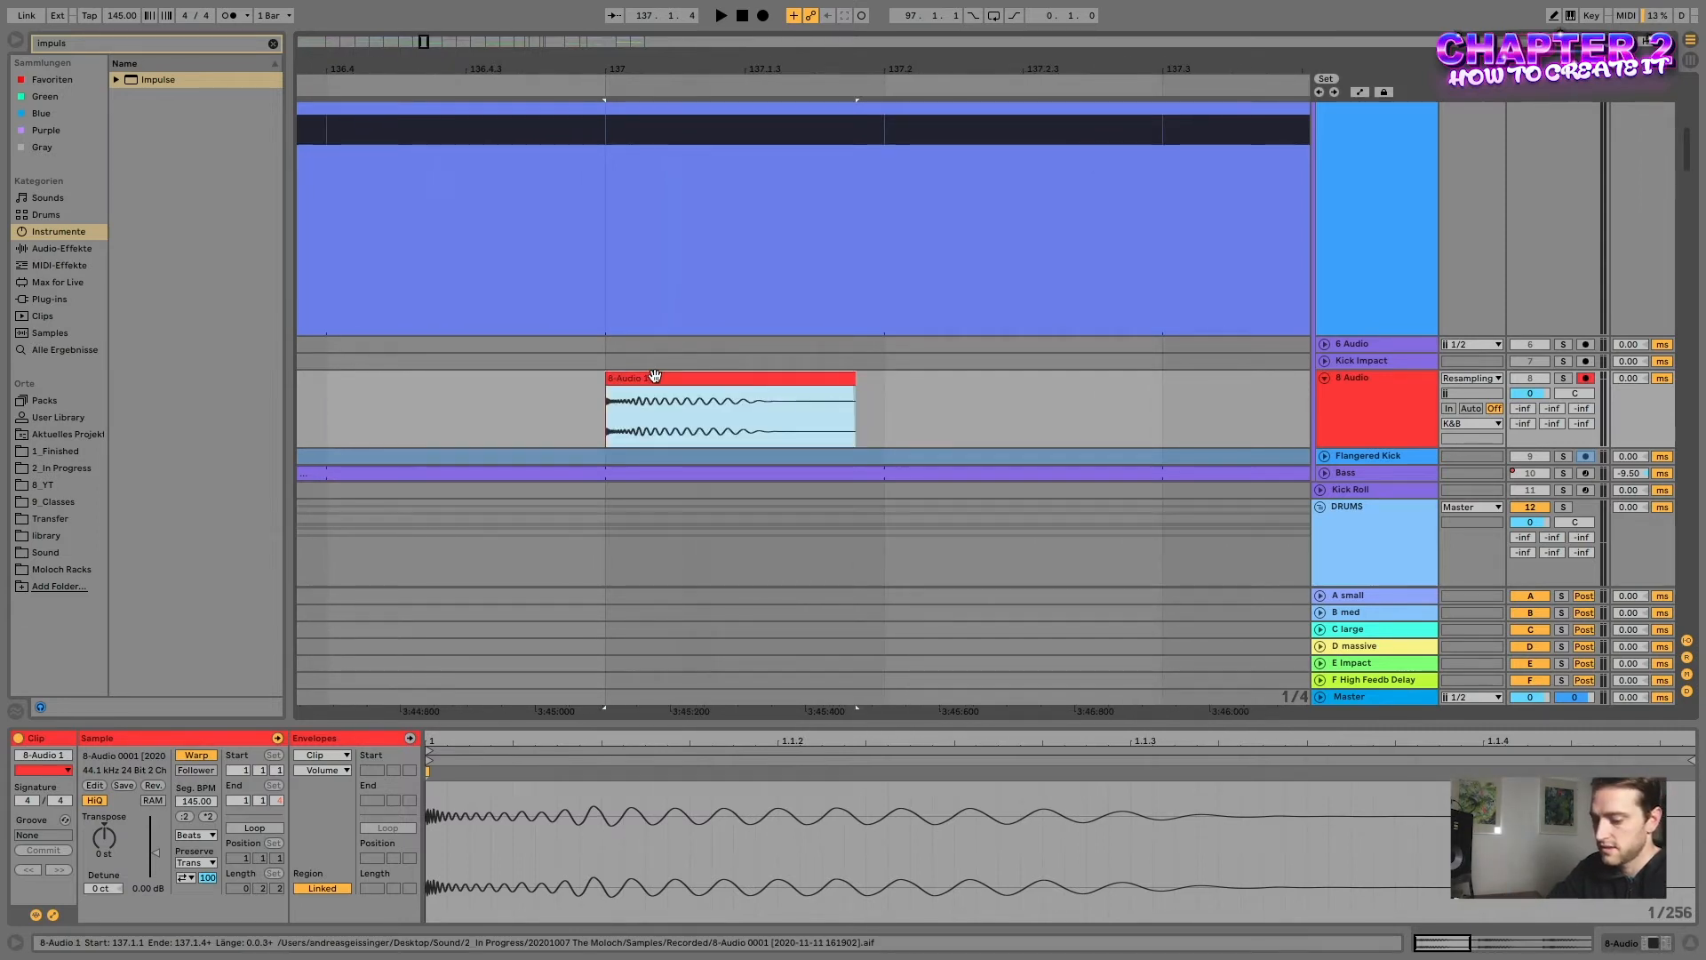
{"action": "key", "text": "super+j"}
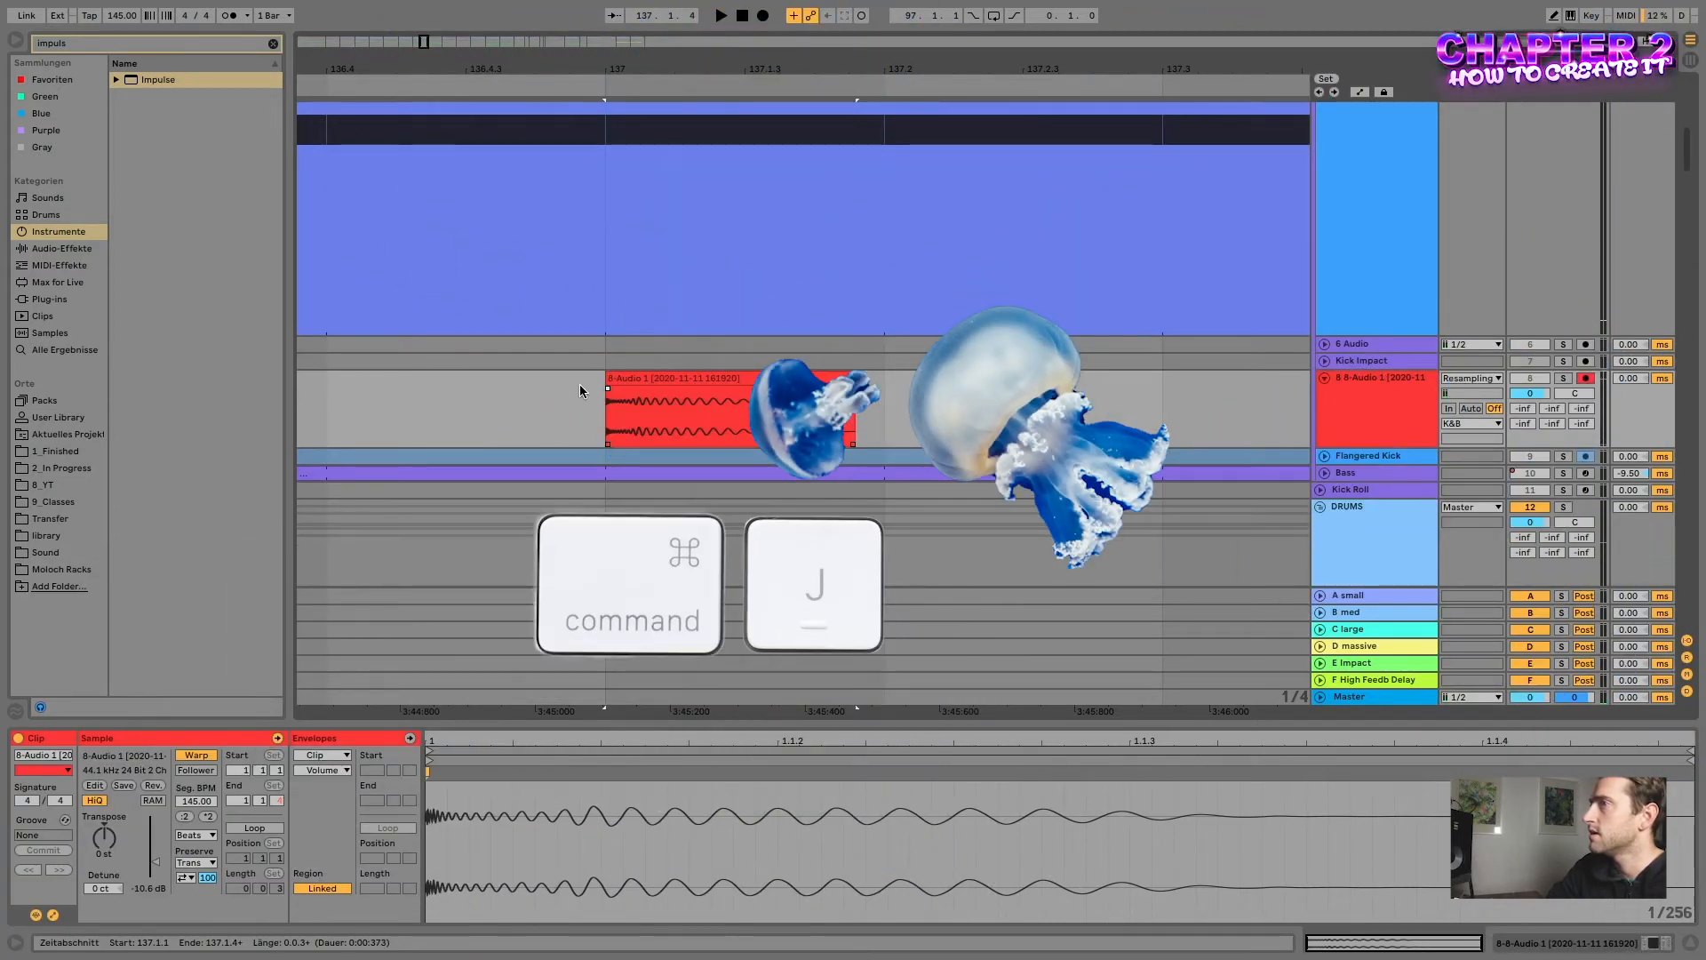
{"action": "left_click", "coordinate": [743, 378]}
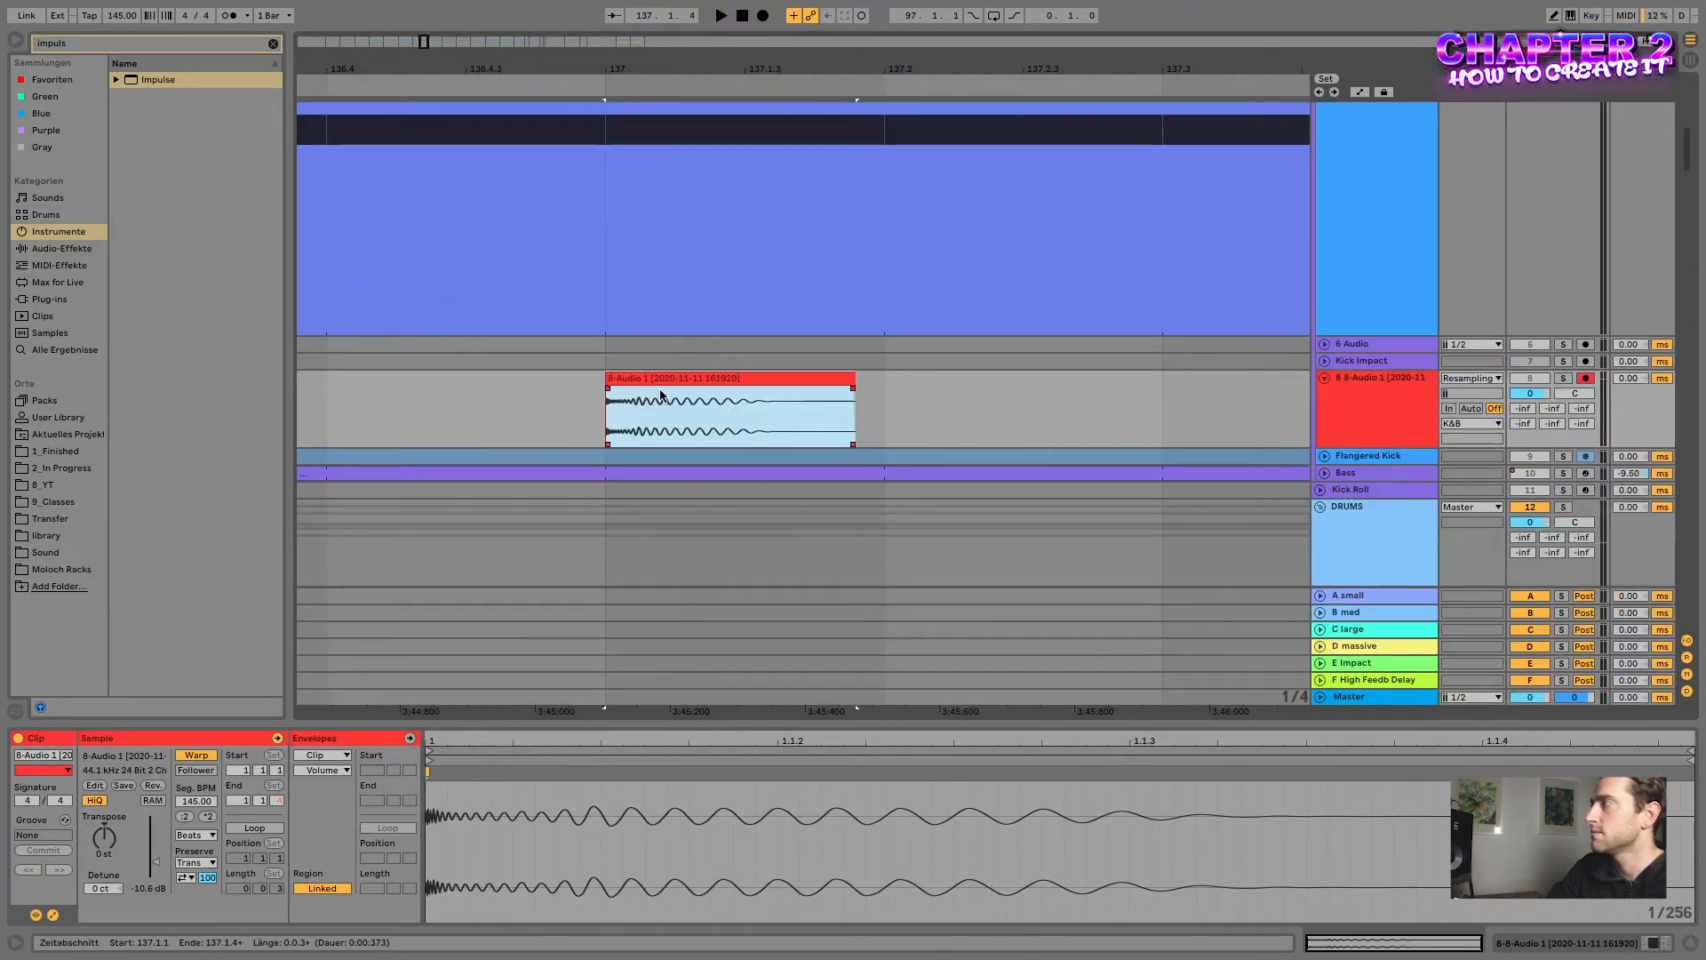
- Solo the red audio track and play back the trimmed kick clip
{"action": "left_click", "coordinate": [1560, 378]}
{"action": "key", "text": "space"}
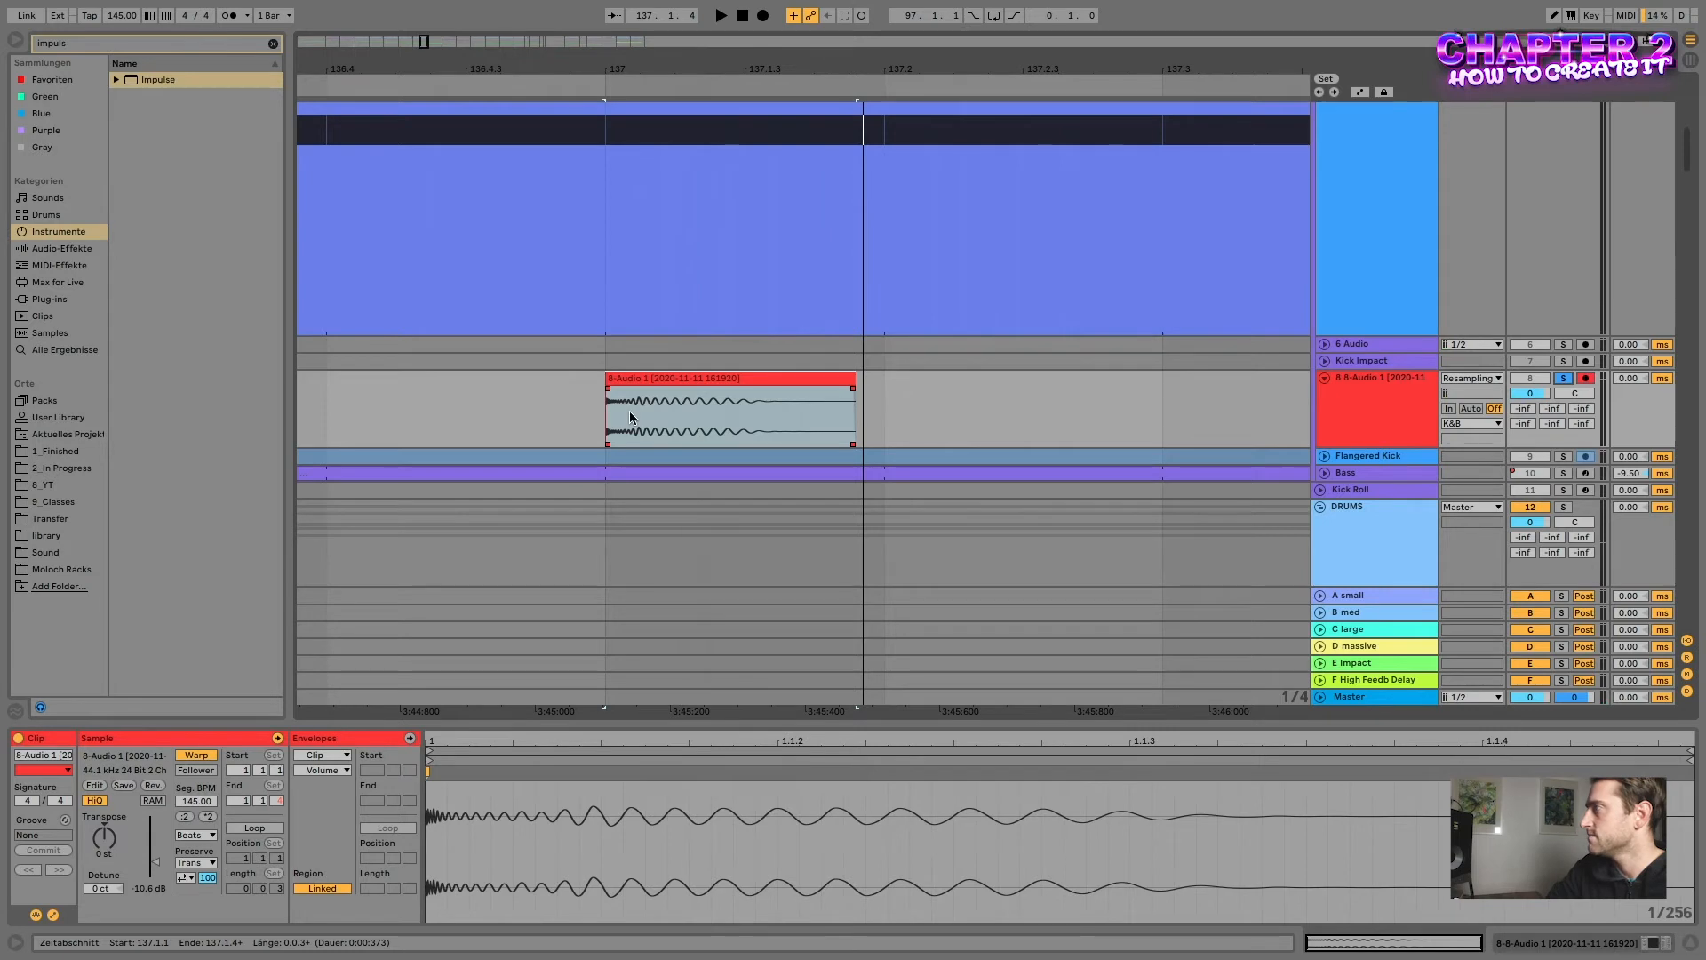
- Set the kick clip's warp mode to Tones with a segment tempo of 290 BPM and extend its end to about 137.2.4
{"action": "left_click", "coordinate": [691, 380]}
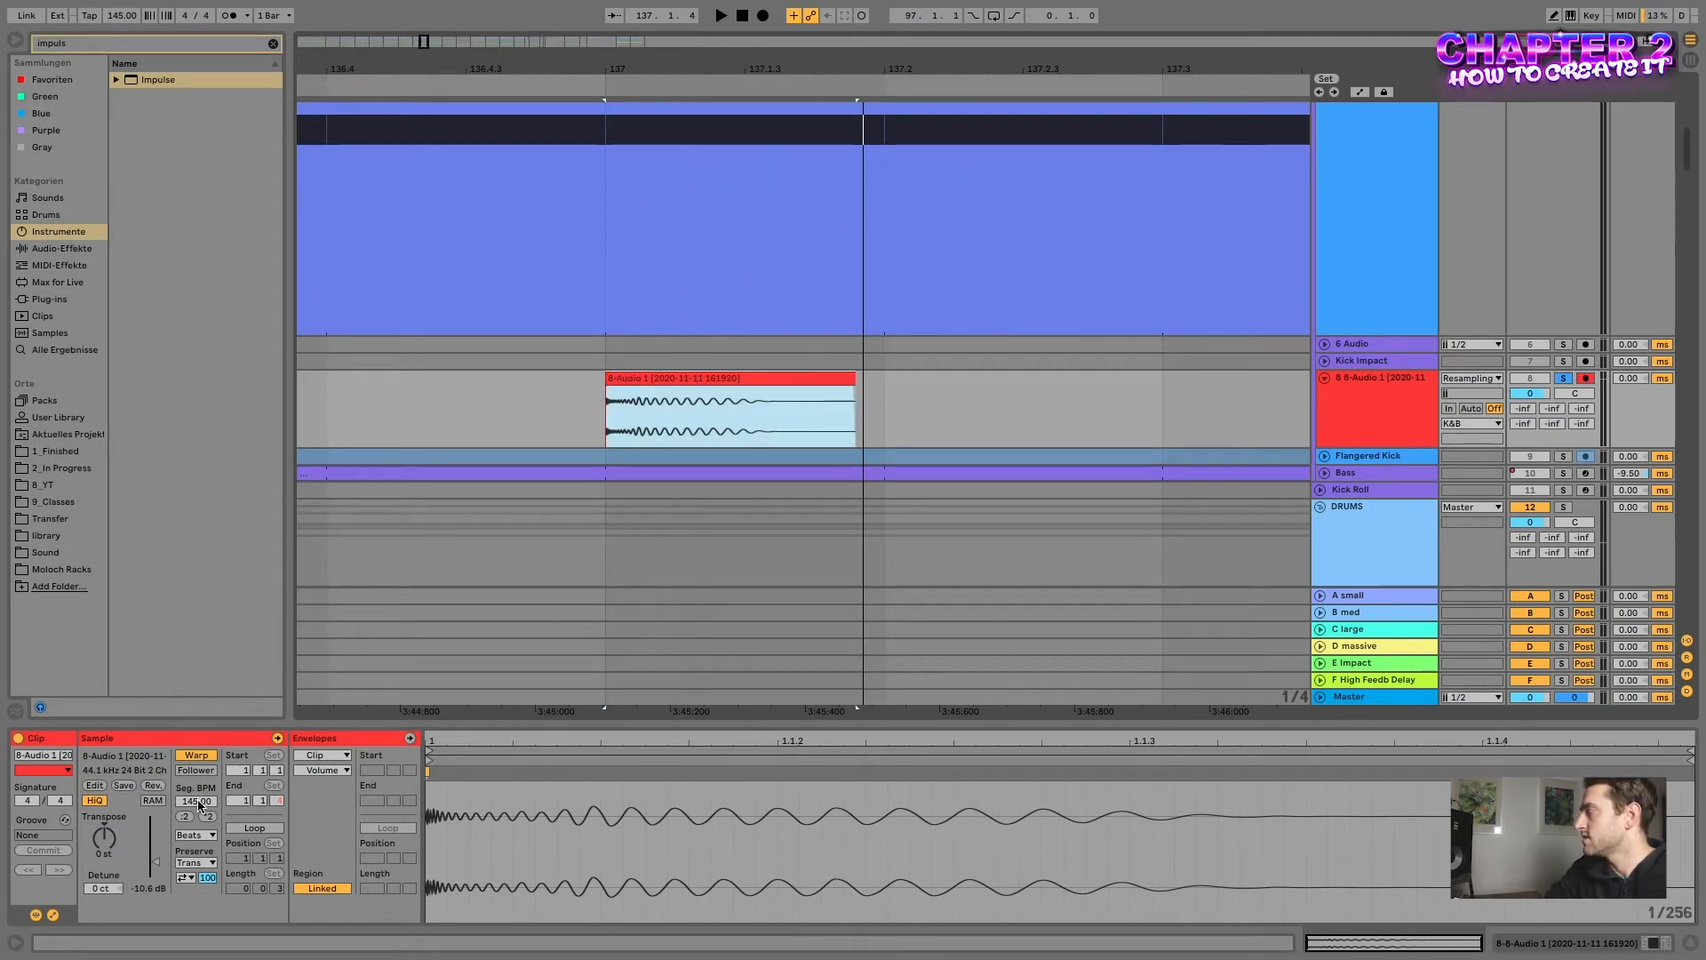
{"action": "left_click", "coordinate": [195, 834]}
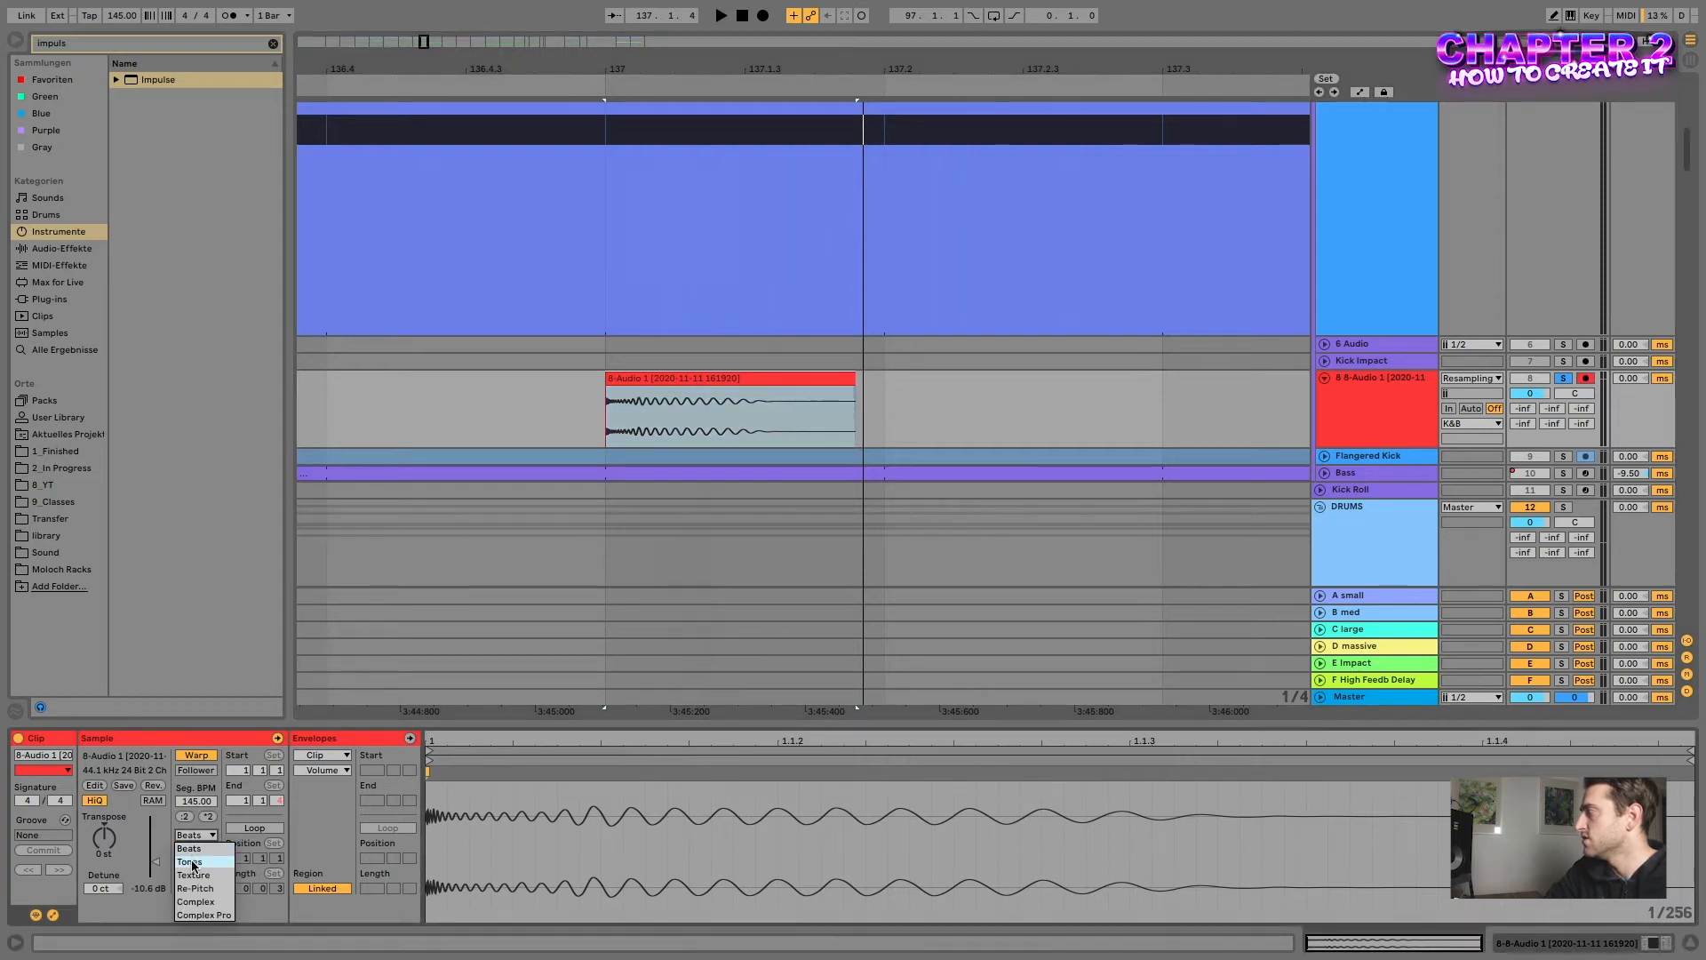
{"action": "left_click", "coordinate": [192, 862]}
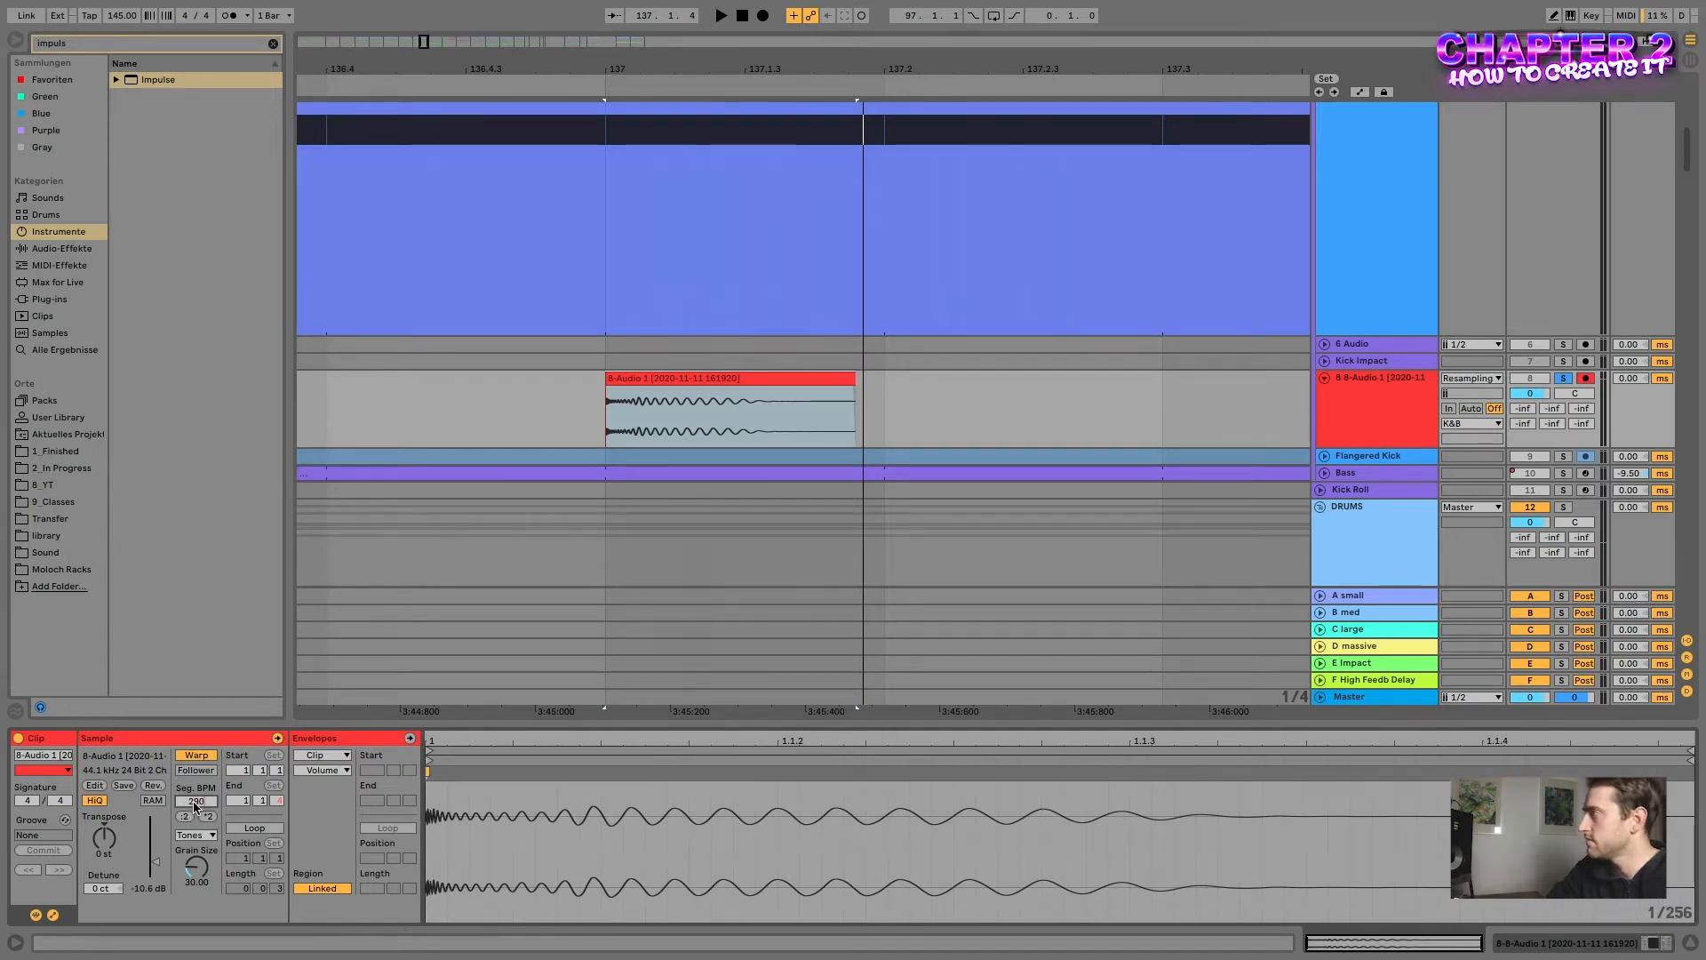
{"action": "key", "text": "Return"}
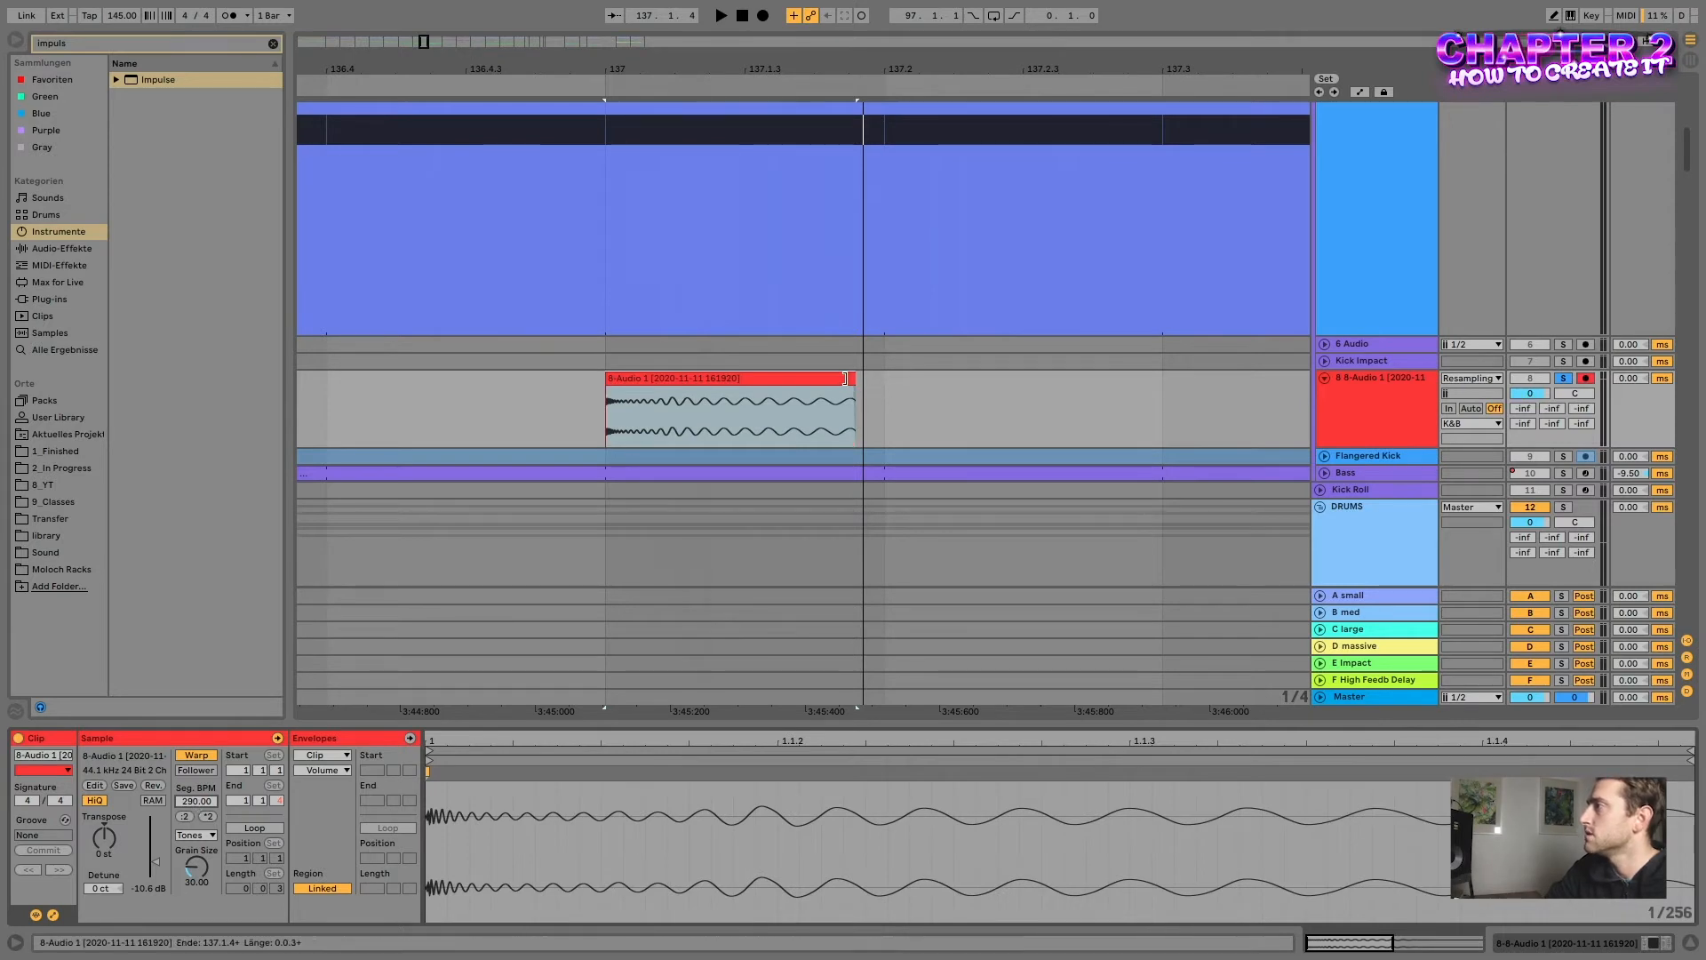
{"action": "left_click_drag", "start_coordinate": [850, 379], "coordinate": [1105, 379]}
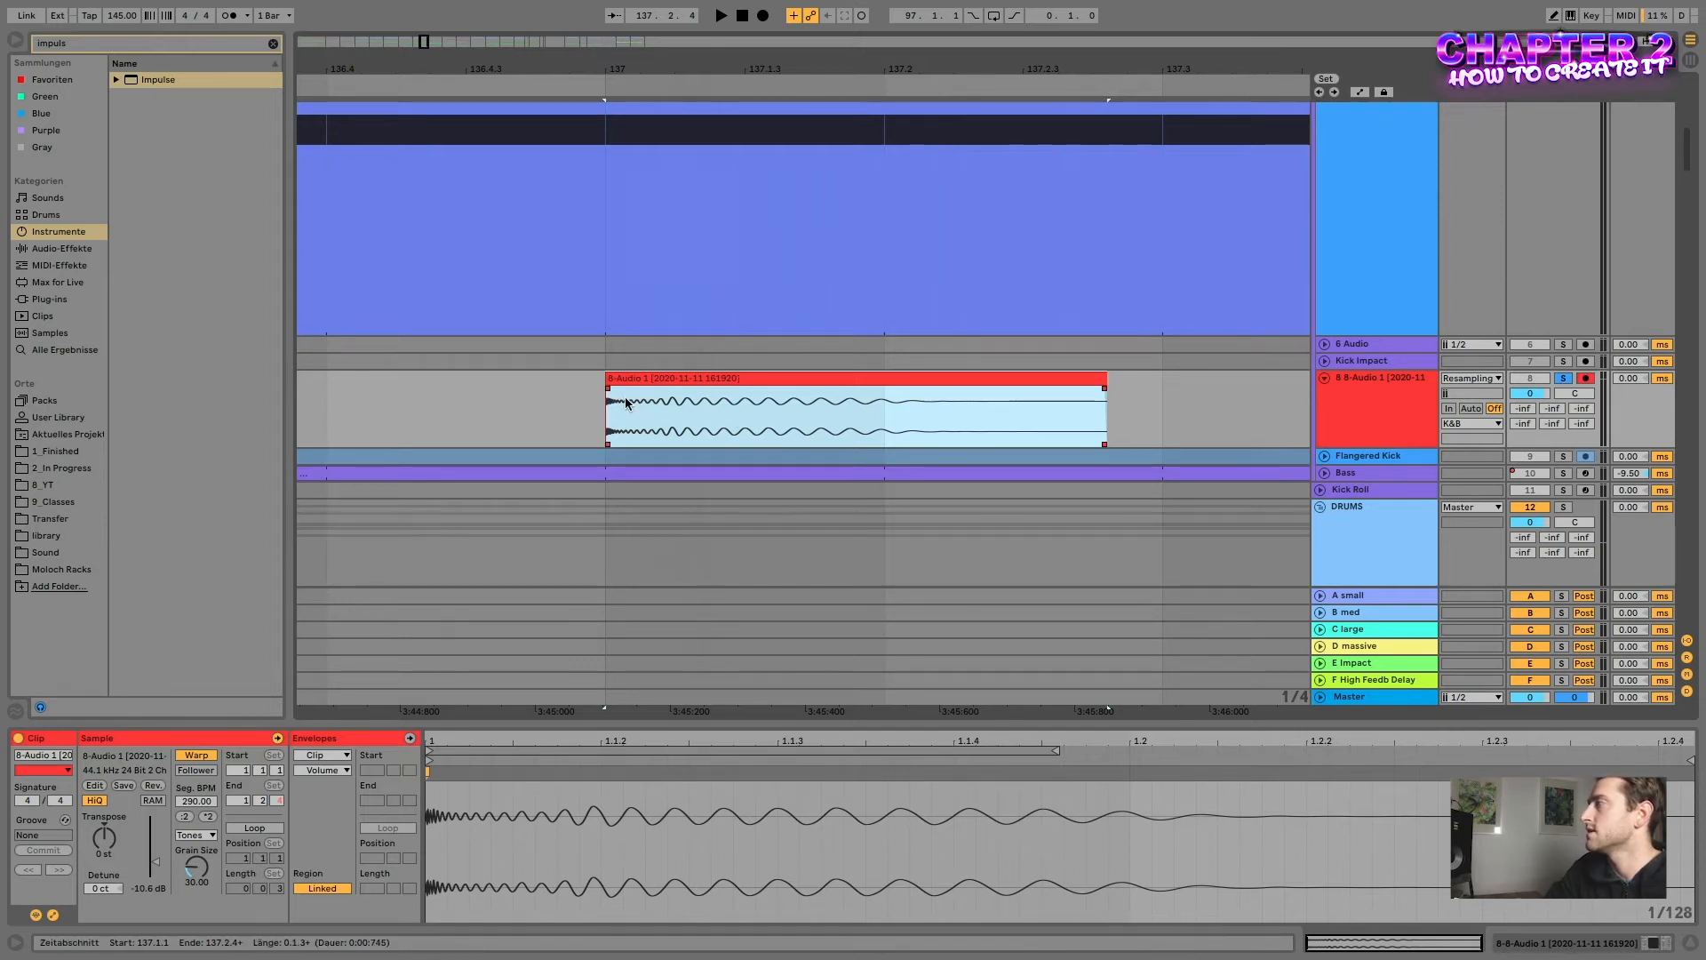
{"action": "key", "text": "space"}
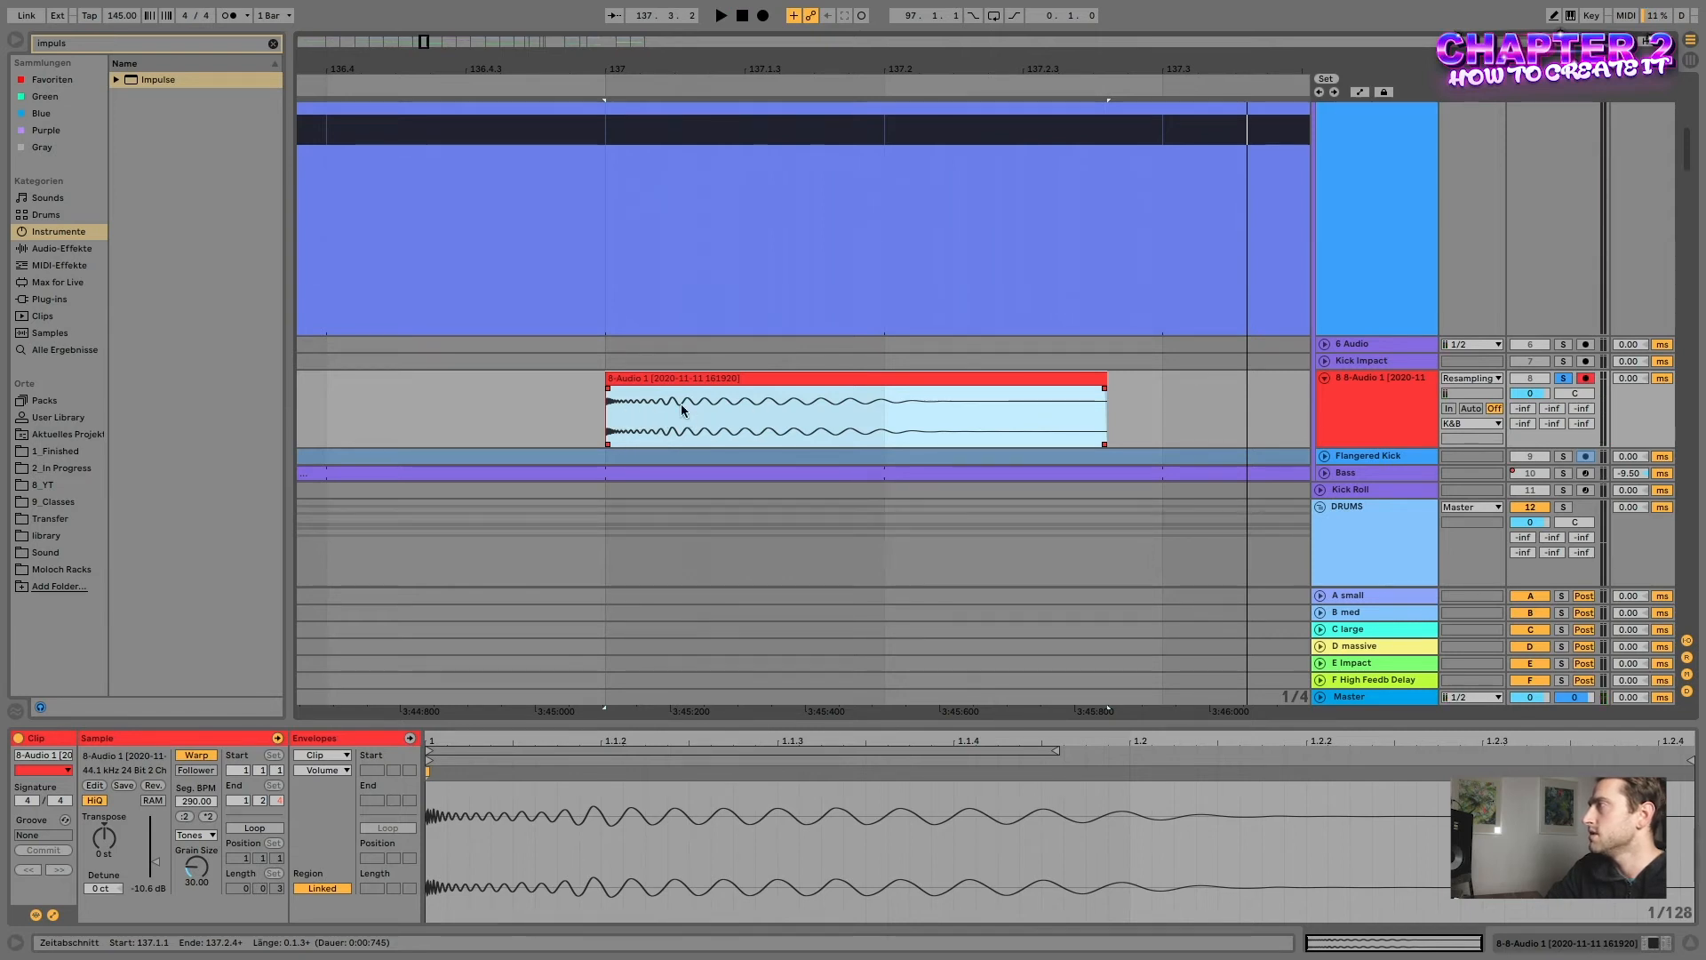
- Set the red kick track's send to the C large return to 0 dB and play the impact
{"action": "scroll", "coordinate": [772, 412], "scroll_direction": "up", "scroll_amount": 2}
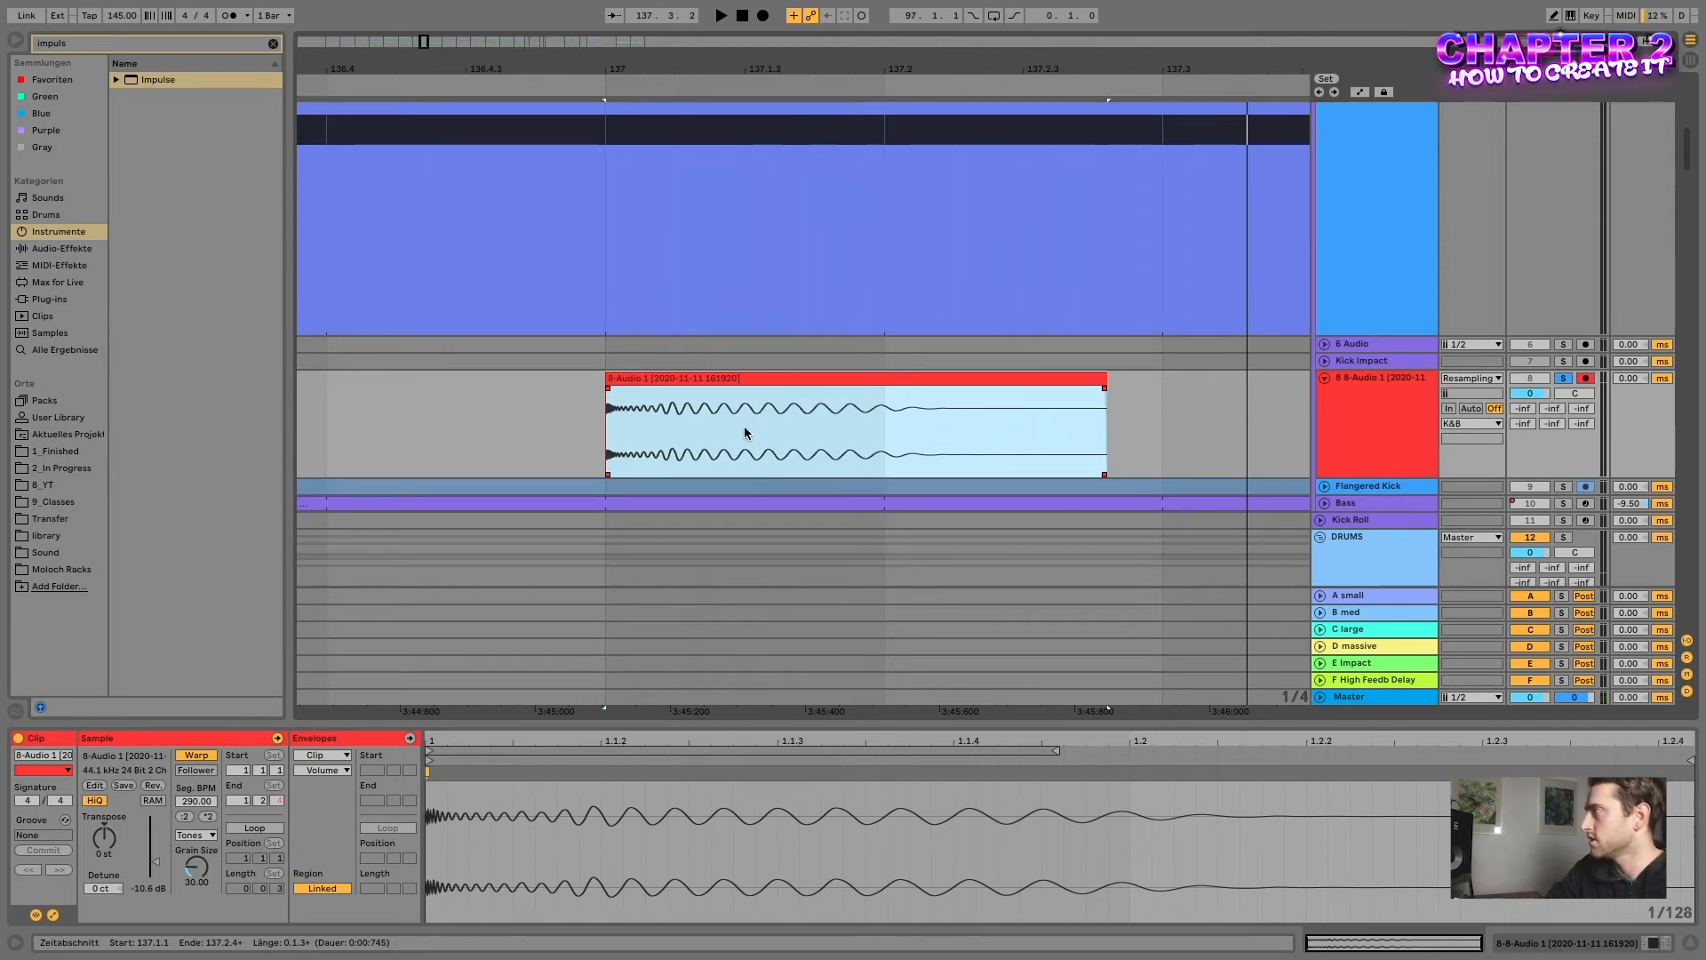
{"action": "scroll", "coordinate": [667, 386], "scroll_direction": "up", "scroll_amount": 2}
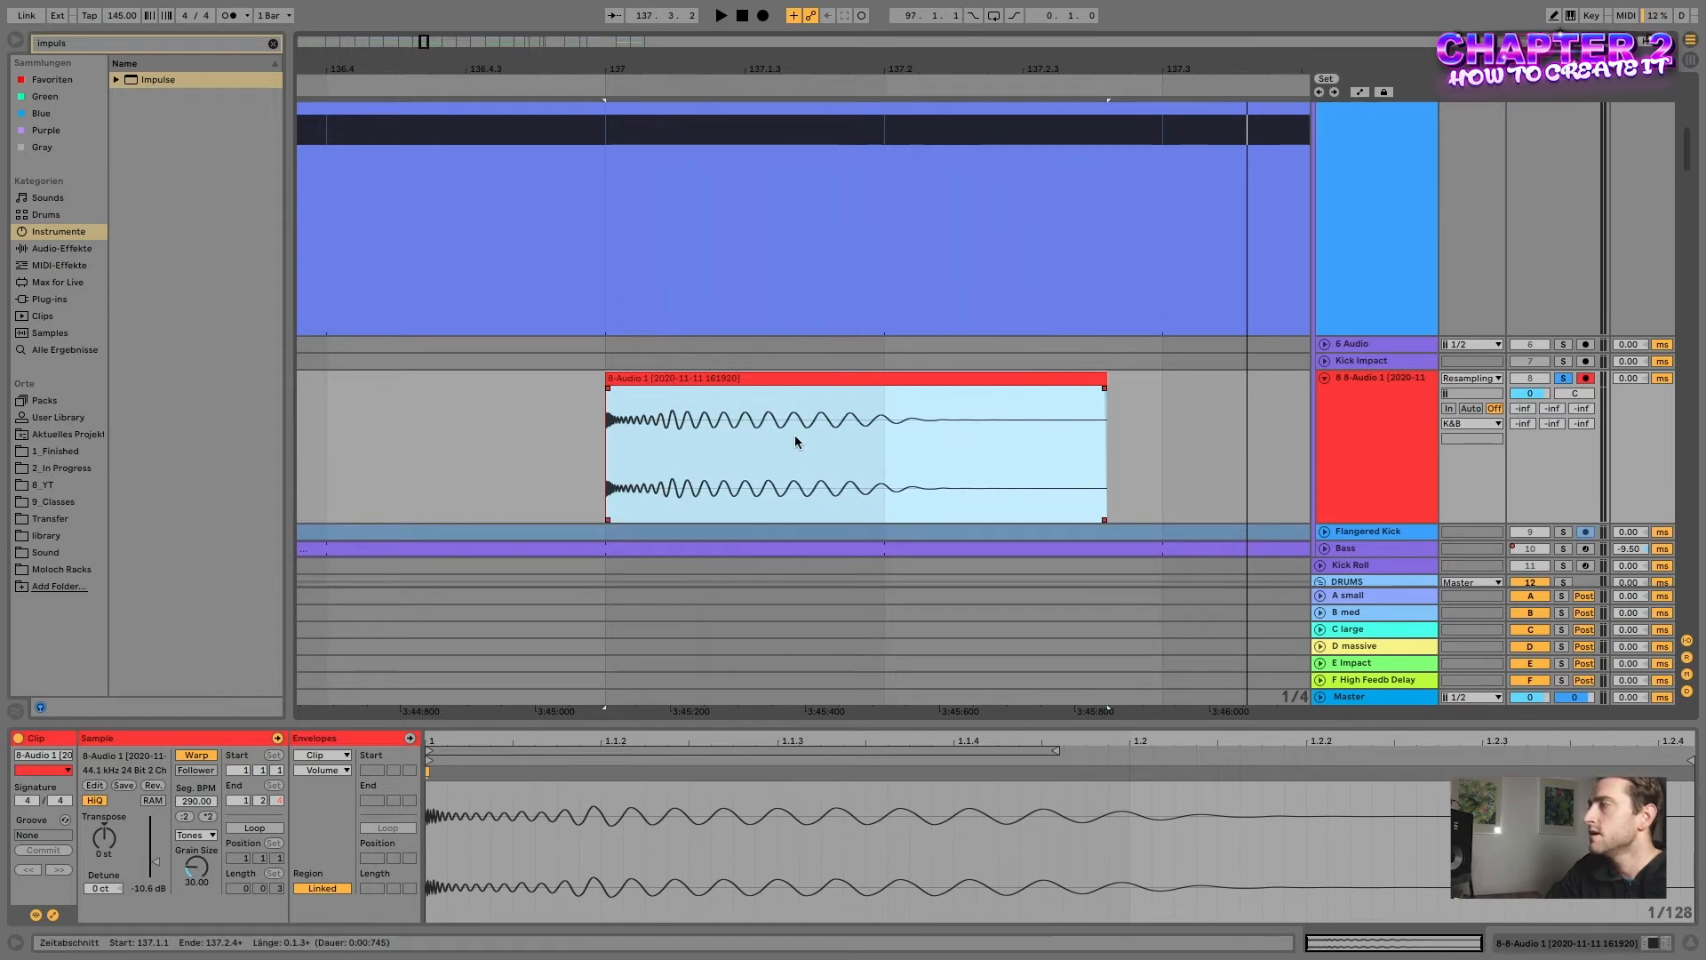
{"action": "scroll", "coordinate": [810, 442], "scroll_direction": "right", "scroll_amount": 1}
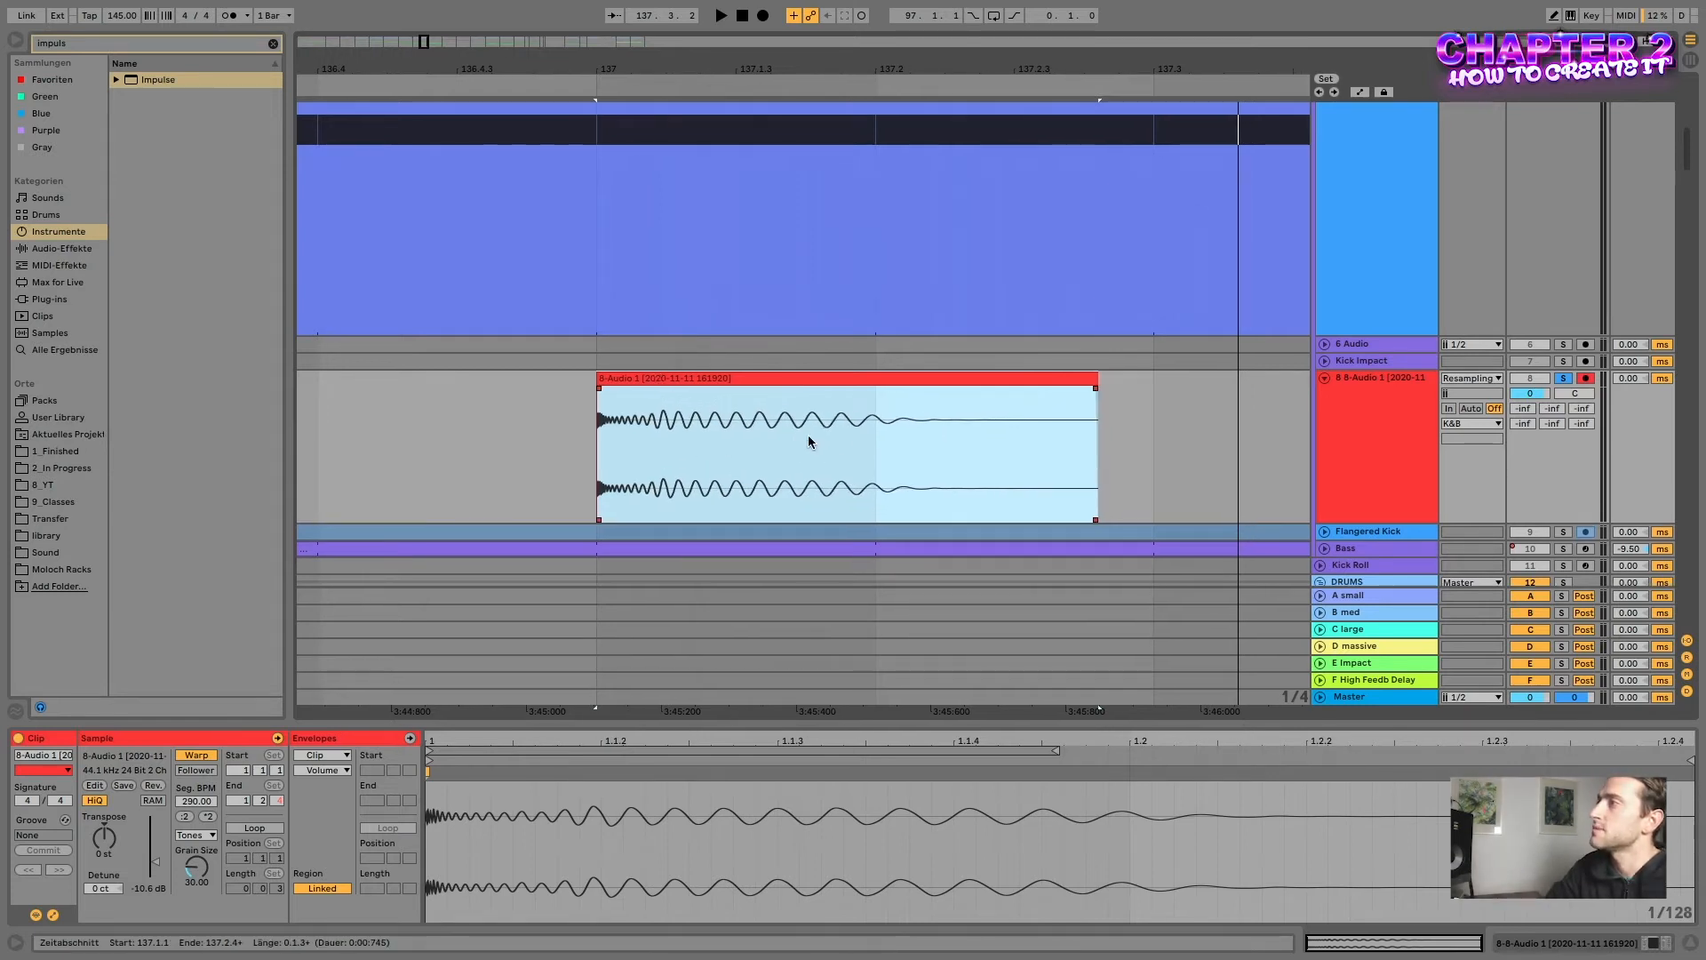
{"action": "scroll", "coordinate": [767, 454], "scroll_direction": "right", "scroll_amount": 3}
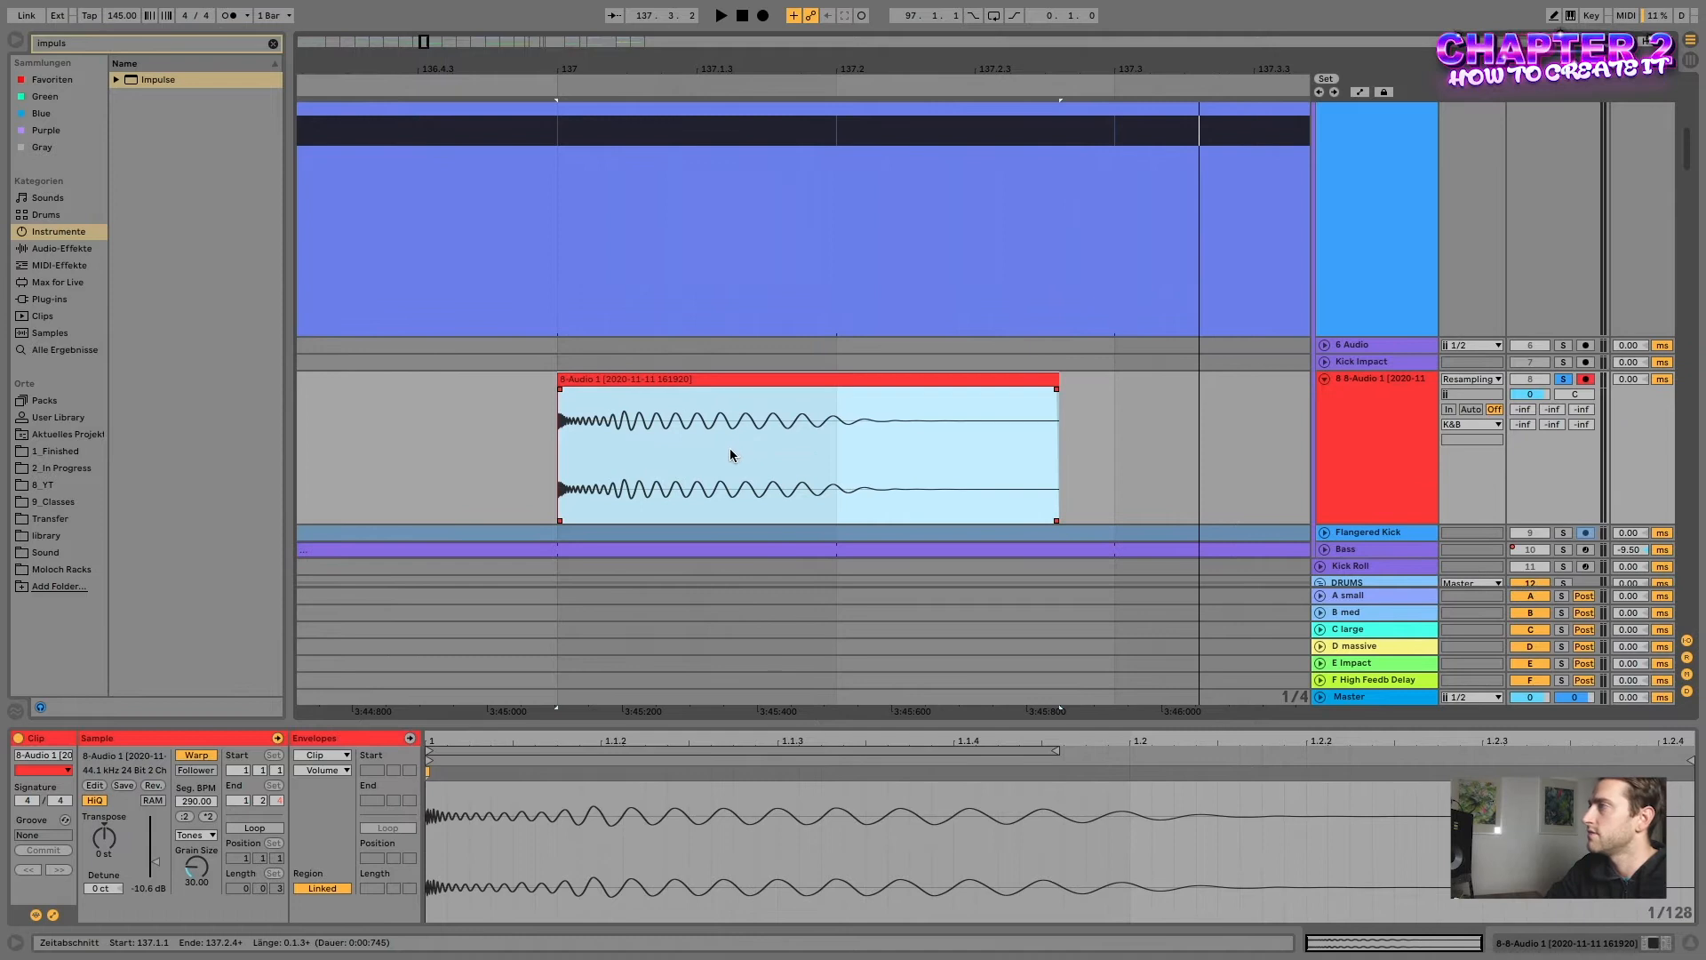
{"action": "left_click_drag", "start_coordinate": [1582, 409], "coordinate": [1582, 400]}
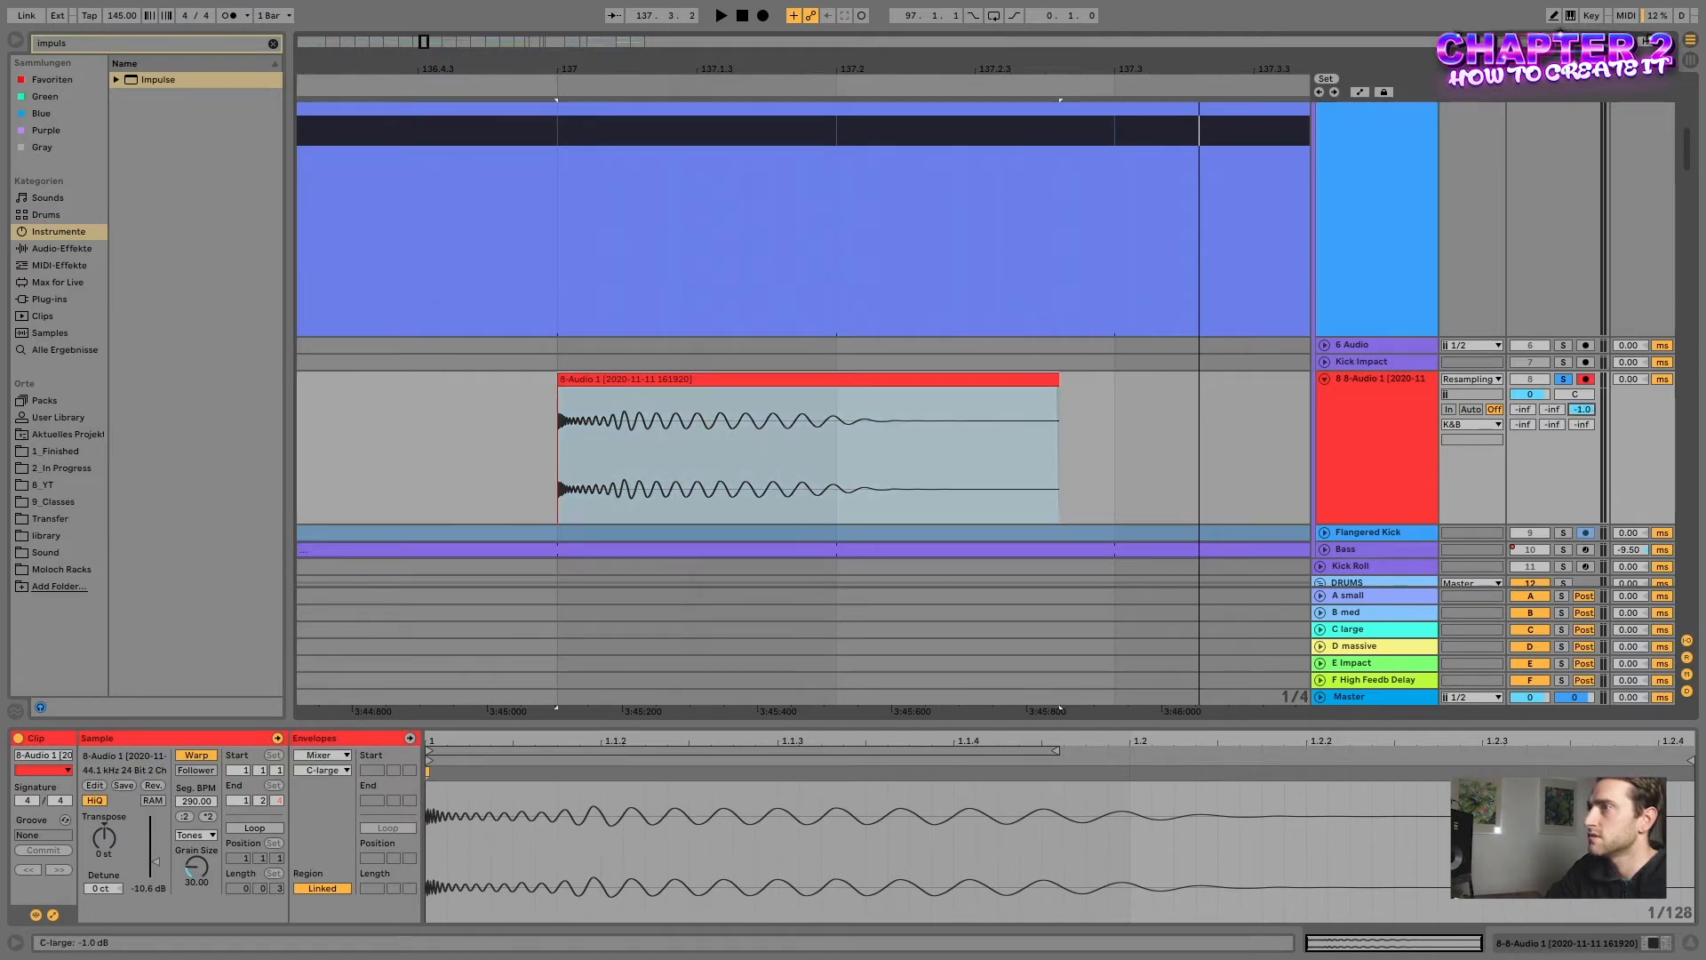
{"action": "key", "text": "space"}
{"action": "left_click", "coordinate": [749, 420]}
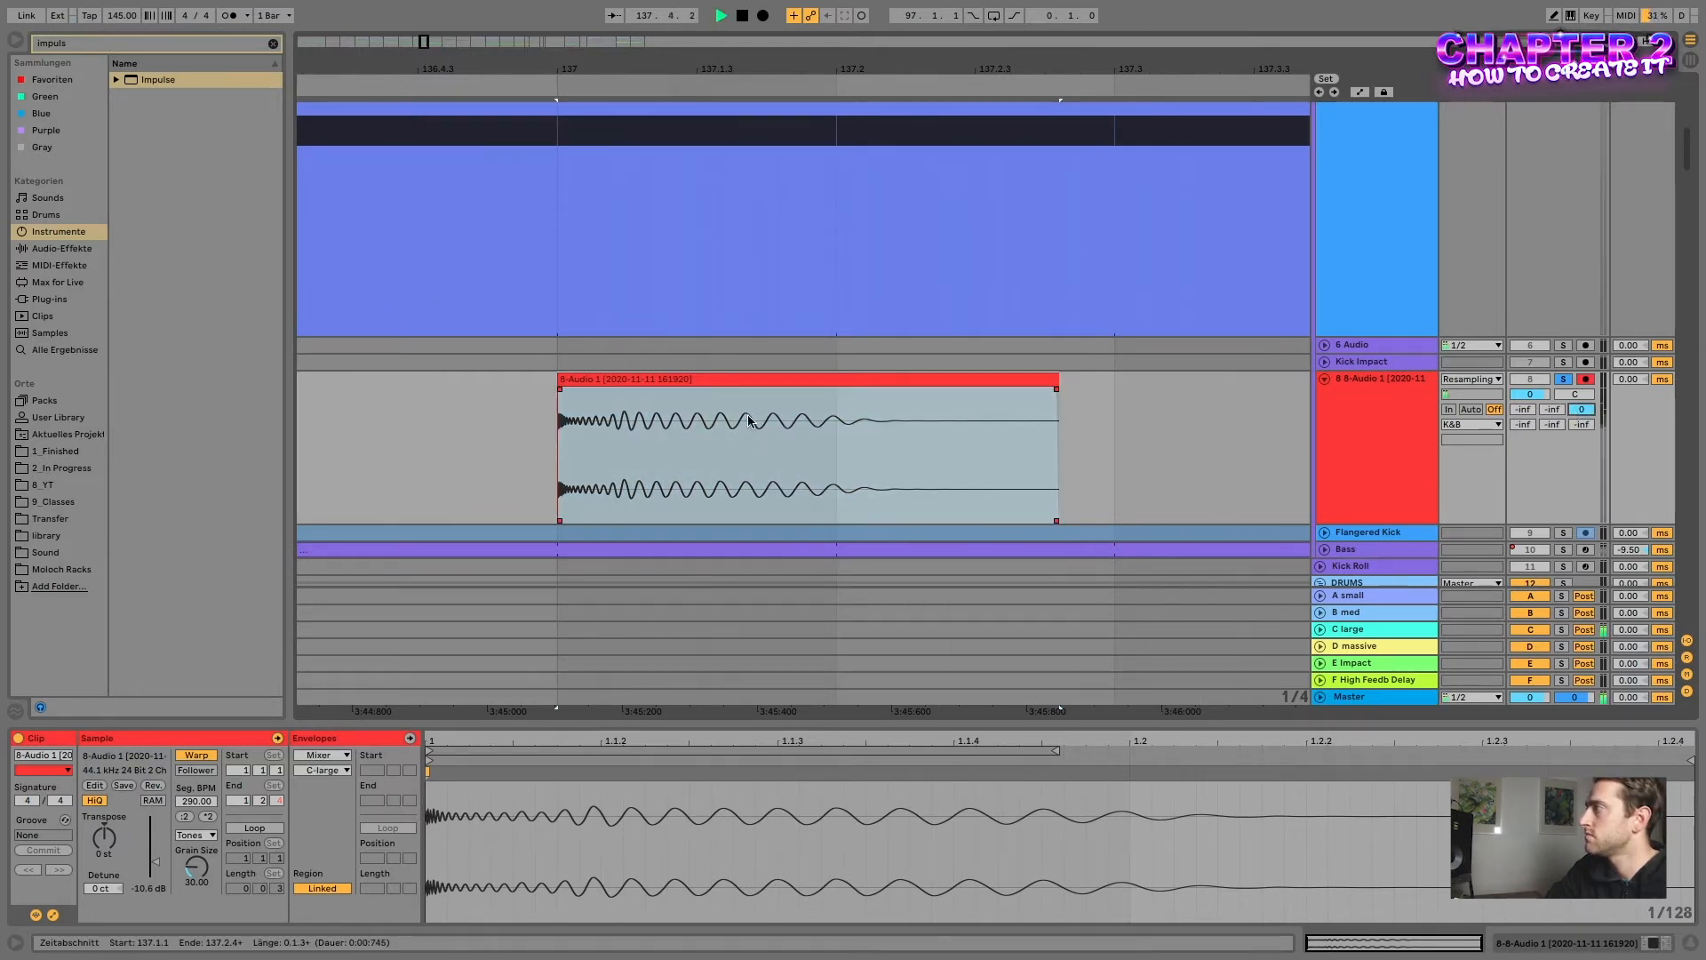
{"action": "key", "text": "space"}
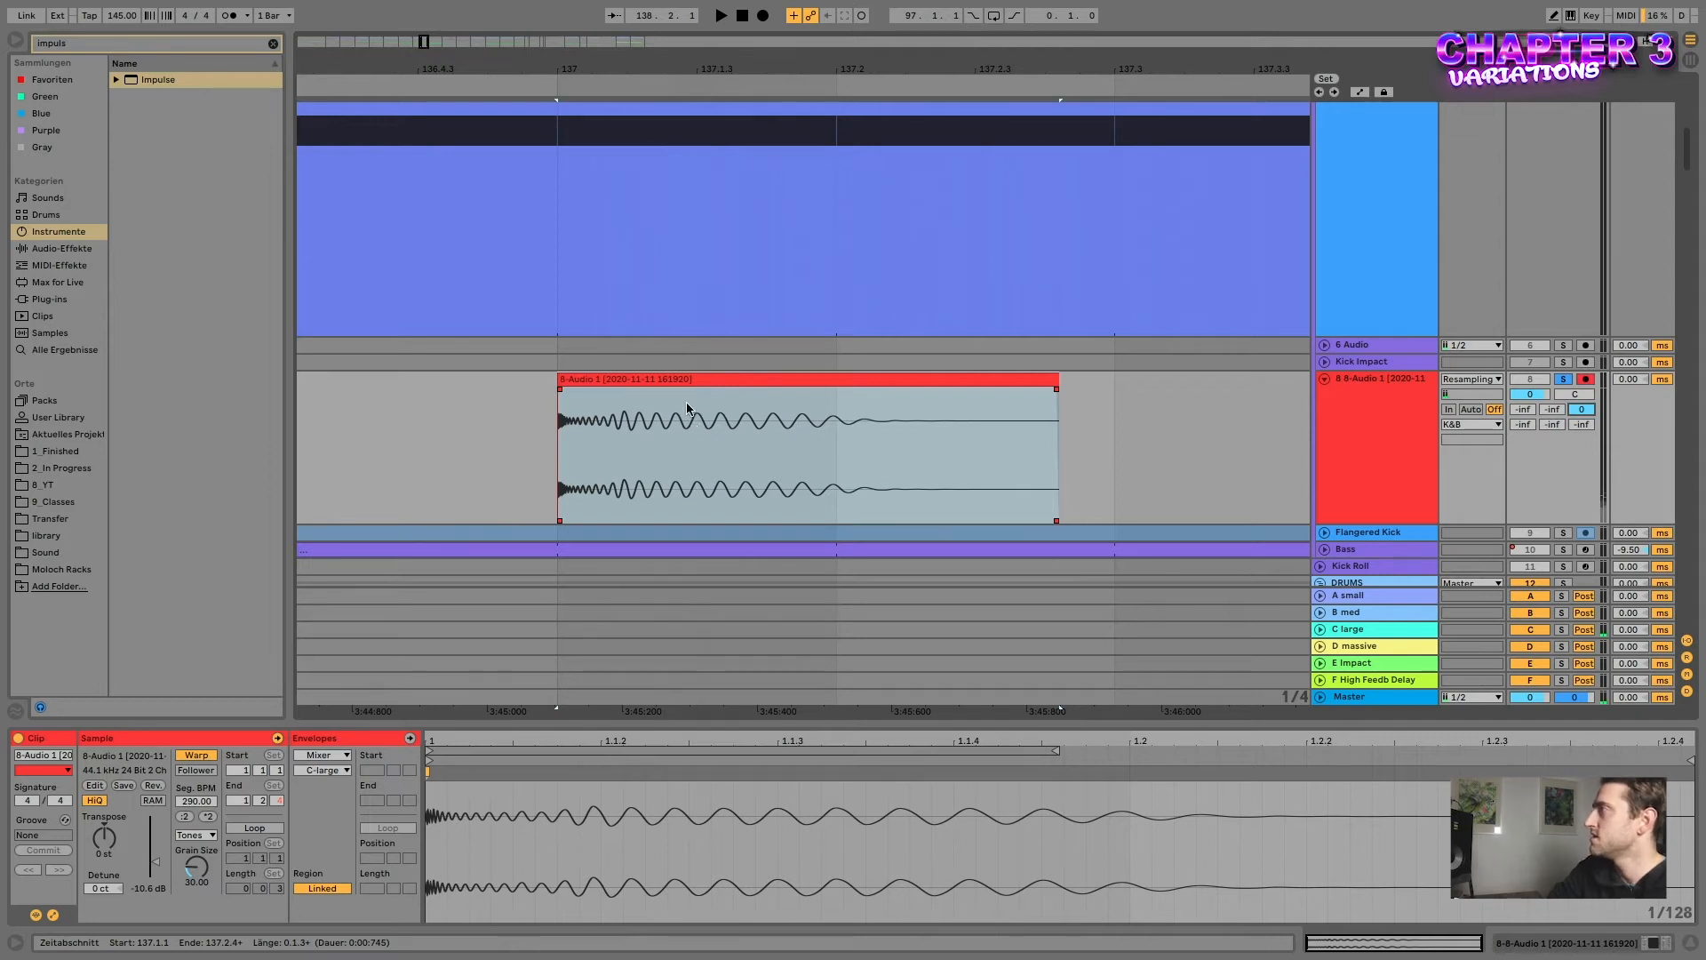
- Add a MIDI track below the red track with an Impulse instrument and load the kick clip into its first sample slot
{"action": "left_click", "coordinate": [711, 378]}
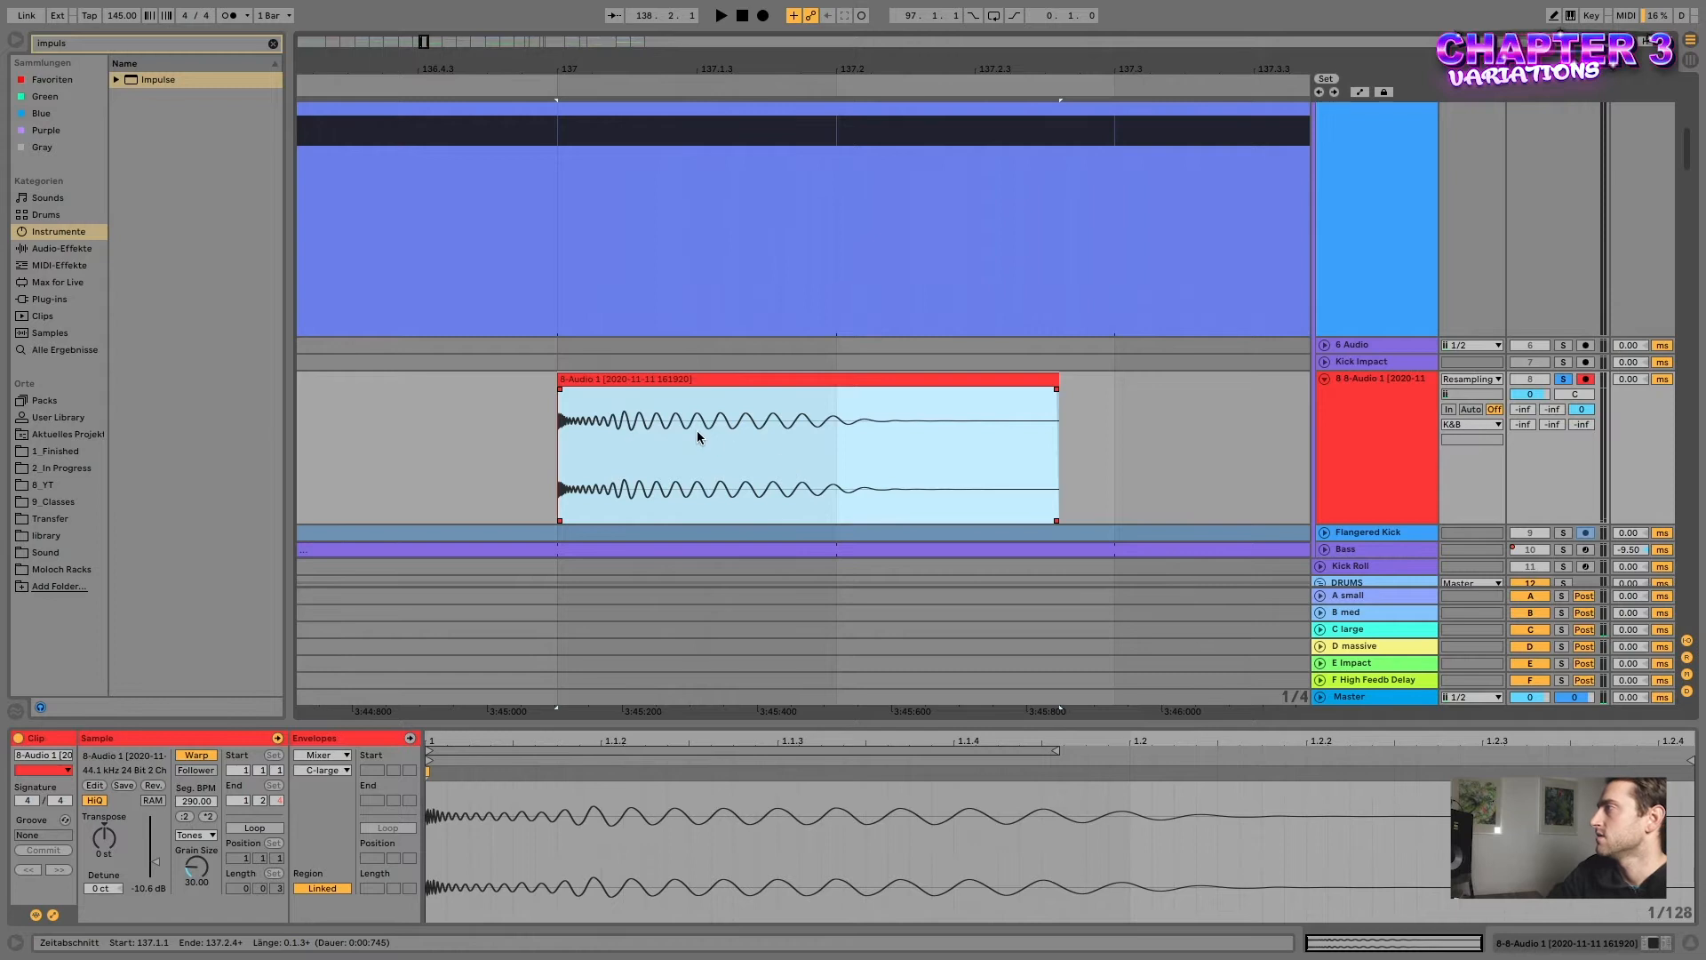
{"action": "scroll", "coordinate": [712, 443], "scroll_direction": "down", "scroll_amount": 6}
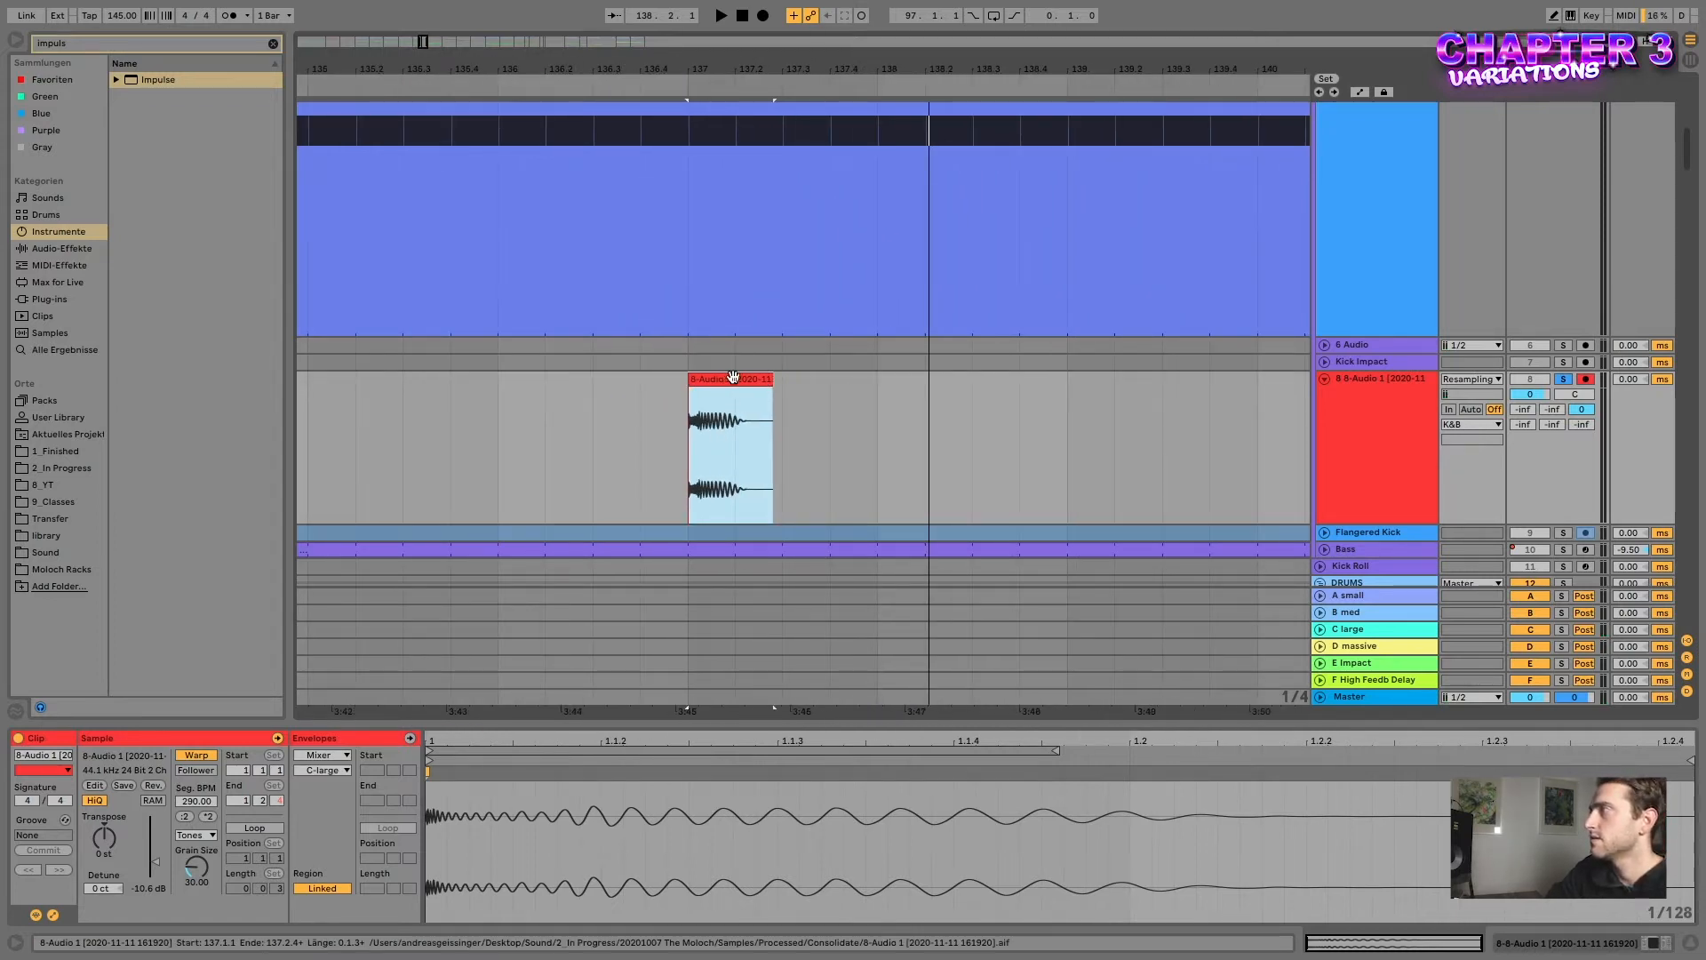
{"action": "left_click", "coordinate": [1341, 440]}
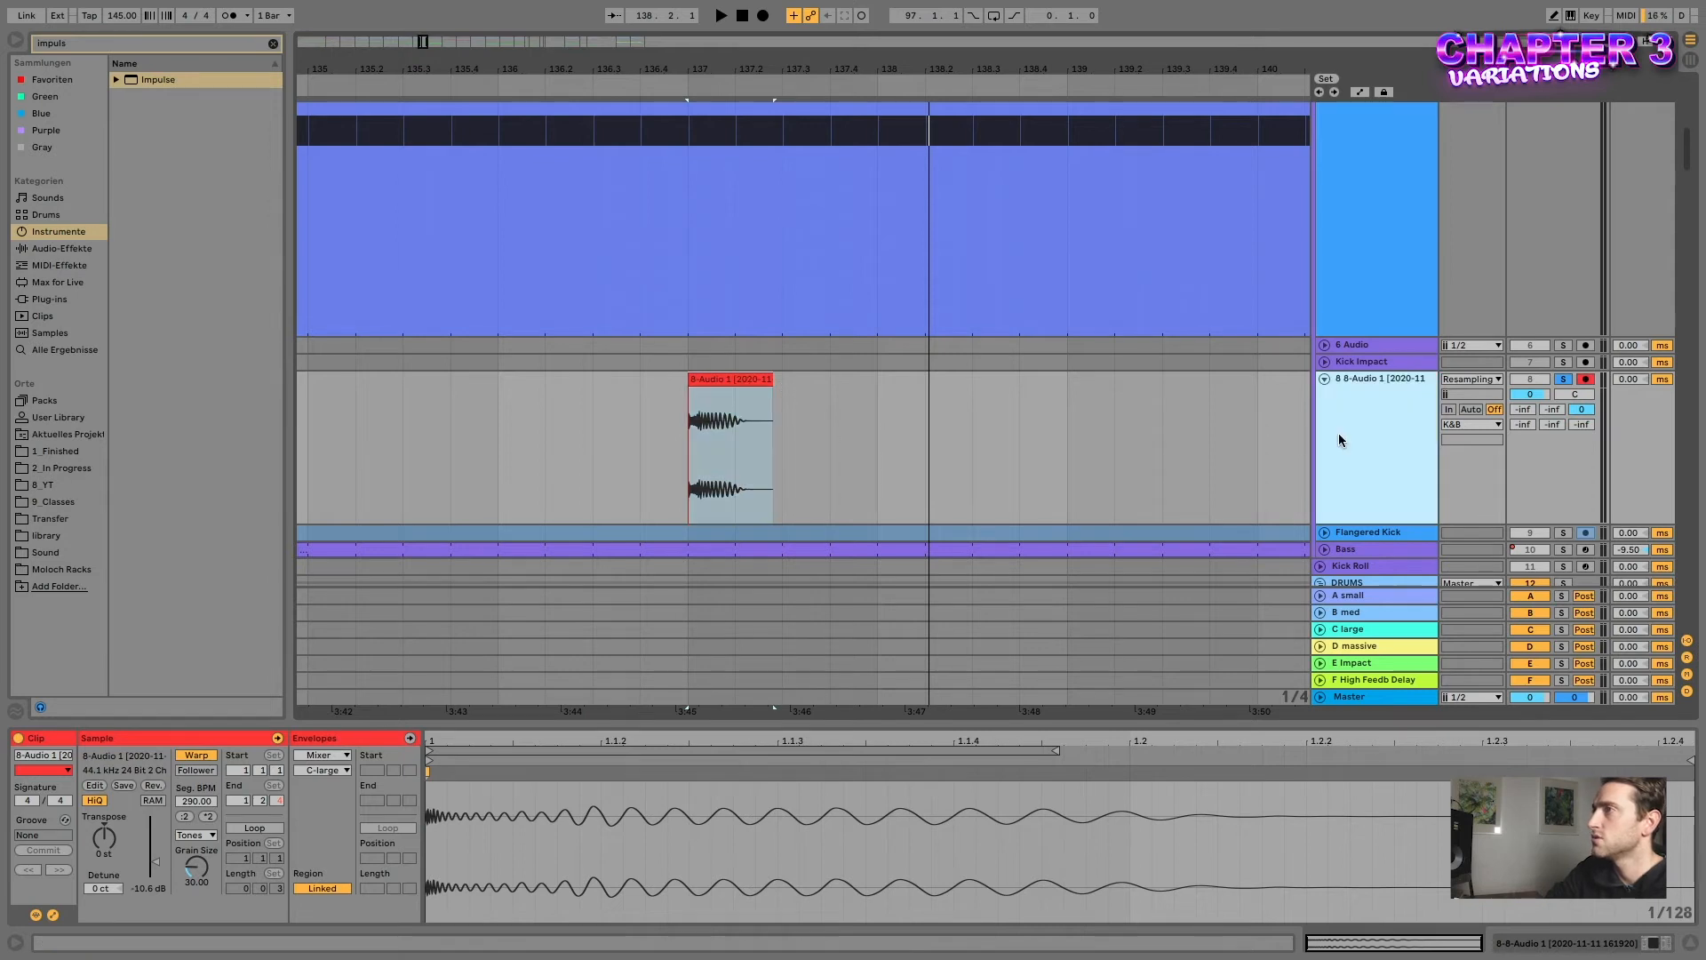
{"action": "key", "text": "ctrl+shift+t"}
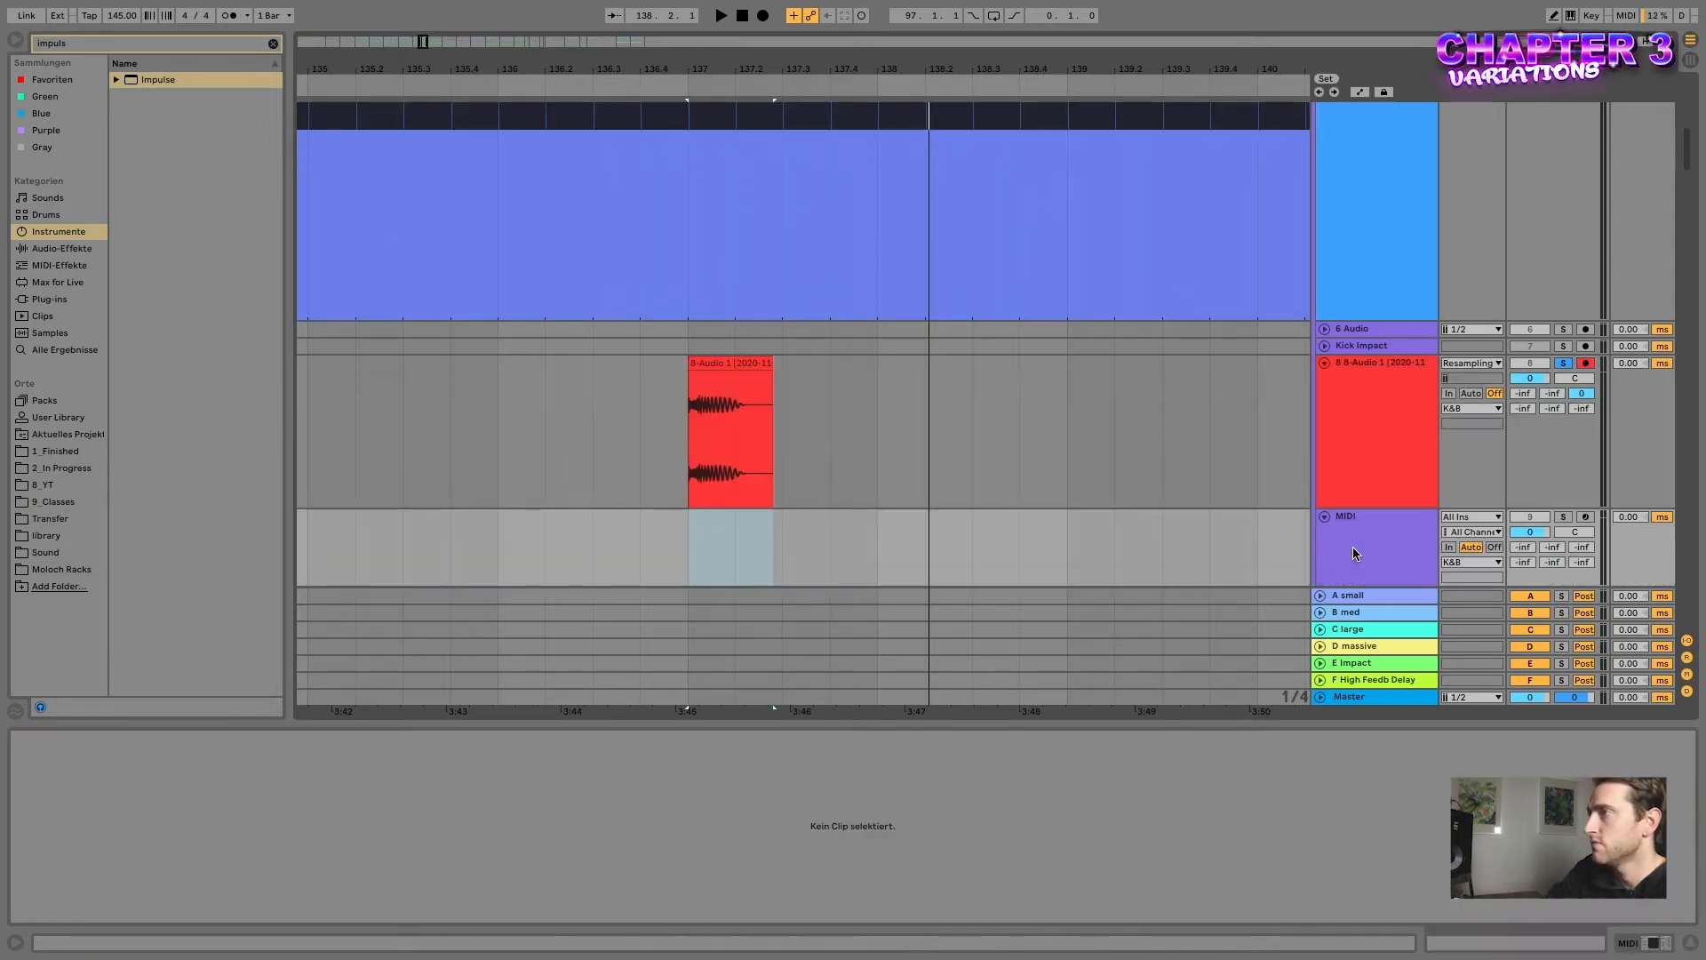
{"action": "left_click", "coordinate": [1354, 549]}
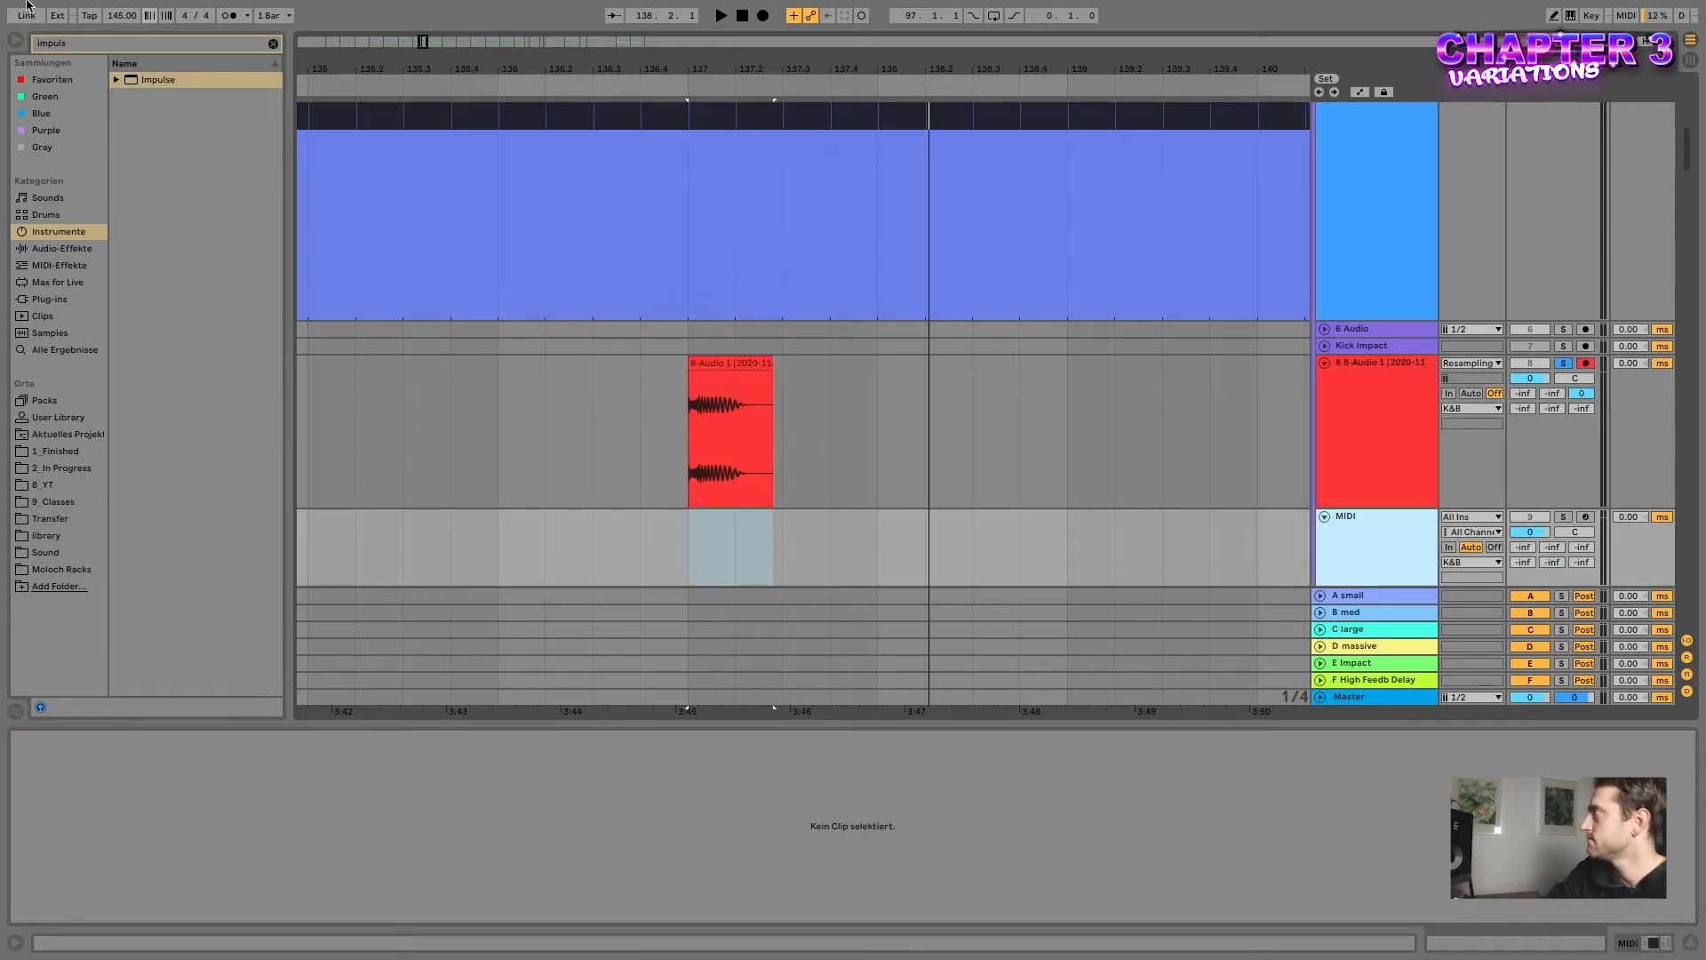
{"action": "left_click", "coordinate": [156, 80]}
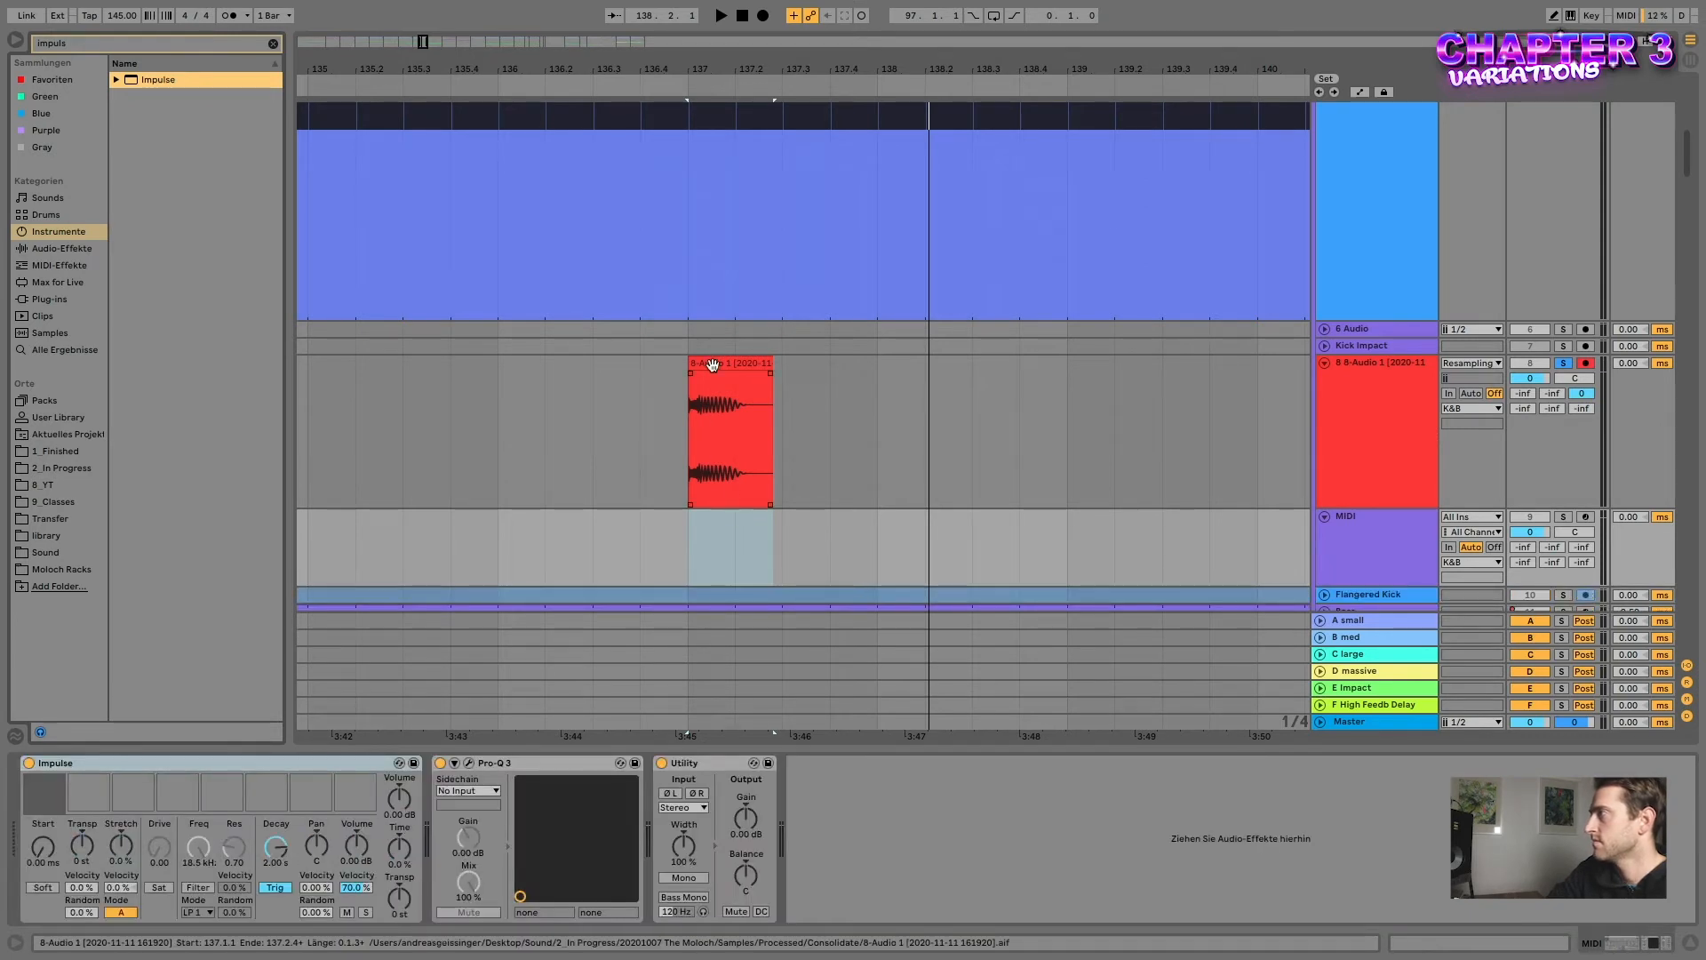
{"action": "left_click_drag", "start_coordinate": [713, 363], "coordinate": [57, 797]}
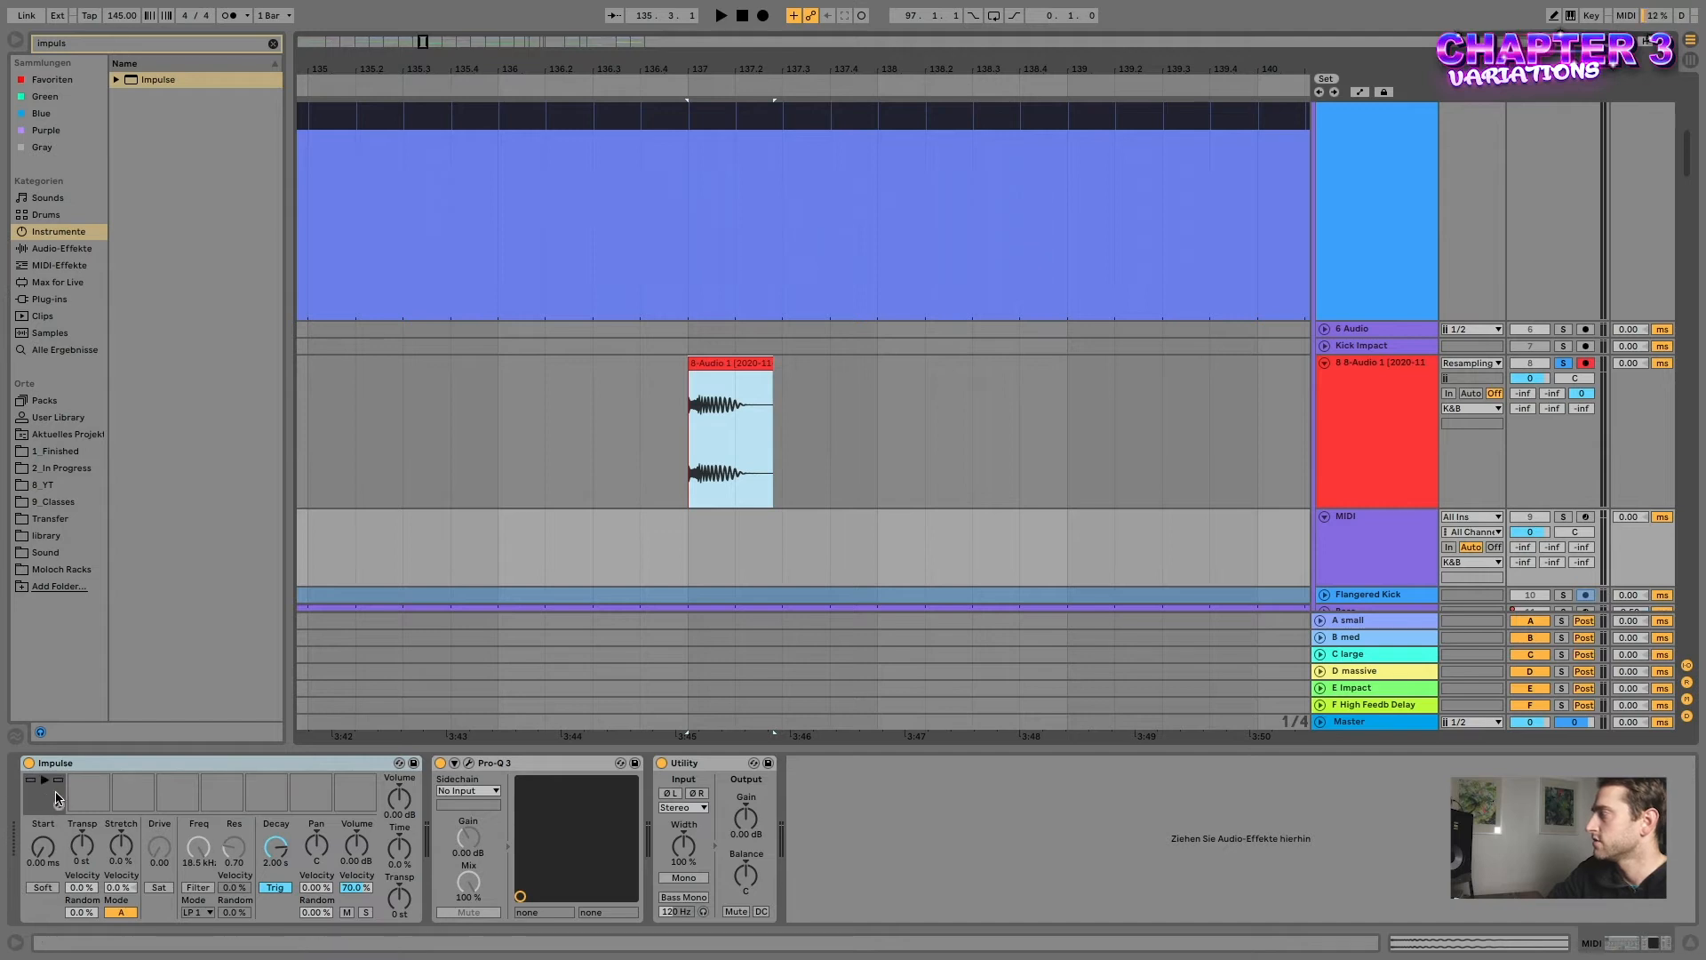
- Create a two-beat MIDI clip from 137.1.1 to 137.3.1 and fill it with one long note on the kick slot
{"action": "left_click_drag", "start_coordinate": [688, 557], "coordinate": [791, 551]}
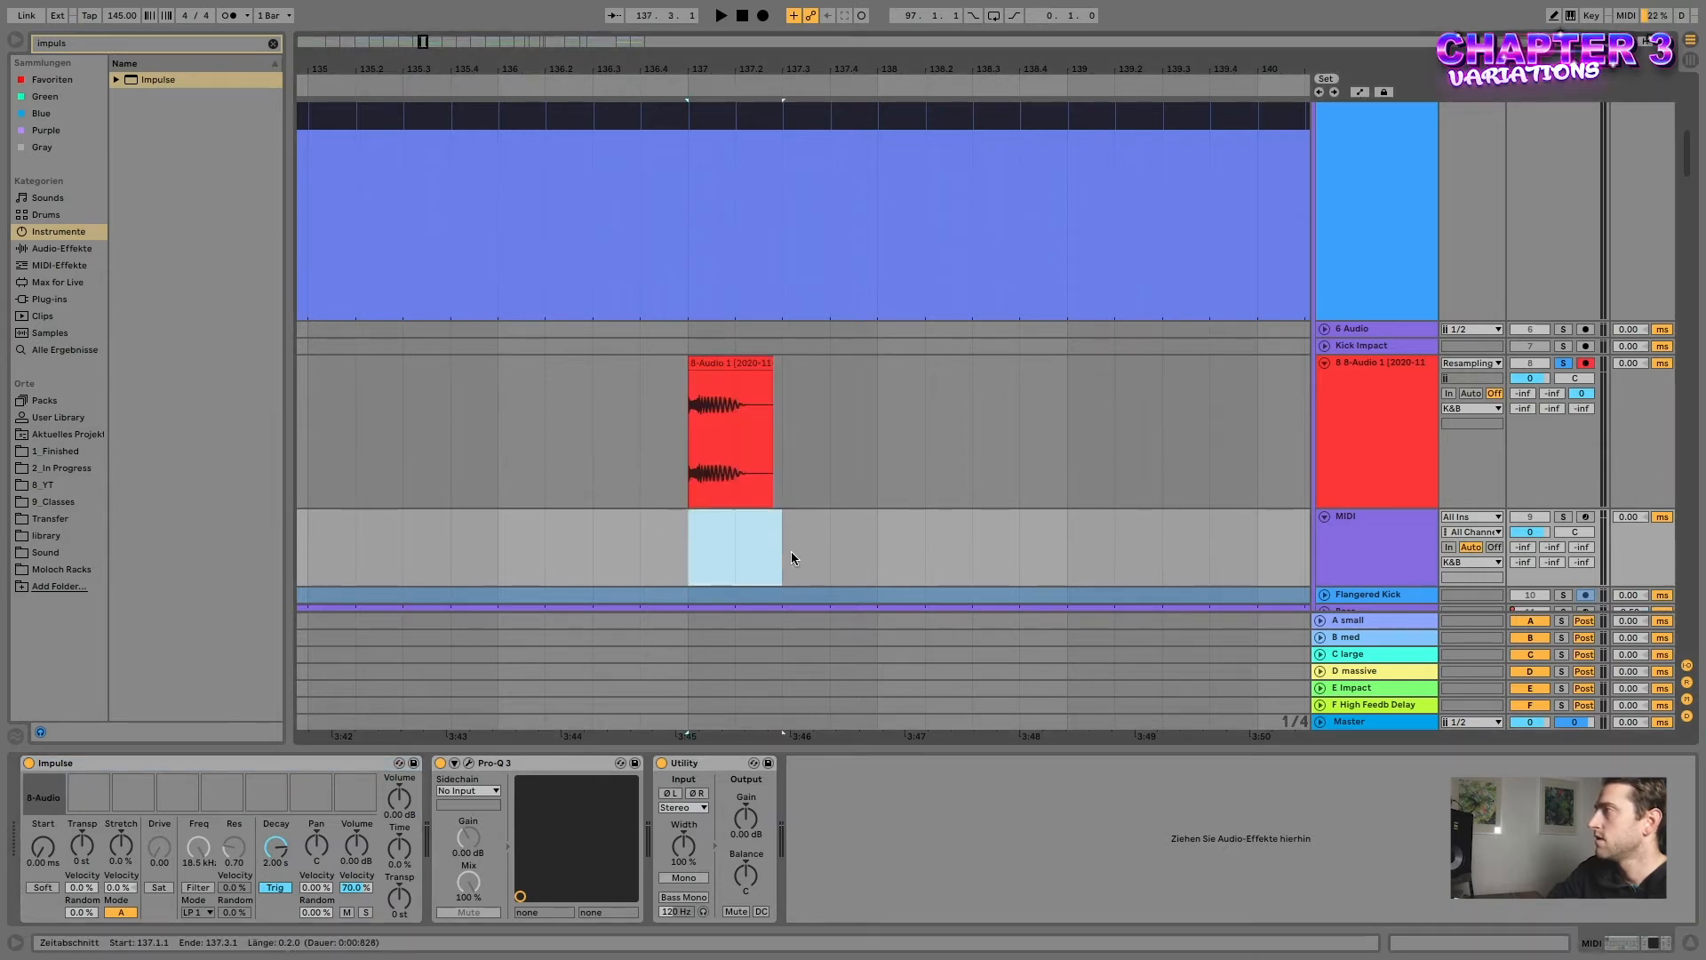
{"action": "key", "text": "super+m"}
{"action": "left_click", "coordinate": [560, 856]}
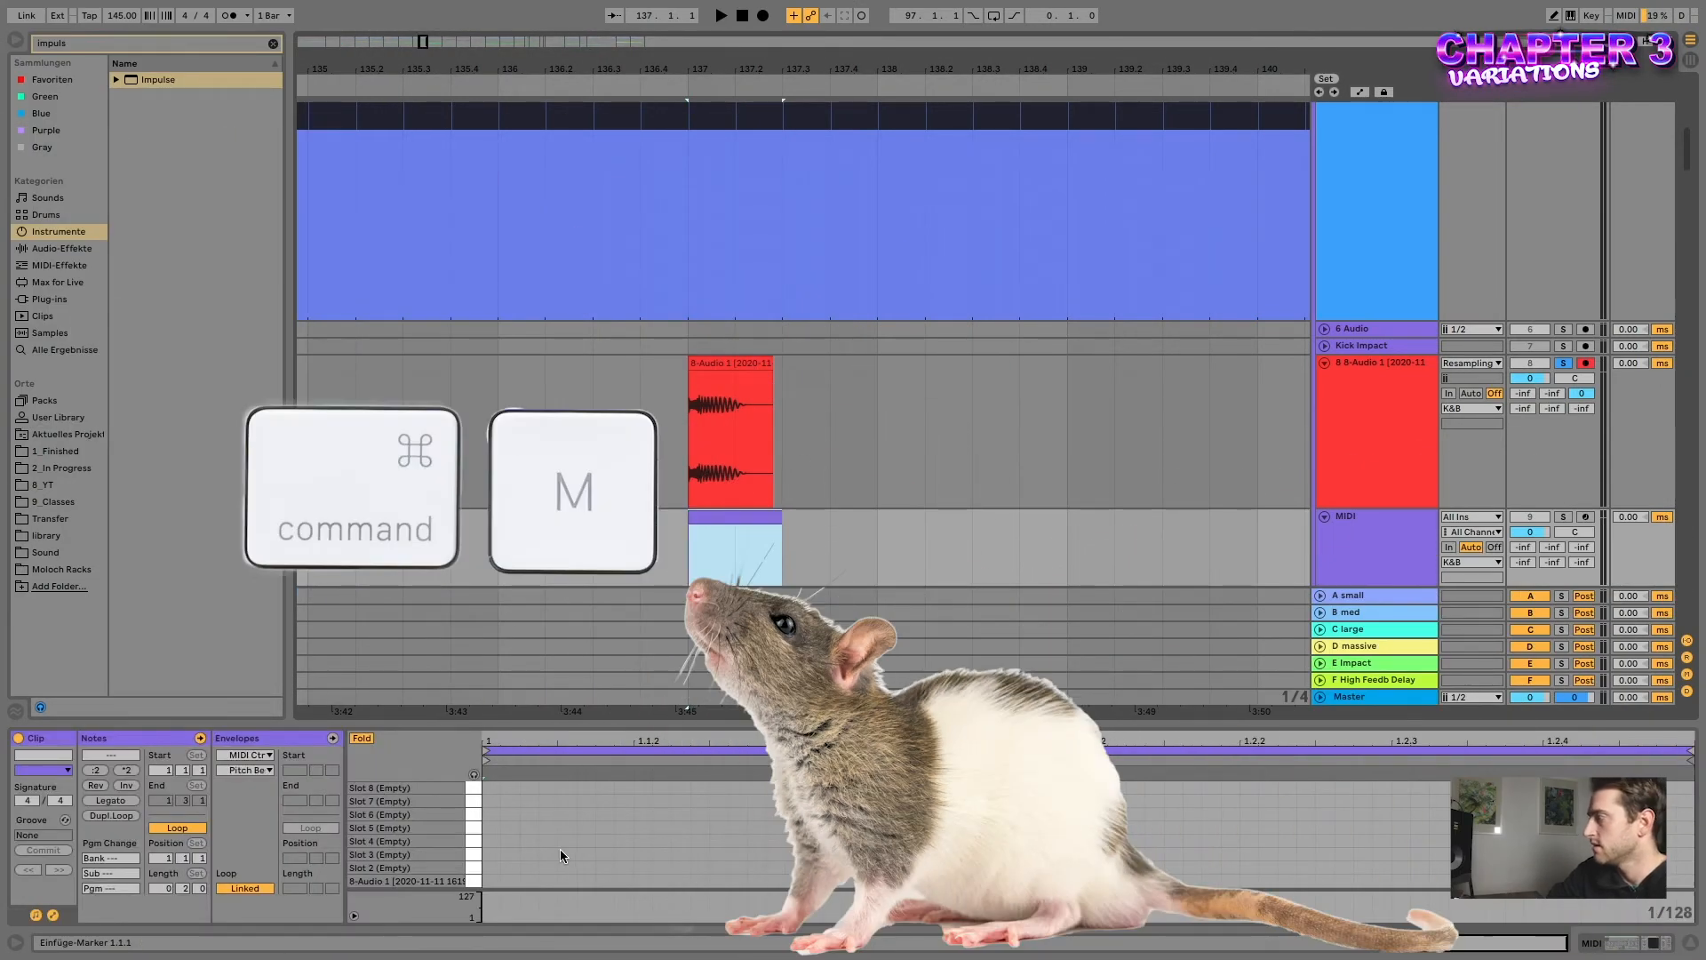
{"action": "mouse_move", "coordinate": [486, 881]}
{"action": "left_mouse_down"}
{"action": "mouse_move", "coordinate": [1671, 874]}
{"action": "mouse_move", "coordinate": [1653, 875]}
{"action": "left_mouse_up"}
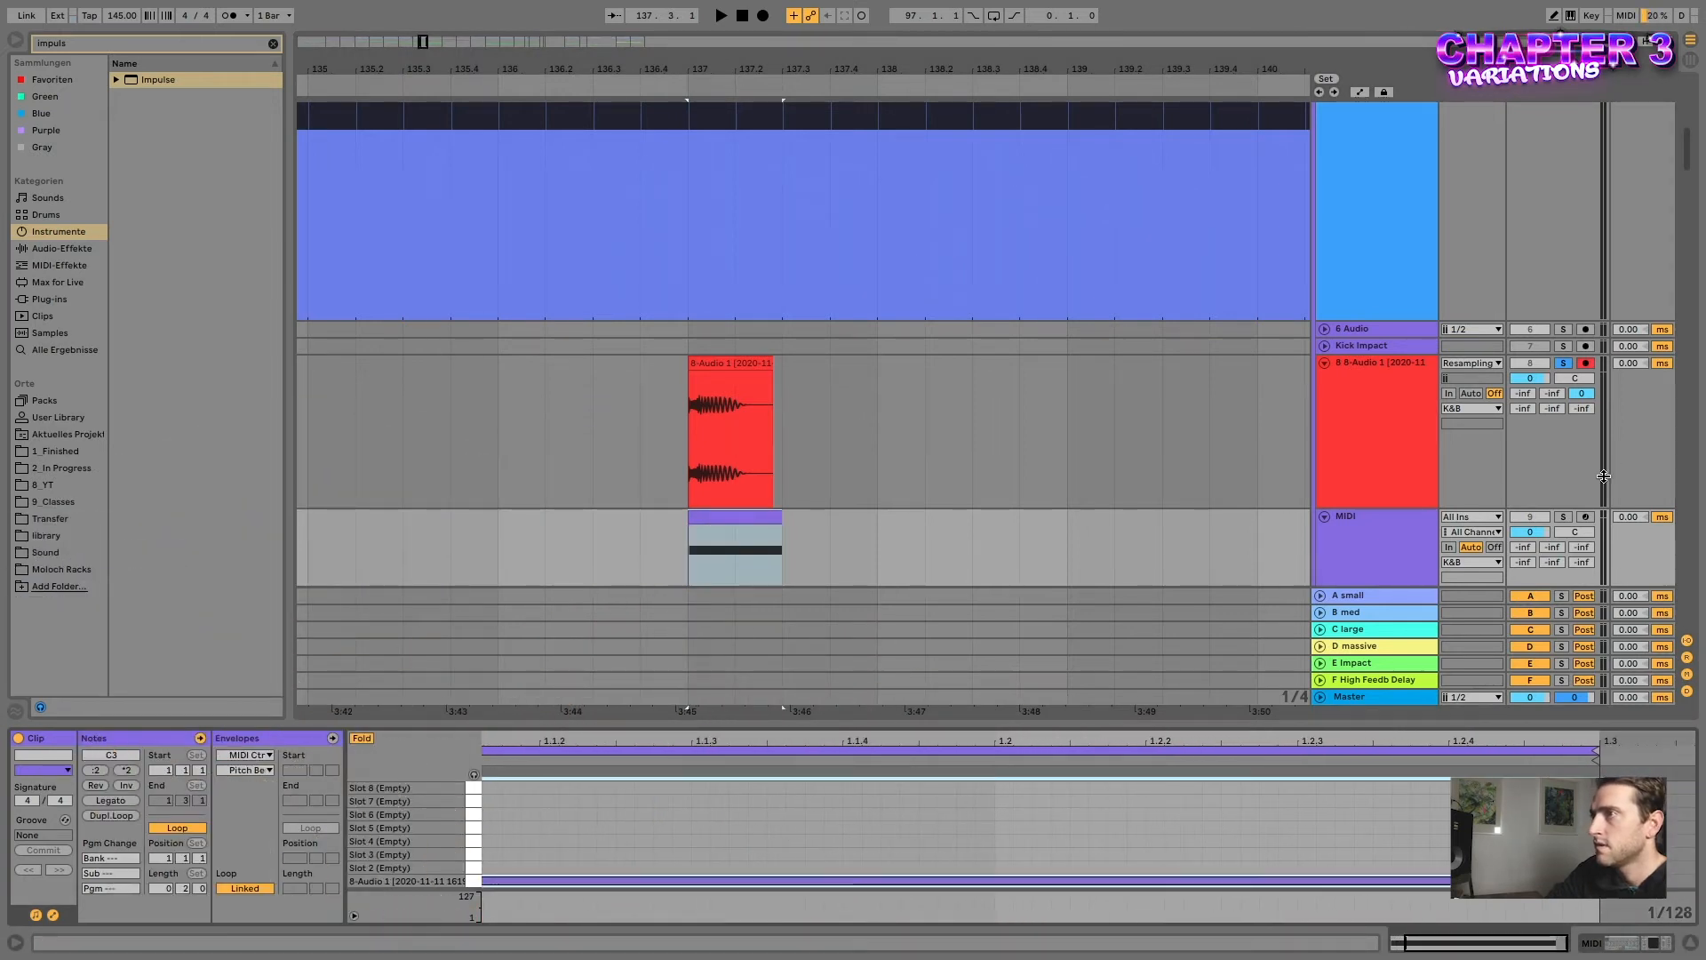
- Solo the MIDI track and play it with its C large send at 0 dB and its volume at -6.9 dB
{"action": "left_click", "coordinate": [1564, 517]}
{"action": "key", "text": "space"}
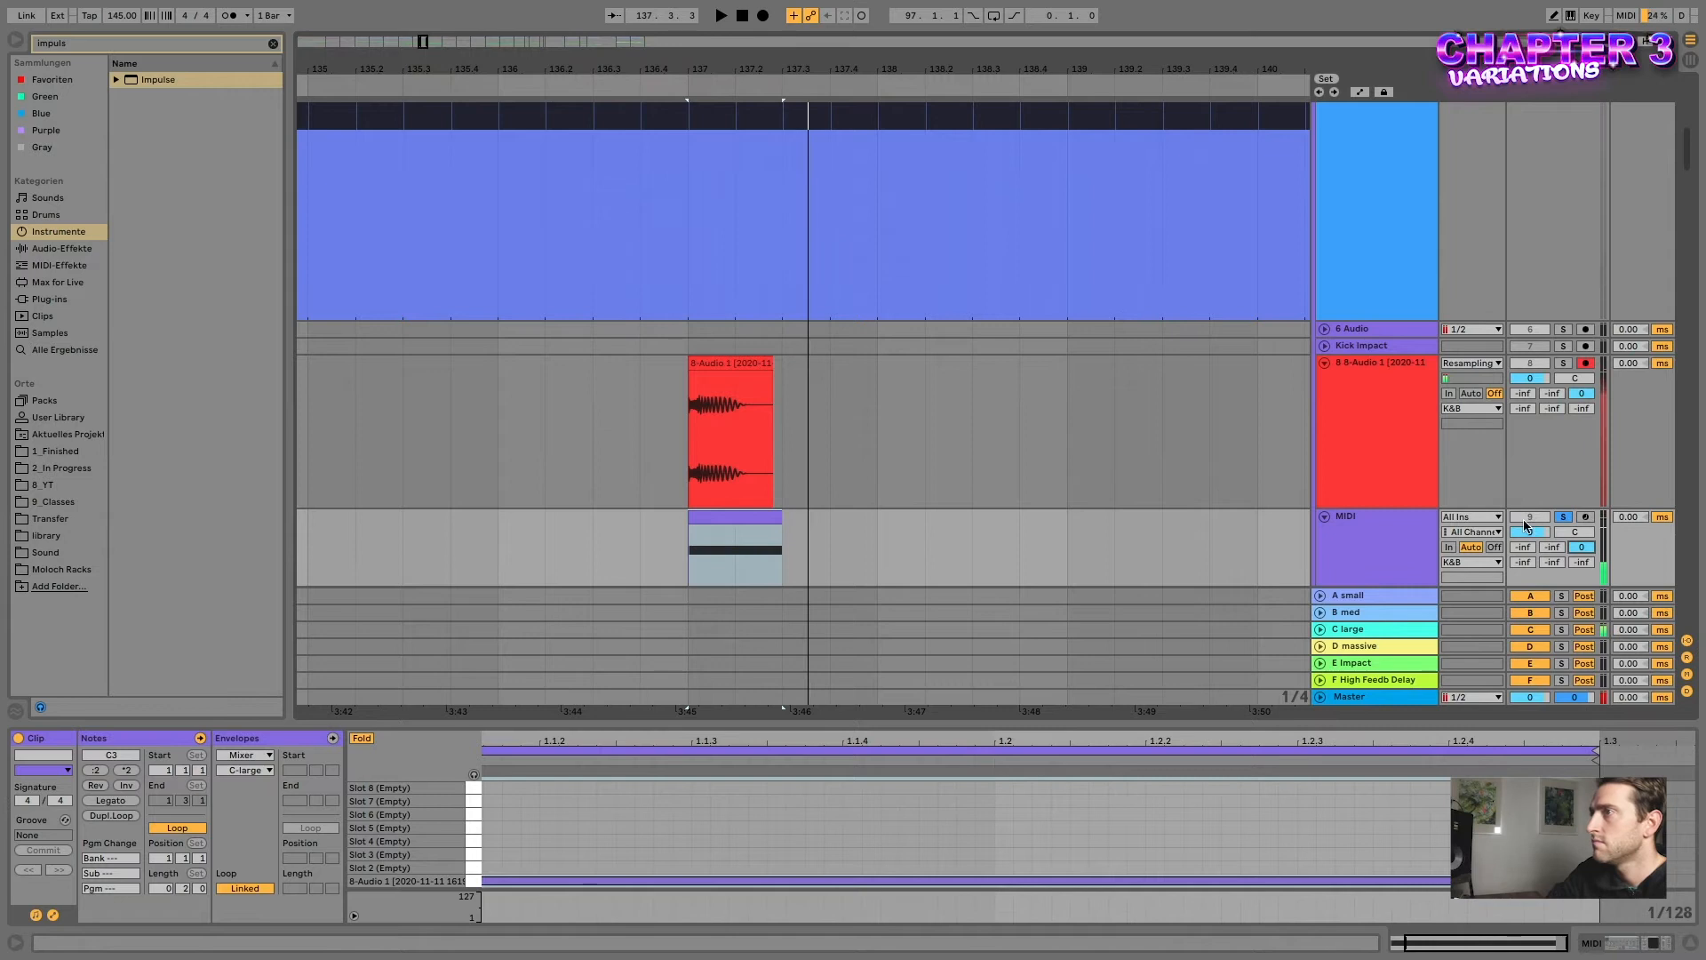
{"action": "key", "text": "space"}
{"action": "left_click_drag", "start_coordinate": [1530, 531], "coordinate": [1531, 553]}
{"action": "key", "text": "space"}
{"action": "left_click", "coordinate": [711, 521]}
{"action": "scroll", "coordinate": [723, 529], "scroll_direction": "left", "scroll_amount": 3}
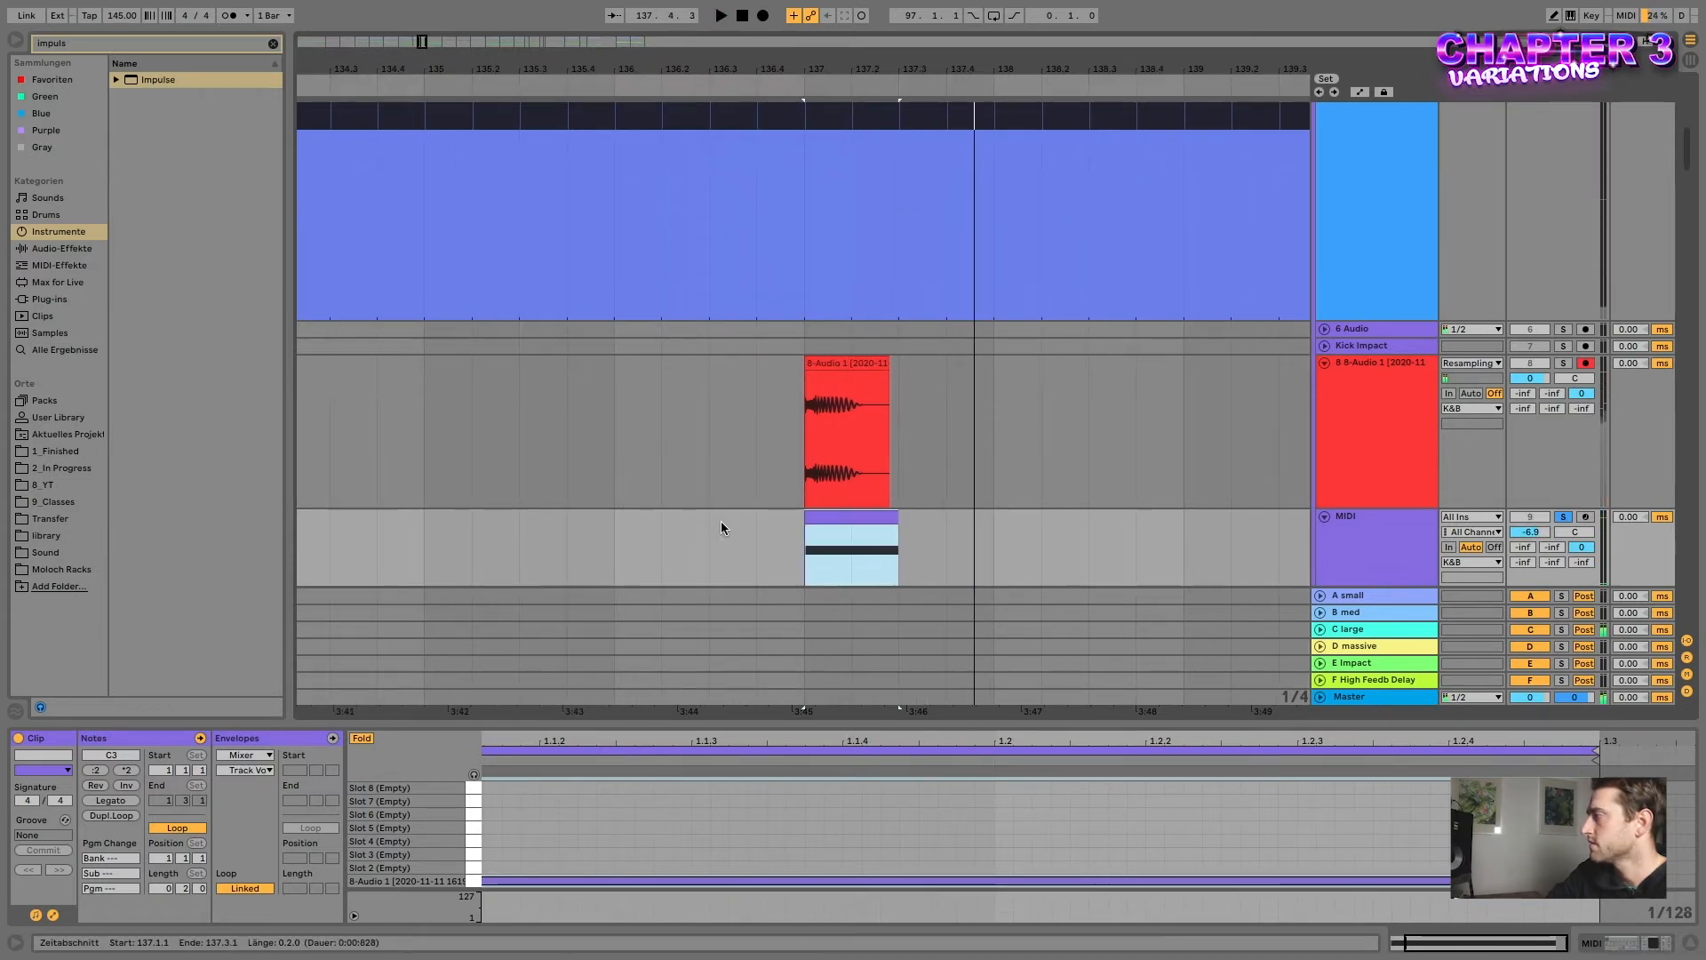
- Try a sample start offset of 35.7 ms on the kick in Impulse and play it back
{"action": "left_click", "coordinate": [1358, 542]}
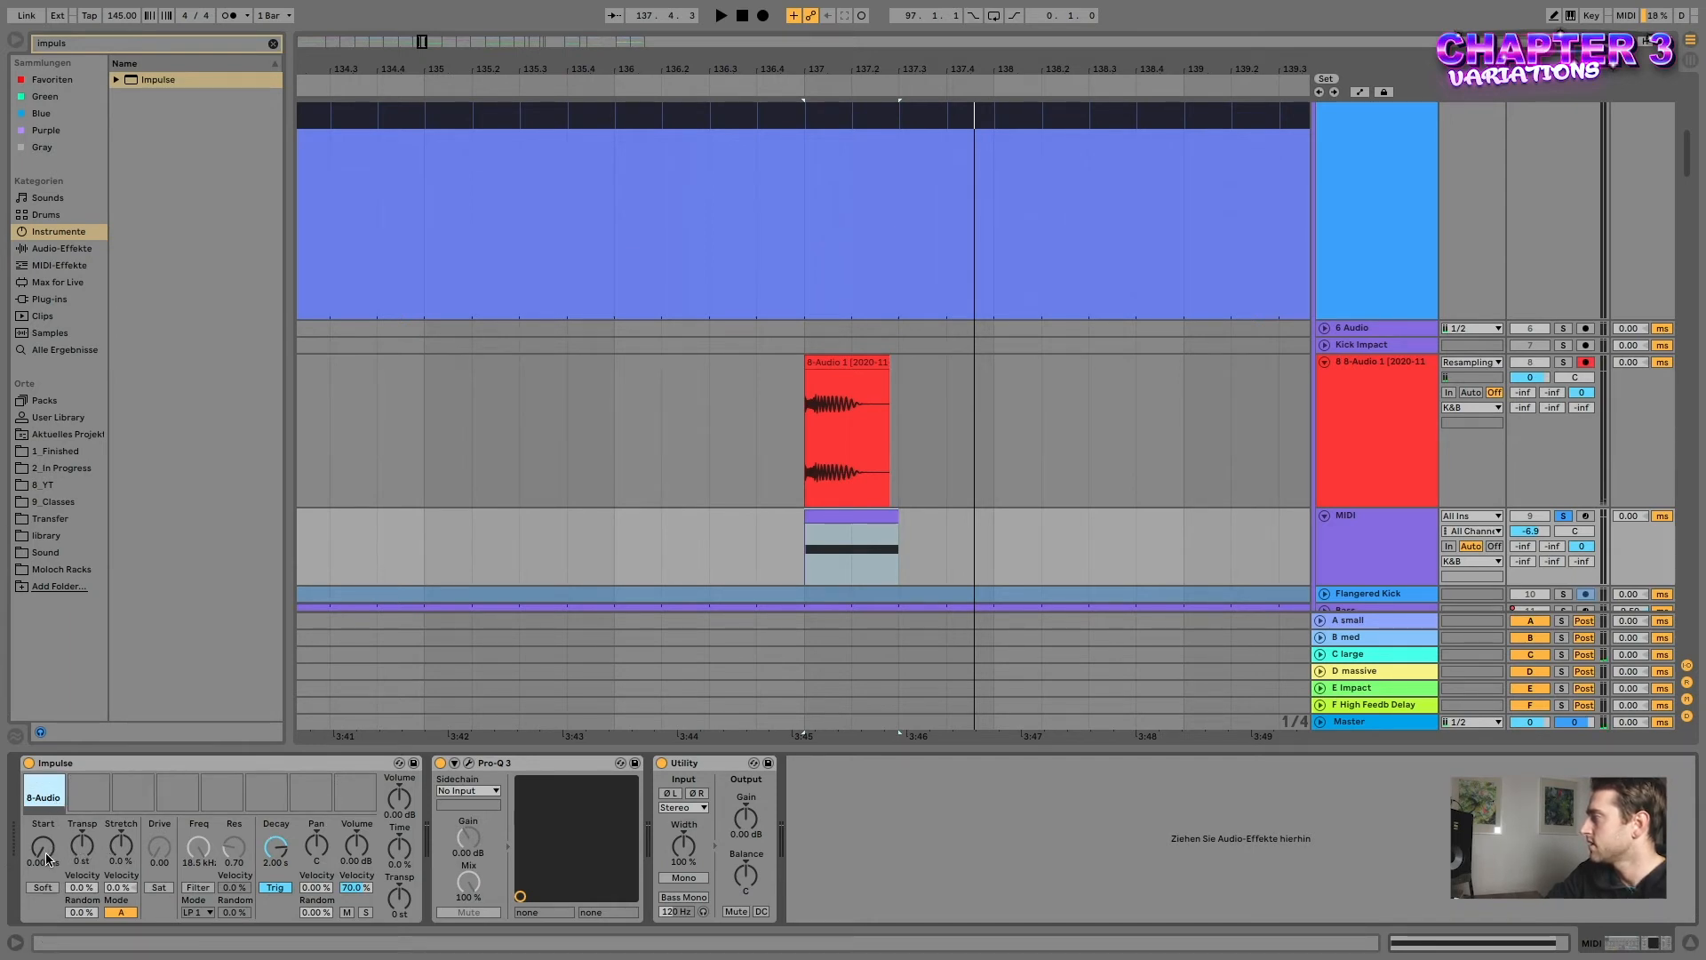
{"action": "left_click_drag", "start_coordinate": [47, 858], "coordinate": [46, 844]}
{"action": "key", "text": "space"}
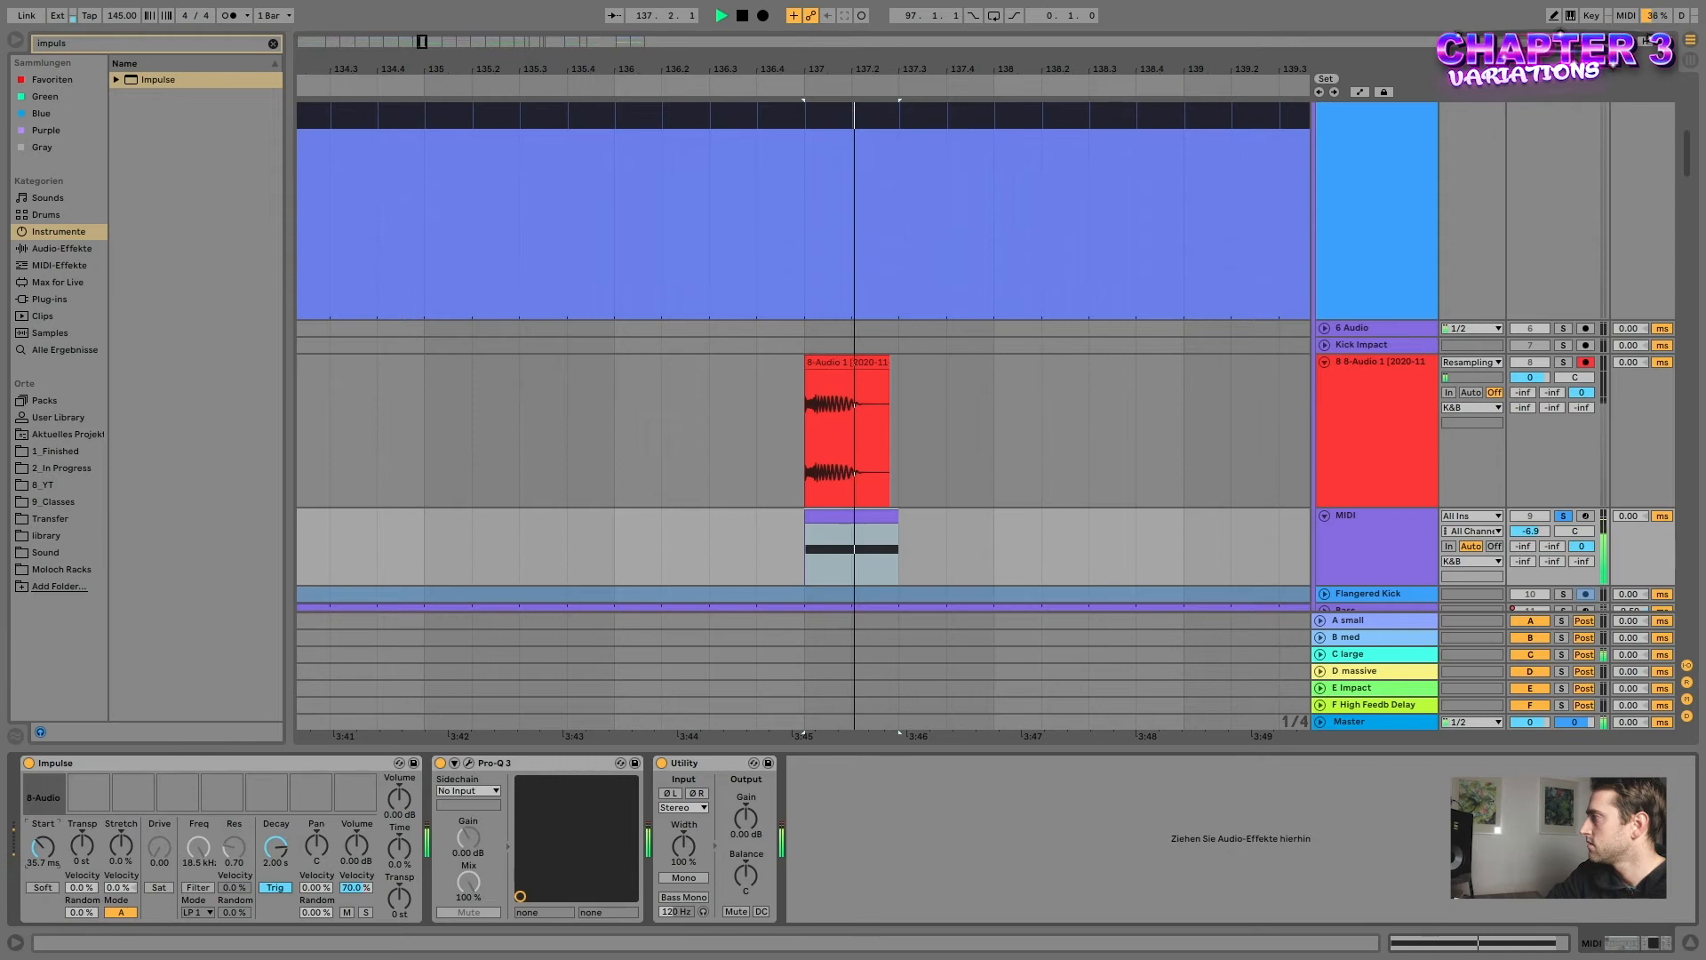
{"action": "key", "text": "space"}
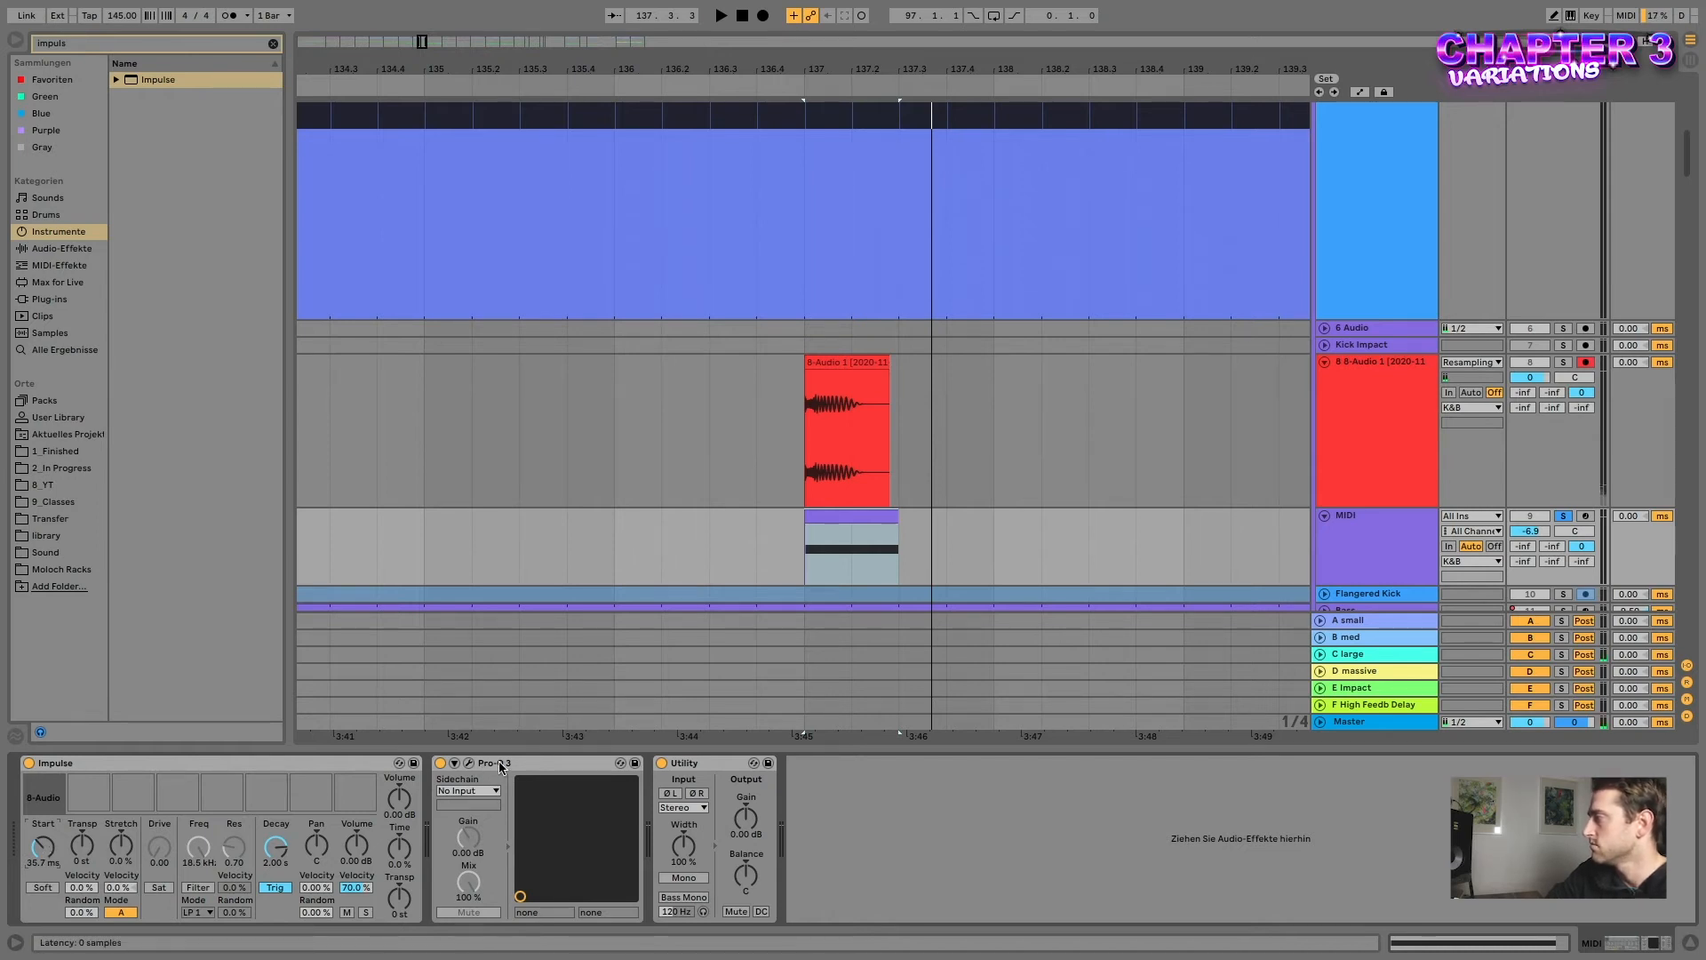
{"action": "left_click_drag", "start_coordinate": [41, 850], "coordinate": [41, 889]}
- Transpose the kick sample in Impulse by +2 st and inspect the settings of the audio and MIDI kick clips
{"action": "left_click", "coordinate": [85, 831]}
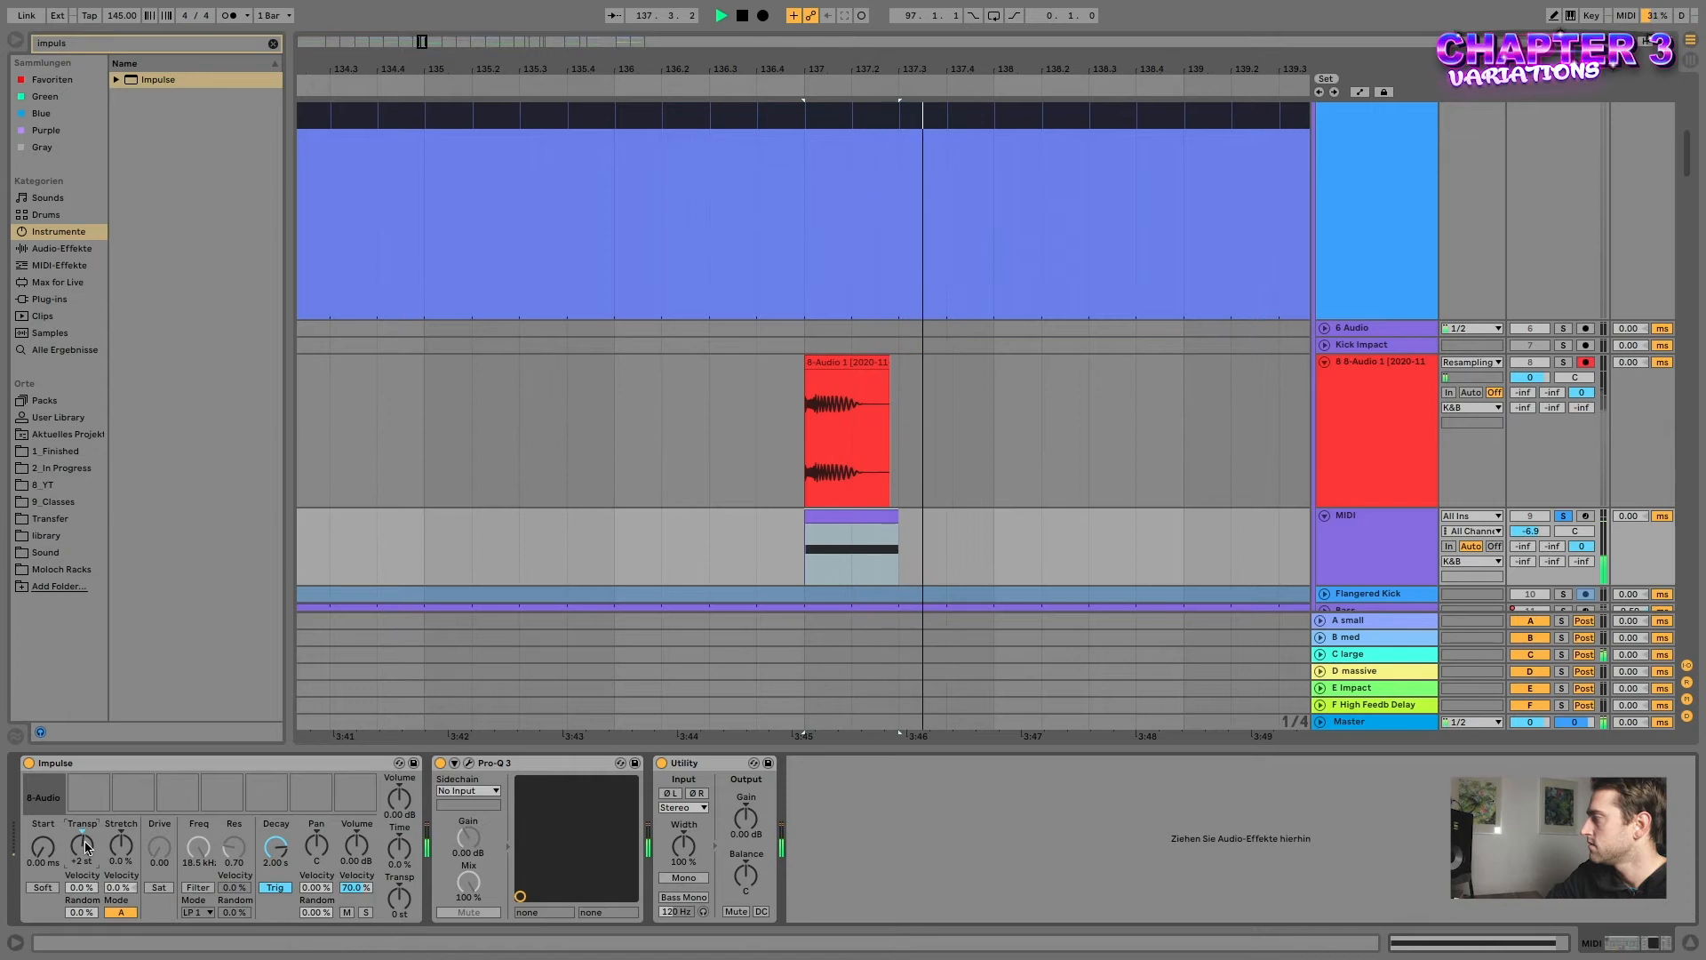
{"action": "left_click", "coordinate": [840, 366]}
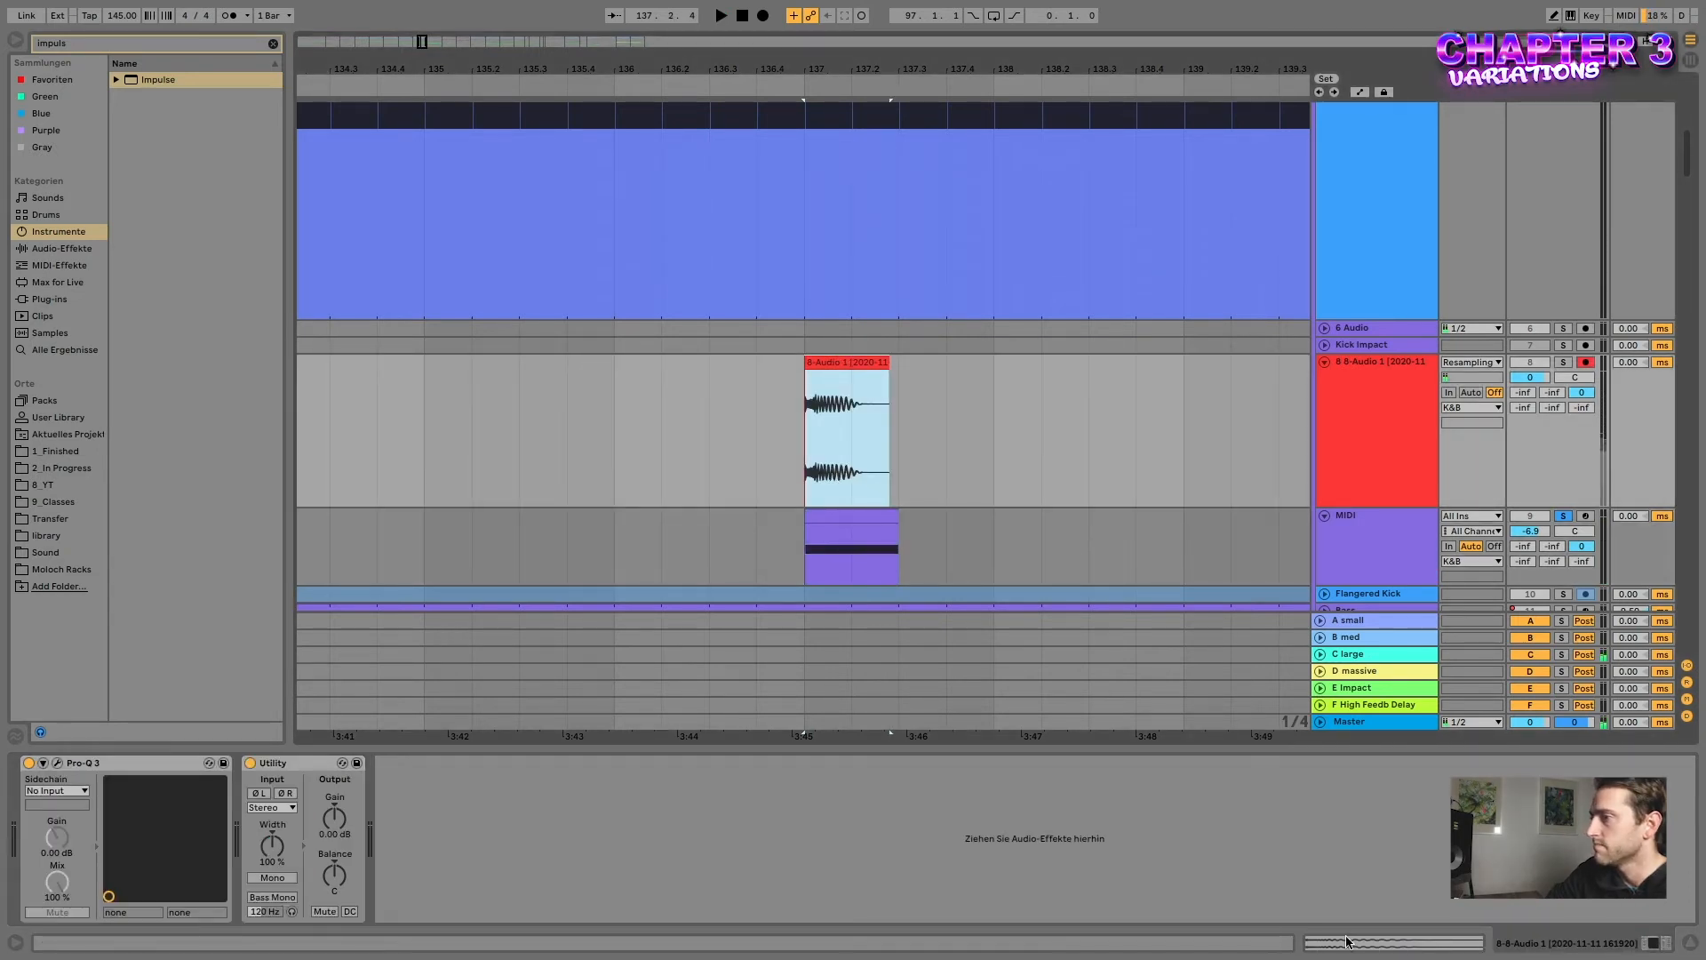
{"action": "key", "text": "shift+Tab"}
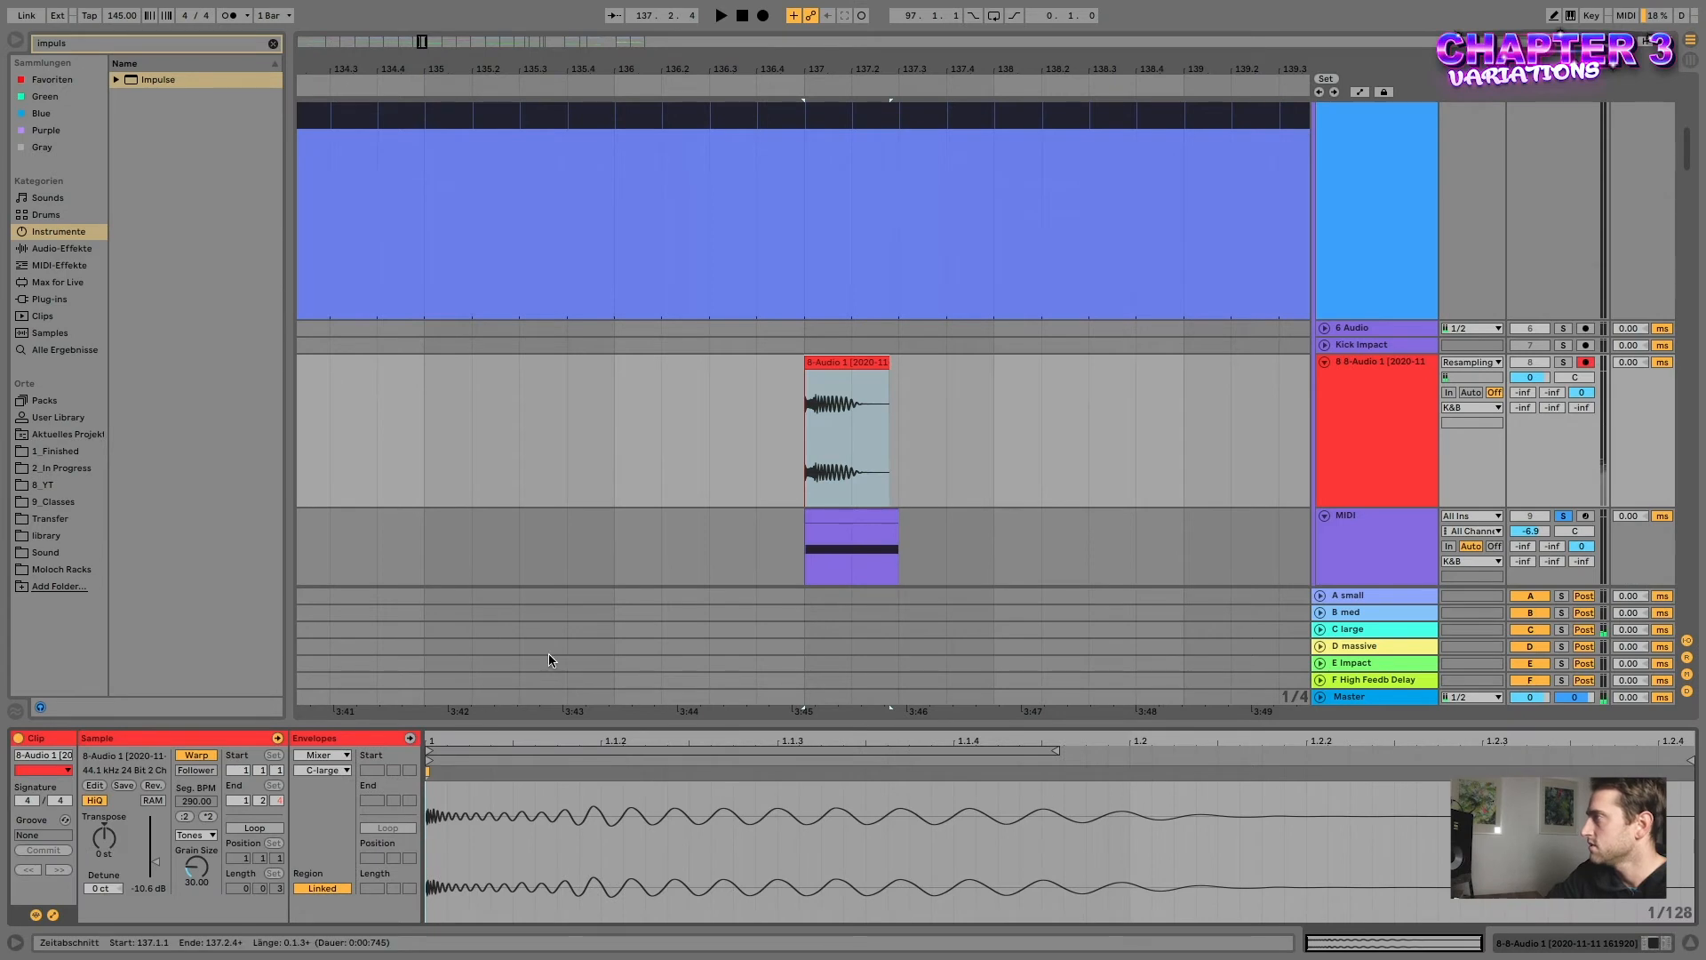
{"action": "left_click", "coordinate": [836, 520]}
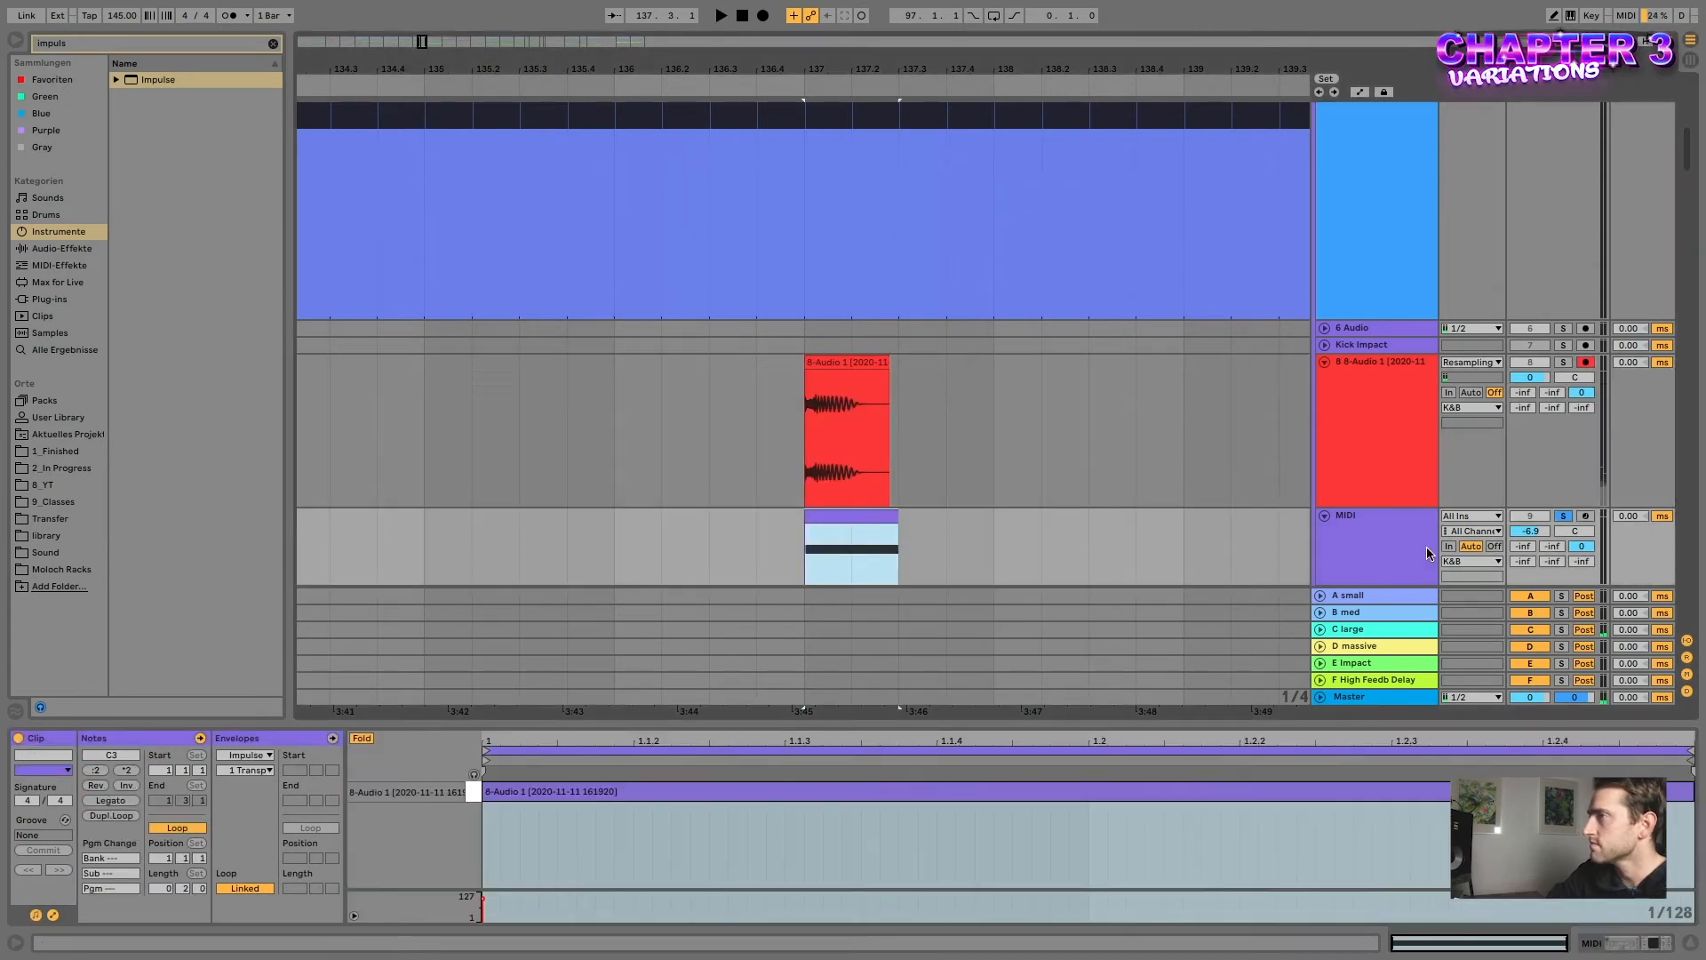
- Set Impulse's kick slot to Soft, stretch mode B, 24% transpose velocity and 100% stretch velocity, and play it back
{"action": "left_click", "coordinate": [1391, 555]}
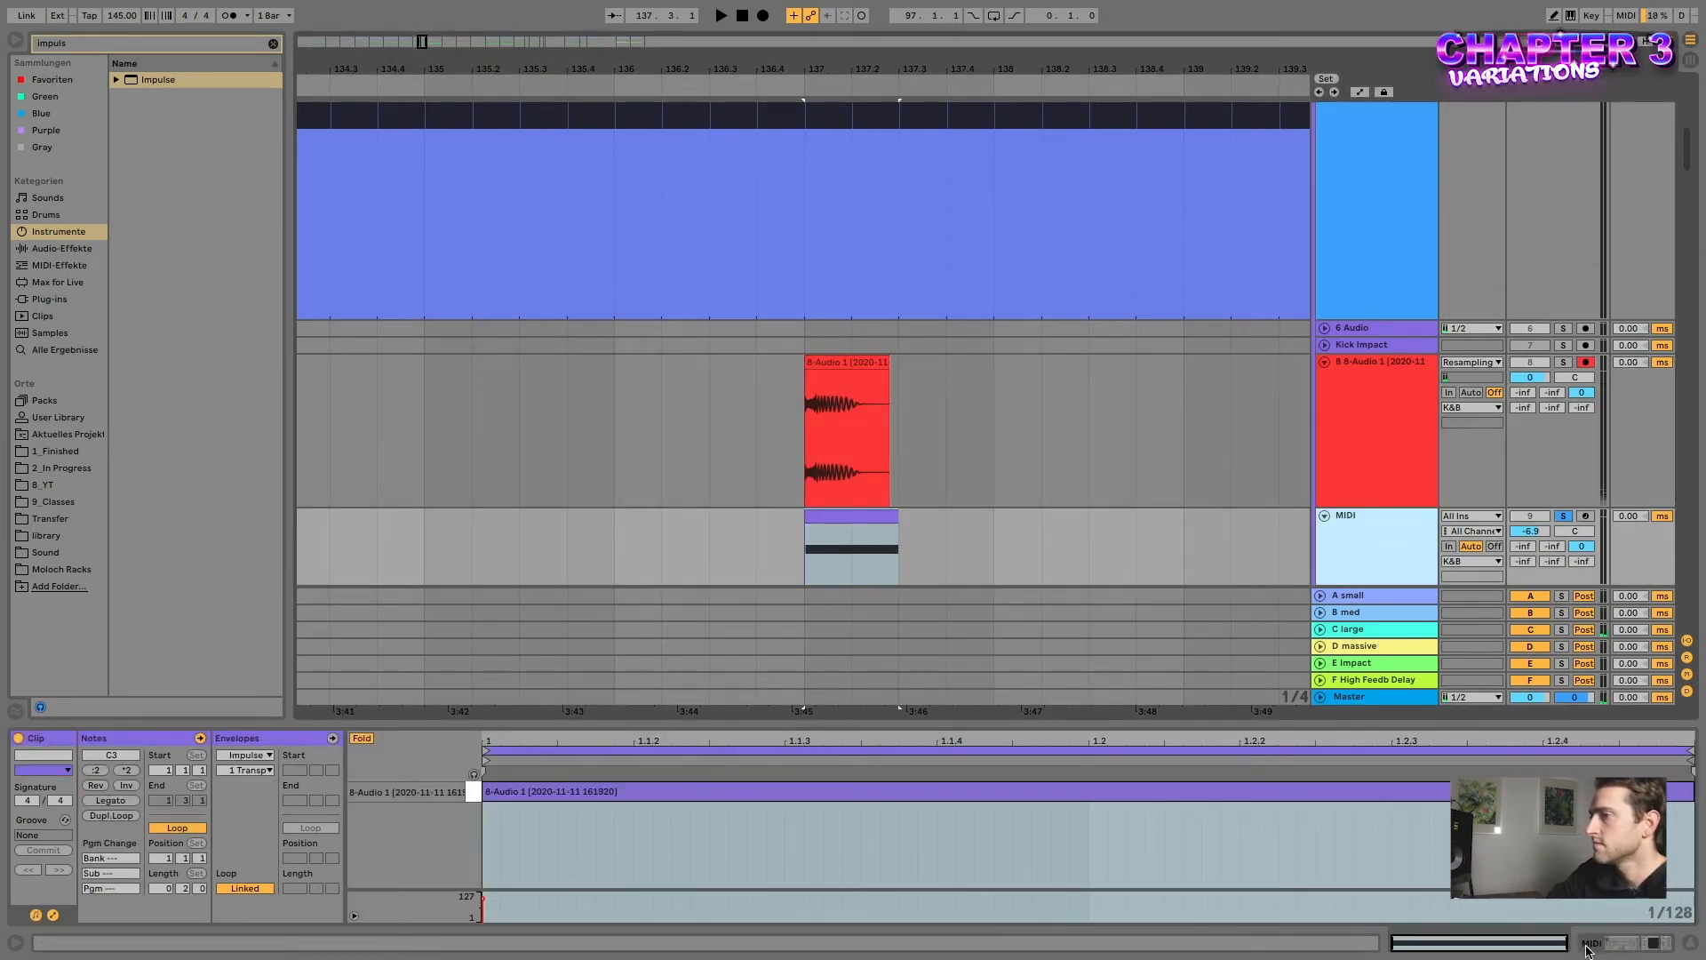
{"action": "left_click", "coordinate": [1614, 945]}
{"action": "mouse_move", "coordinate": [107, 851]}
{"action": "left_mouse_down"}
{"action": "mouse_move", "coordinate": [107, 827]}
{"action": "mouse_move", "coordinate": [105, 859]}
{"action": "left_mouse_up"}
{"action": "left_click", "coordinate": [42, 887]}
{"action": "left_click_drag", "start_coordinate": [84, 891], "coordinate": [84, 862]}
{"action": "key", "text": "space"}
{"action": "key", "text": "space"}
{"action": "key", "text": "space"}
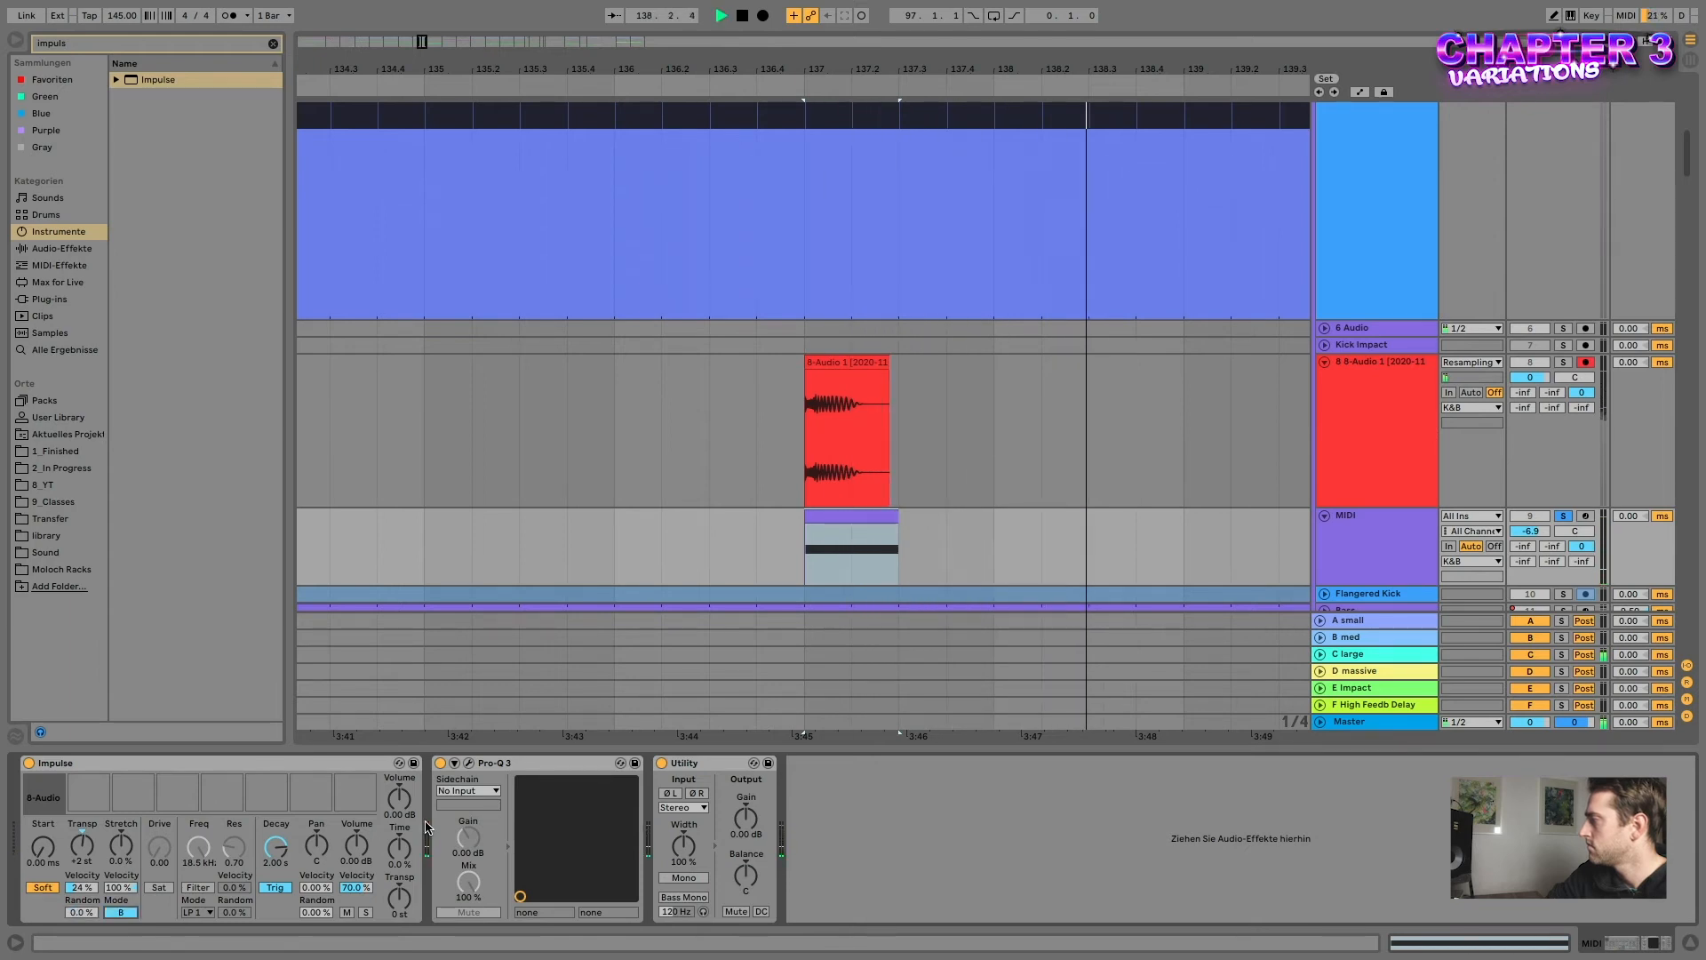
- Lower Impulse's overall volume to -2.29 dB and play back the MIDI kick
{"action": "key", "text": "space"}
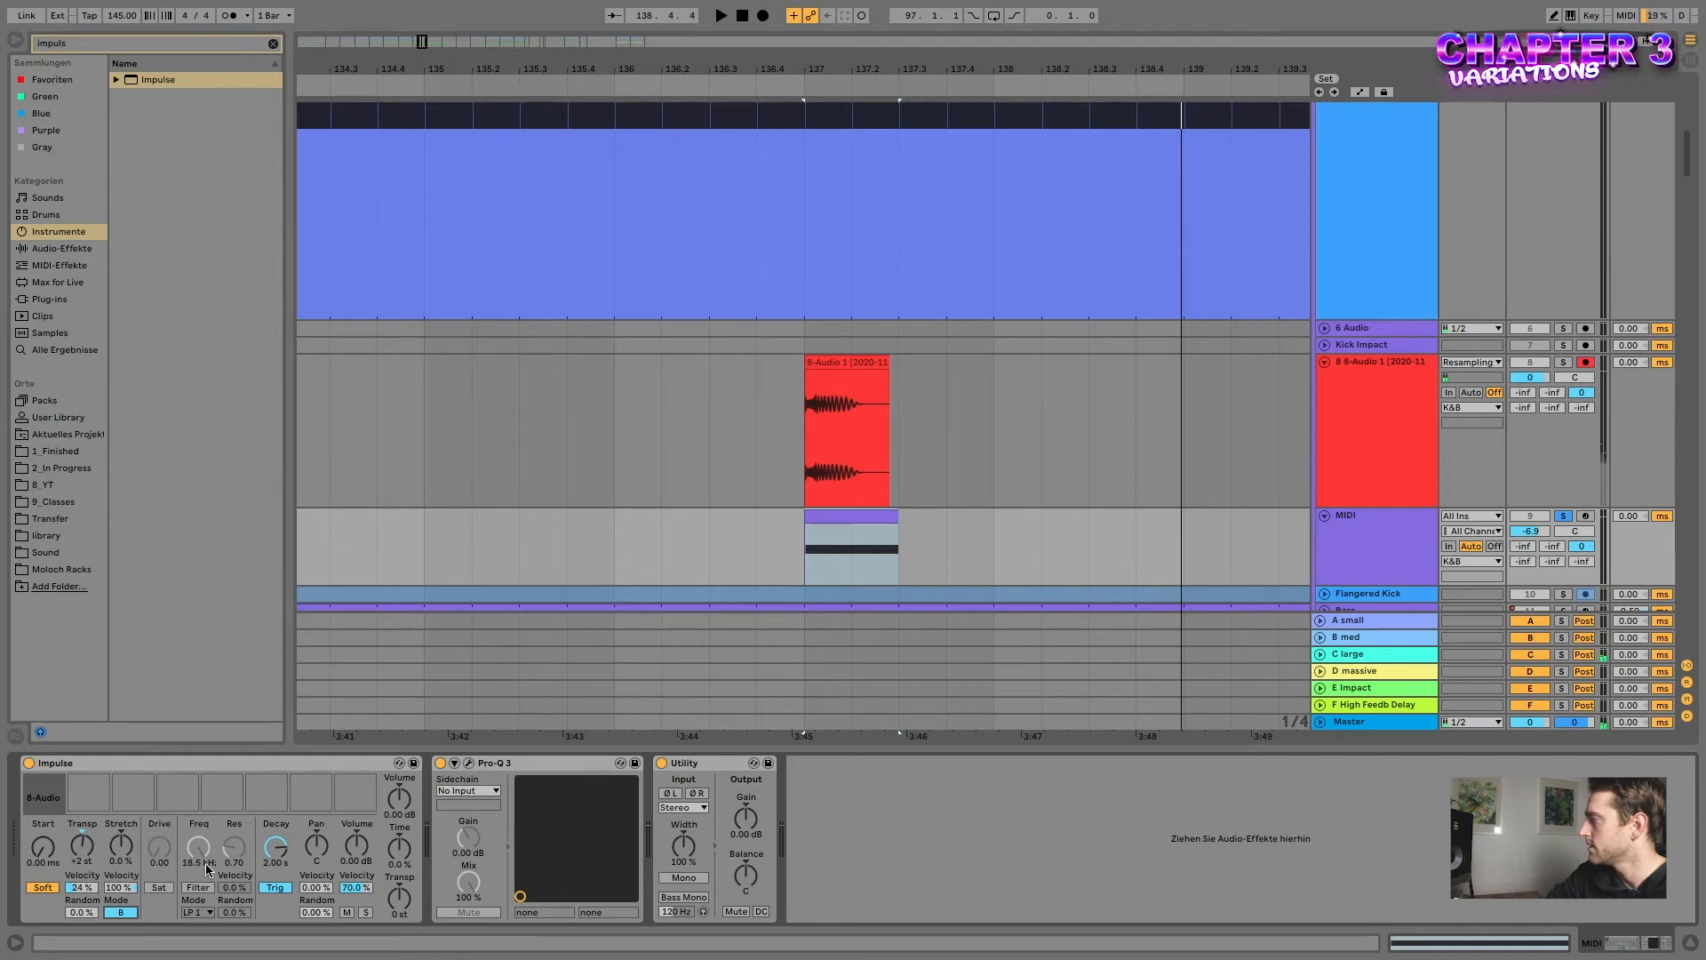
{"action": "left_click_drag", "start_coordinate": [399, 799], "coordinate": [399, 803]}
{"action": "key", "text": "space"}
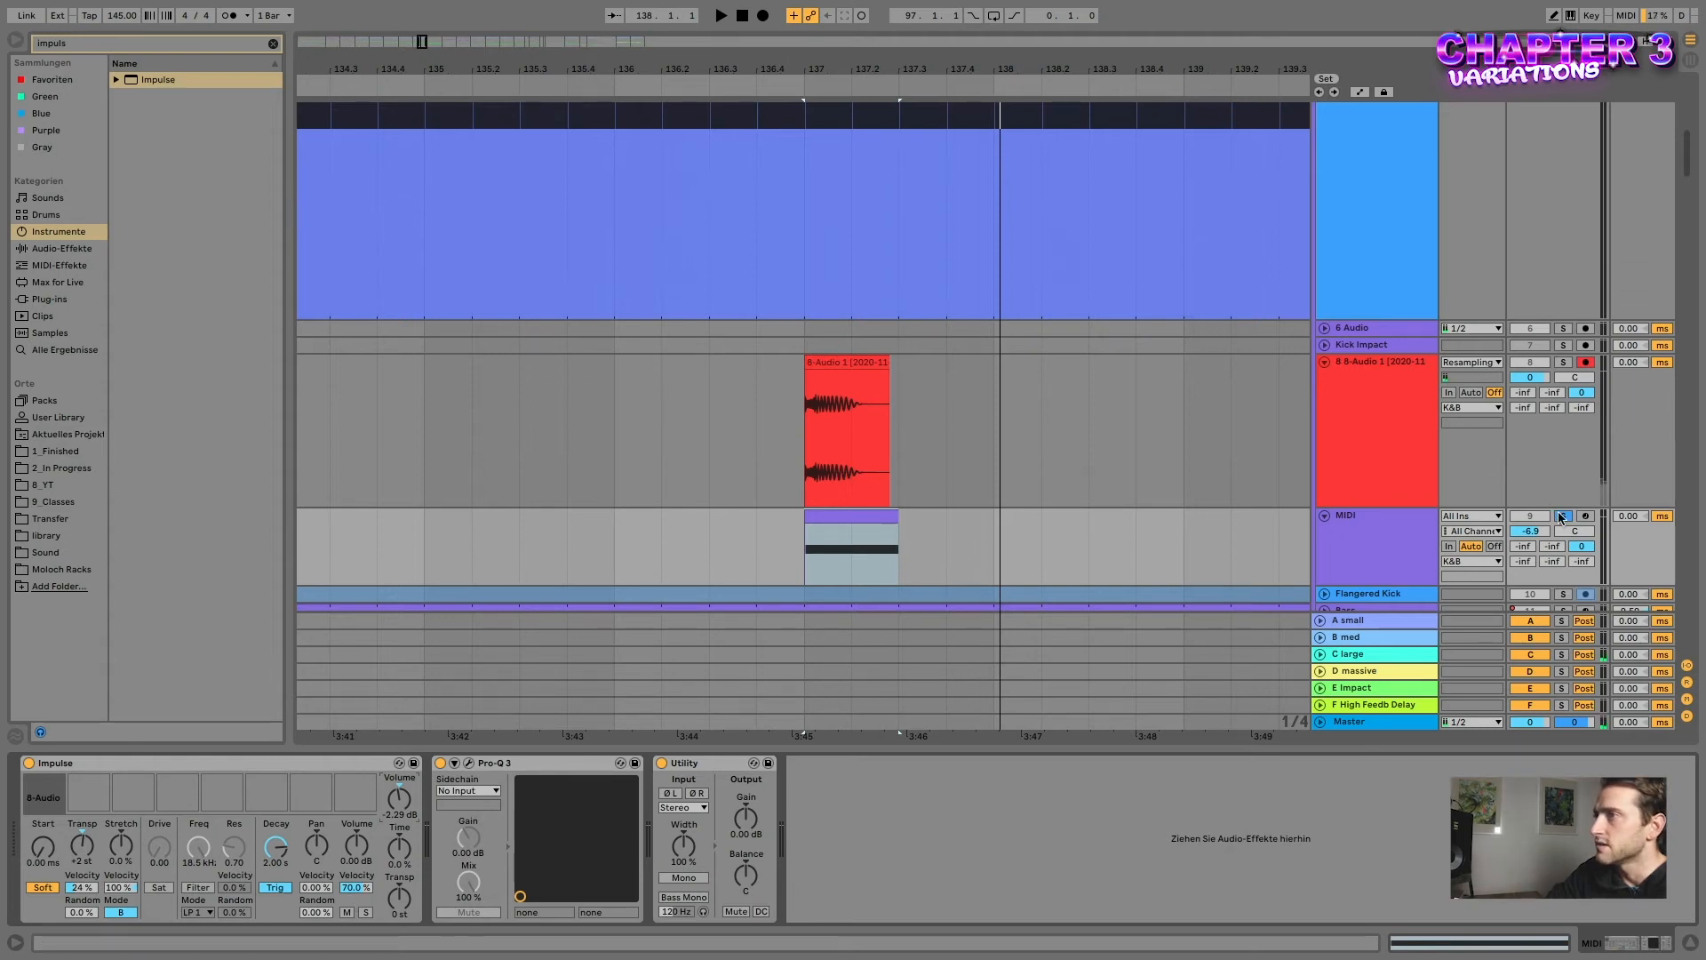
- Solo and play the resampled kick track for comparison, and switch the solo on the MIDI track
{"action": "left_click", "coordinate": [1565, 363]}
{"action": "key", "text": "space"}
{"action": "left_click", "coordinate": [1564, 518]}
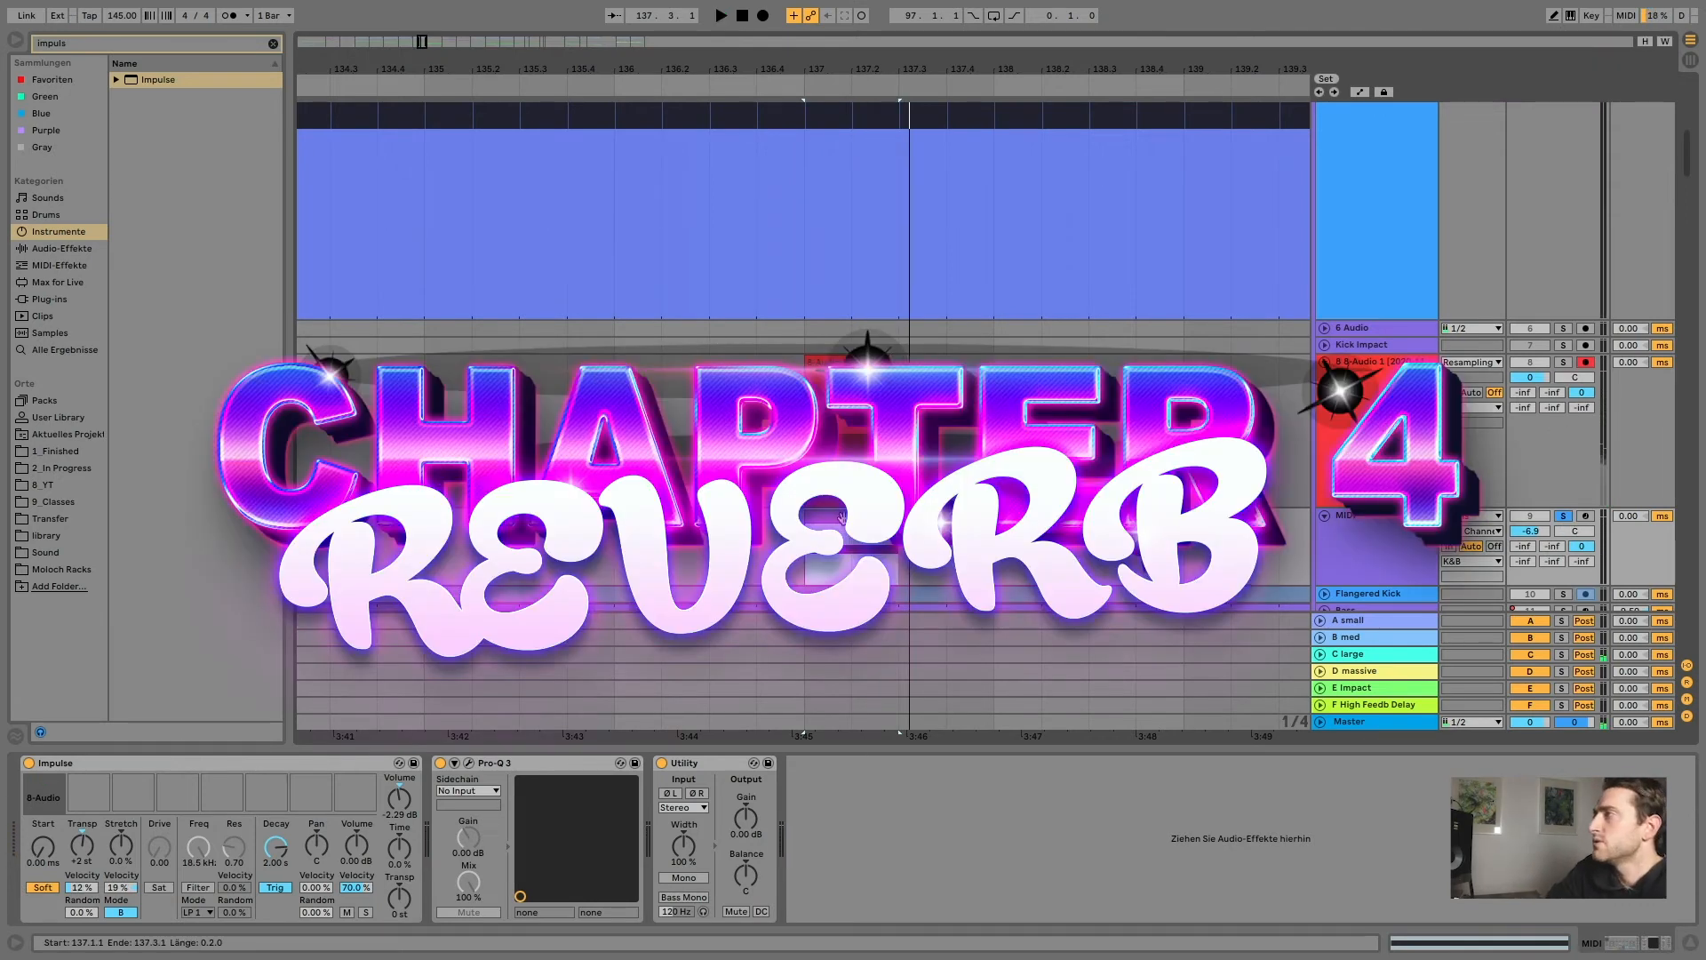
- Swap the soloed resampled kick's C large send for E Impact at 0 dB, play it, and show the E Impact return's devices
{"action": "scroll", "coordinate": [1531, 527], "scroll_direction": "up", "scroll_amount": 2}
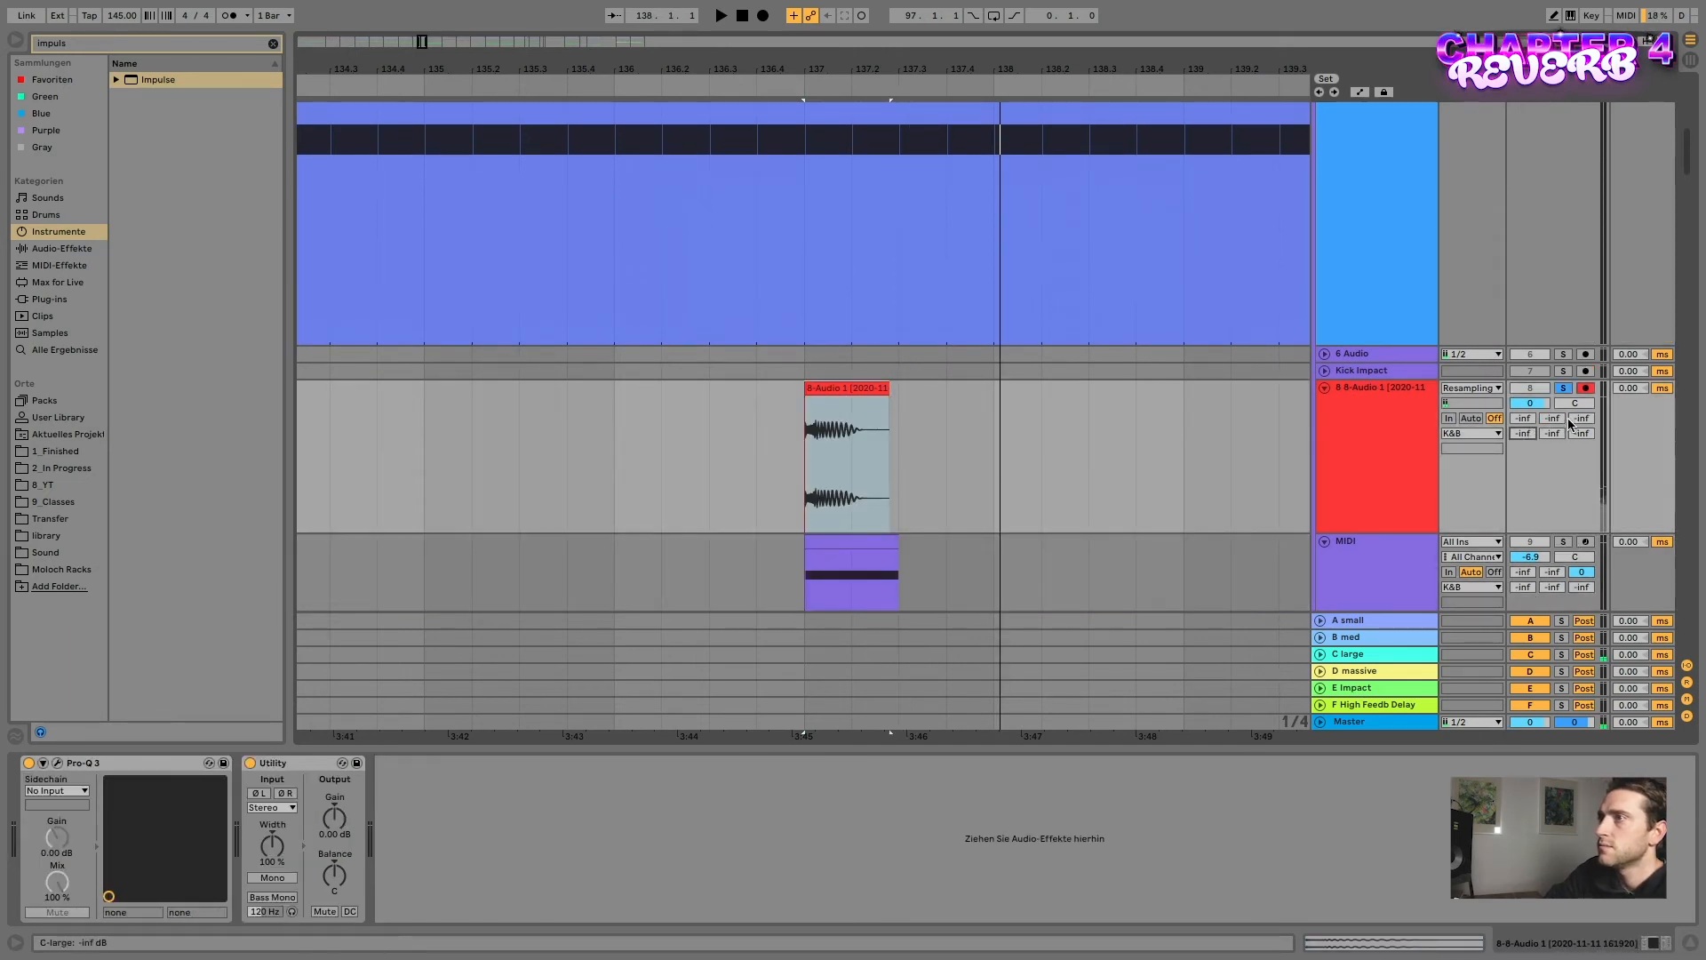
{"action": "left_click_drag", "start_coordinate": [1552, 432], "coordinate": [1552, 347]}
{"action": "key", "text": "space"}
{"action": "key", "text": "space"}
{"action": "left_click", "coordinate": [1390, 689]}
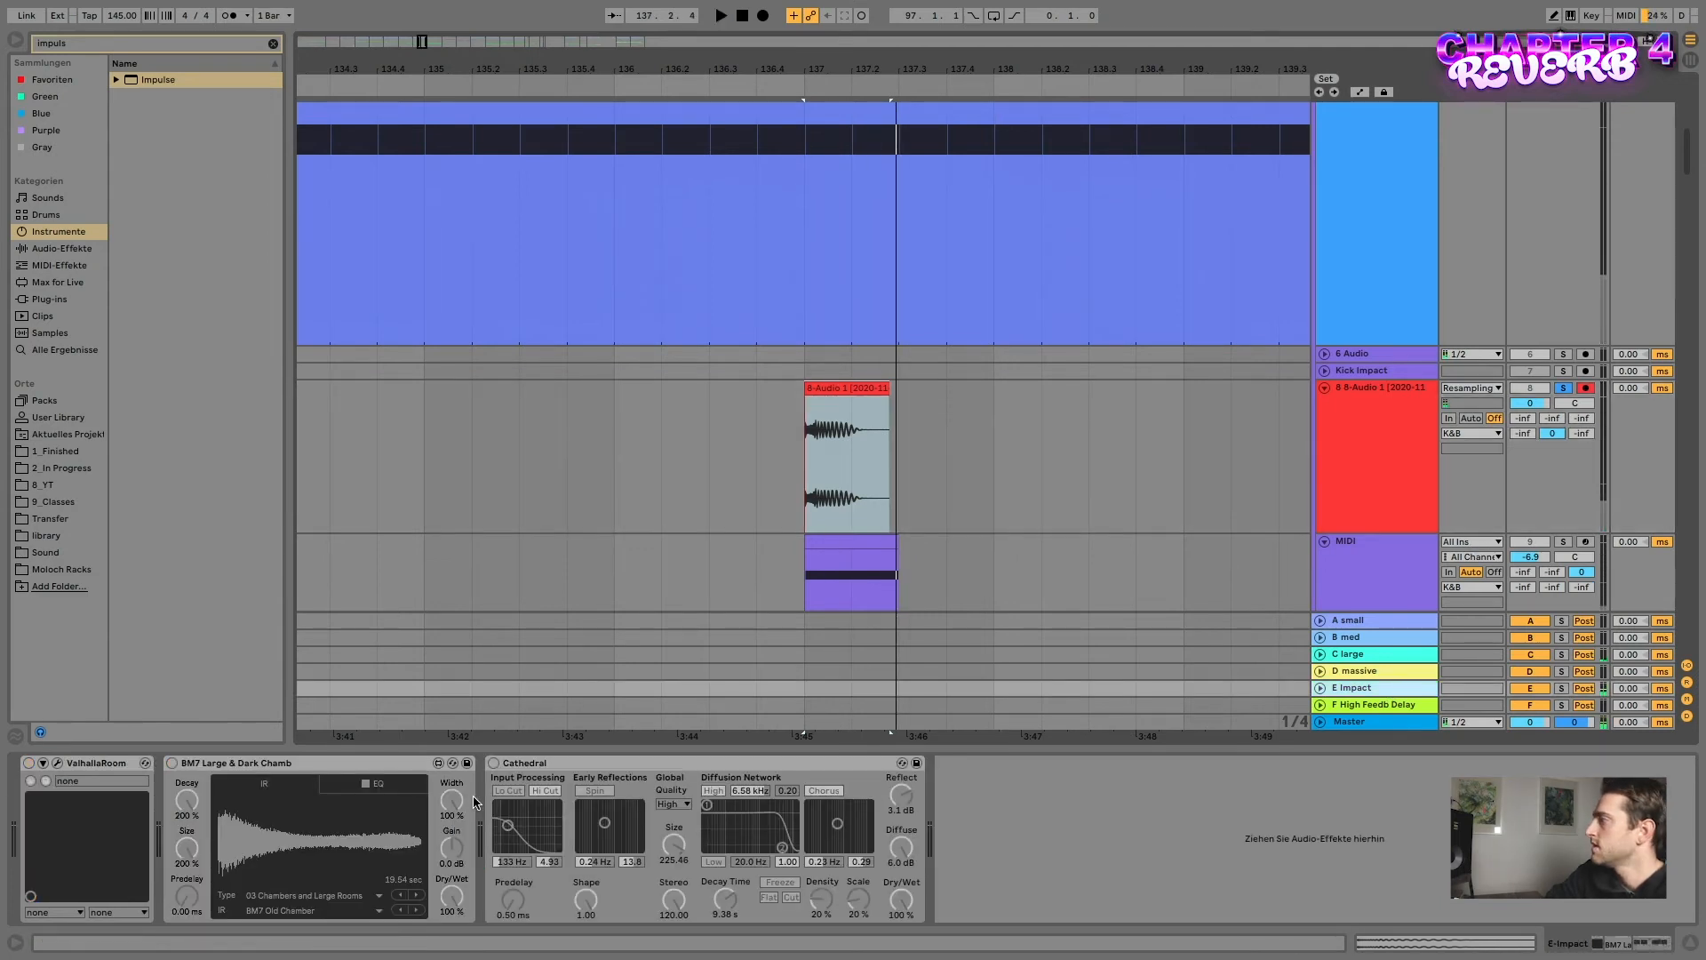
- Enable the Cathedral reverb on E Impact, play the kick through it, and disable it again
{"action": "left_click", "coordinate": [560, 766]}
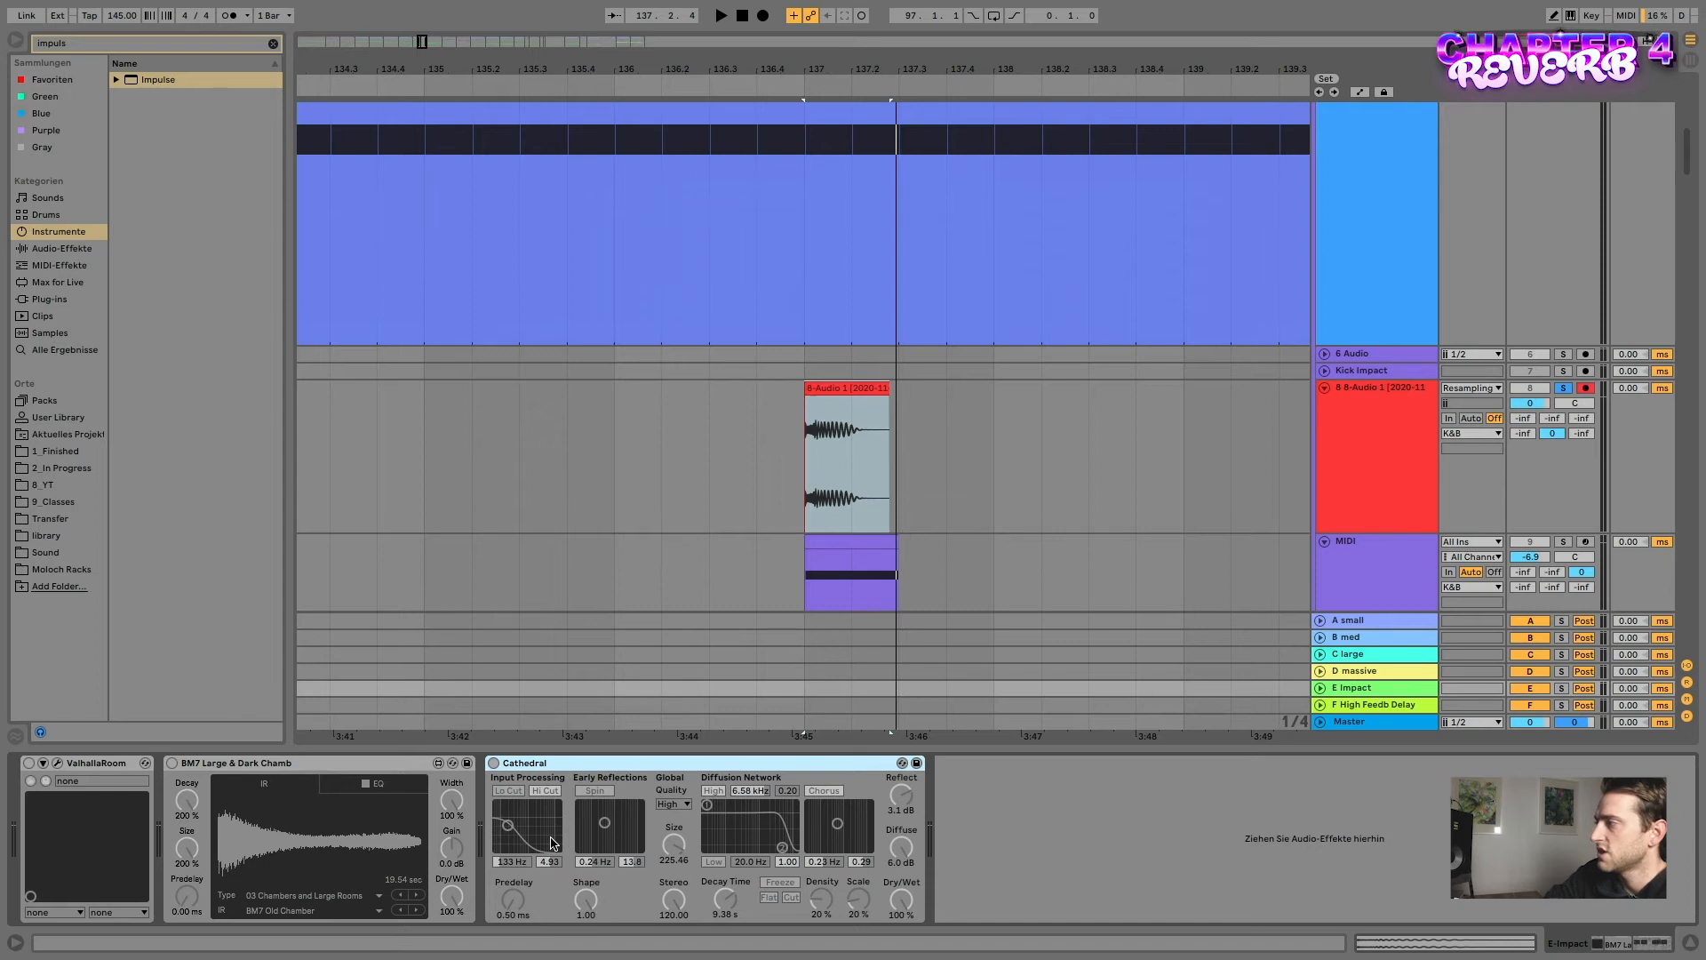
{"action": "left_click", "coordinate": [494, 763]}
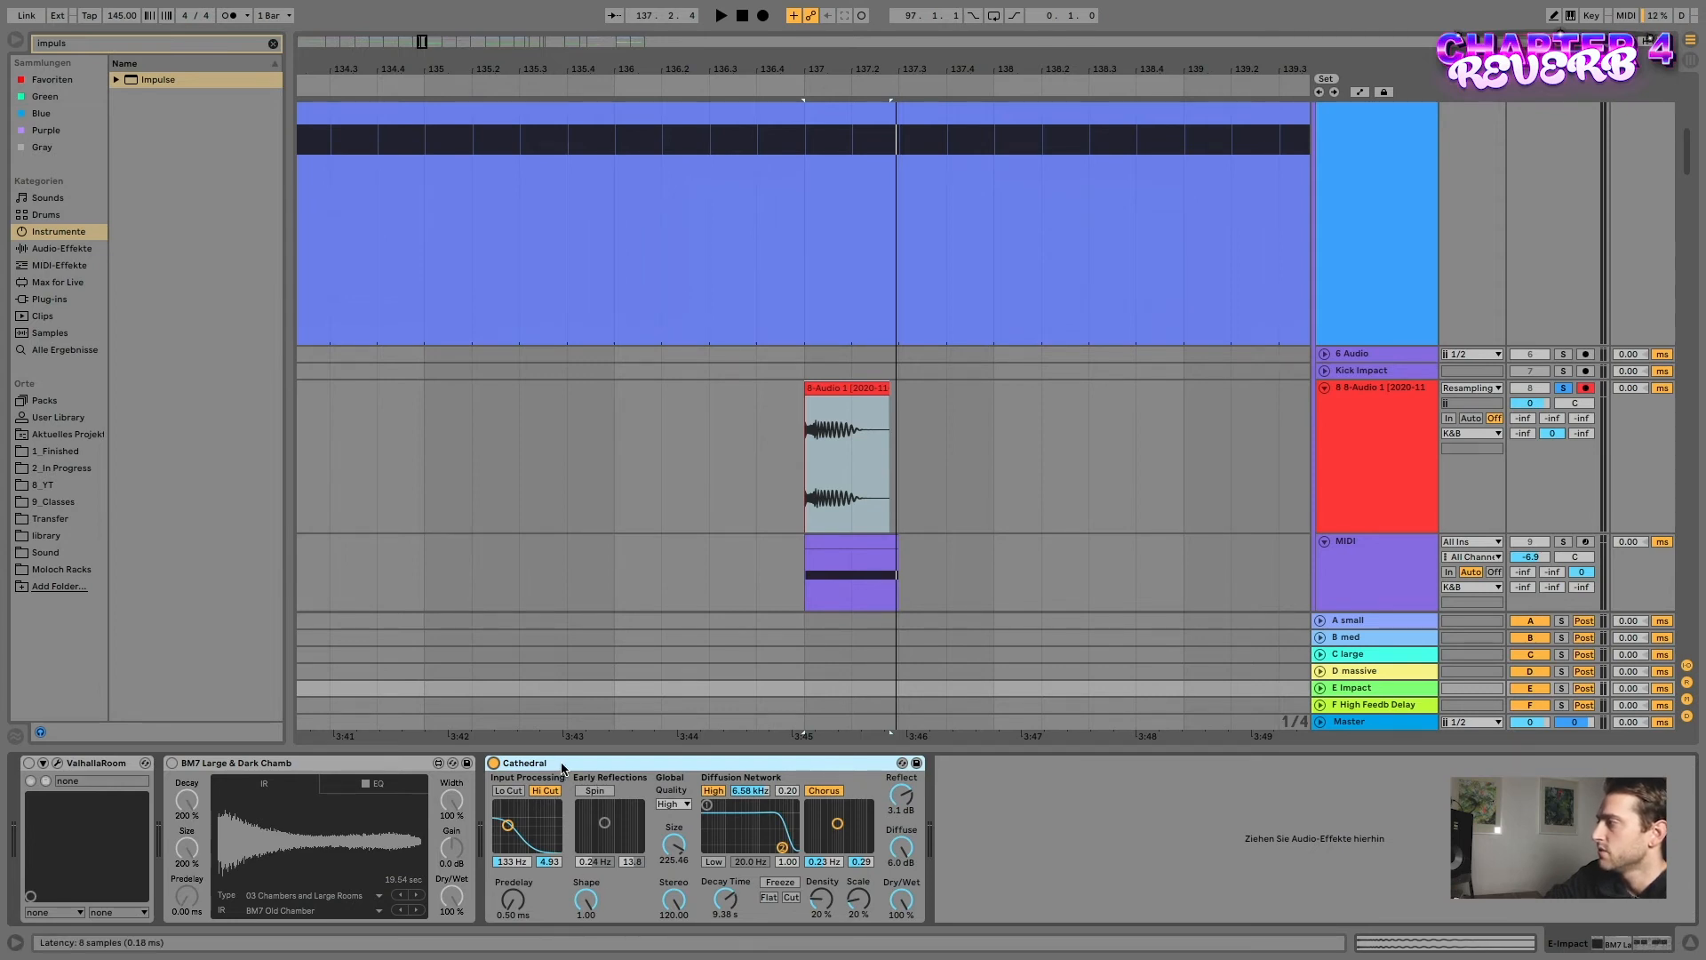
{"action": "key", "text": "space"}
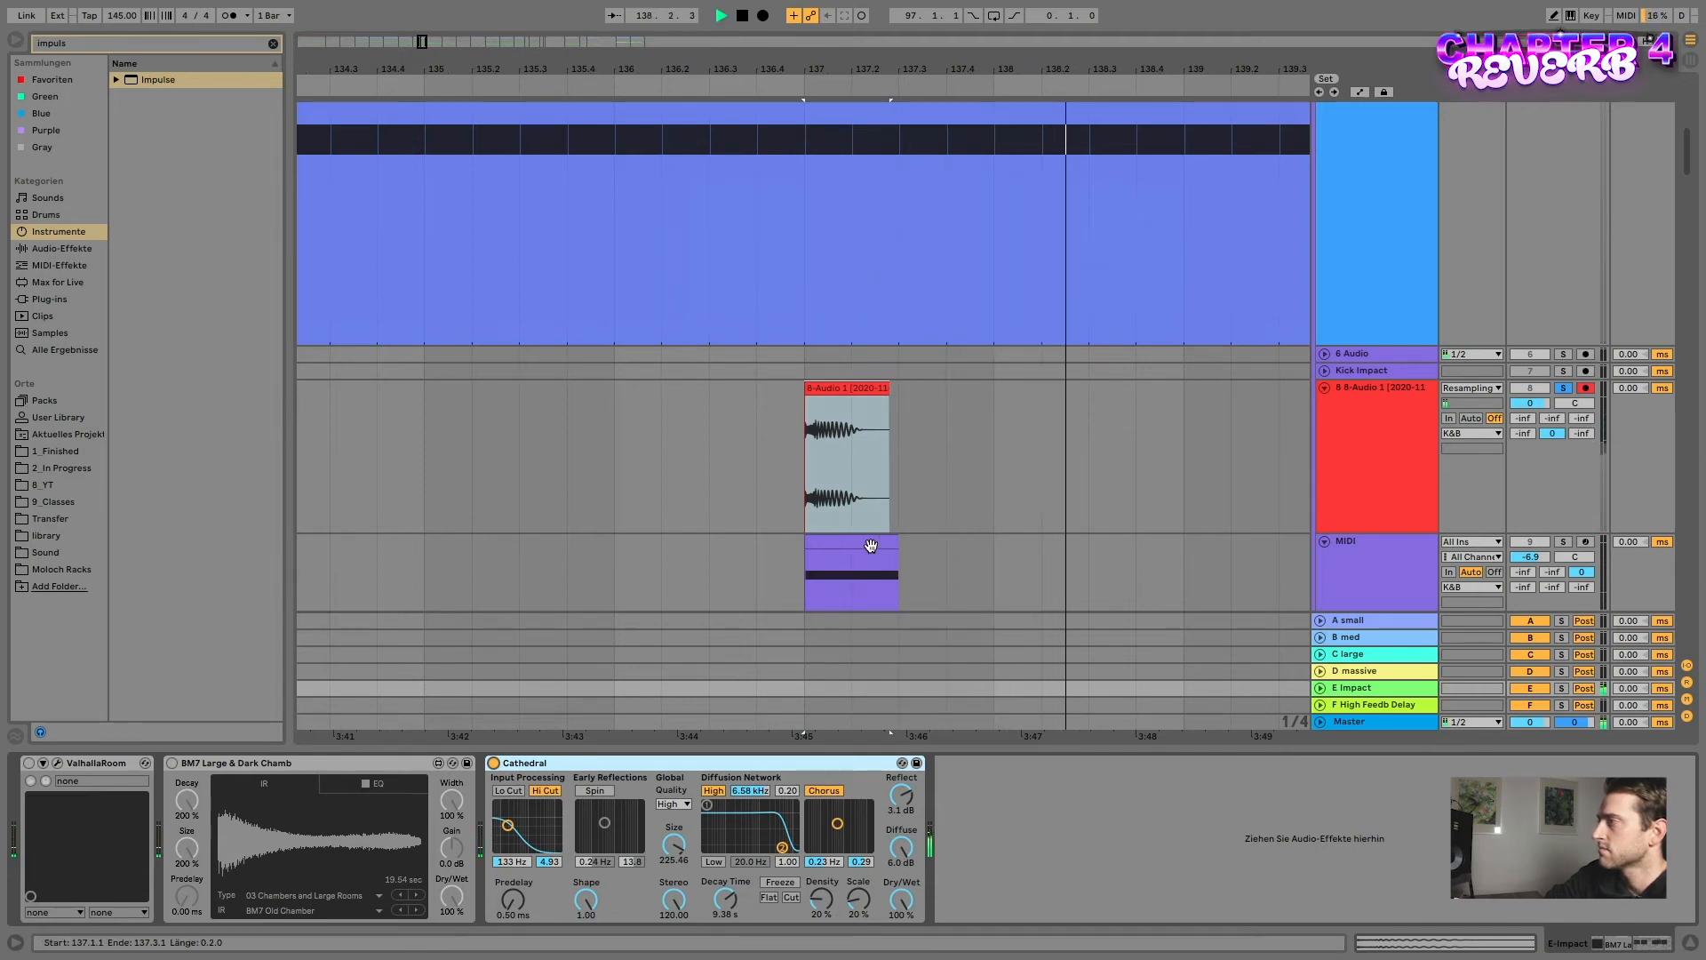
{"action": "key", "text": "space"}
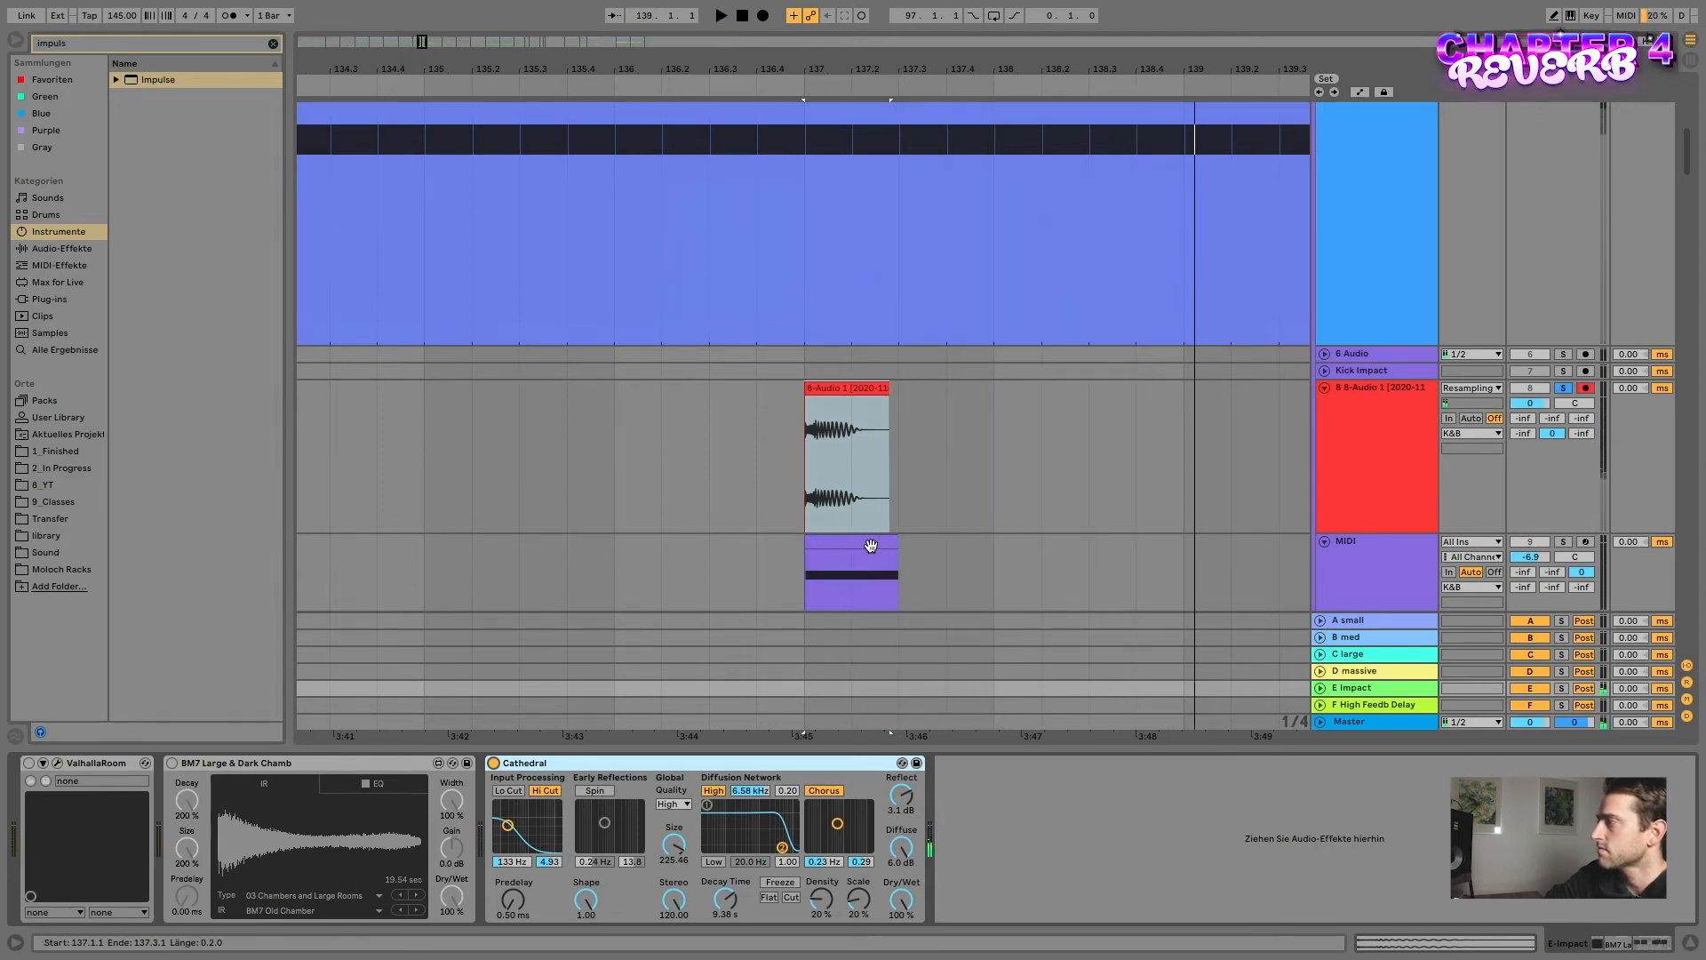
{"action": "left_click", "coordinate": [494, 763]}
- Enable ValhallaRoom on the E Impact return and open its plug-in window clear of the mixer
{"action": "left_click", "coordinate": [28, 762]}
{"action": "left_click", "coordinate": [58, 764]}
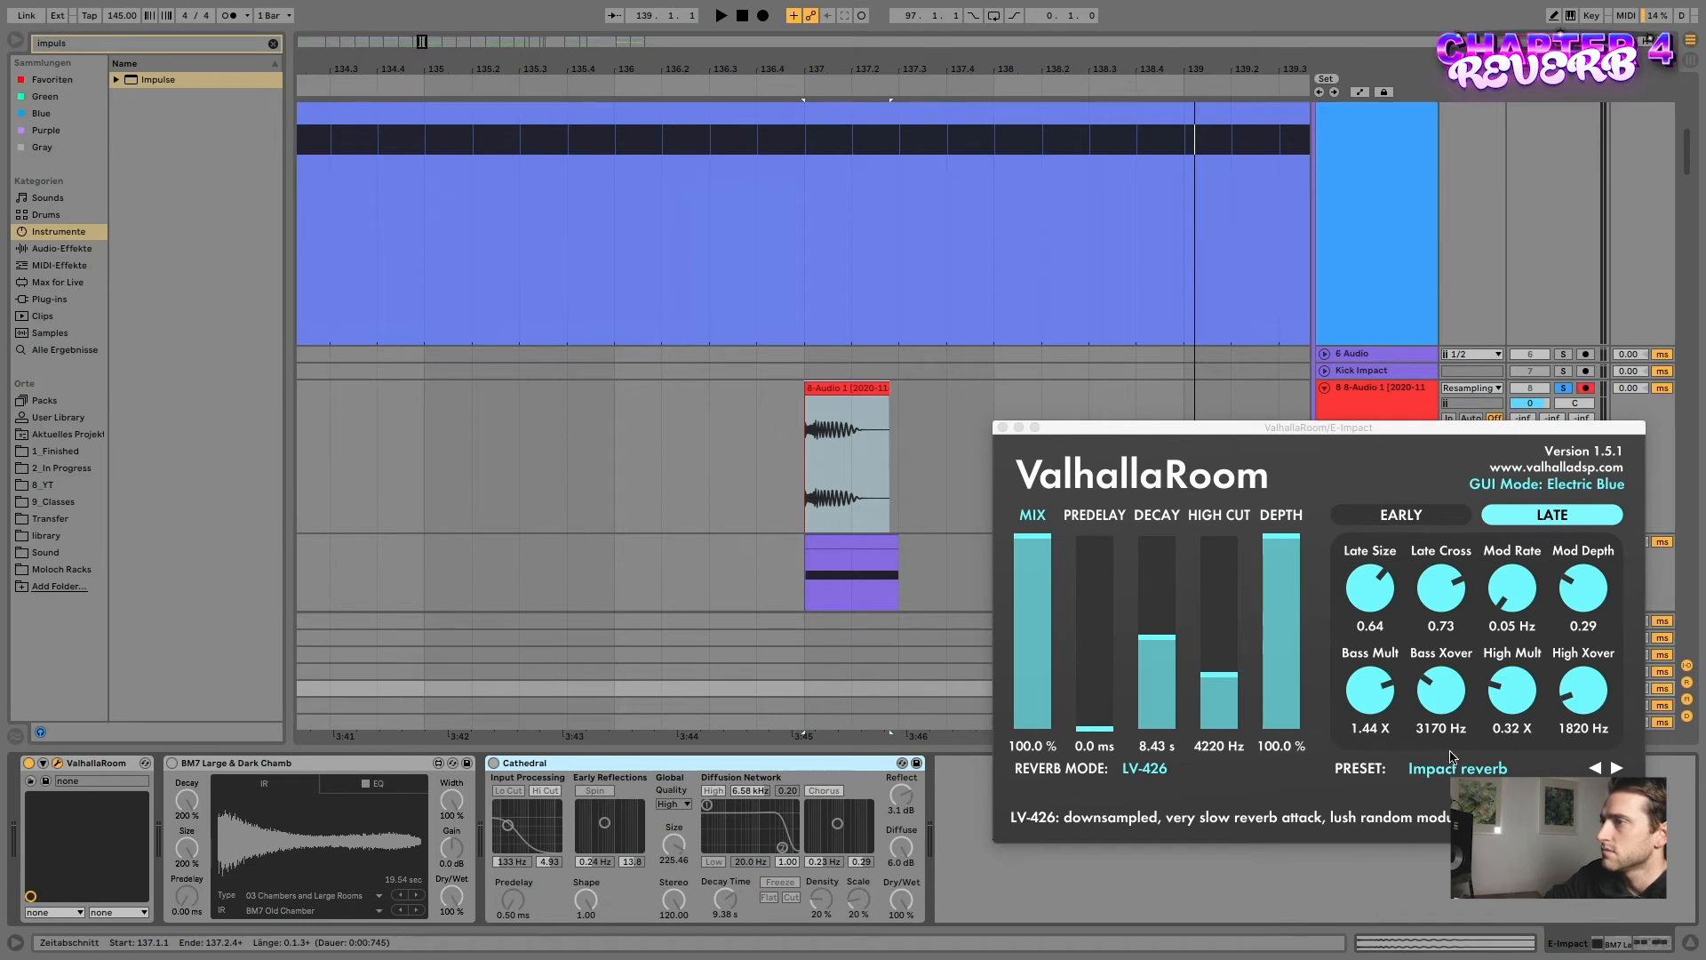
{"action": "left_click_drag", "start_coordinate": [1336, 430], "coordinate": [1232, 283]}
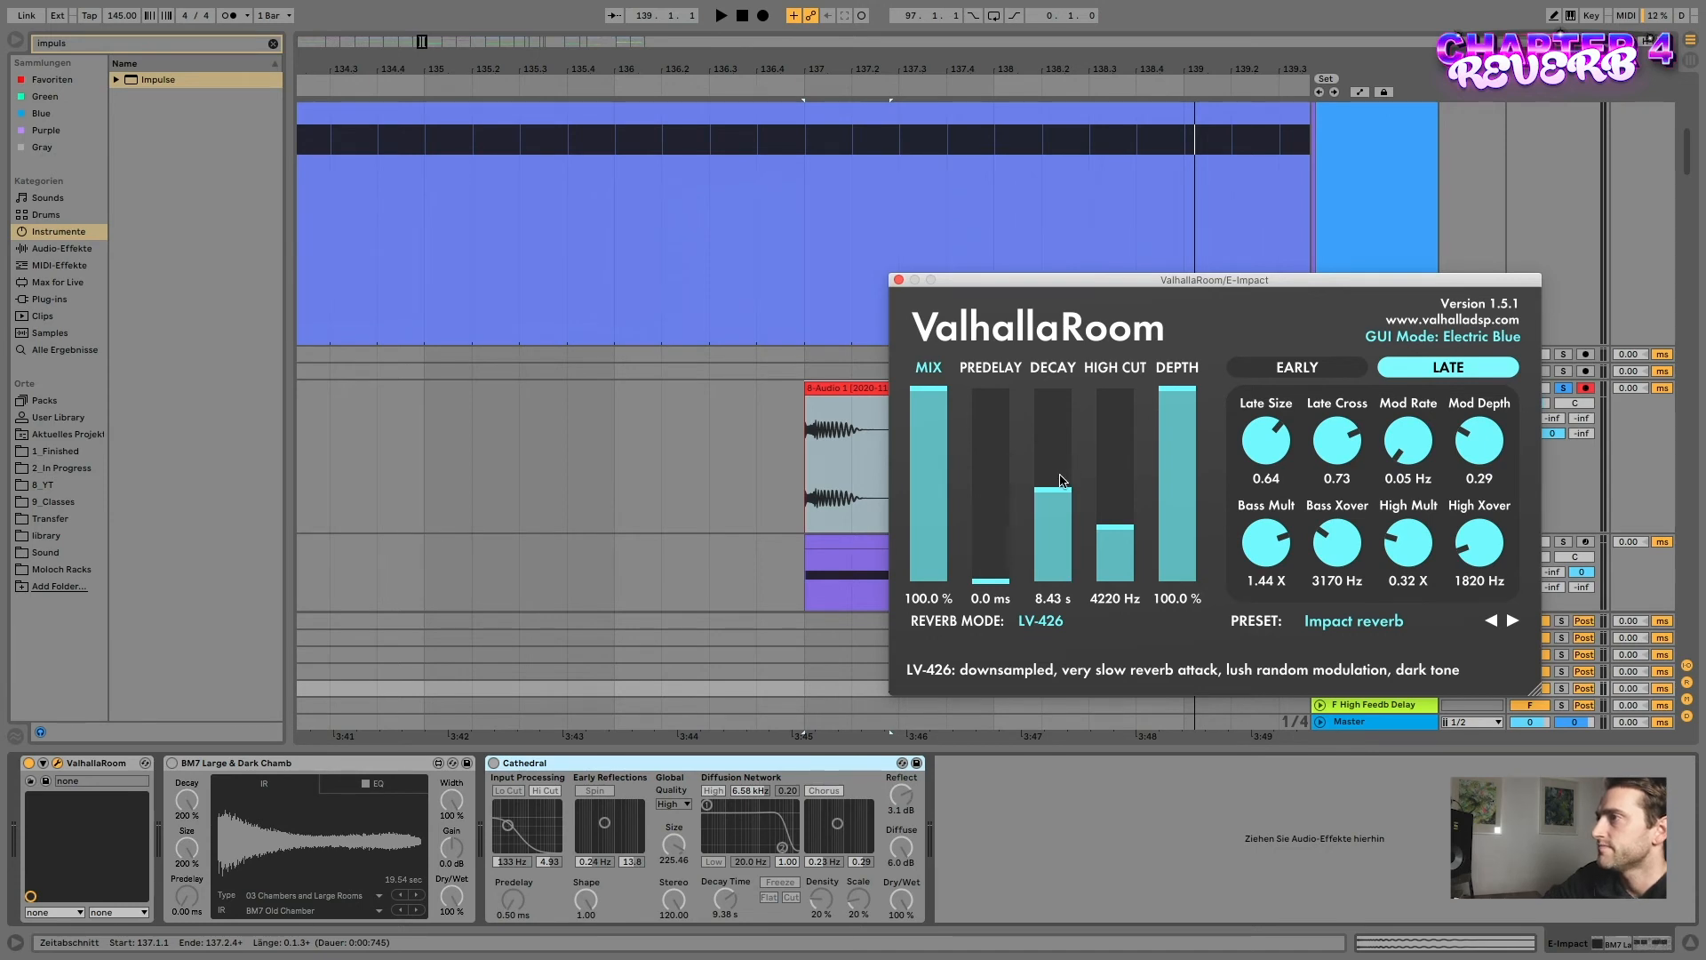
- Try ValhallaRoom predelays of 21.1 ms and 18.7 ms, and reset the predelay to 0.0 ms
{"action": "left_click", "coordinate": [1000, 587]}
{"action": "left_click_drag", "start_coordinate": [1000, 572], "coordinate": [1007, 511]}
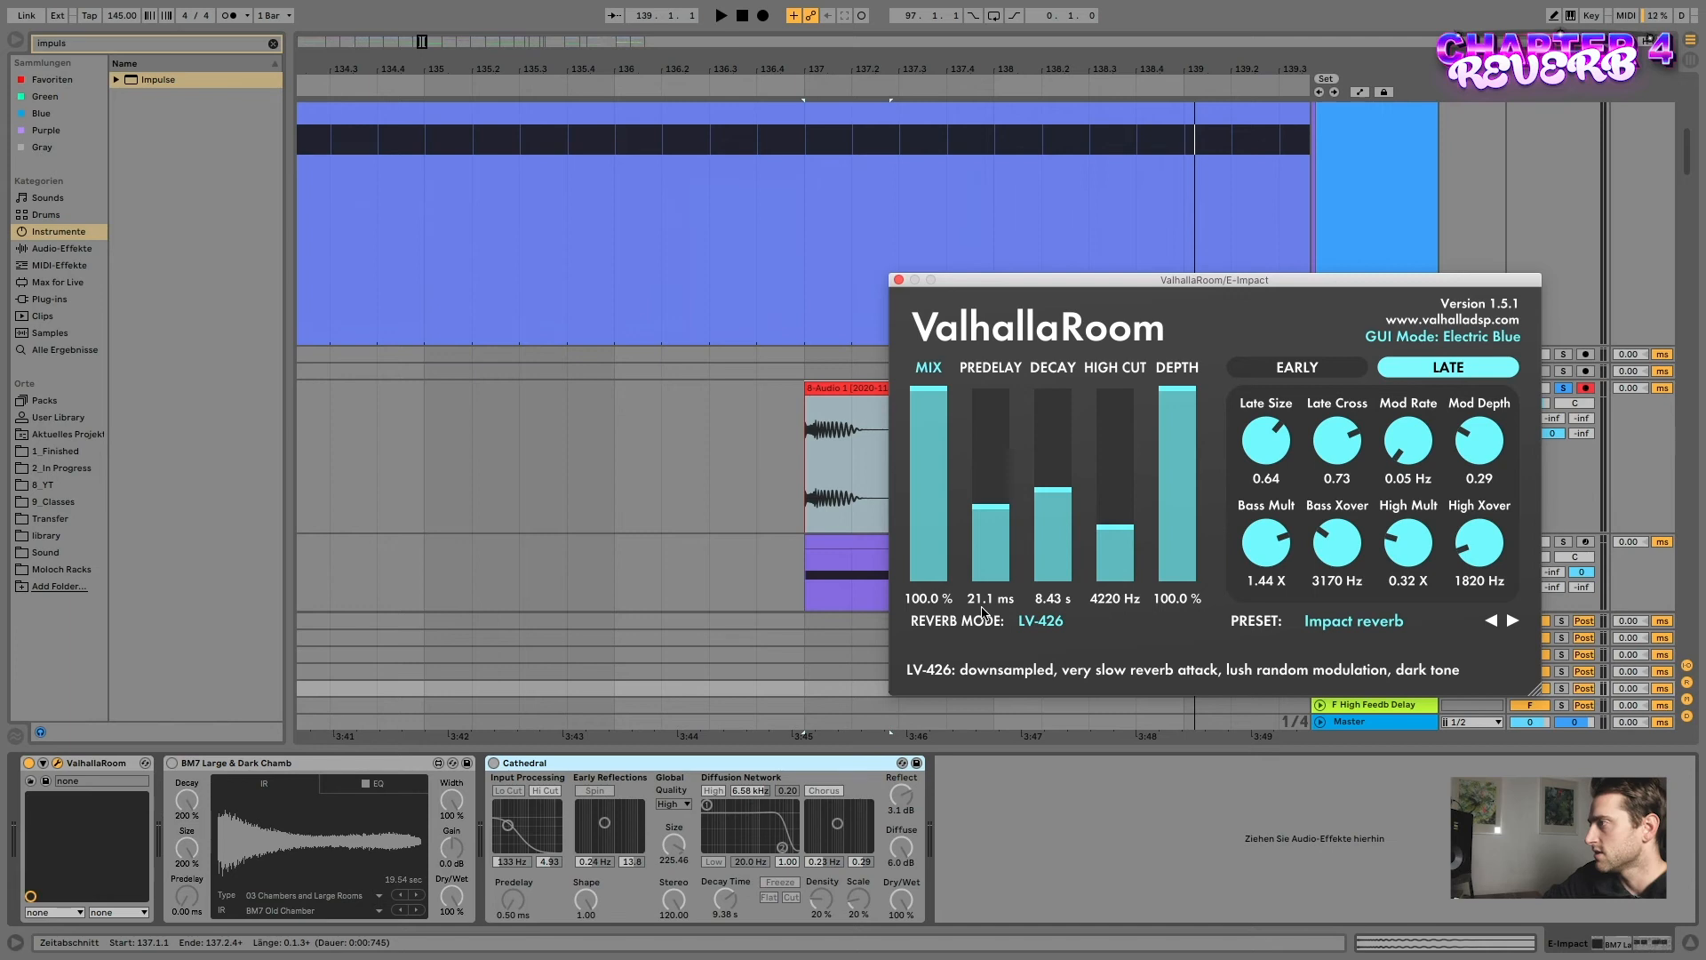
{"action": "left_click_drag", "start_coordinate": [1061, 281], "coordinate": [725, 314]}
{"action": "left_click_drag", "start_coordinate": [668, 553], "coordinate": [671, 549]}
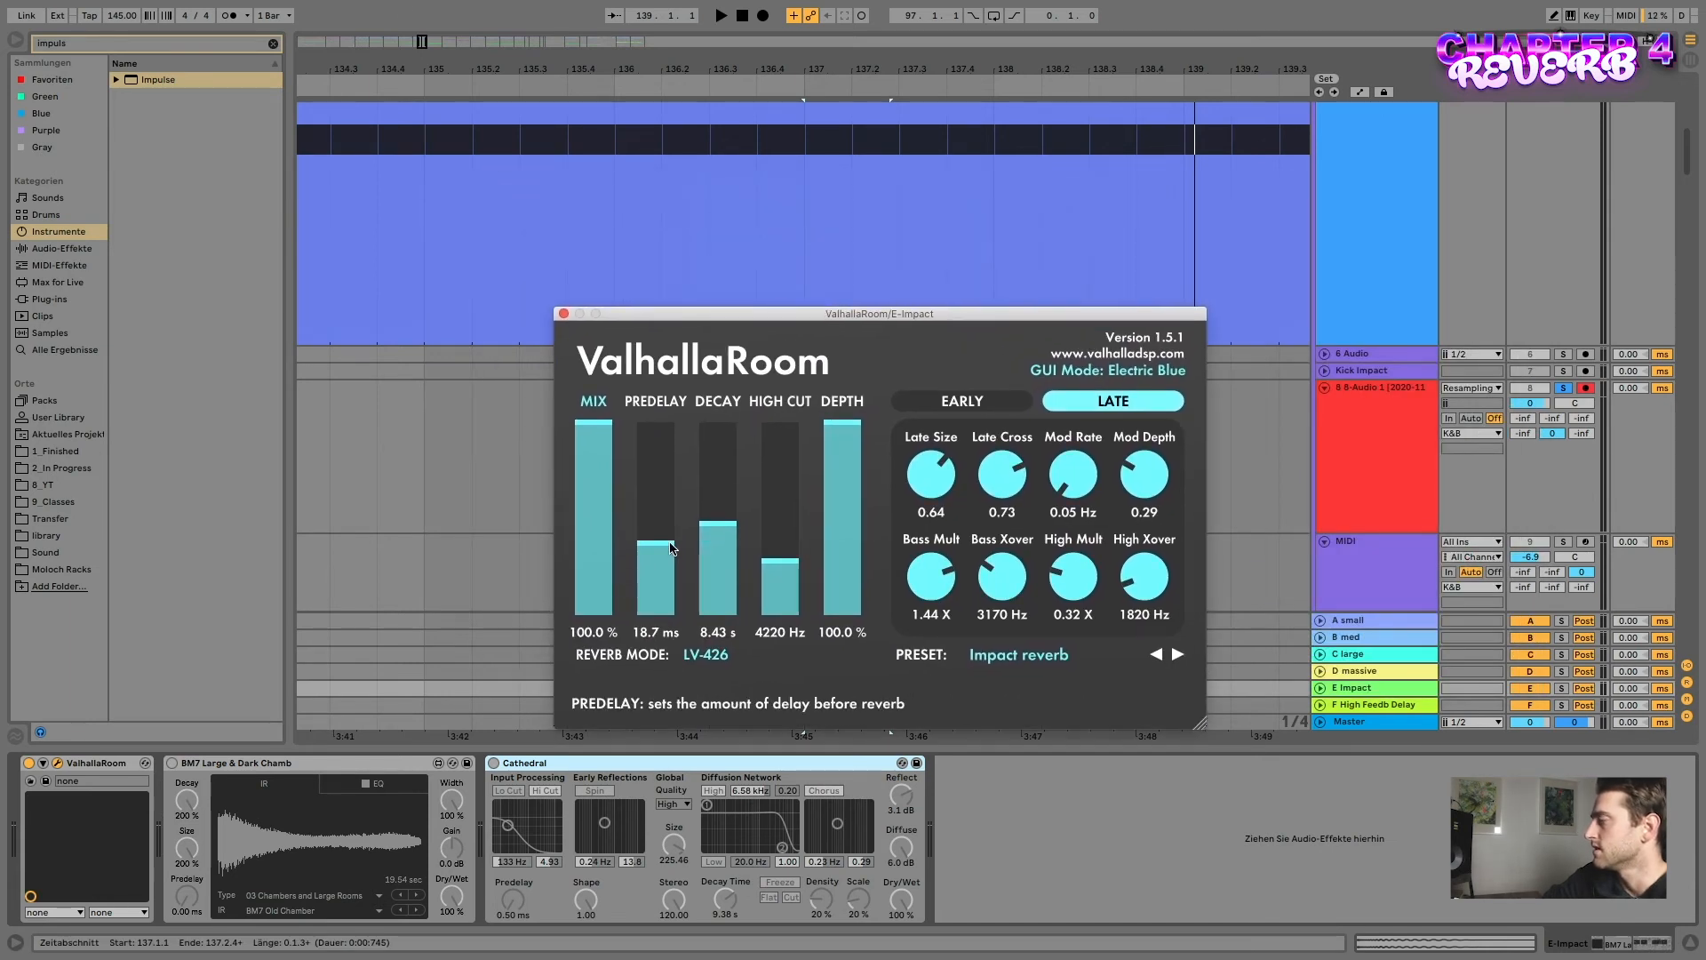
{"action": "left_click_drag", "start_coordinate": [668, 551], "coordinate": [671, 692]}
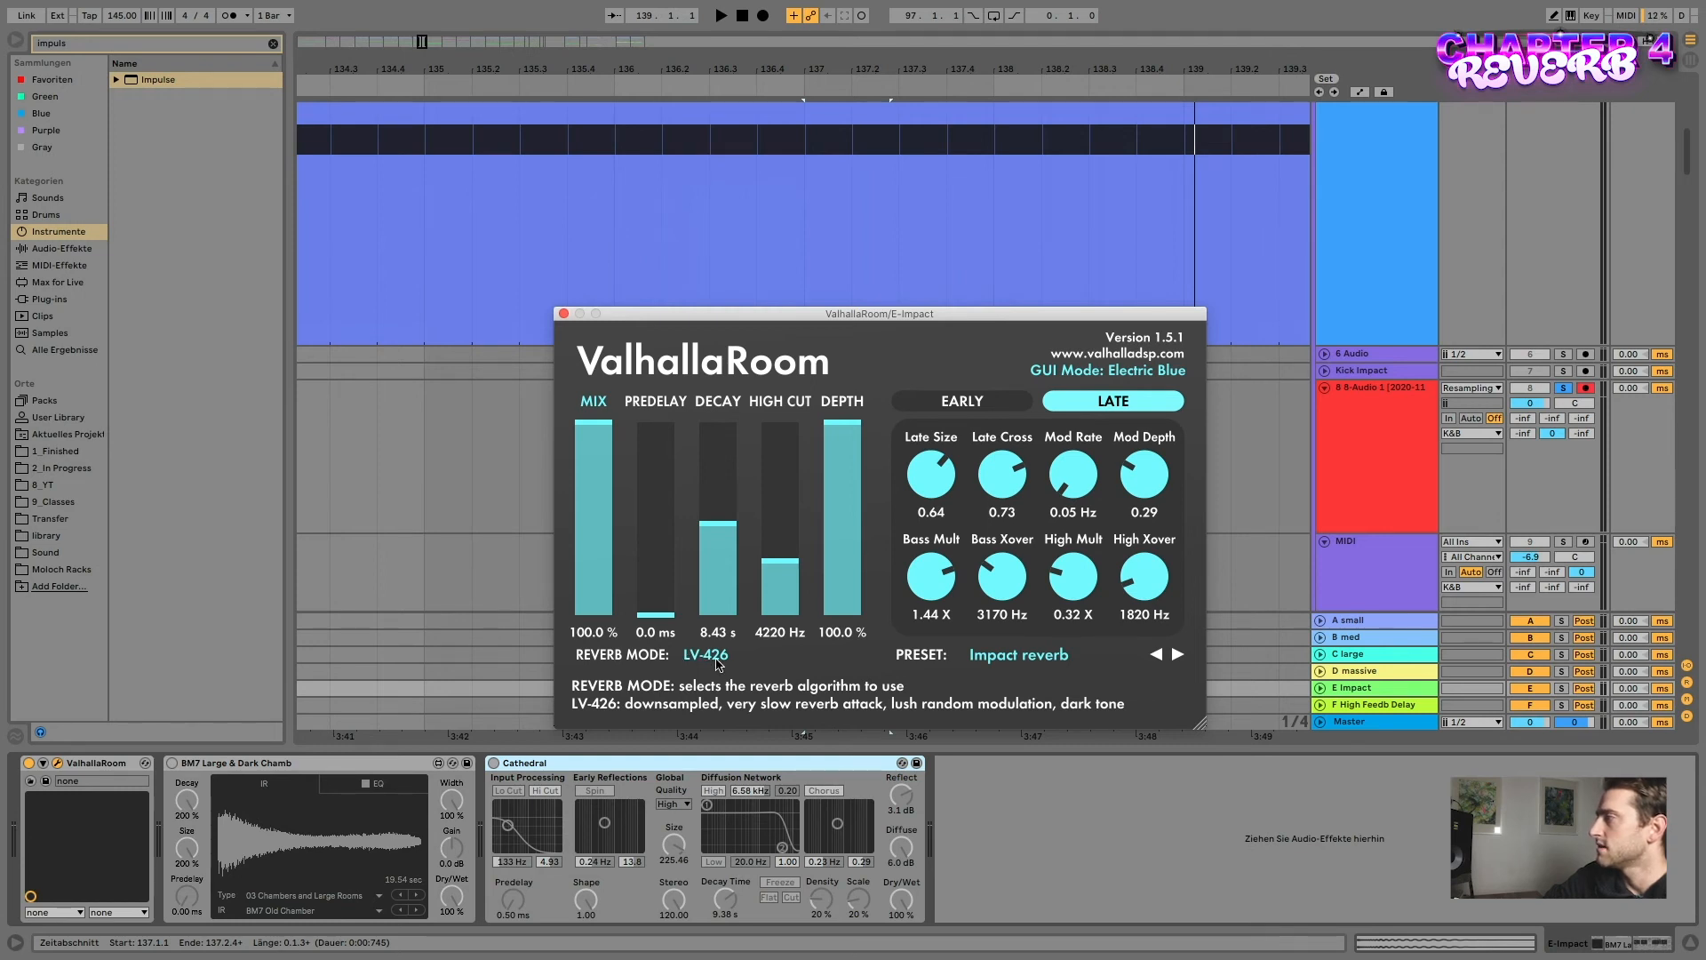
- Audition the kick with ValhallaRoom's Narcissus and Nostromo reverb modes, and return to LV-426 for comparison
{"action": "left_click_drag", "start_coordinate": [784, 315], "coordinate": [799, 243]}
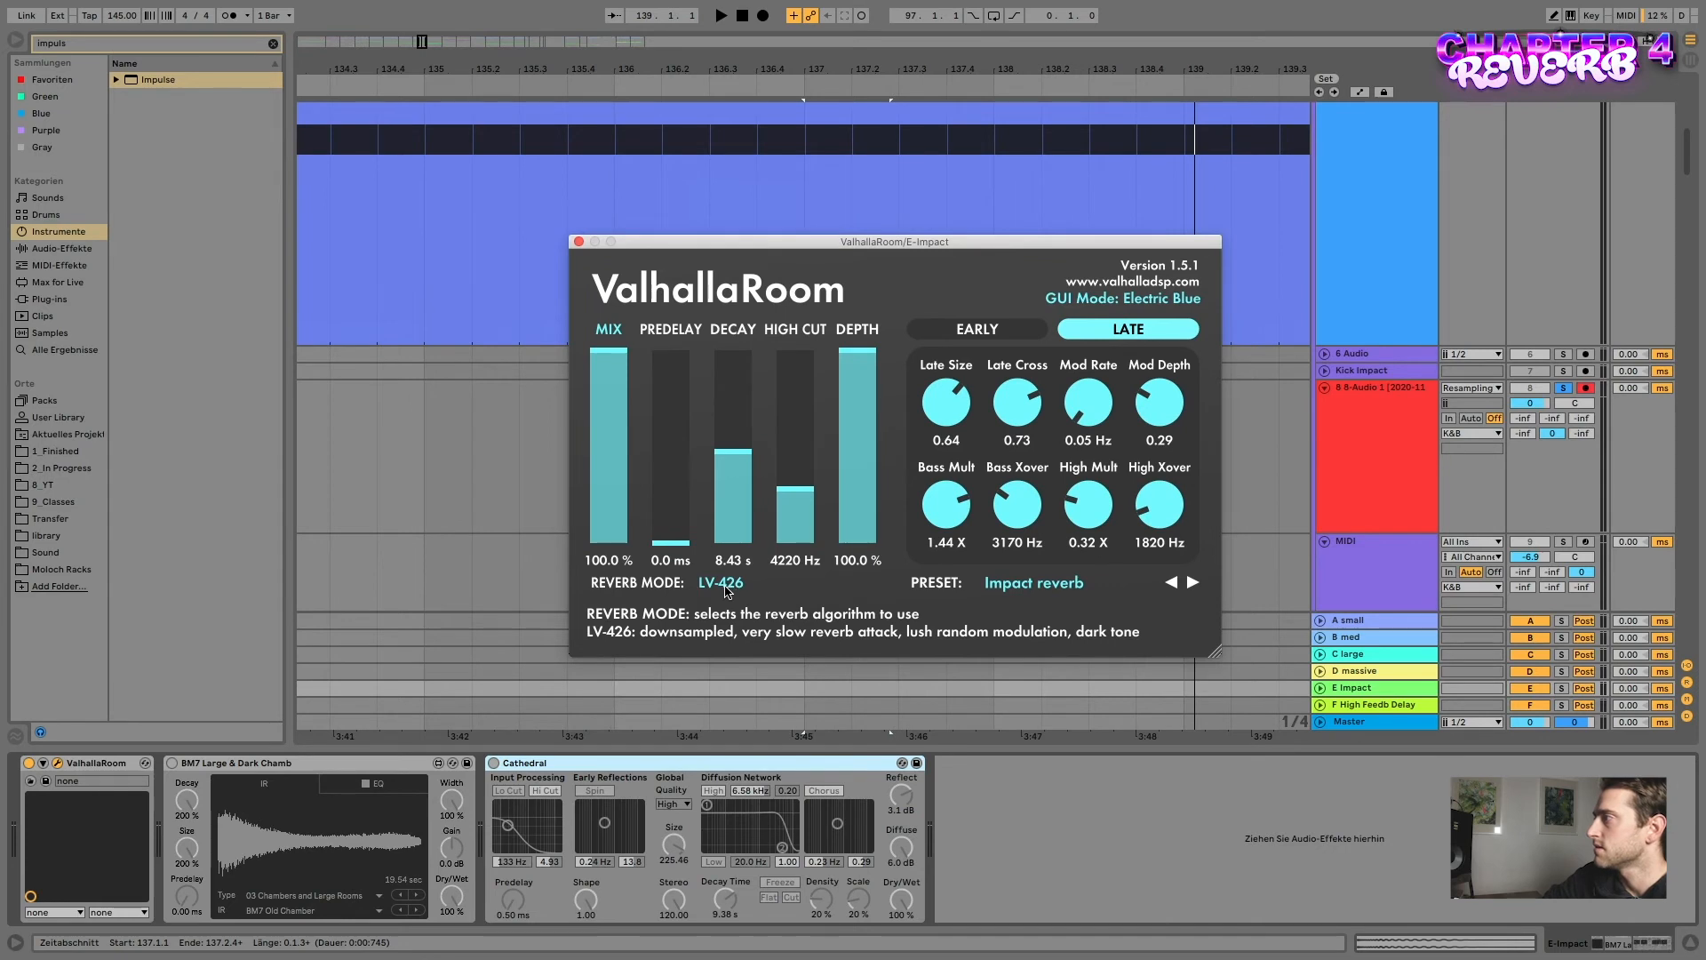
{"action": "key", "text": "space"}
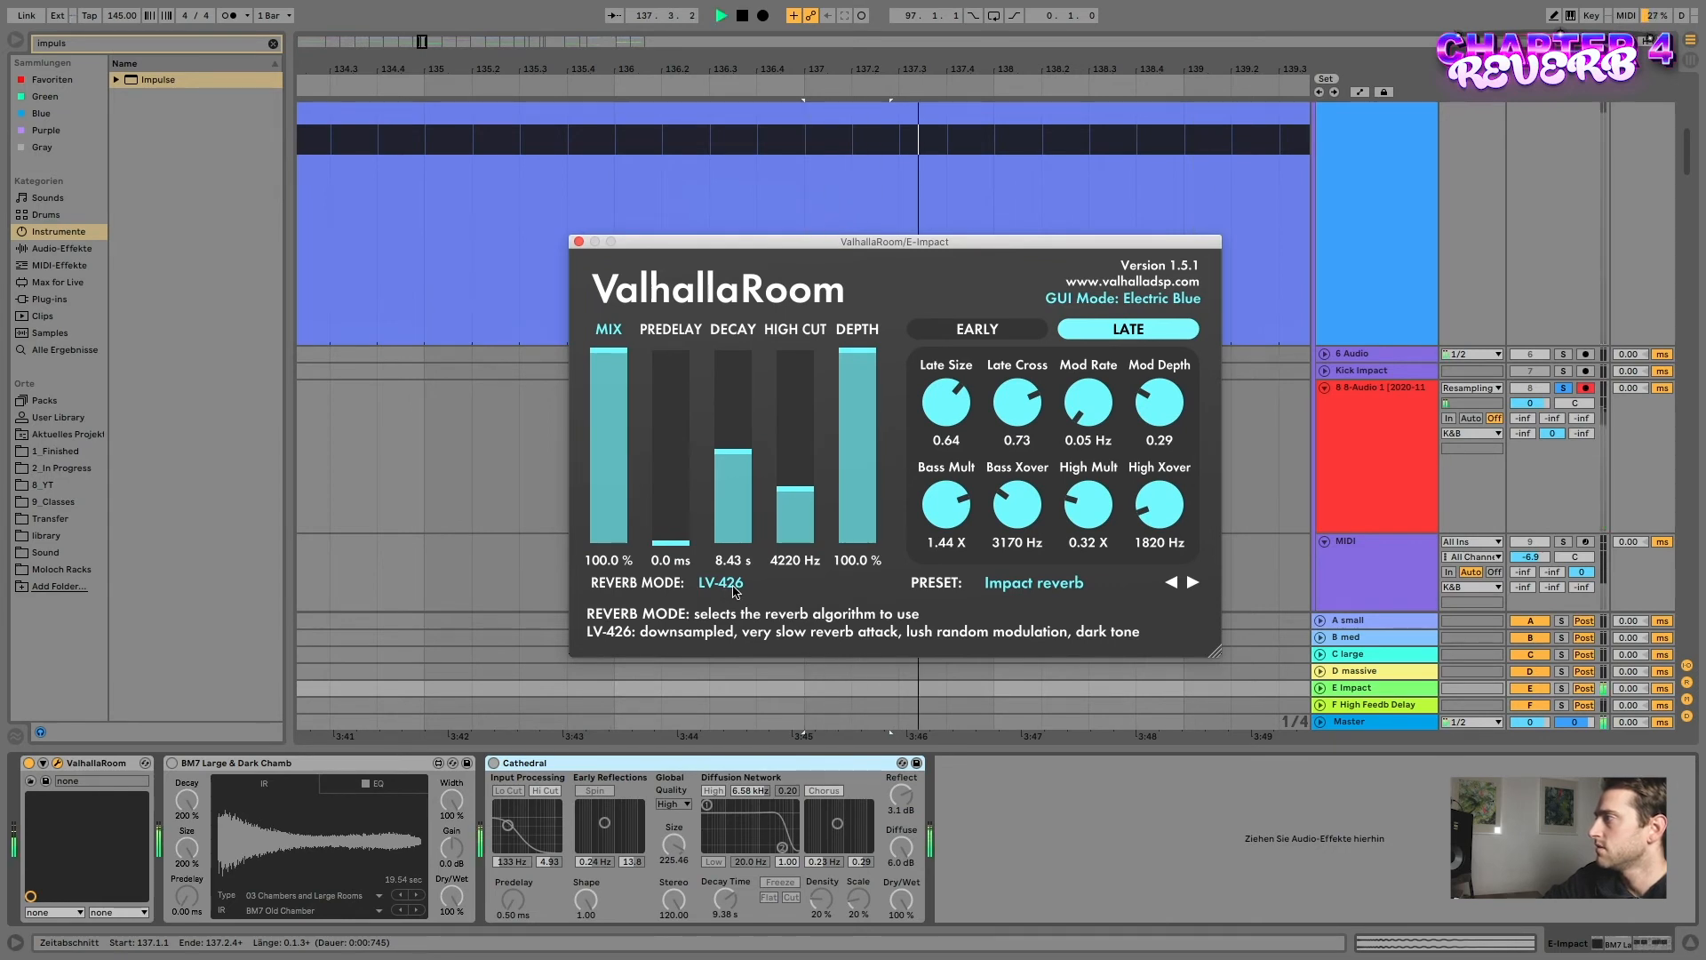
{"action": "left_click", "coordinate": [734, 583]}
{"action": "left_click", "coordinate": [729, 784]}
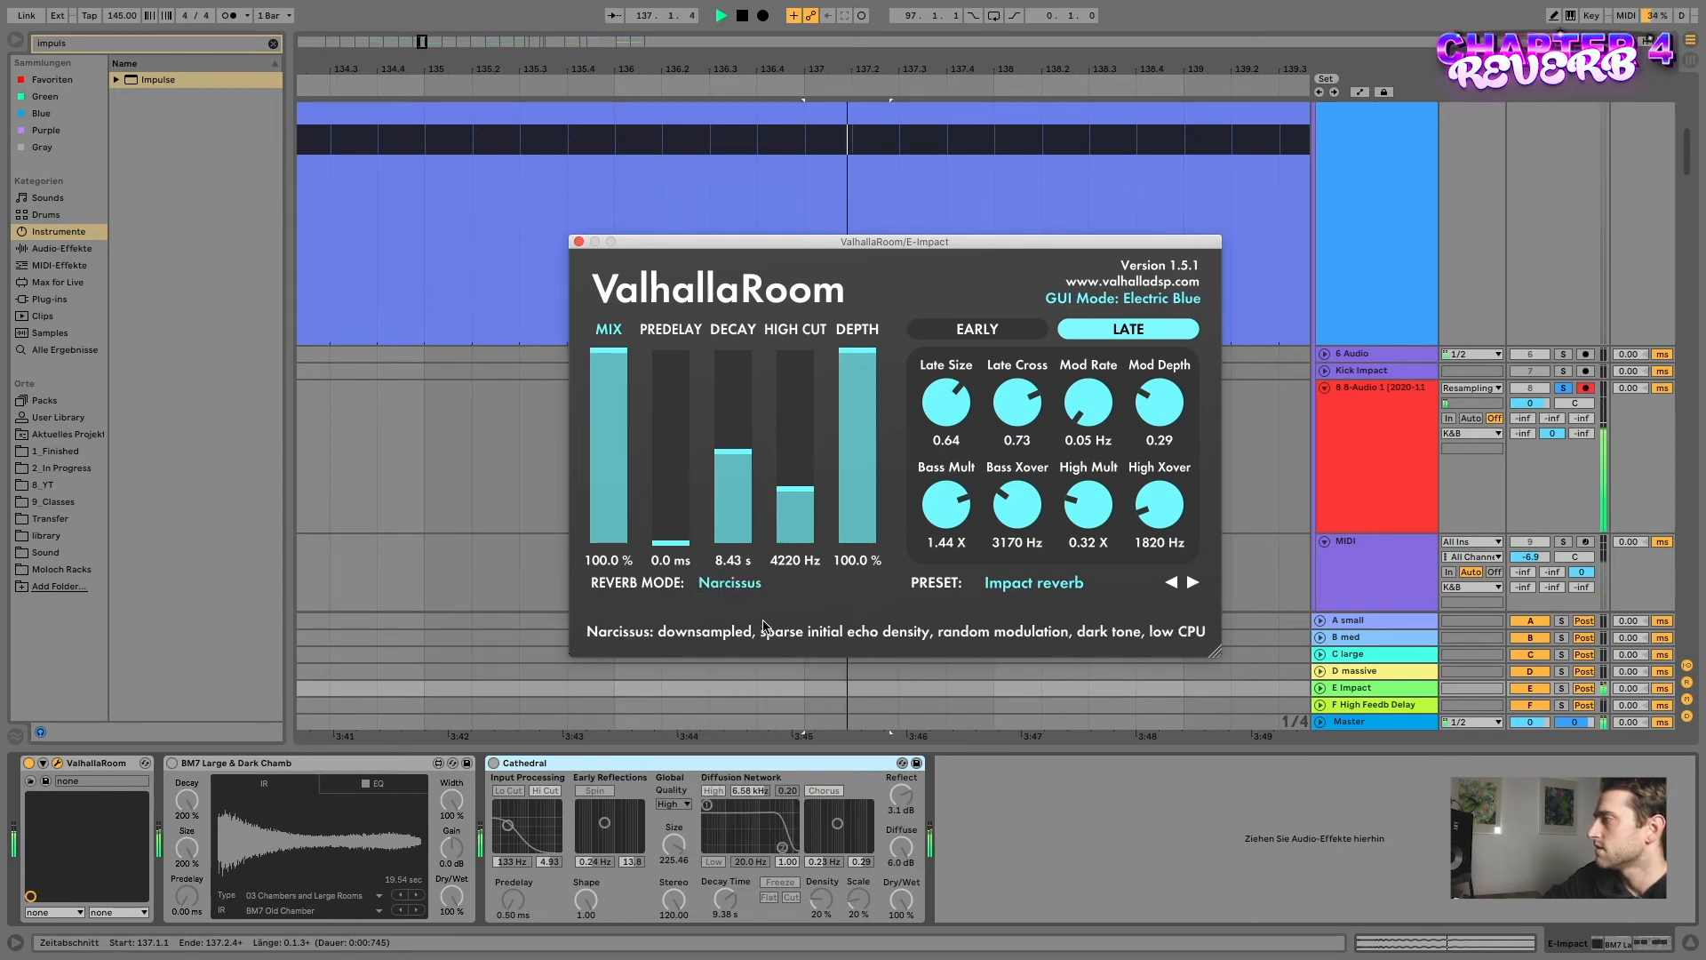
{"action": "left_click", "coordinate": [753, 583]}
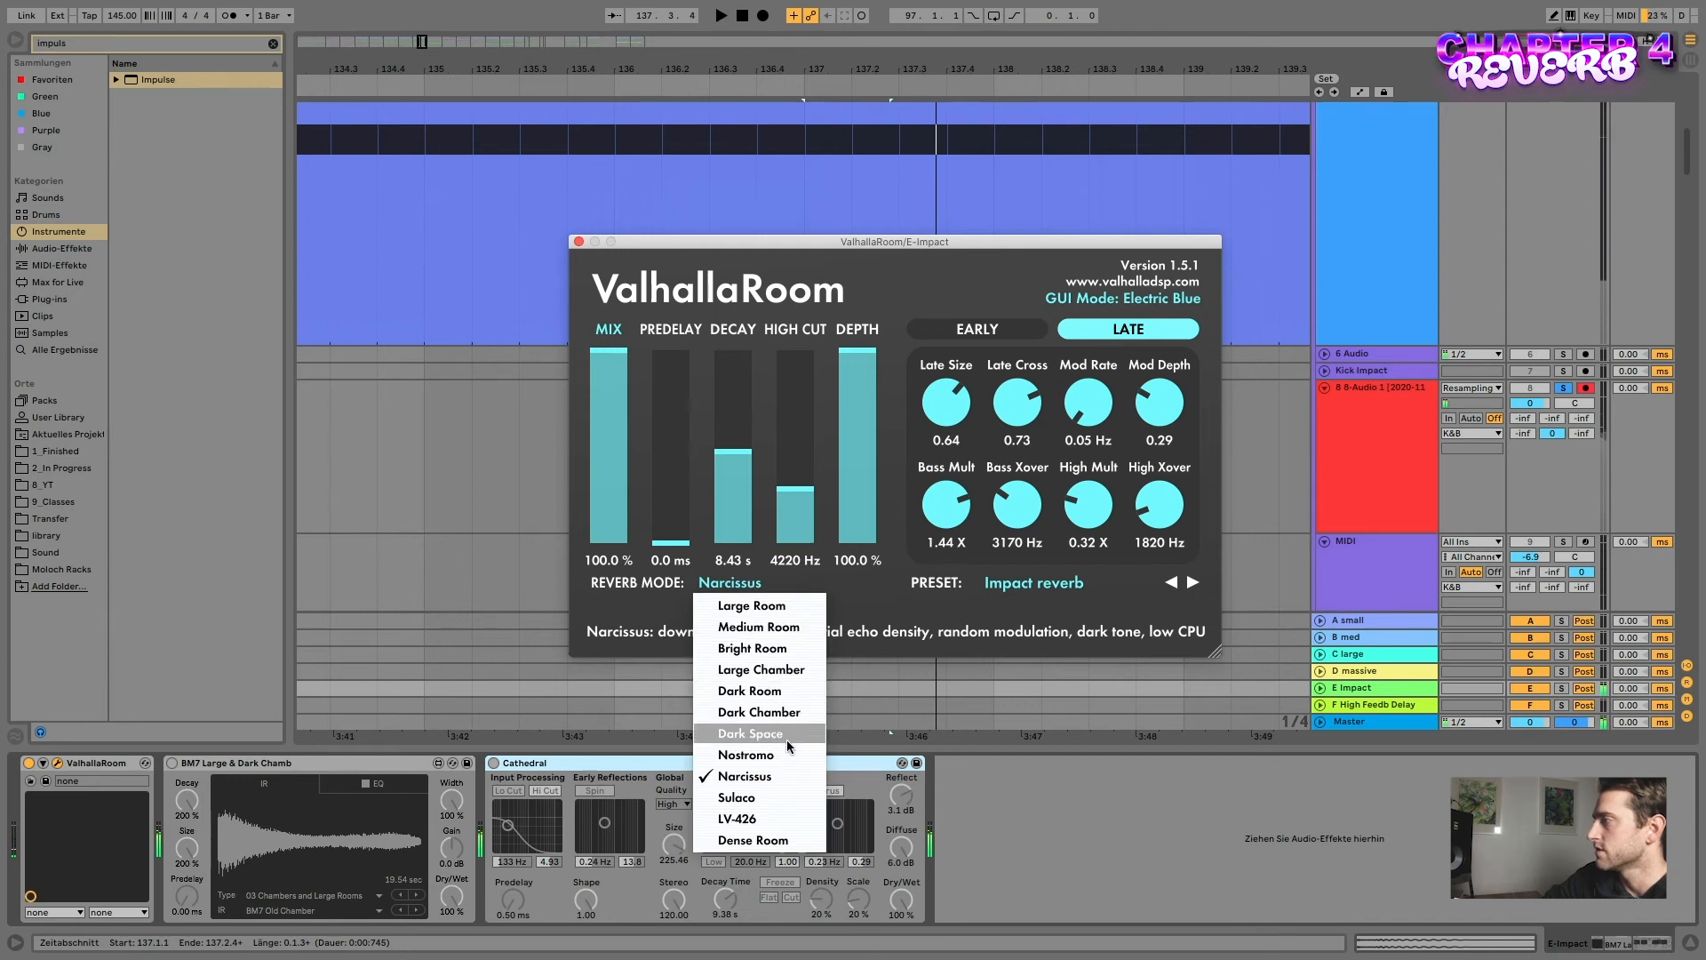
{"action": "left_click", "coordinate": [766, 759]}
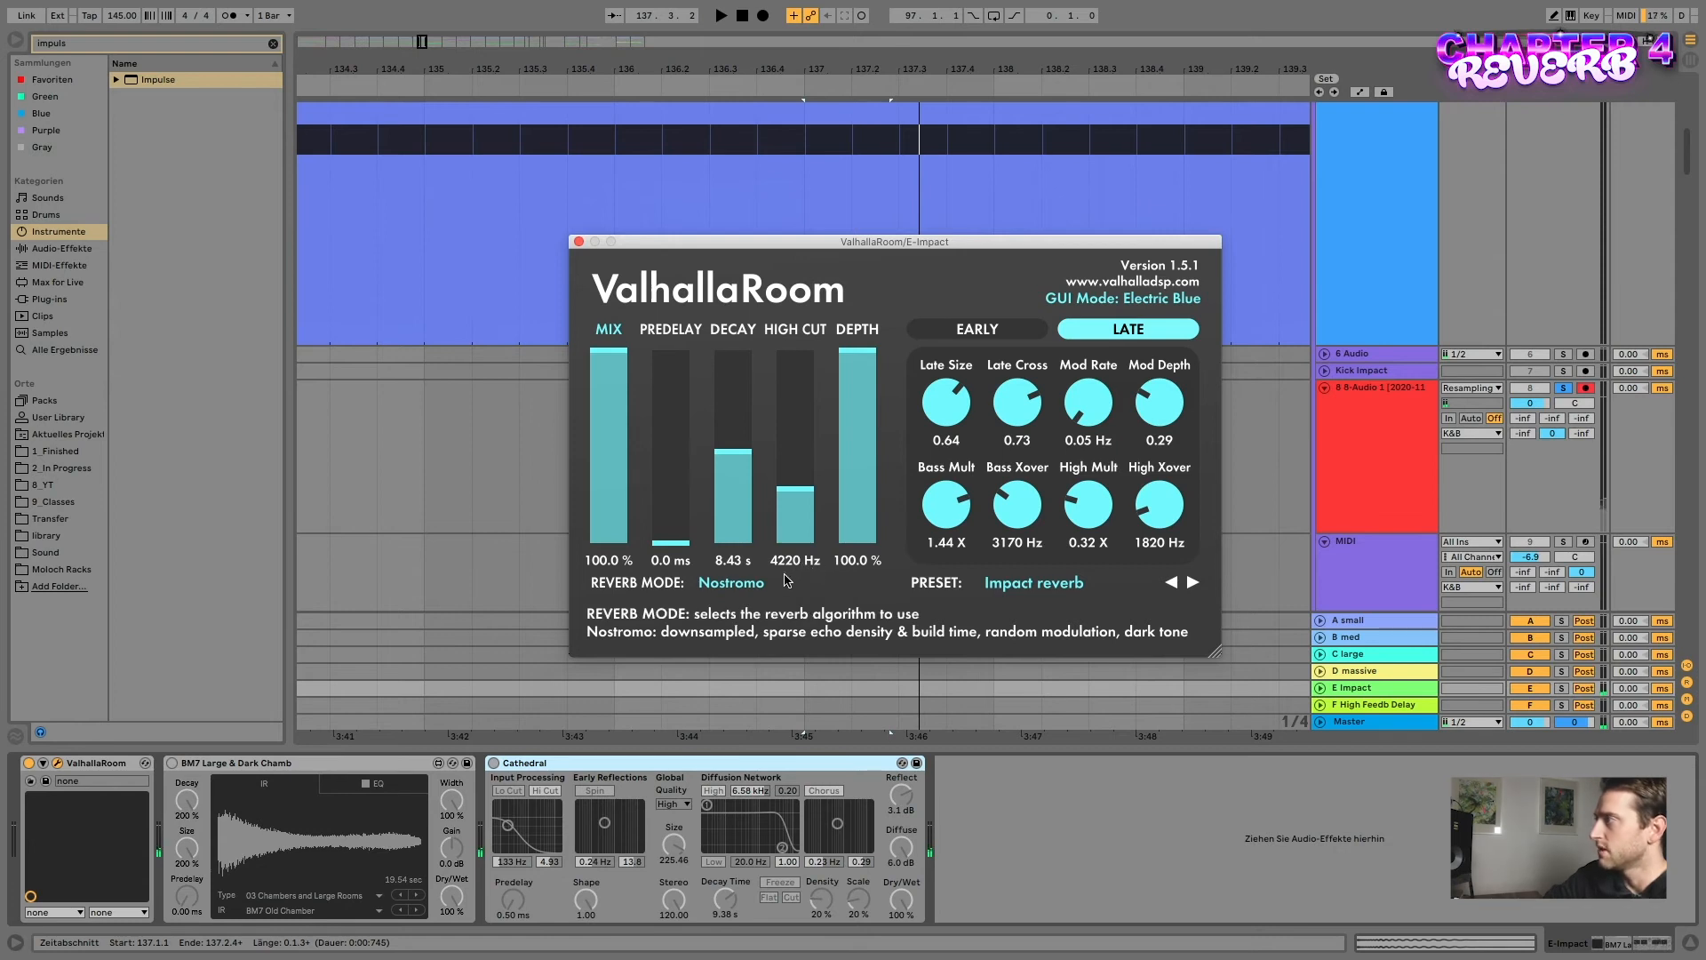
{"action": "left_click", "coordinate": [754, 589]}
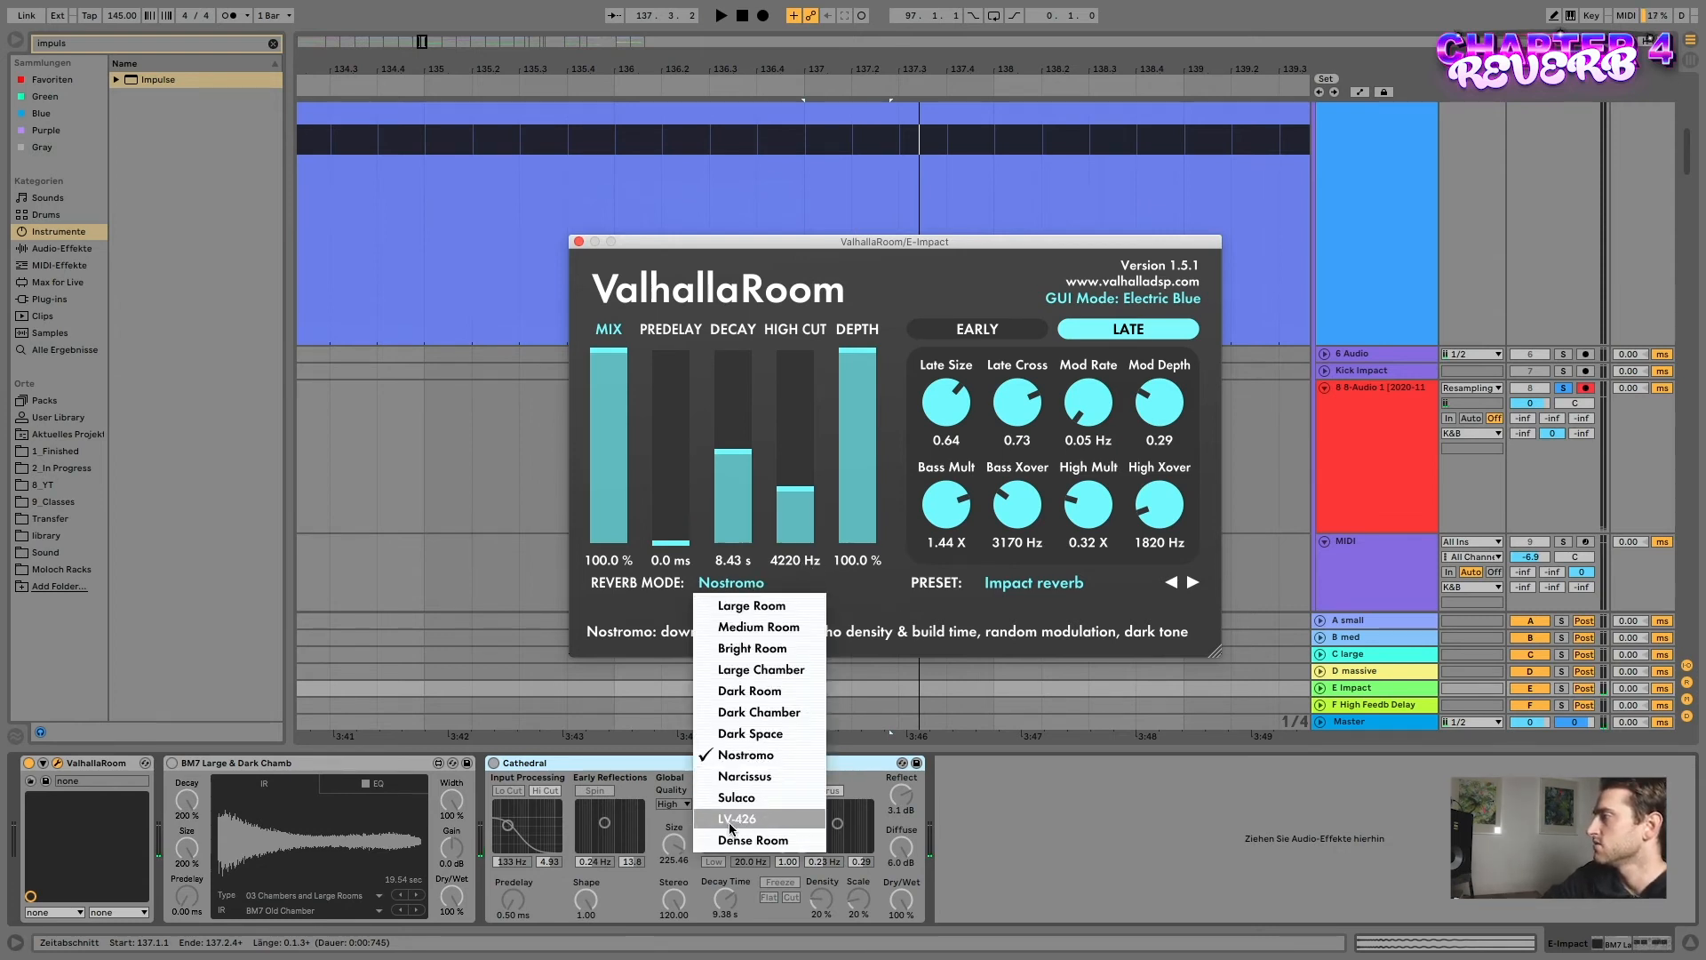
{"action": "left_click", "coordinate": [761, 821]}
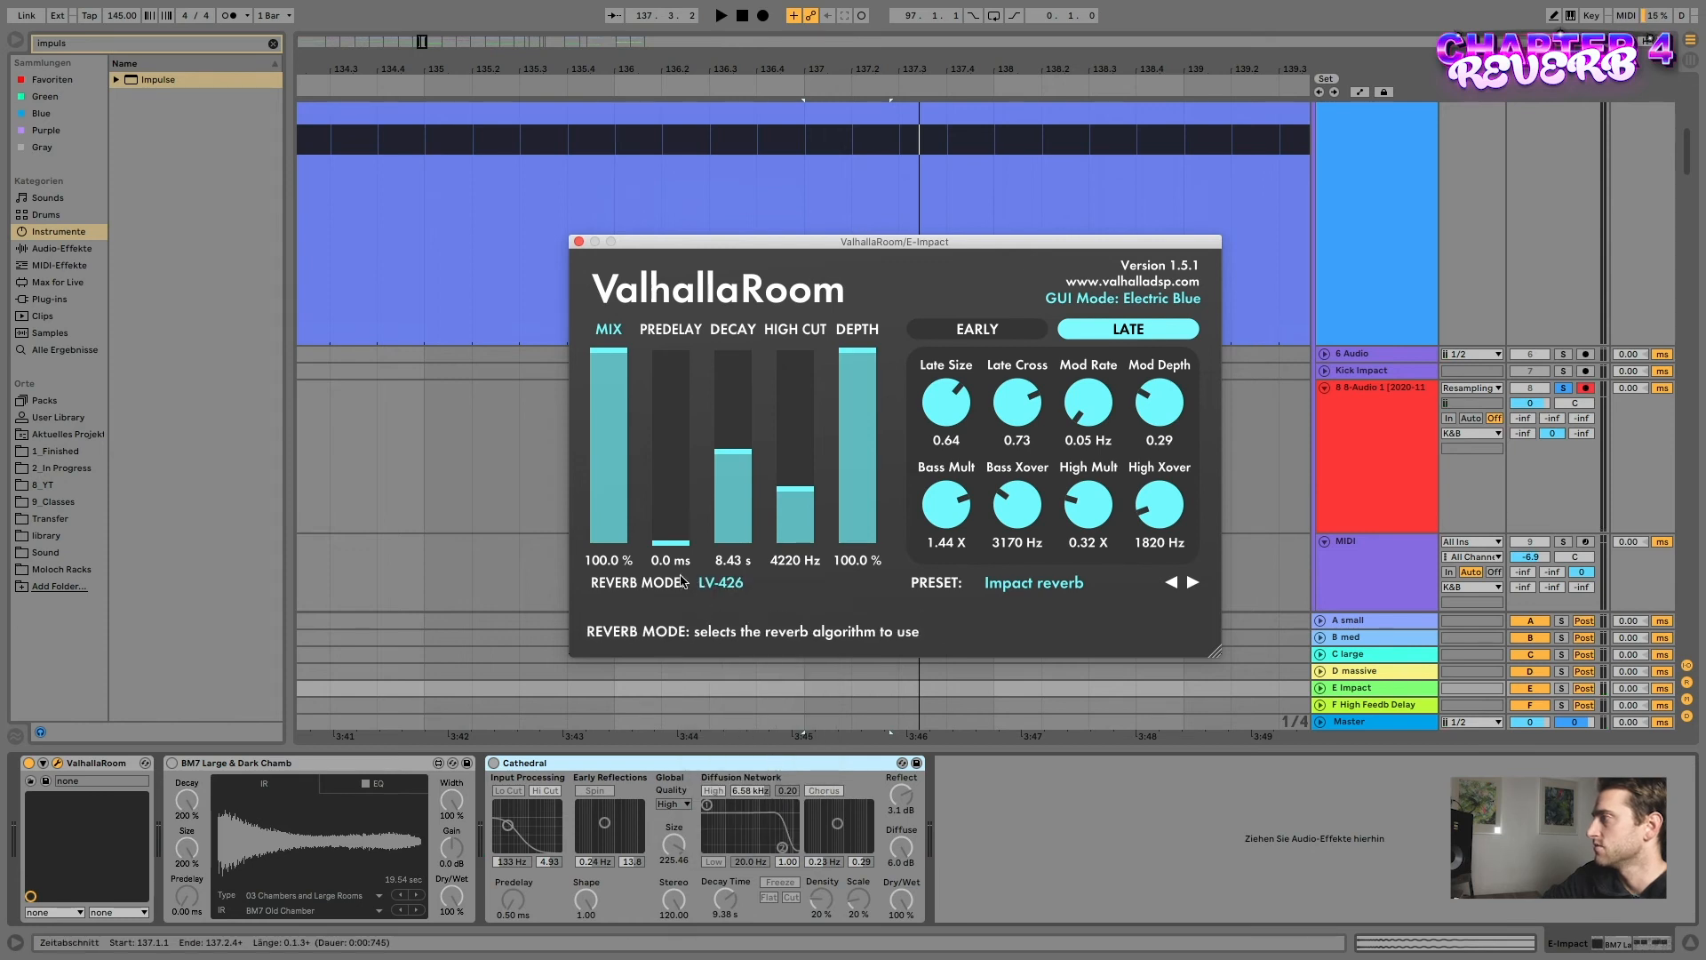
{"action": "key", "text": "space"}
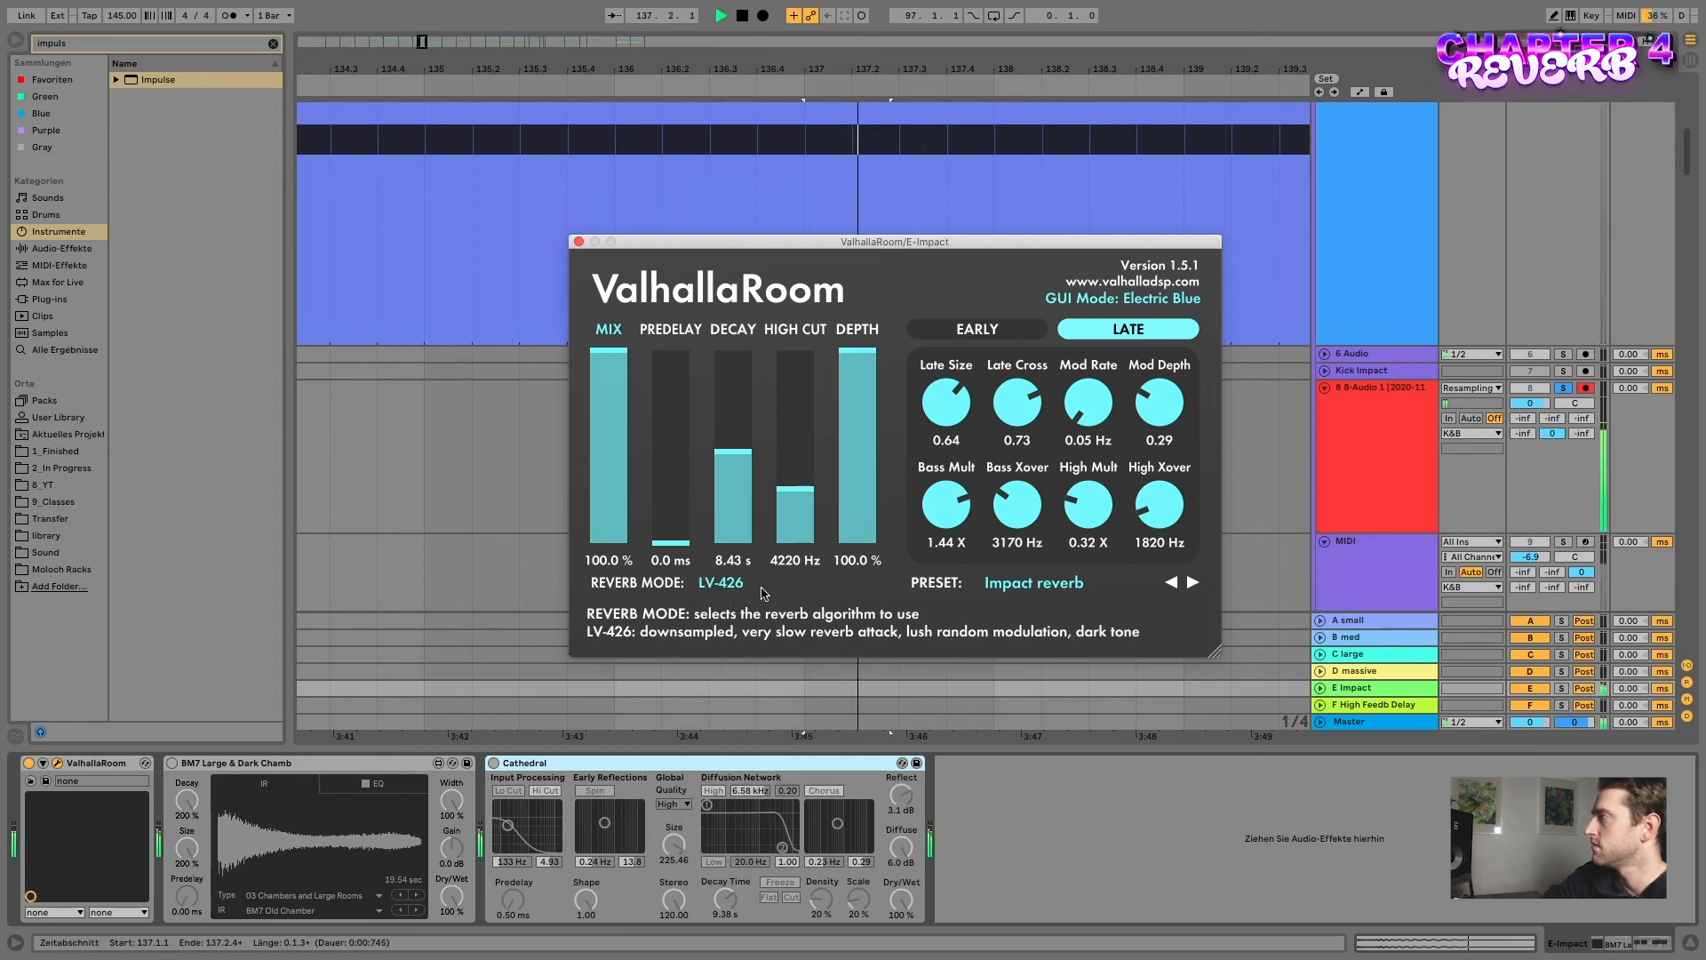
{"action": "key", "text": "space"}
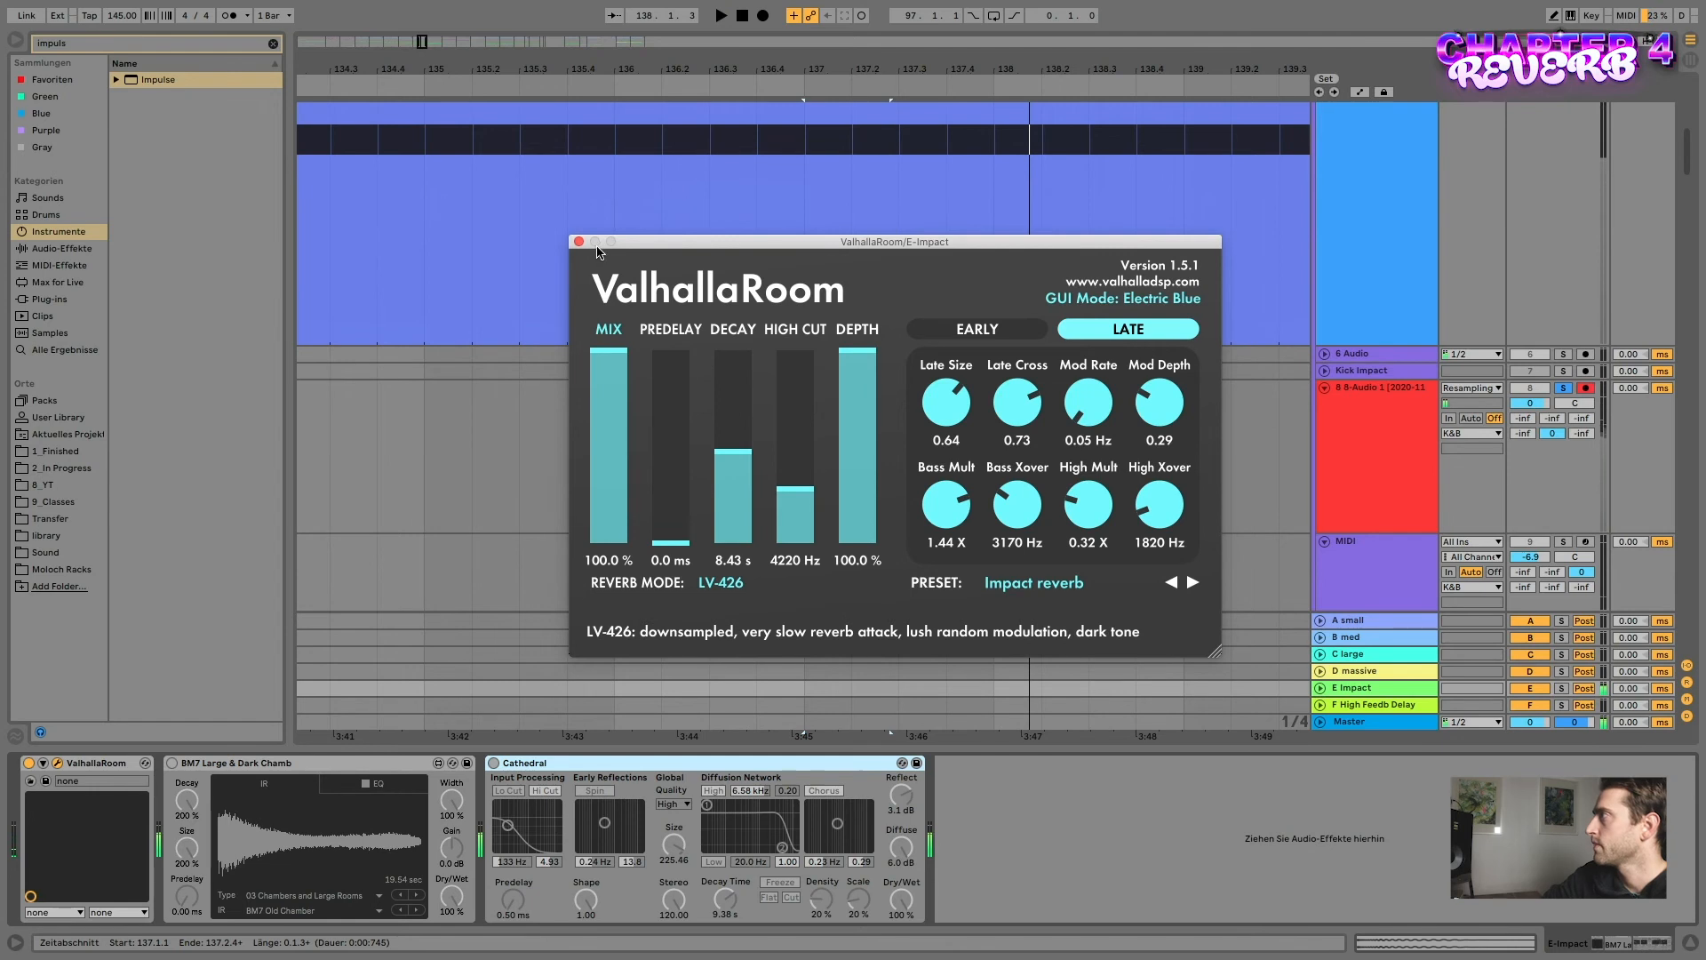
- Close the ValhallaRoom window and enable the BM7 Large & Dark Chamb convolution reverb on E Impact
{"action": "left_click", "coordinate": [579, 241]}
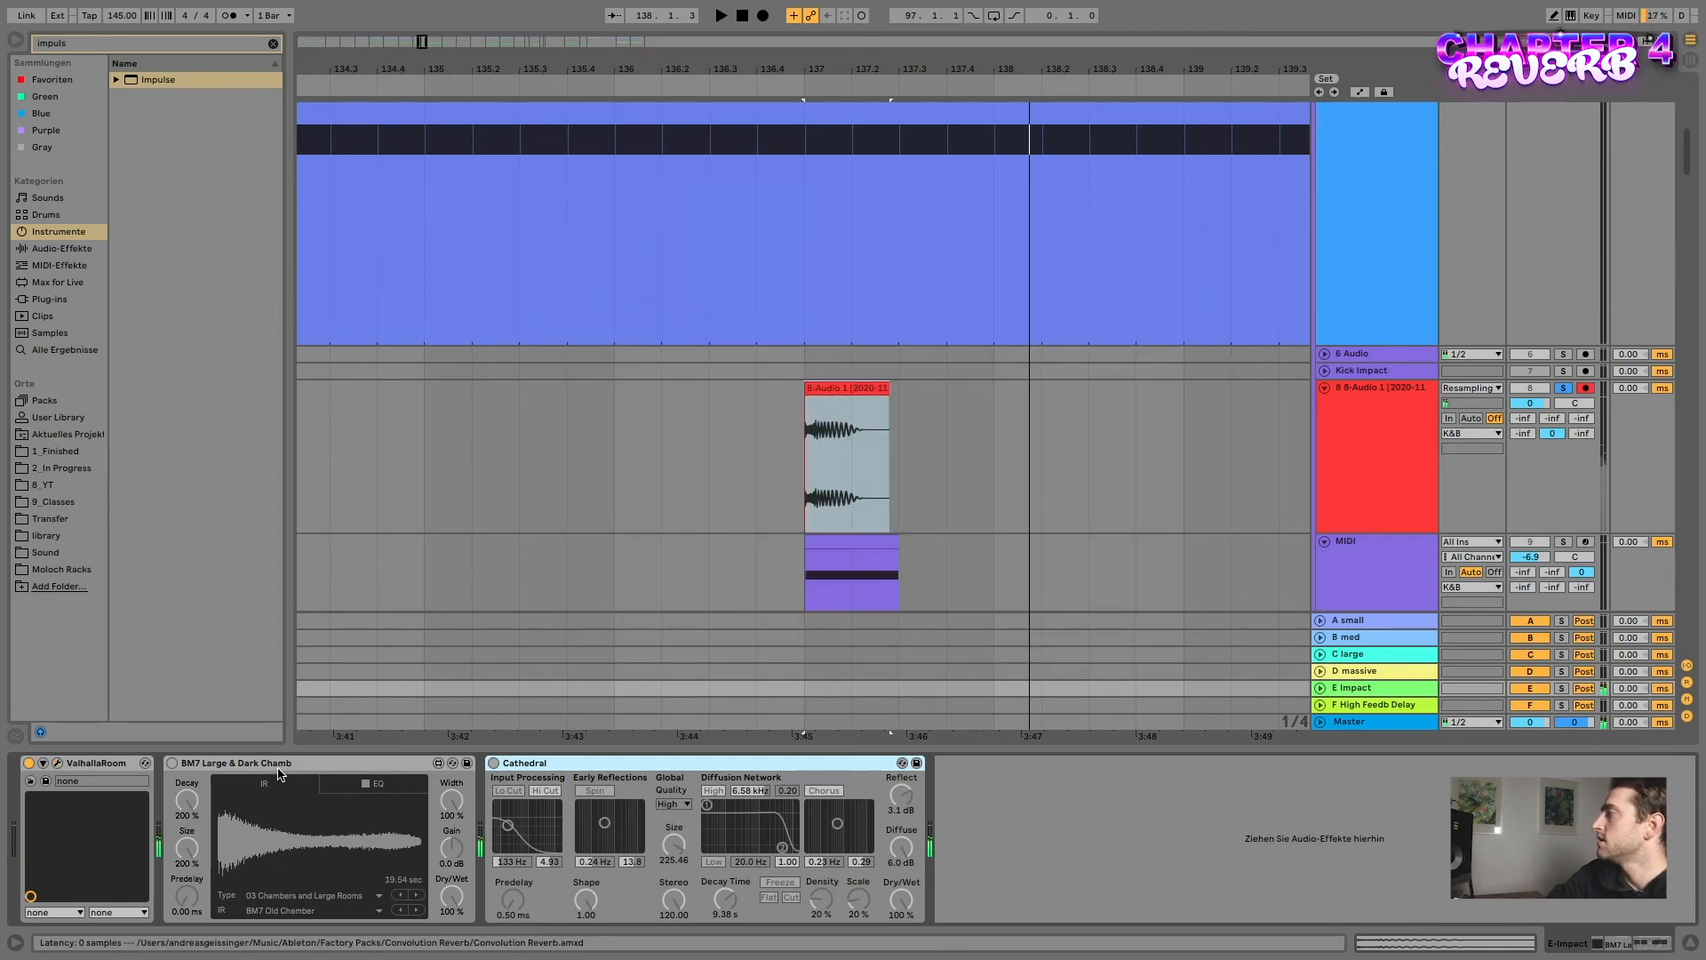
{"action": "left_click", "coordinate": [172, 763]}
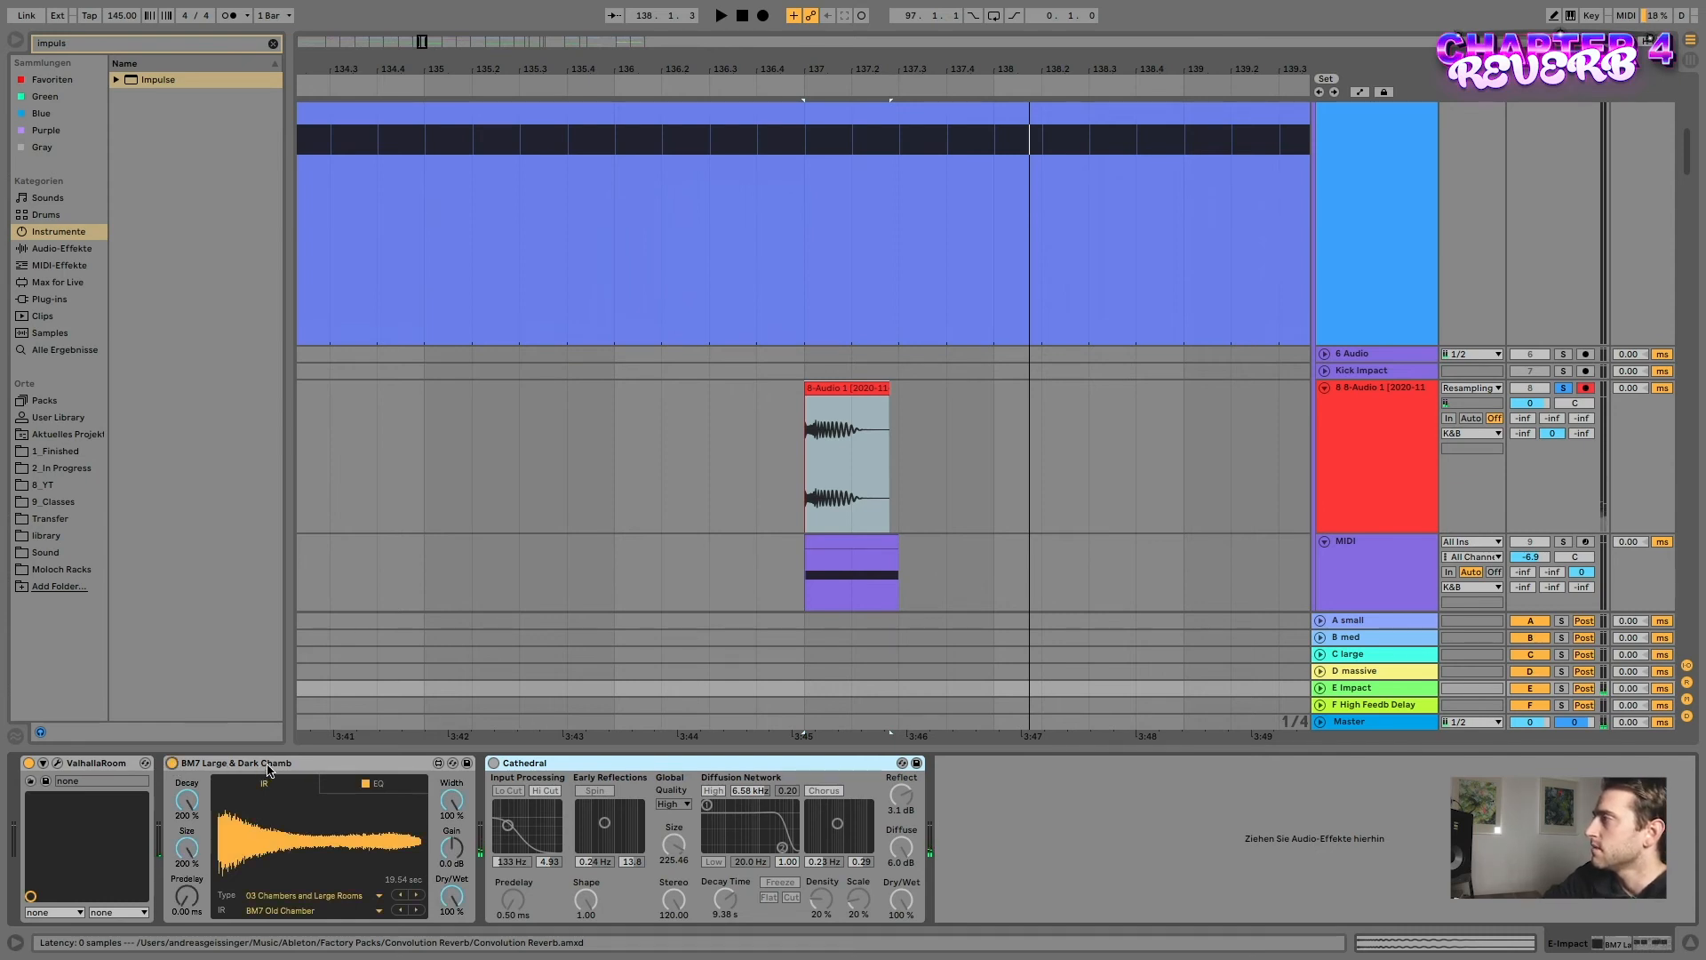
- Switch to the browser and review the Convolution Reverb pack page on ableton.com, including its address and Live version requirements
{"action": "key", "text": "super+Tab"}
{"action": "left_click", "coordinate": [828, 471]}
{"action": "left_click_drag", "start_coordinate": [325, 110], "coordinate": [732, 173]}
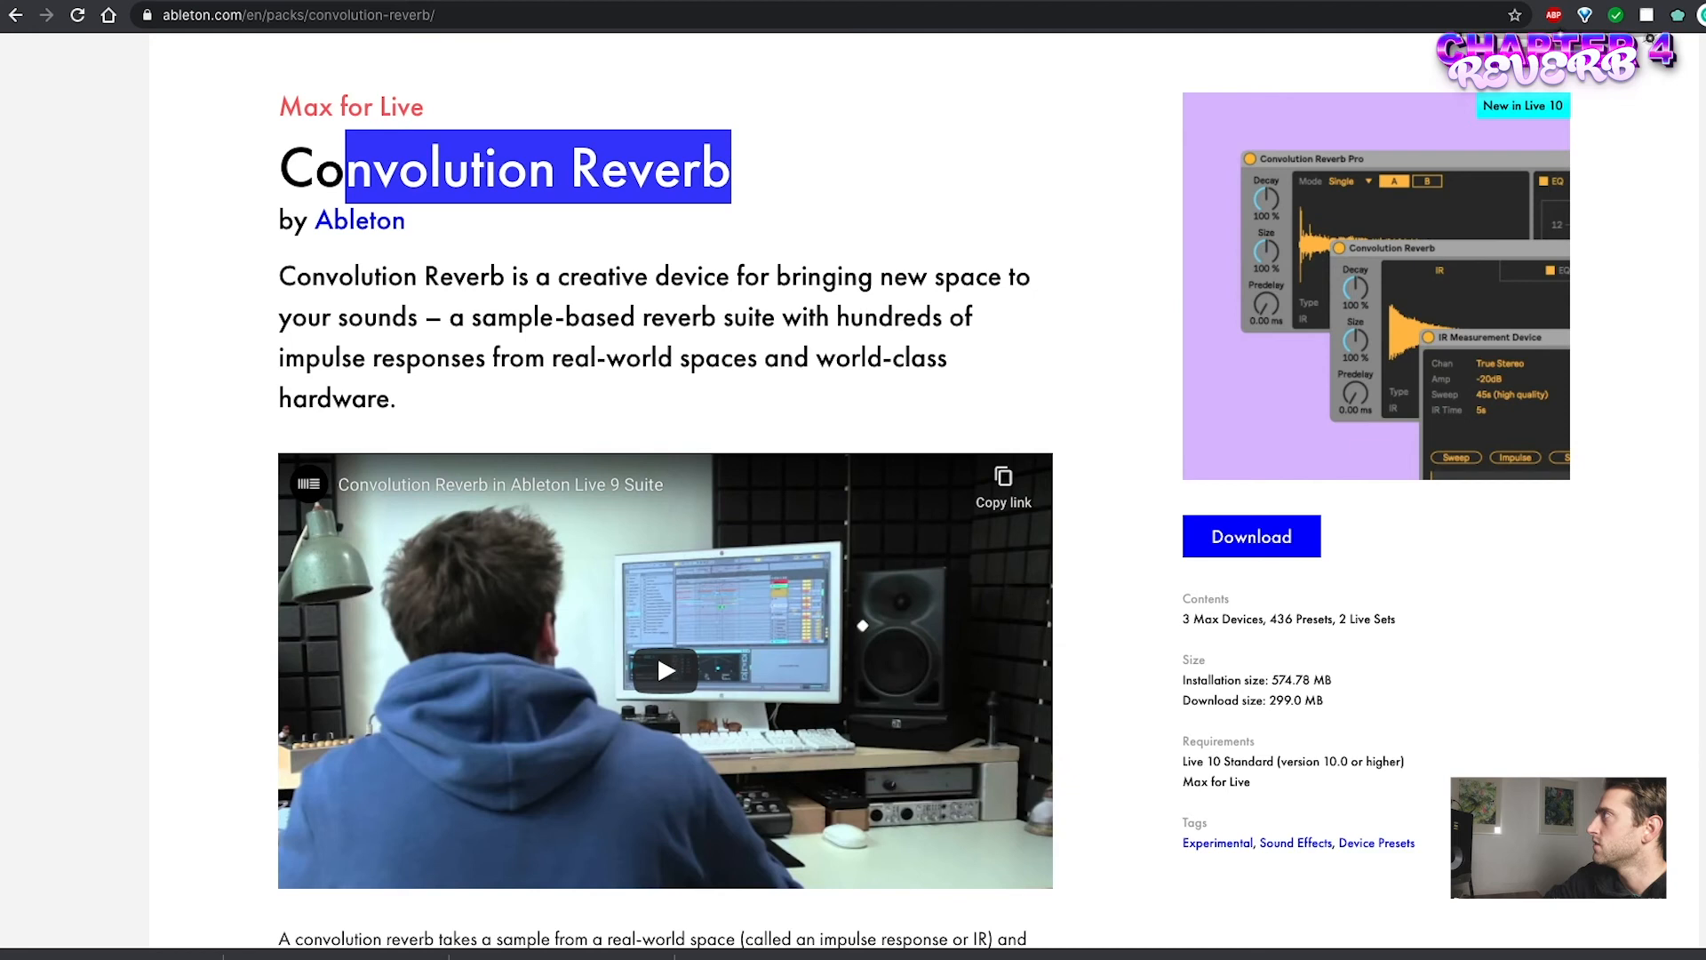
{"action": "left_click_drag", "start_coordinate": [210, 15], "coordinate": [120, 8]}
{"action": "left_click", "coordinate": [556, 13]}
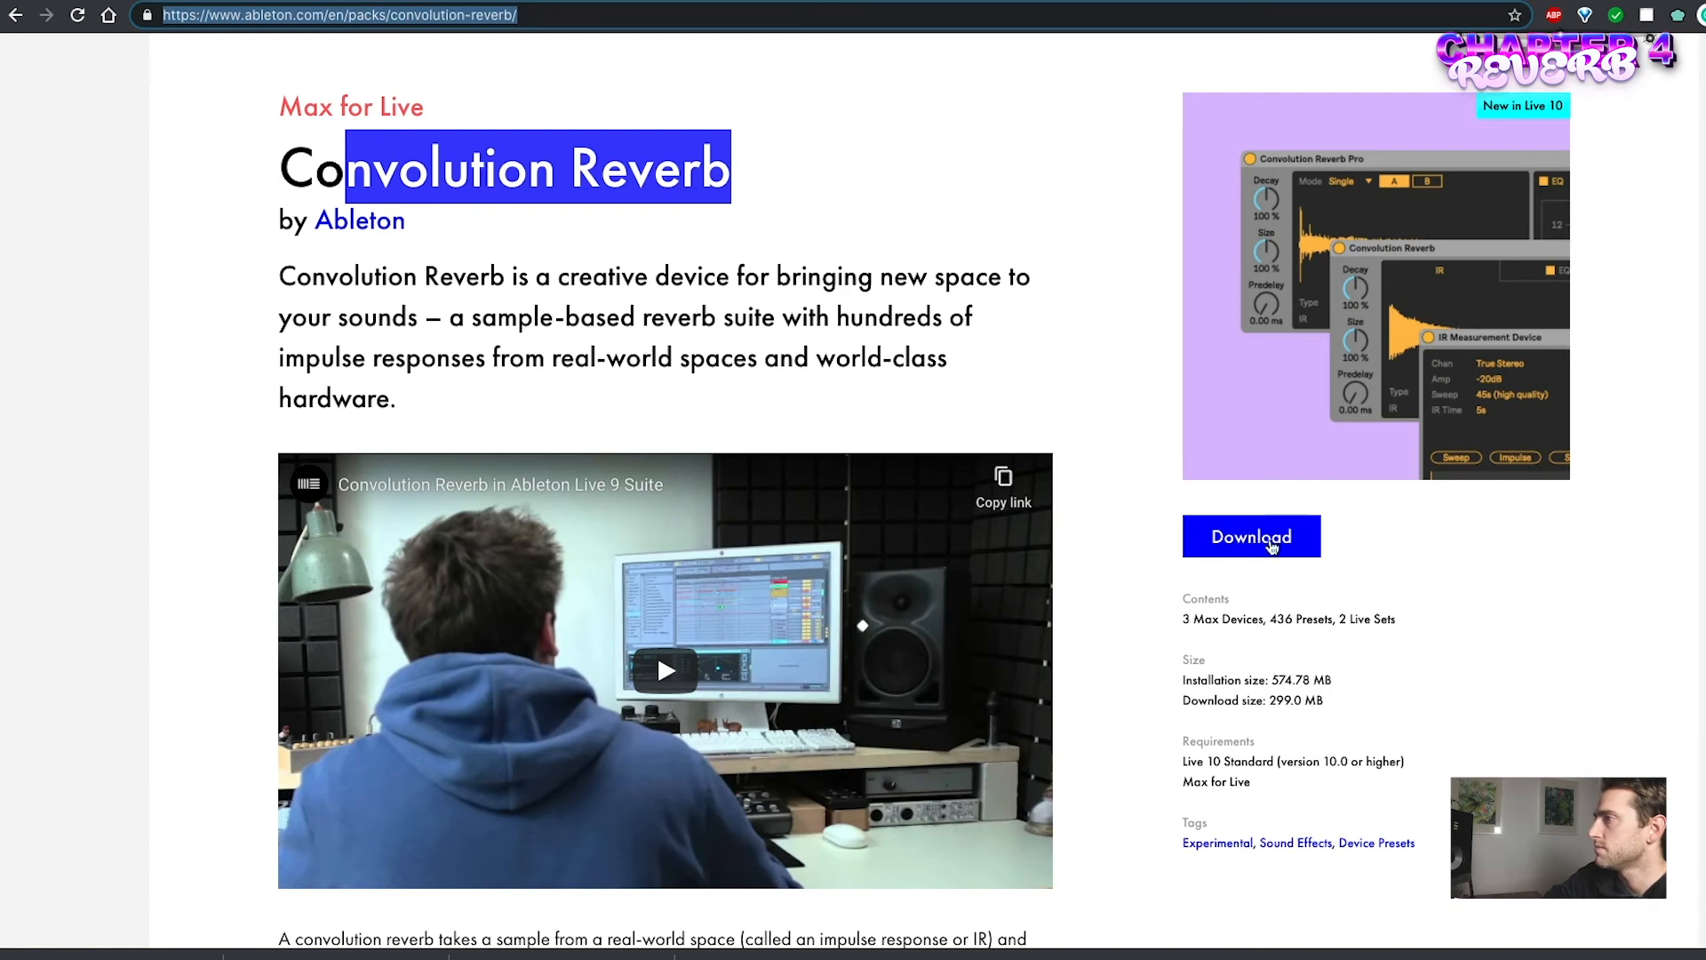
{"action": "left_click", "coordinate": [1186, 760]}
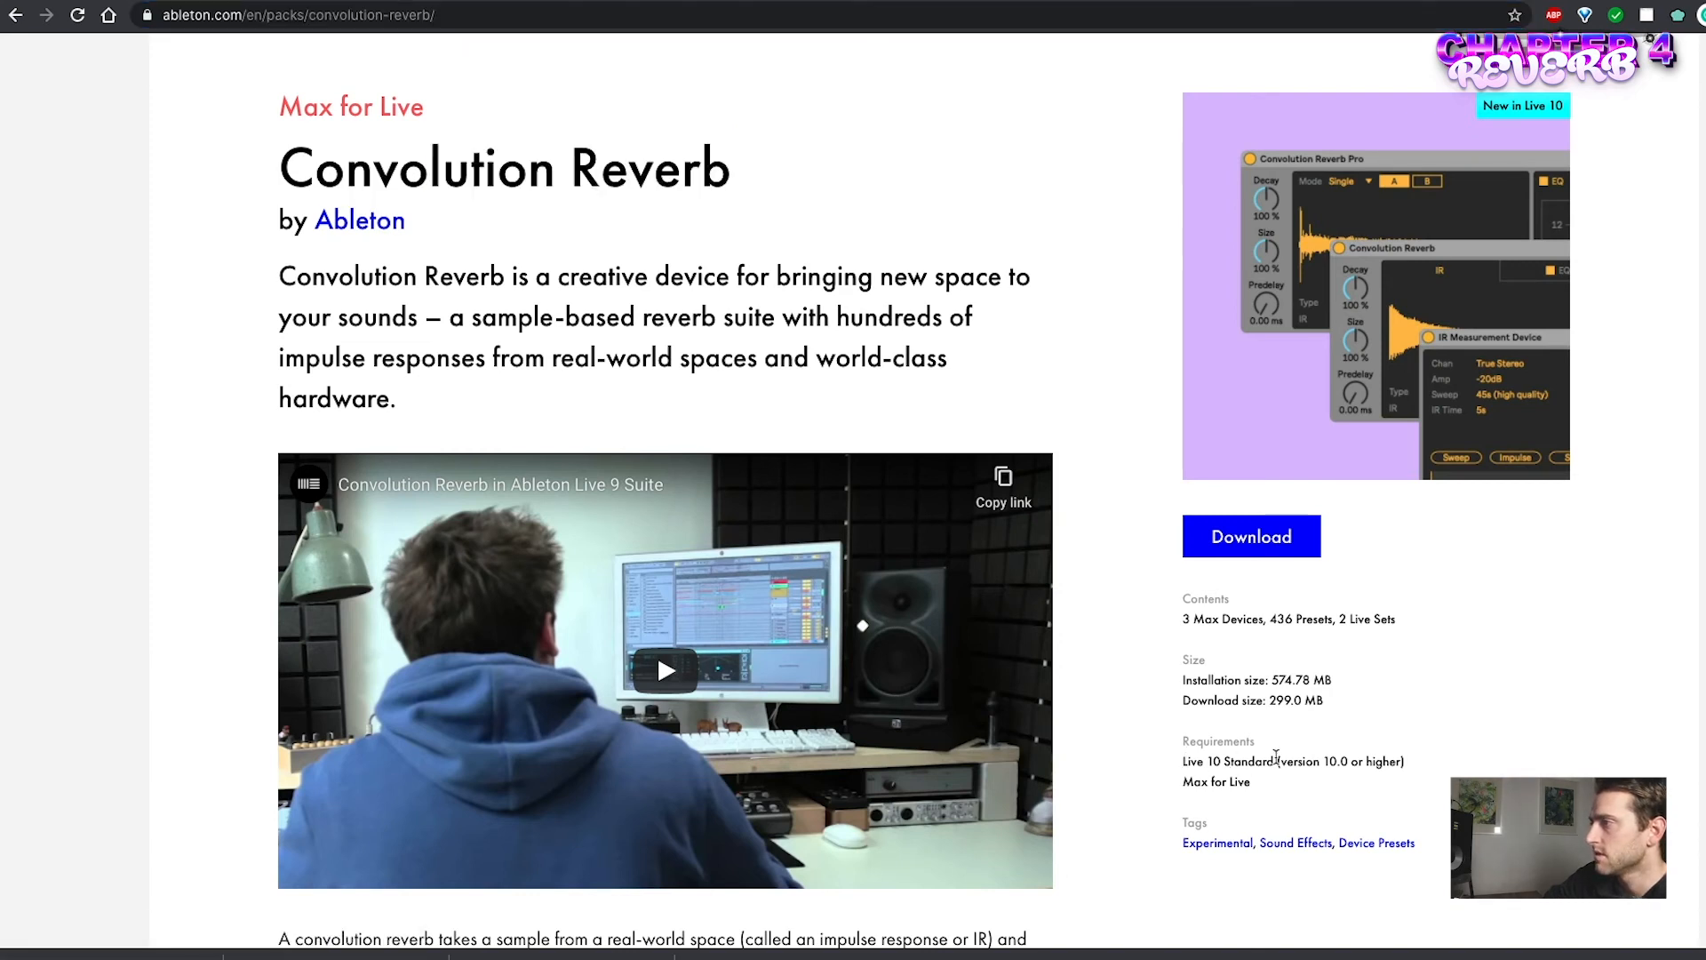
{"action": "left_click_drag", "start_coordinate": [1275, 761], "coordinate": [1189, 745]}
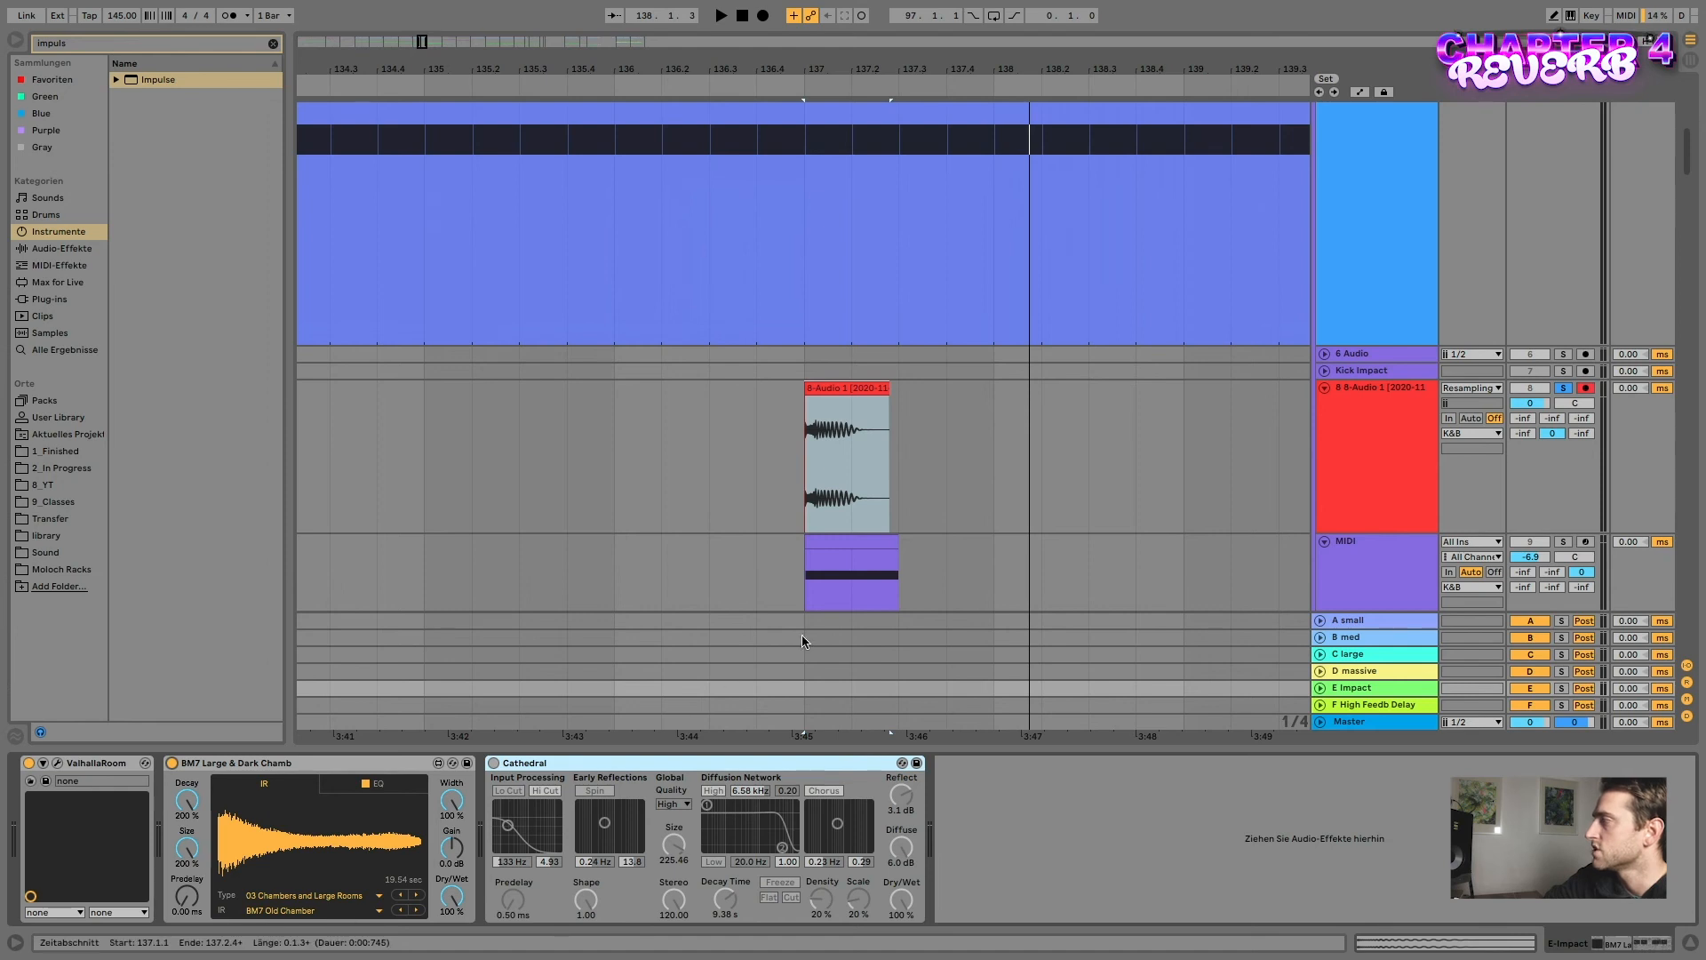
- Disable ValhallaRoom on the E Impact return and play the kick through the BM7 convolution reverb alone
{"action": "left_click", "coordinate": [28, 763]}
{"action": "key", "text": "space"}
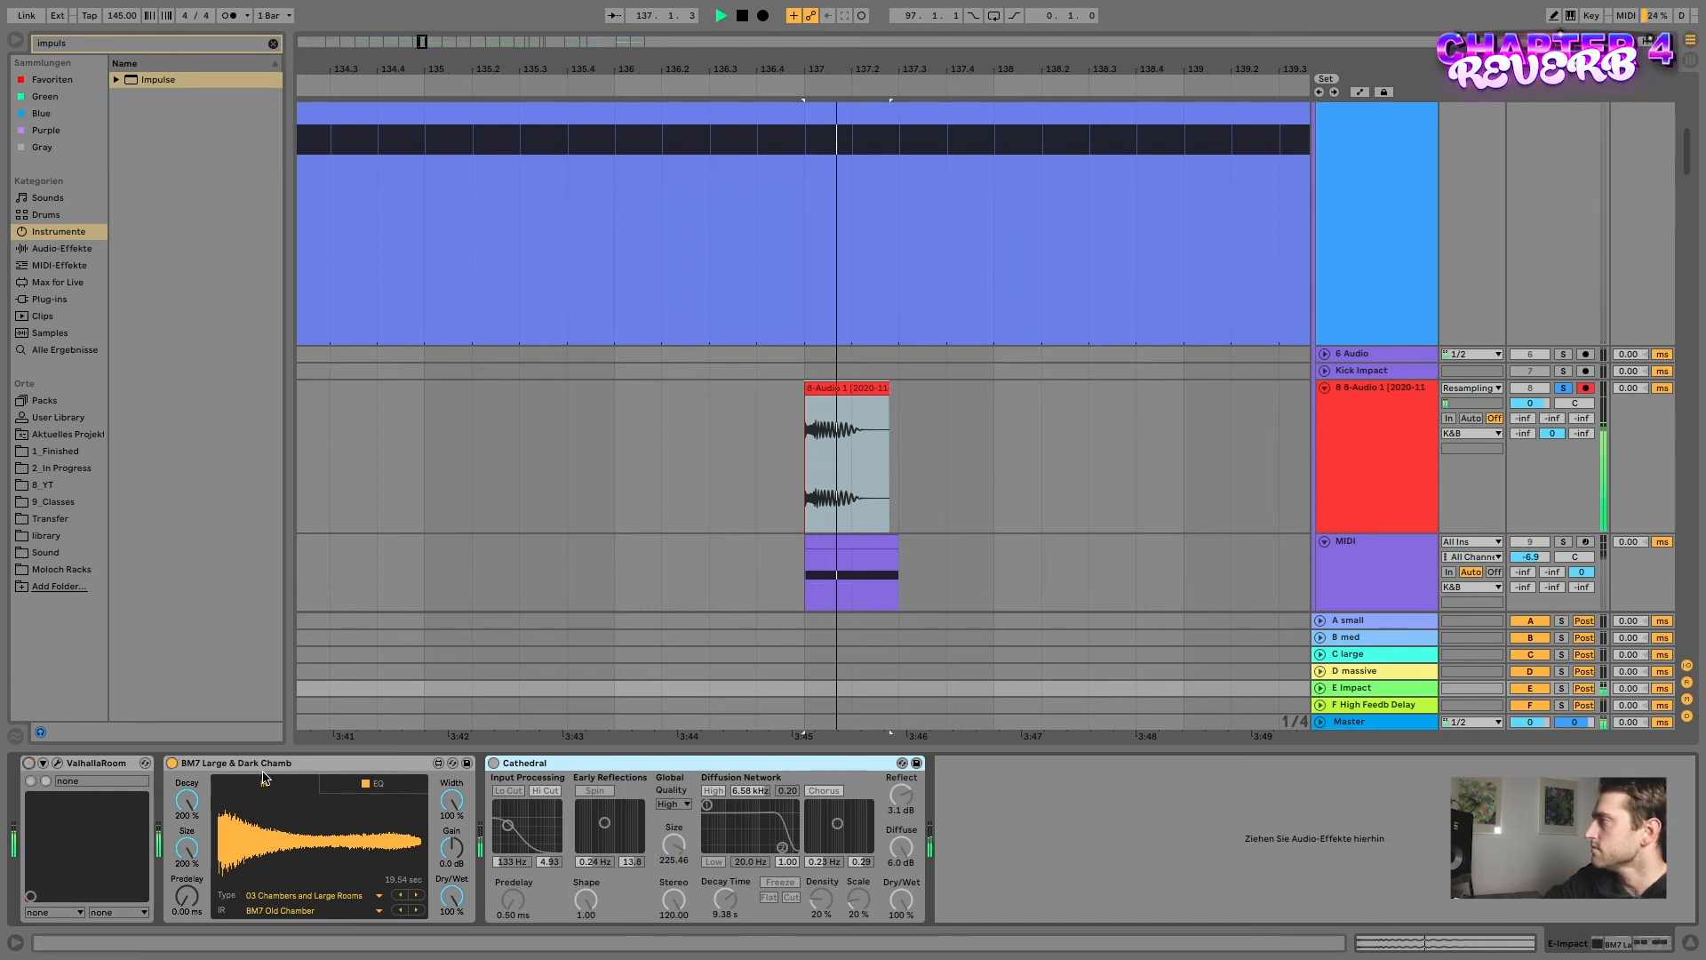
{"action": "key", "text": "space"}
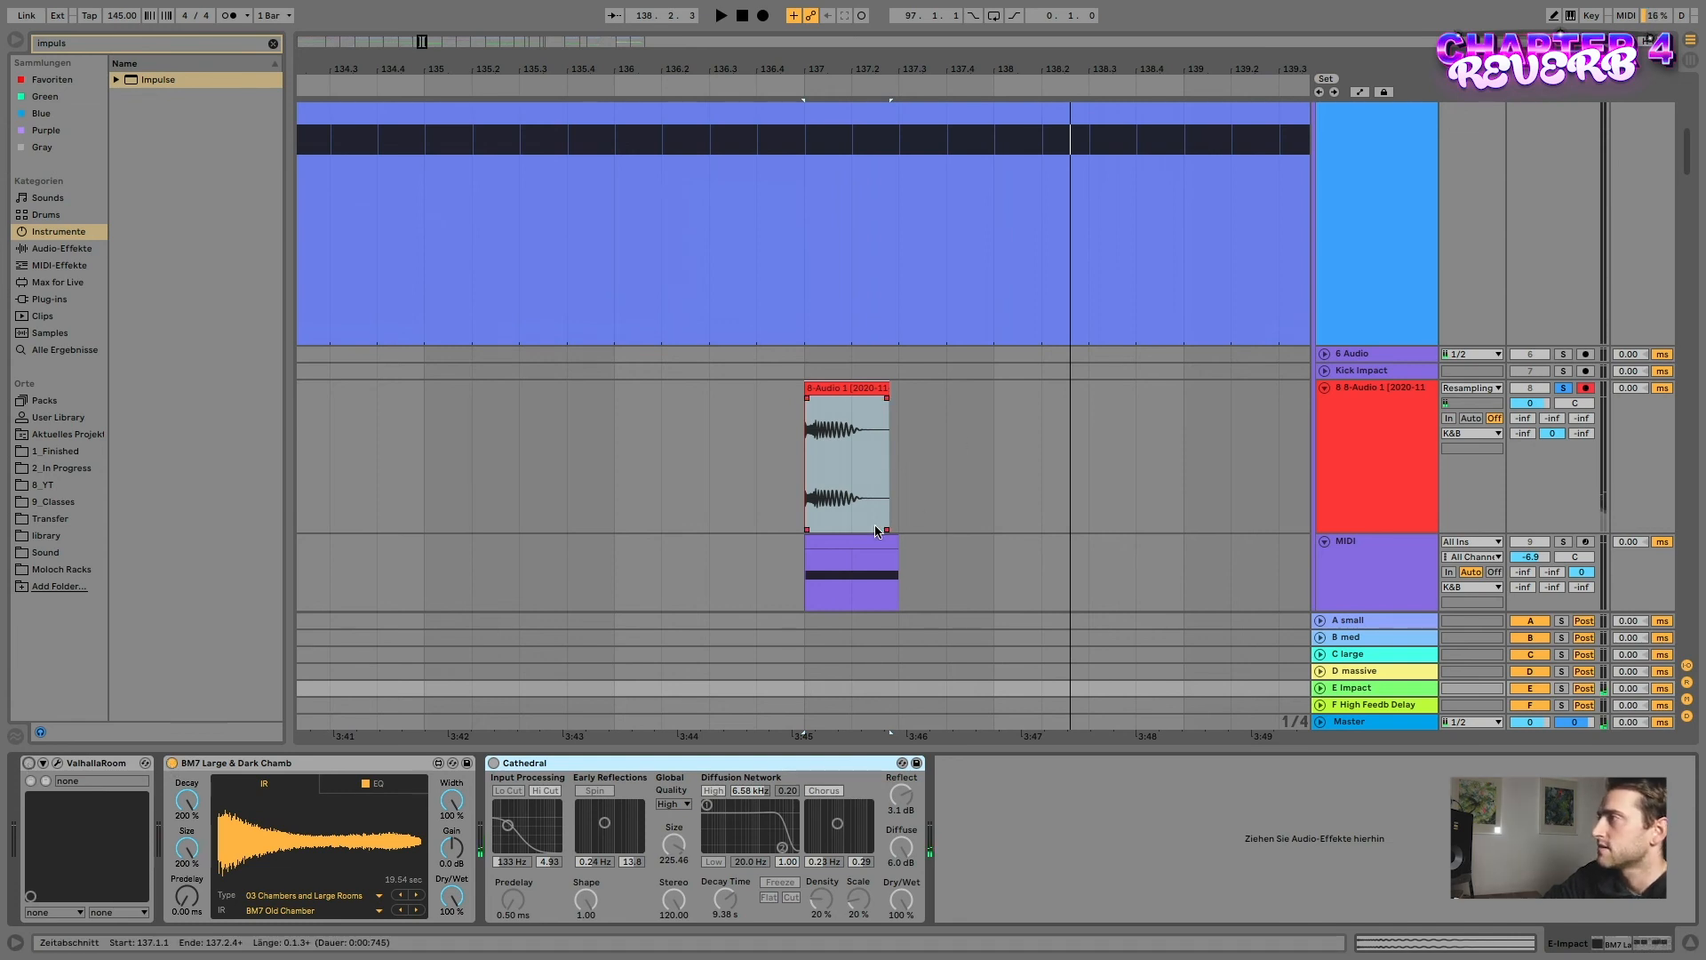
{"action": "left_click", "coordinate": [880, 569]}
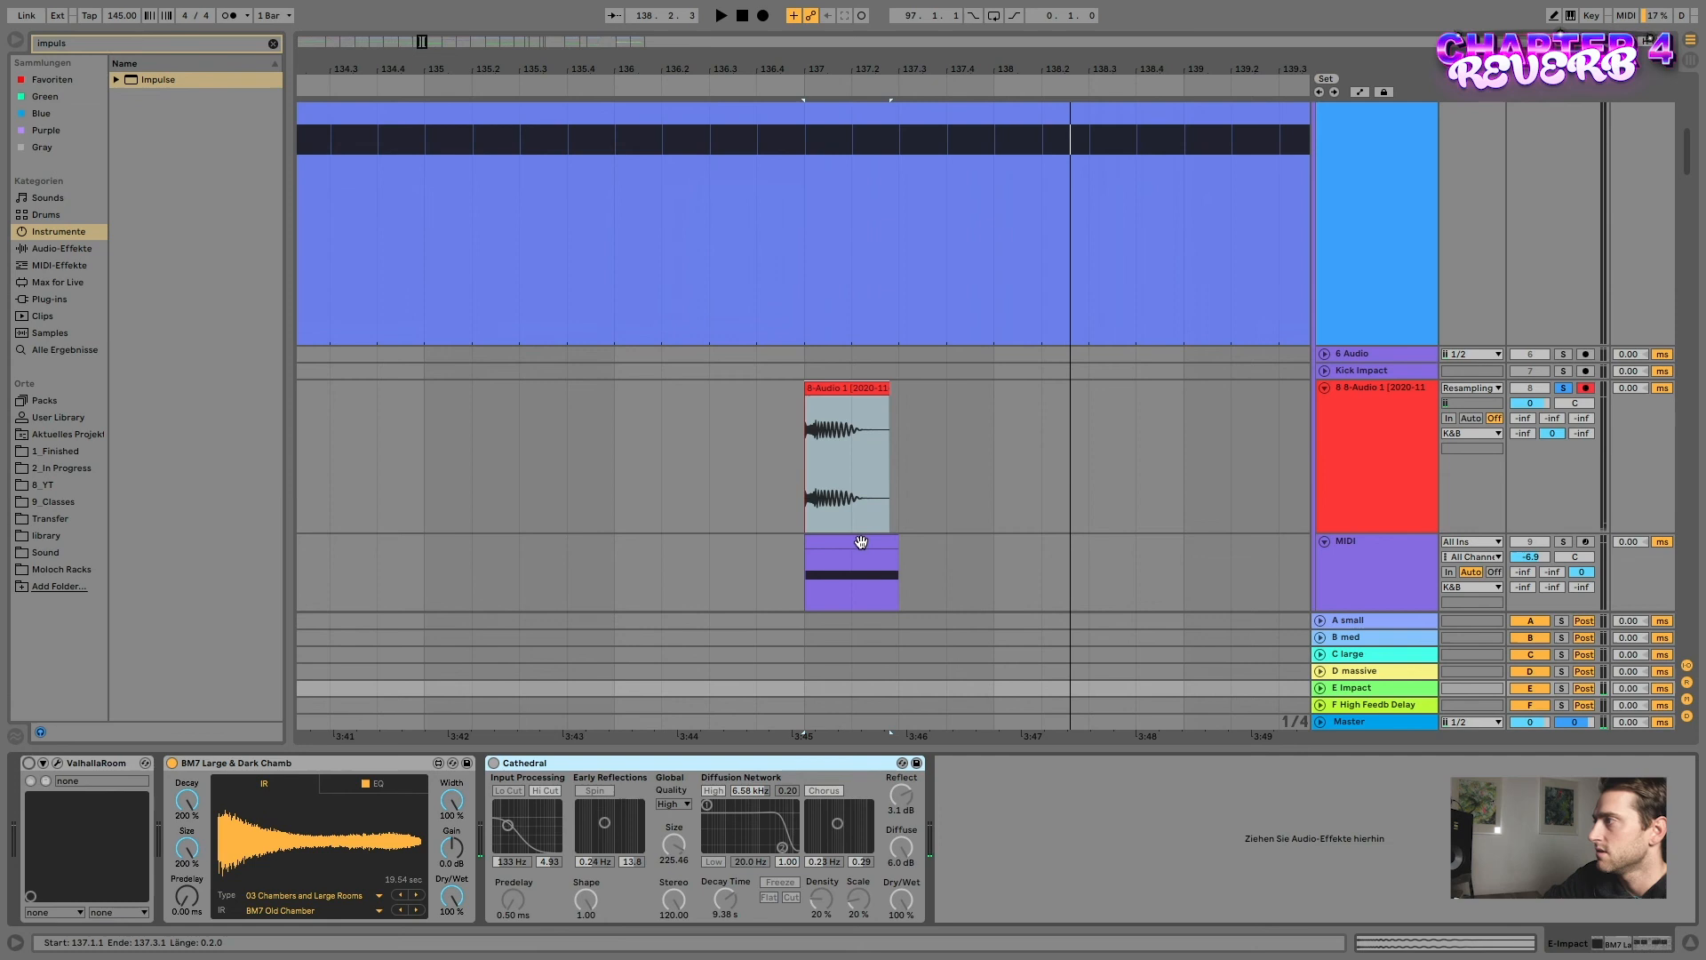
{"action": "scroll", "coordinate": [879, 537], "scroll_direction": "down", "scroll_amount": 2}
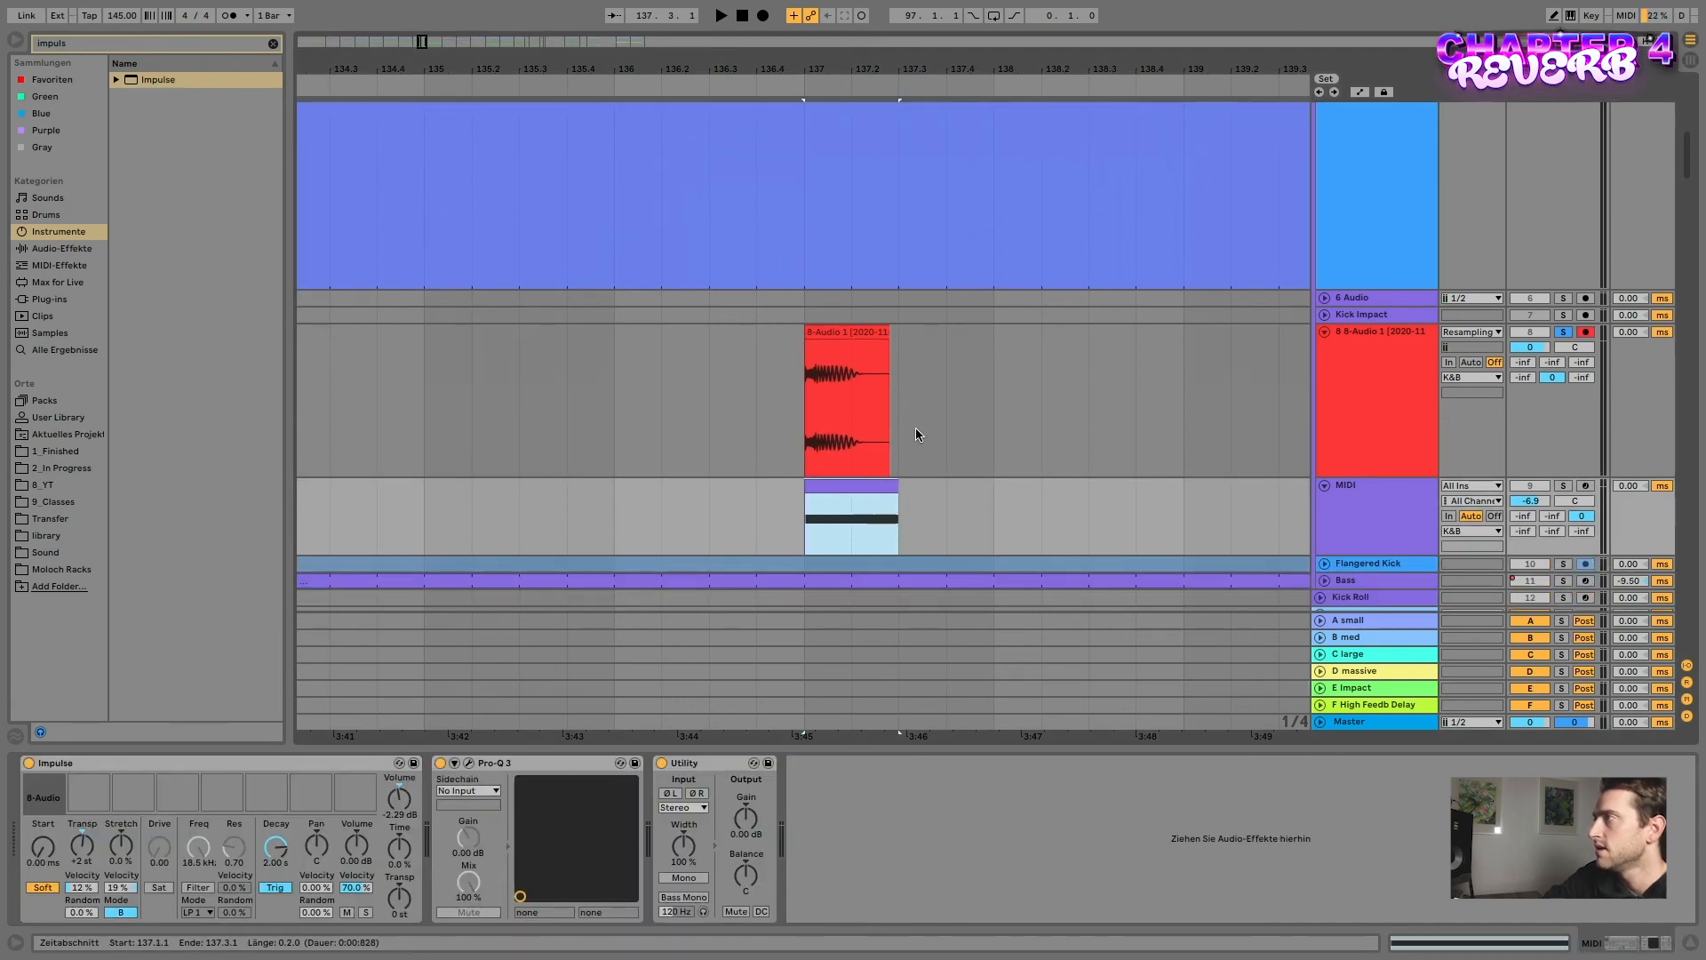
{"action": "left_click", "coordinate": [860, 331]}
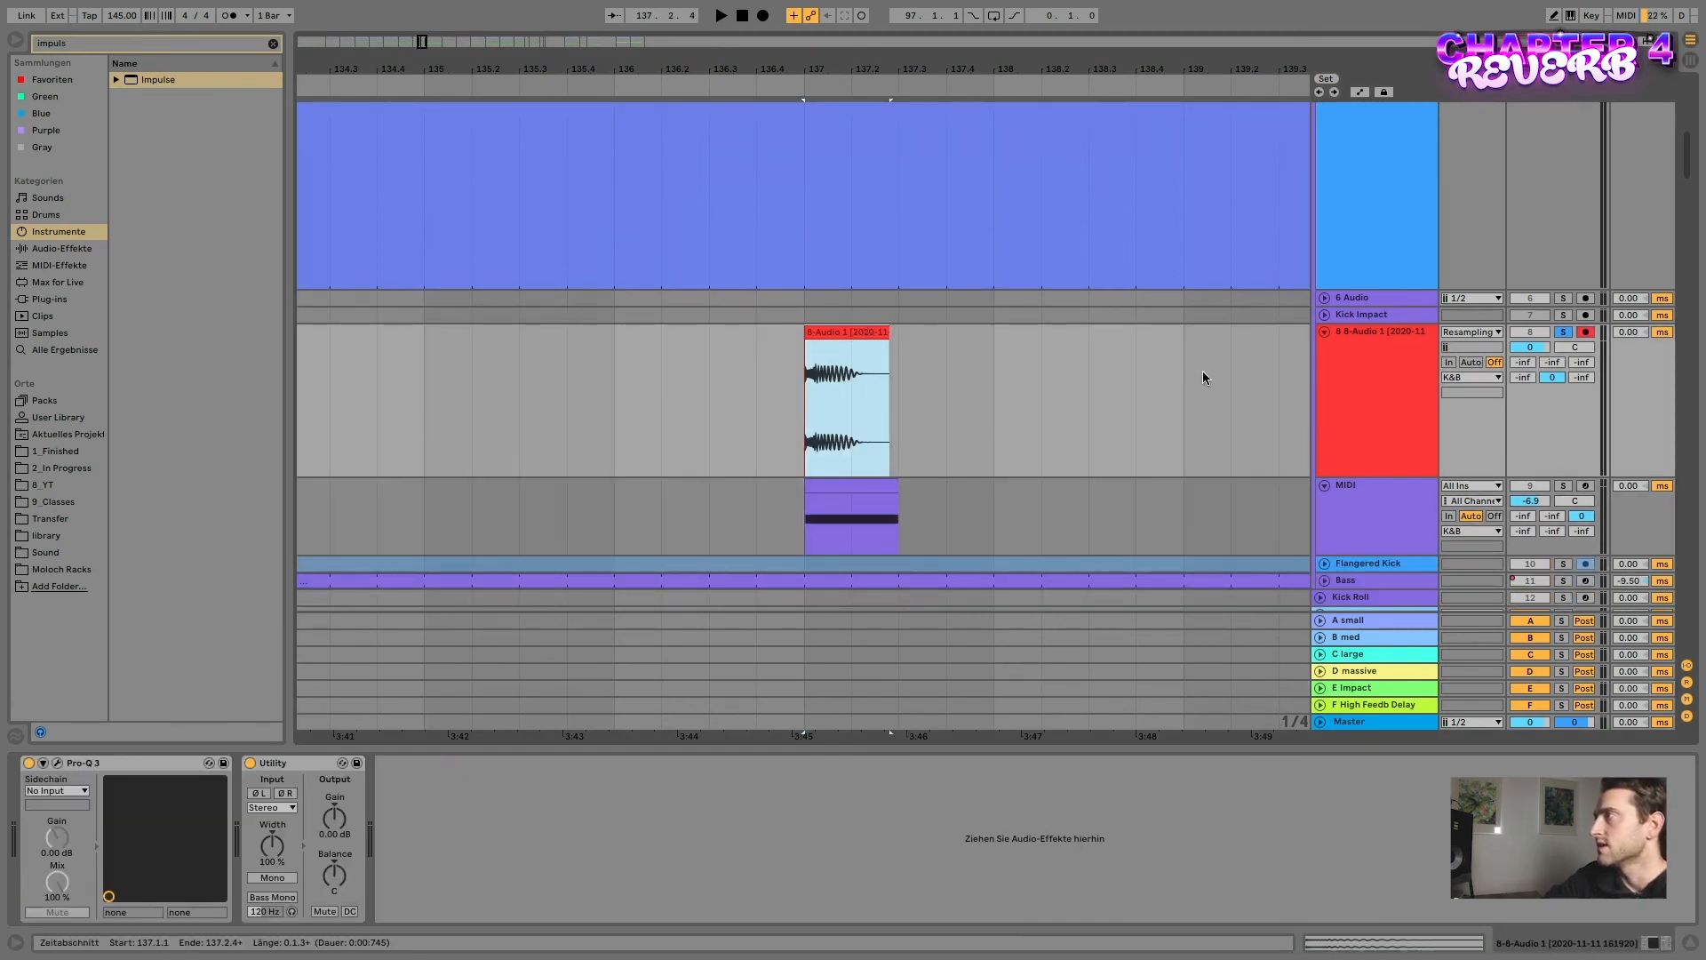
{"action": "left_click", "coordinate": [1393, 398]}
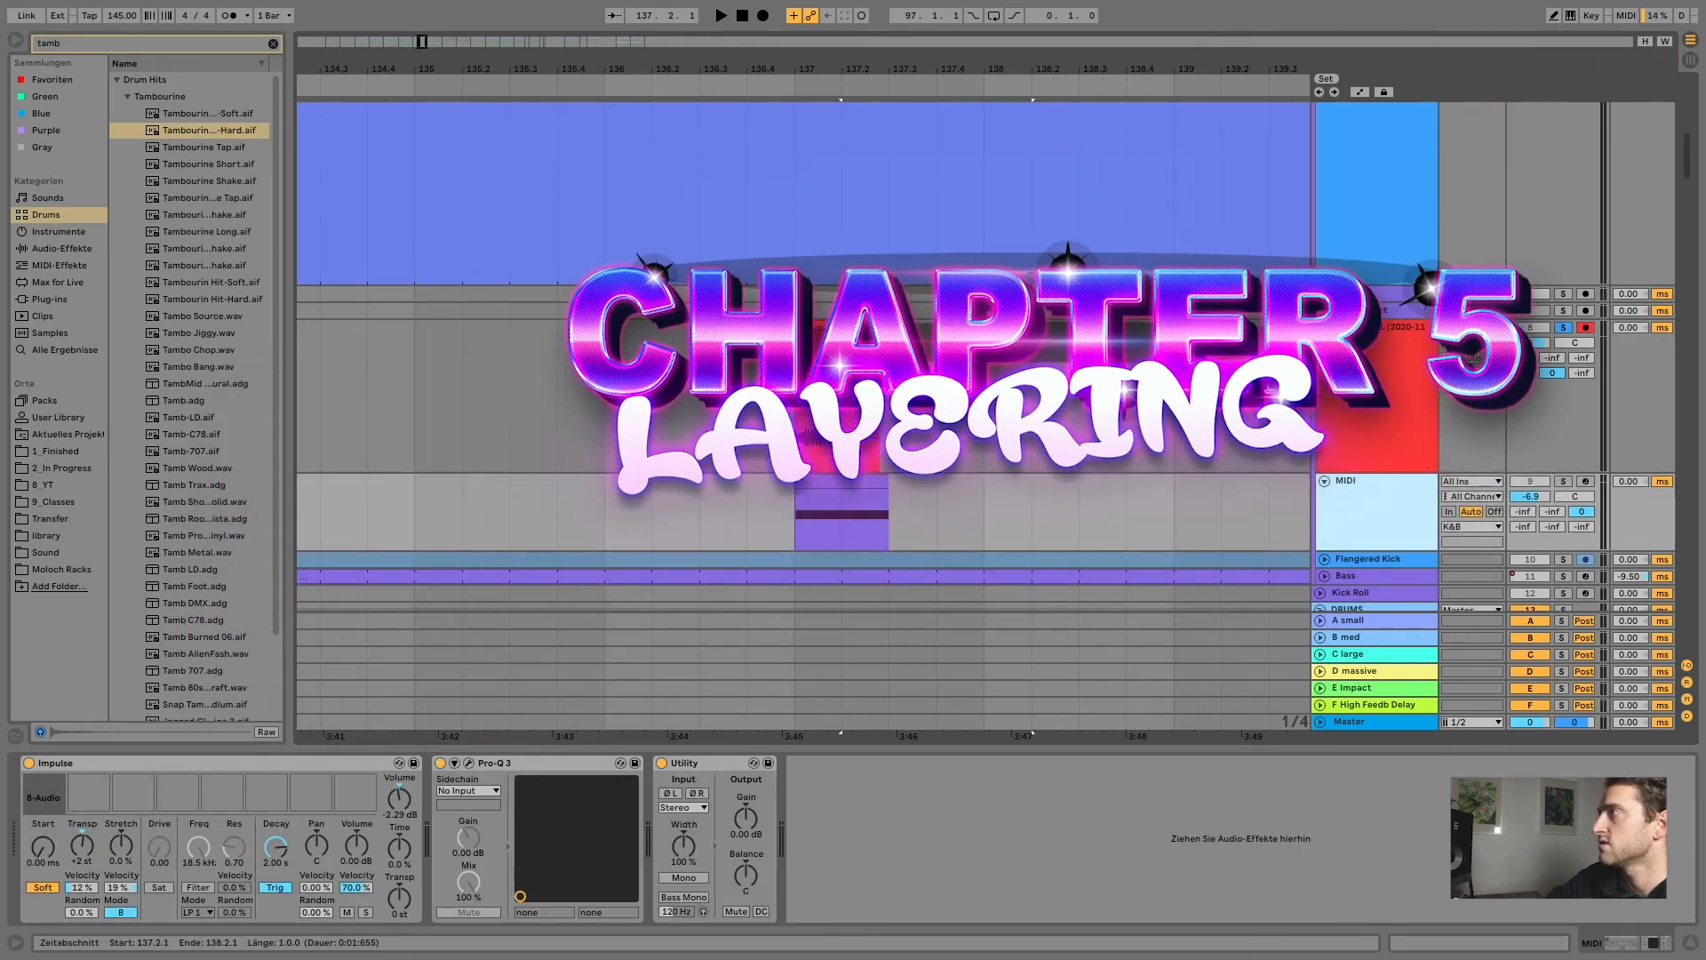
- Insert an audio track below the resampled kick track and place the Tambourine-BritishVintage-Stick-Hard sample on it at 137.2.1
{"action": "left_click", "coordinate": [1393, 400]}
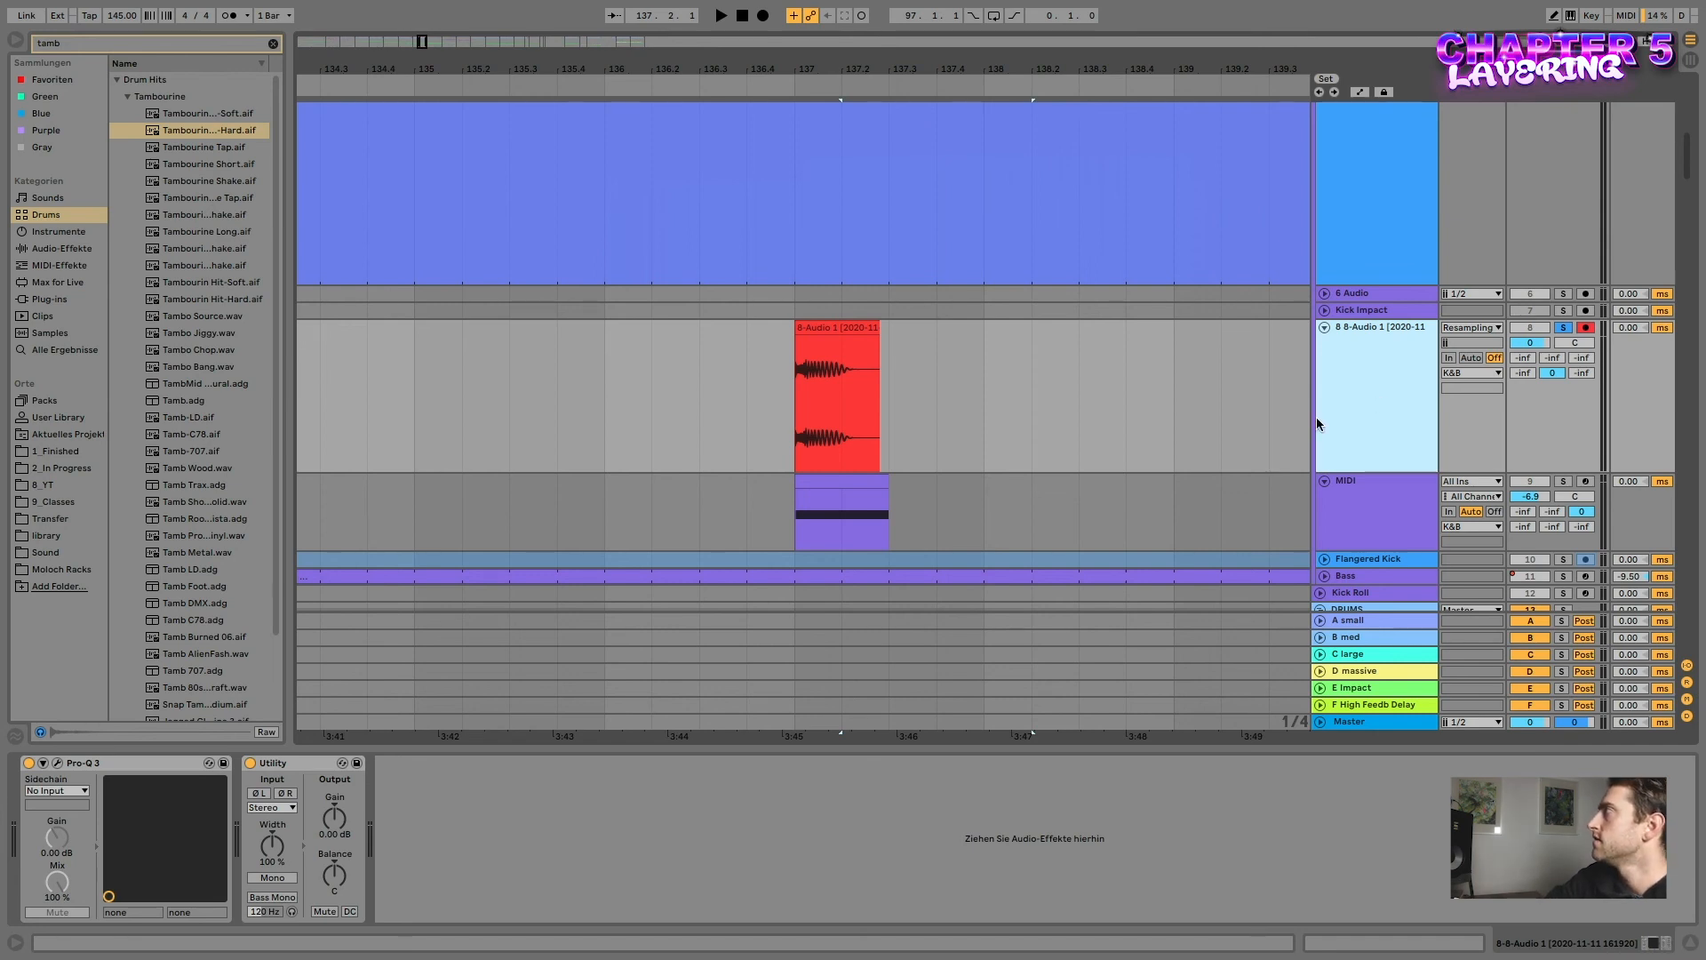
{"action": "key", "text": "ctrl+t"}
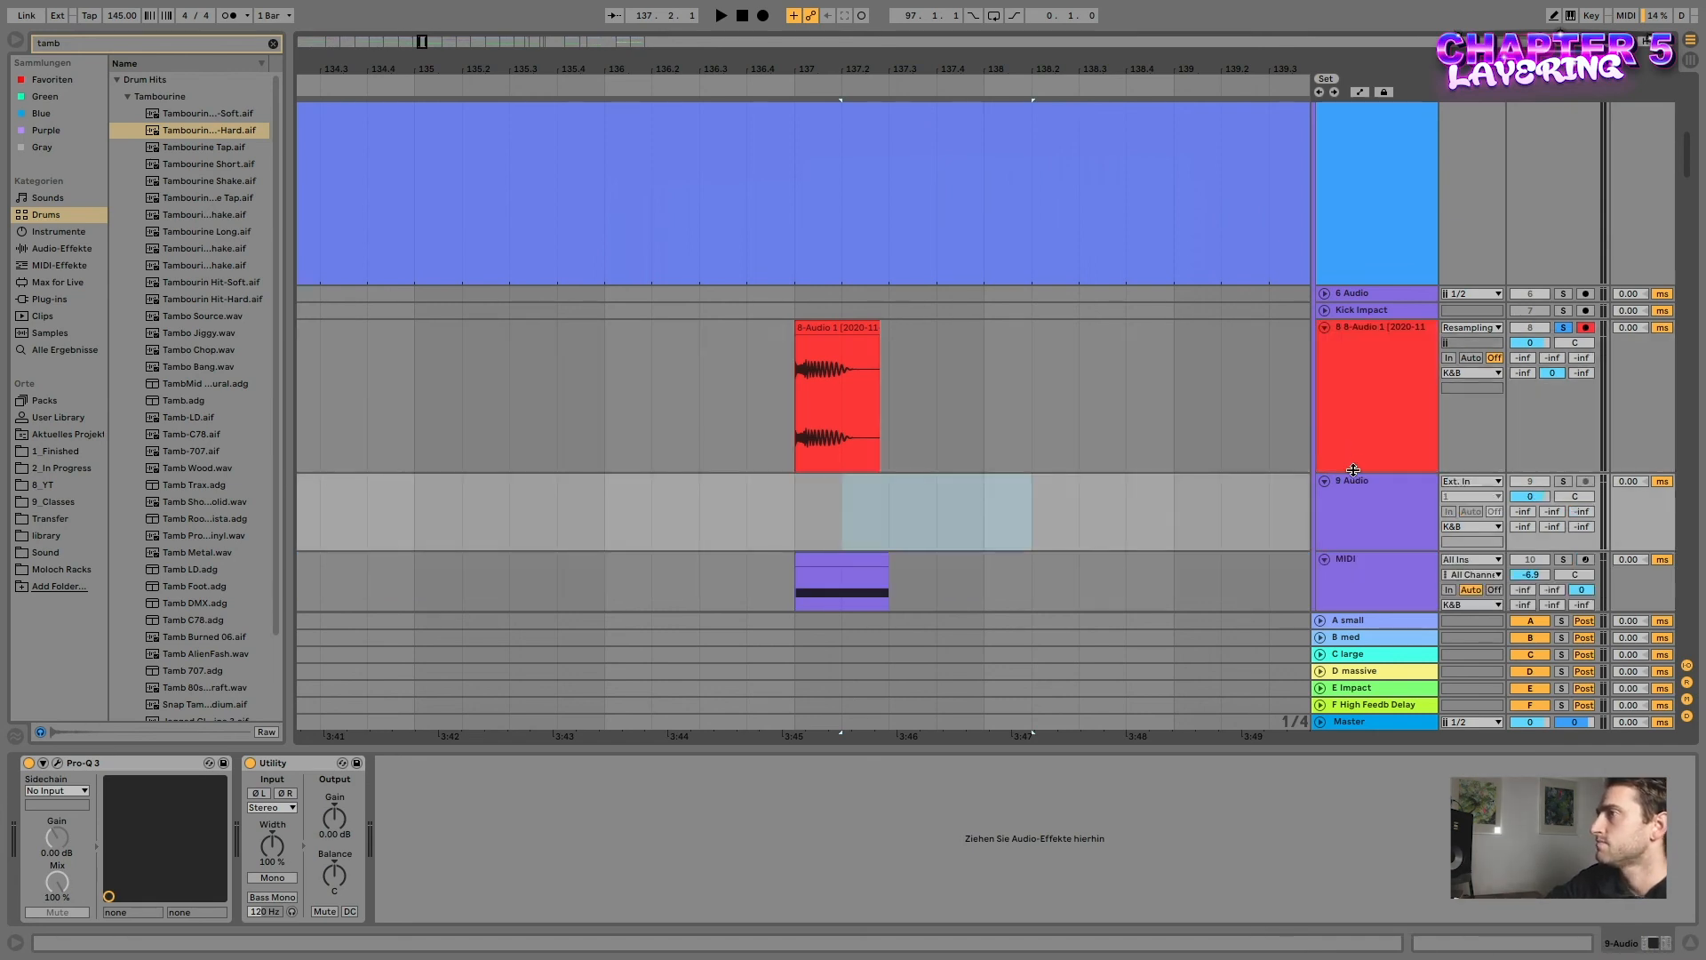
{"action": "left_click", "coordinate": [1369, 526]}
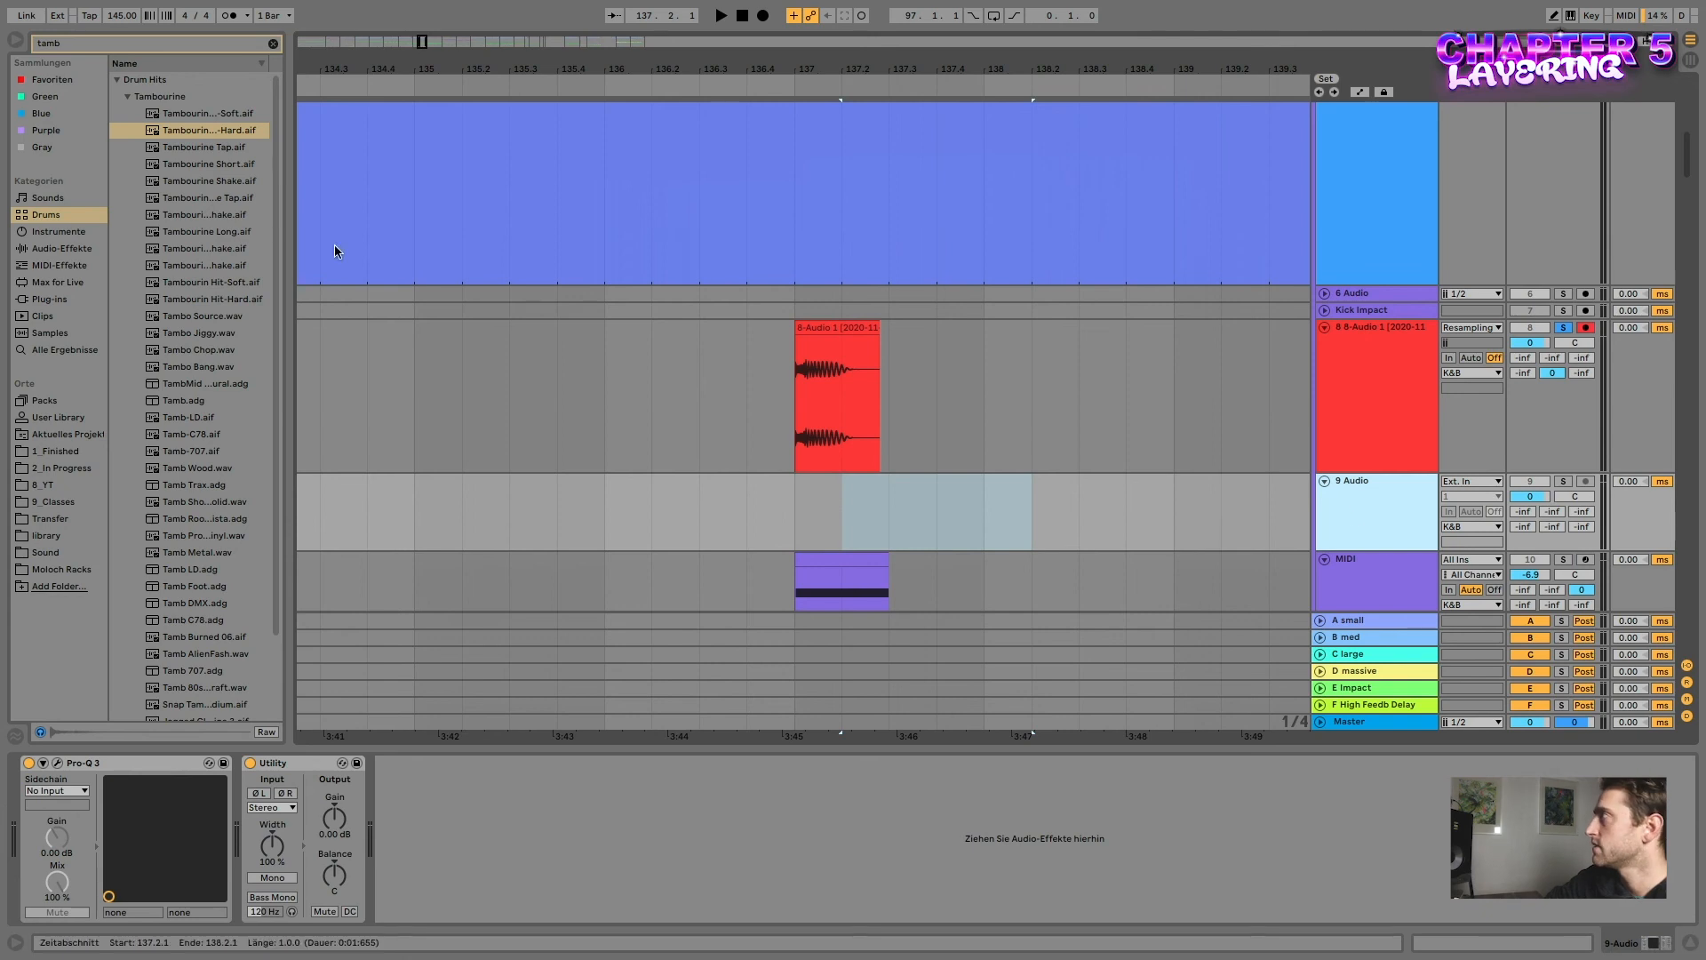
{"action": "left_click", "coordinate": [212, 133]}
{"action": "left_click_drag", "start_coordinate": [194, 135], "coordinate": [849, 514]}
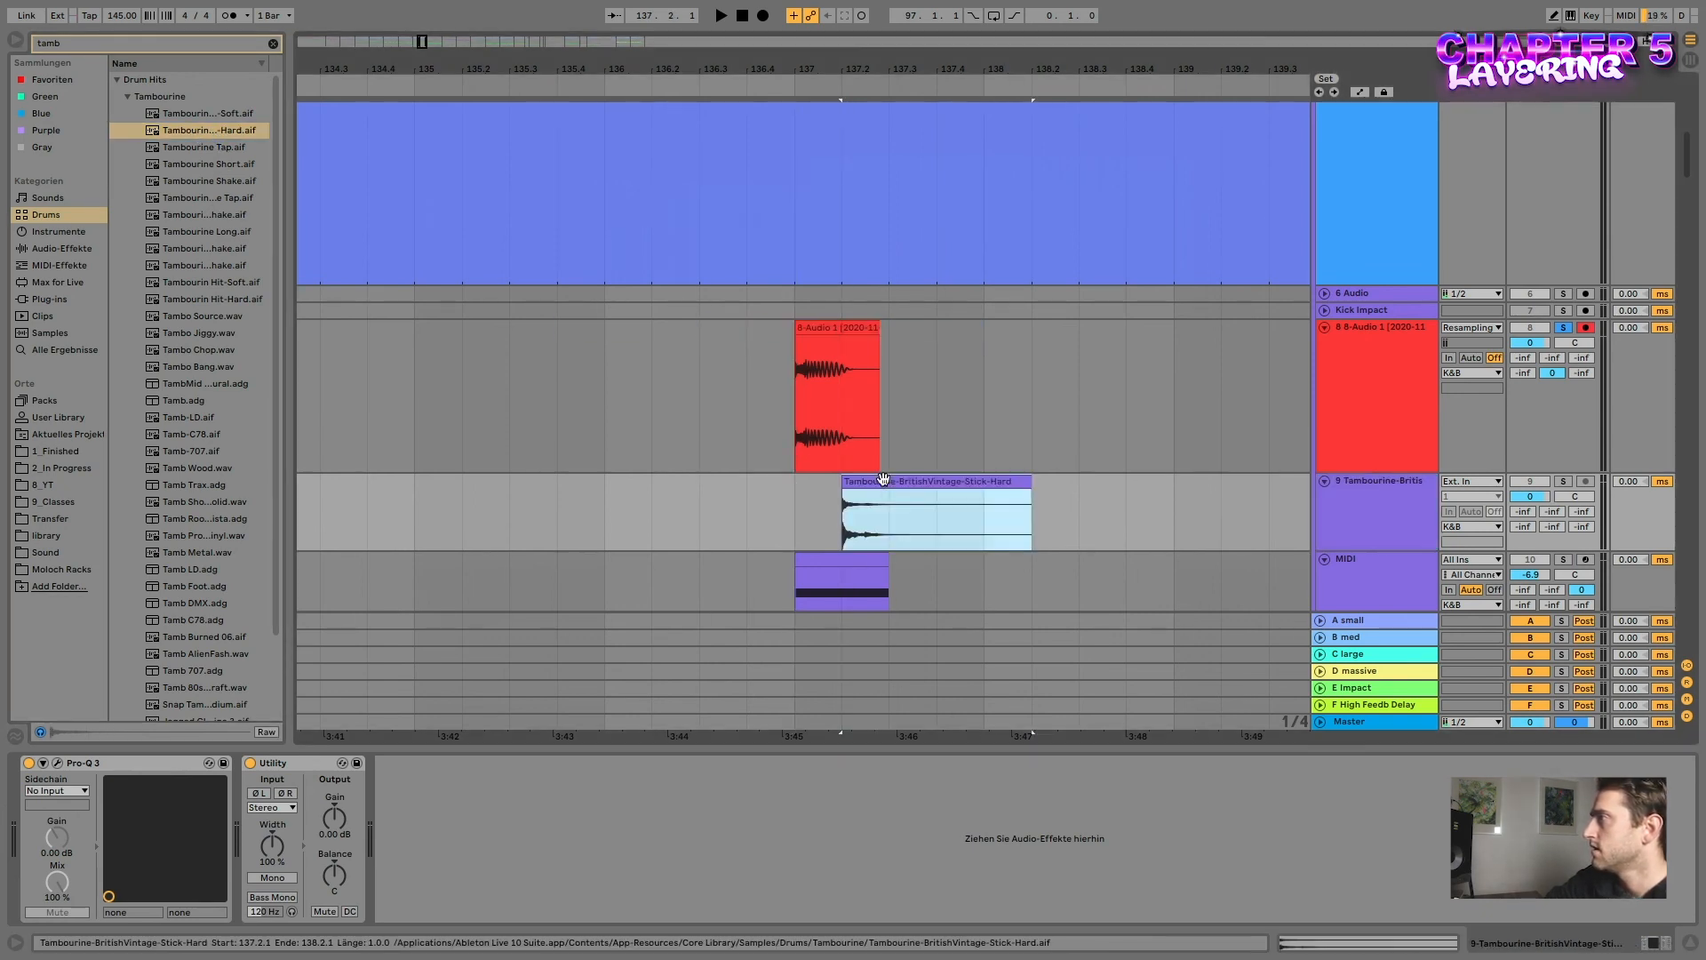
- Lower the tambourine clip's gain to -8.66 dB and set its track's E Impact send to 0 dB
{"action": "double_click", "coordinate": [883, 481]}
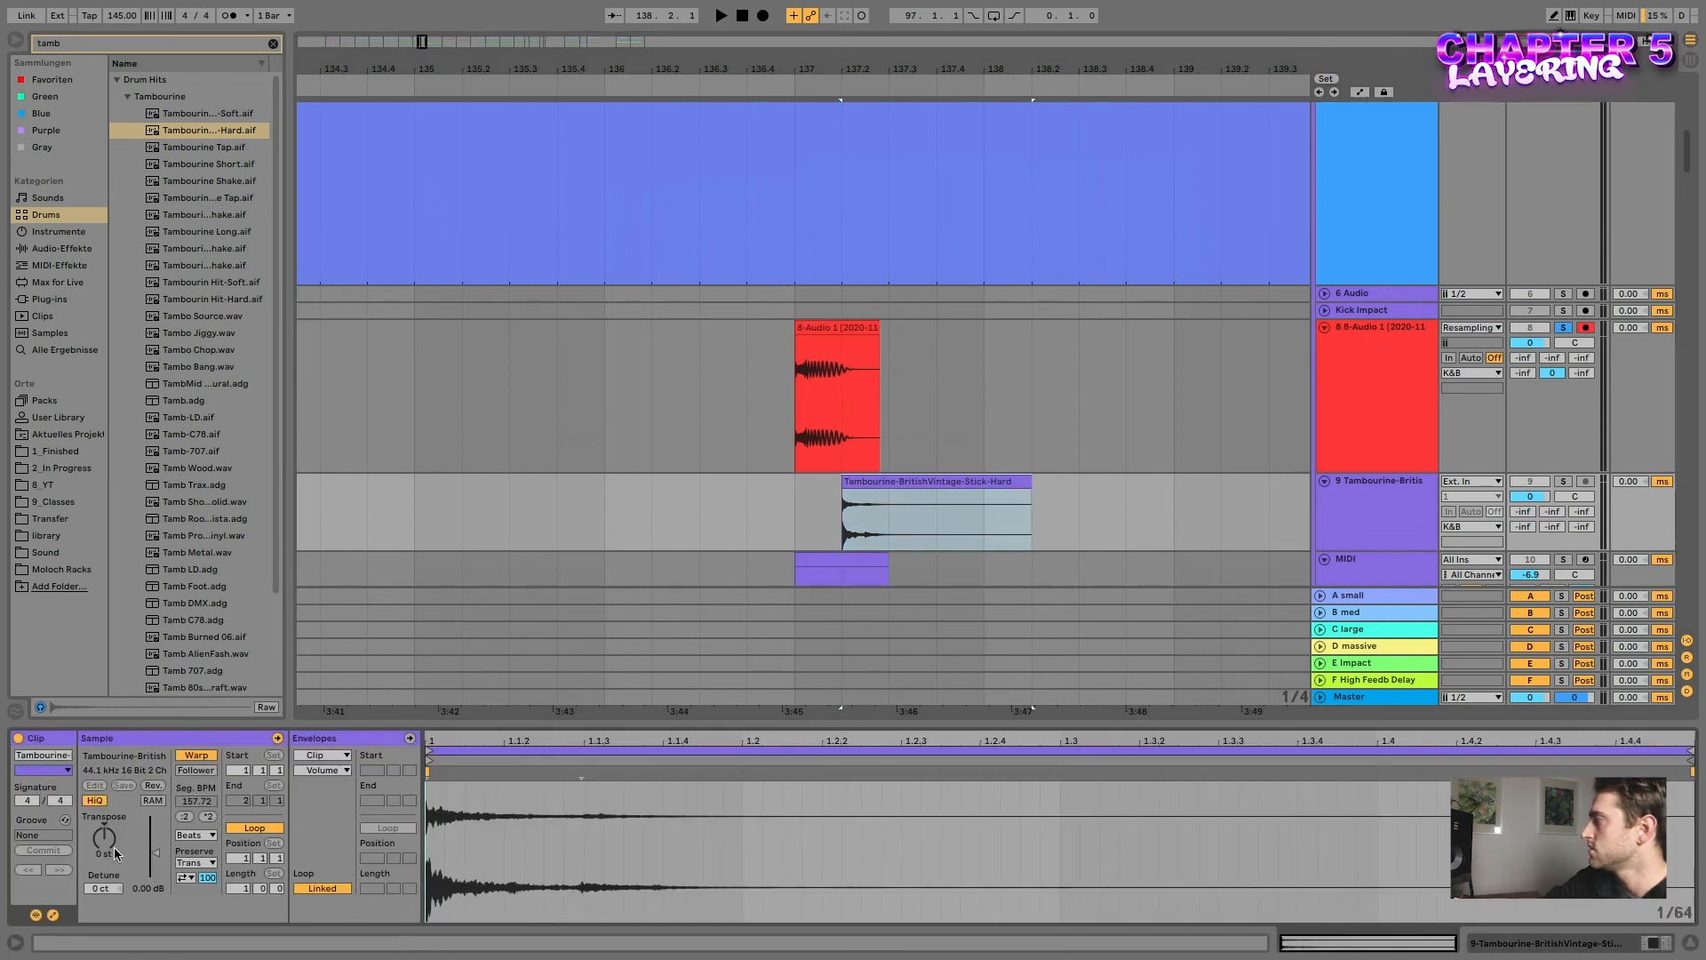
{"action": "left_click_drag", "start_coordinate": [149, 855], "coordinate": [148, 861]}
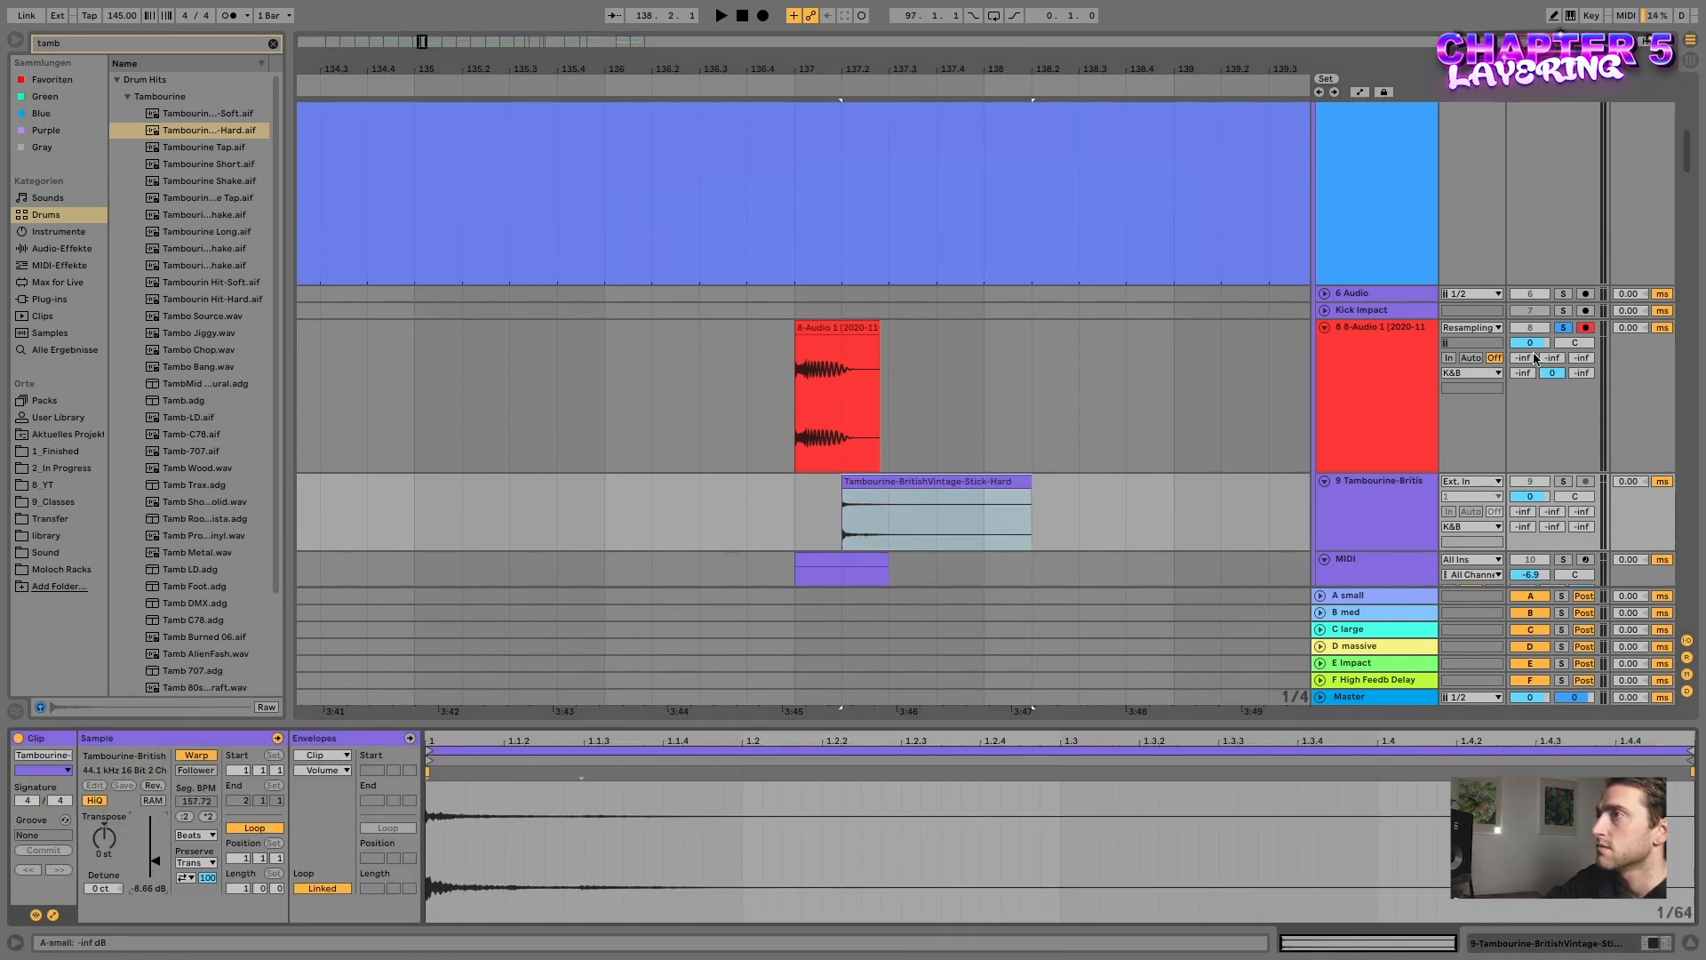
{"action": "left_click_drag", "start_coordinate": [1553, 527], "coordinate": [1553, 435]}
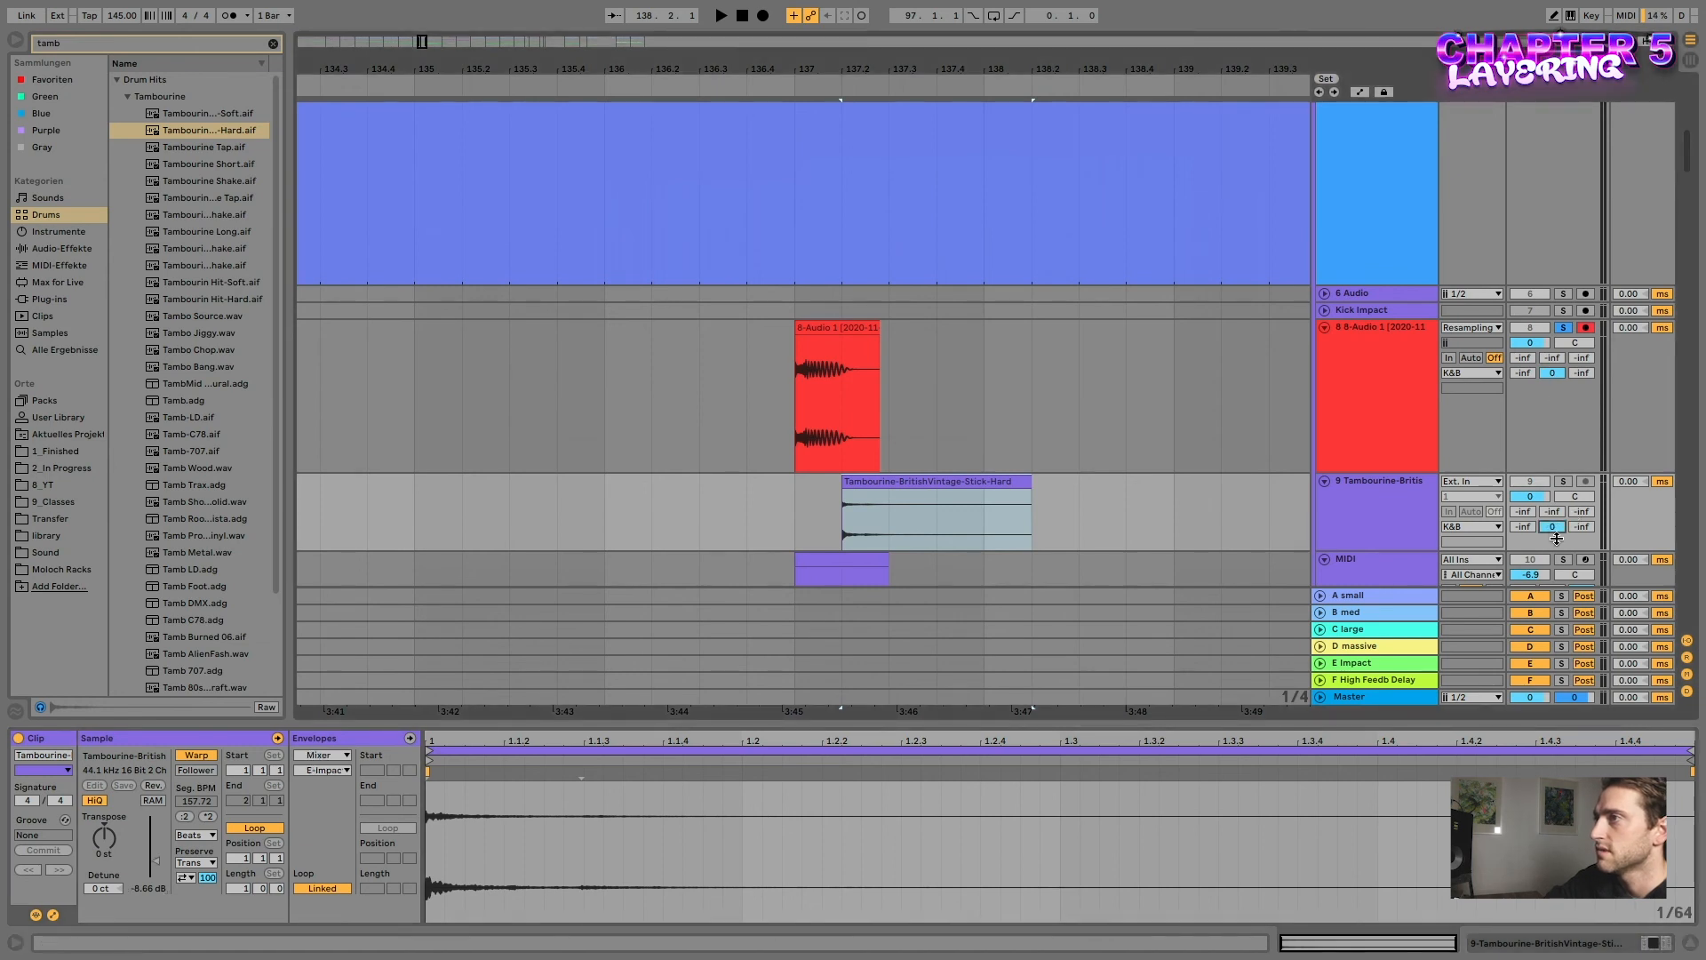
- Set the arrangement grid to 1/16, move the tambourine clip to 137.1.4, and play it with the kick
{"action": "right_click", "coordinate": [809, 503]}
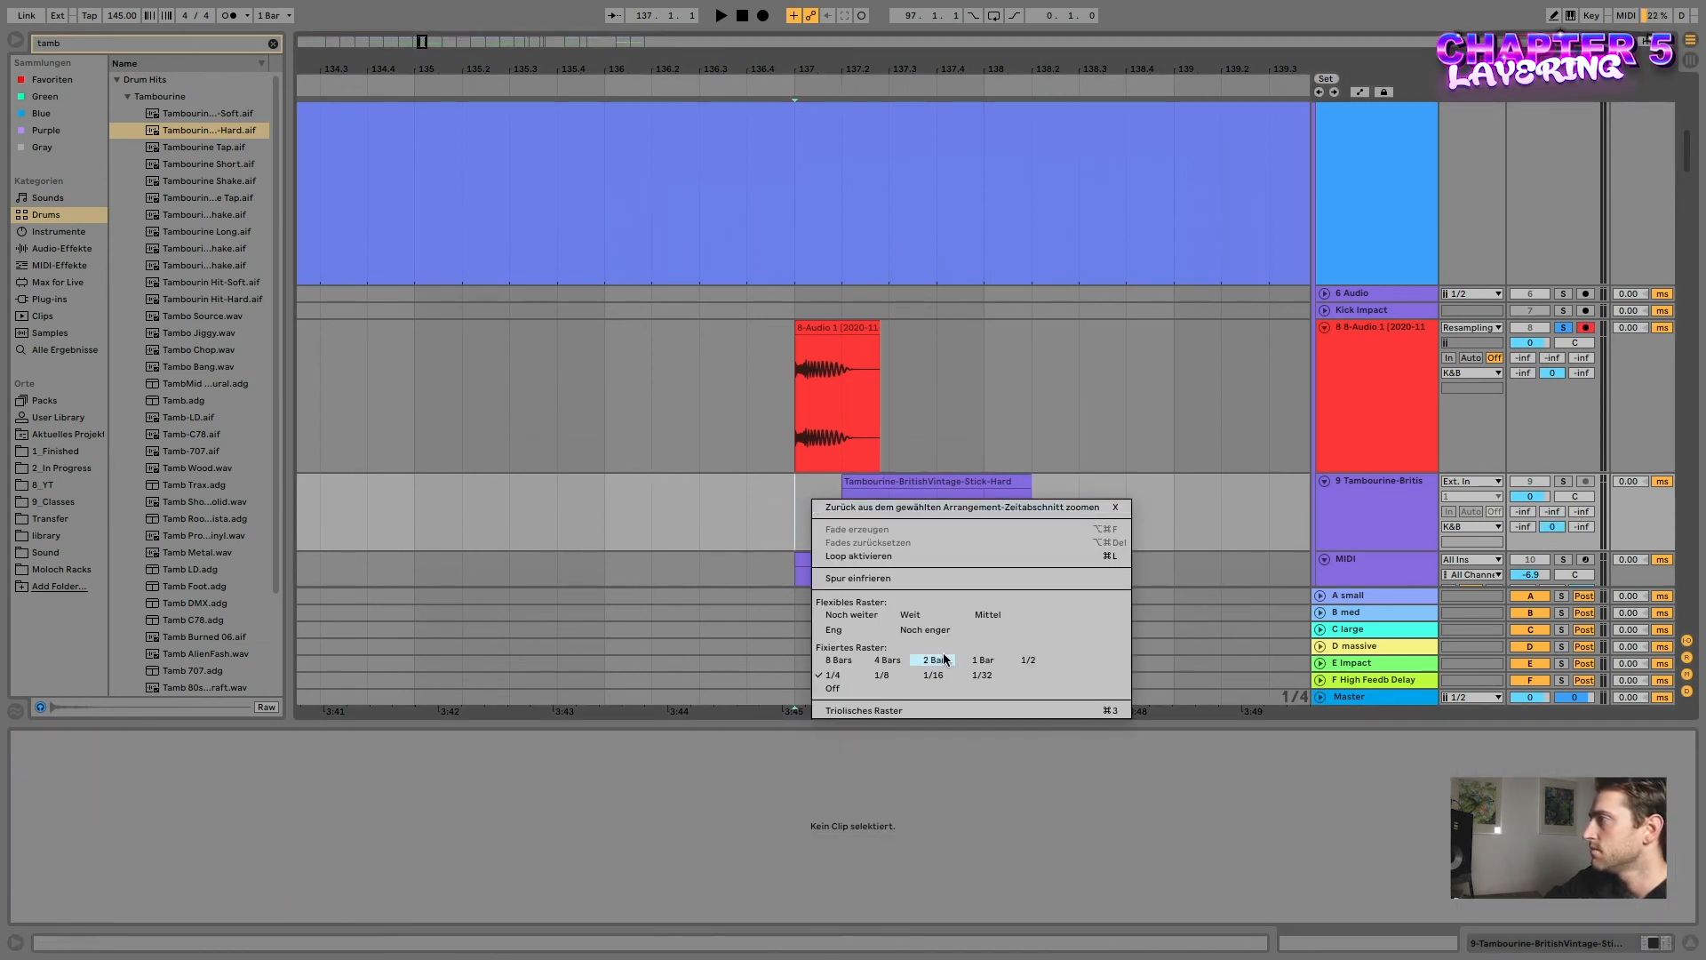
{"action": "left_click", "coordinate": [931, 678]}
{"action": "left_click_drag", "start_coordinate": [851, 483], "coordinate": [842, 483]}
{"action": "left_click", "coordinate": [791, 505]}
{"action": "key", "text": "space"}
{"action": "key", "text": "space"}
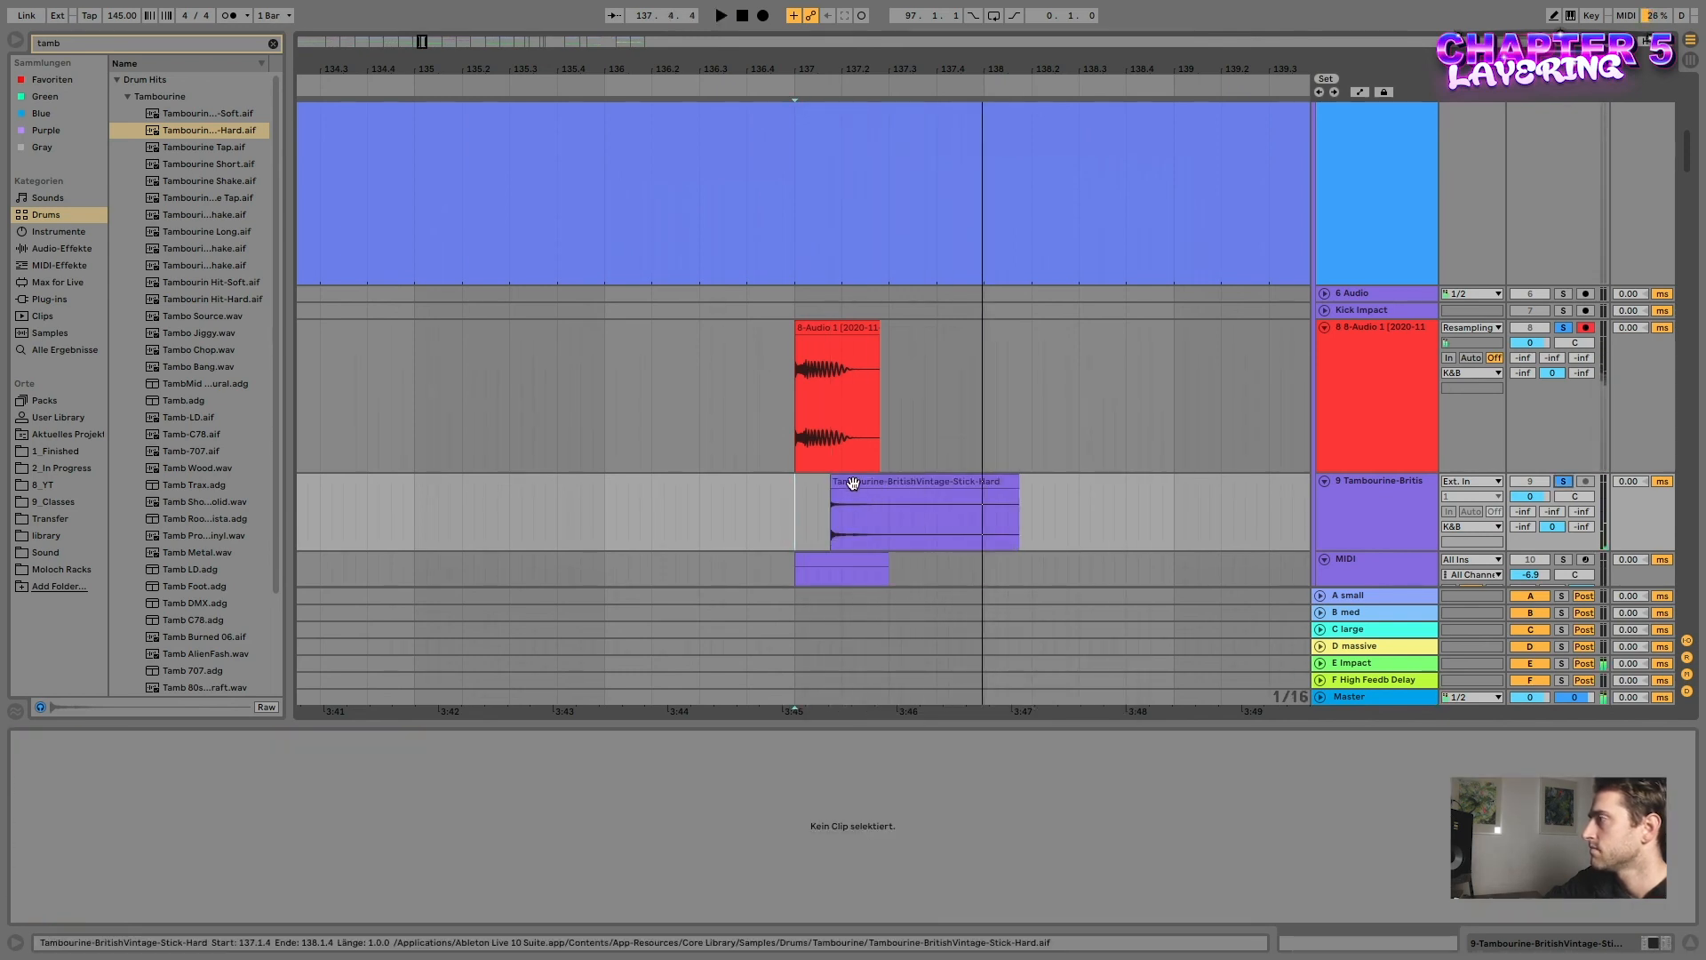
- Search all browser results for "delay", add the Delay effect to the tambourine track, and audition the layered sound
{"action": "left_click", "coordinate": [853, 483]}
{"action": "double_click", "coordinate": [67, 43]}
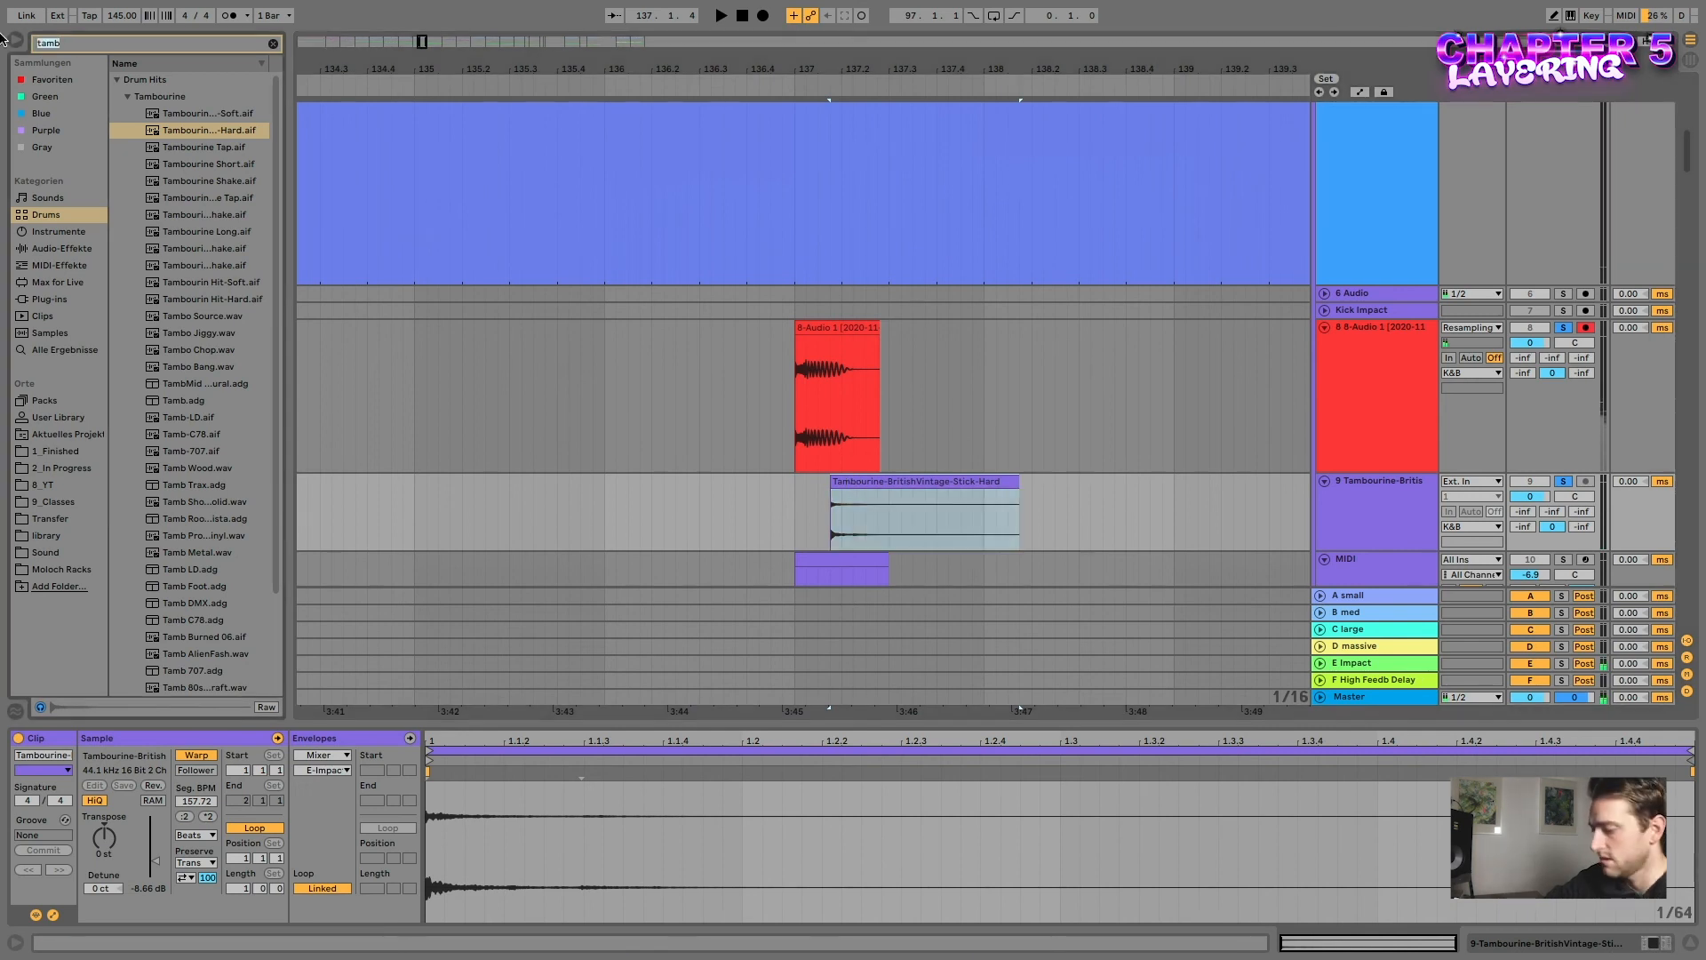
{"action": "type", "text": "delay"}
{"action": "left_click", "coordinate": [65, 350]}
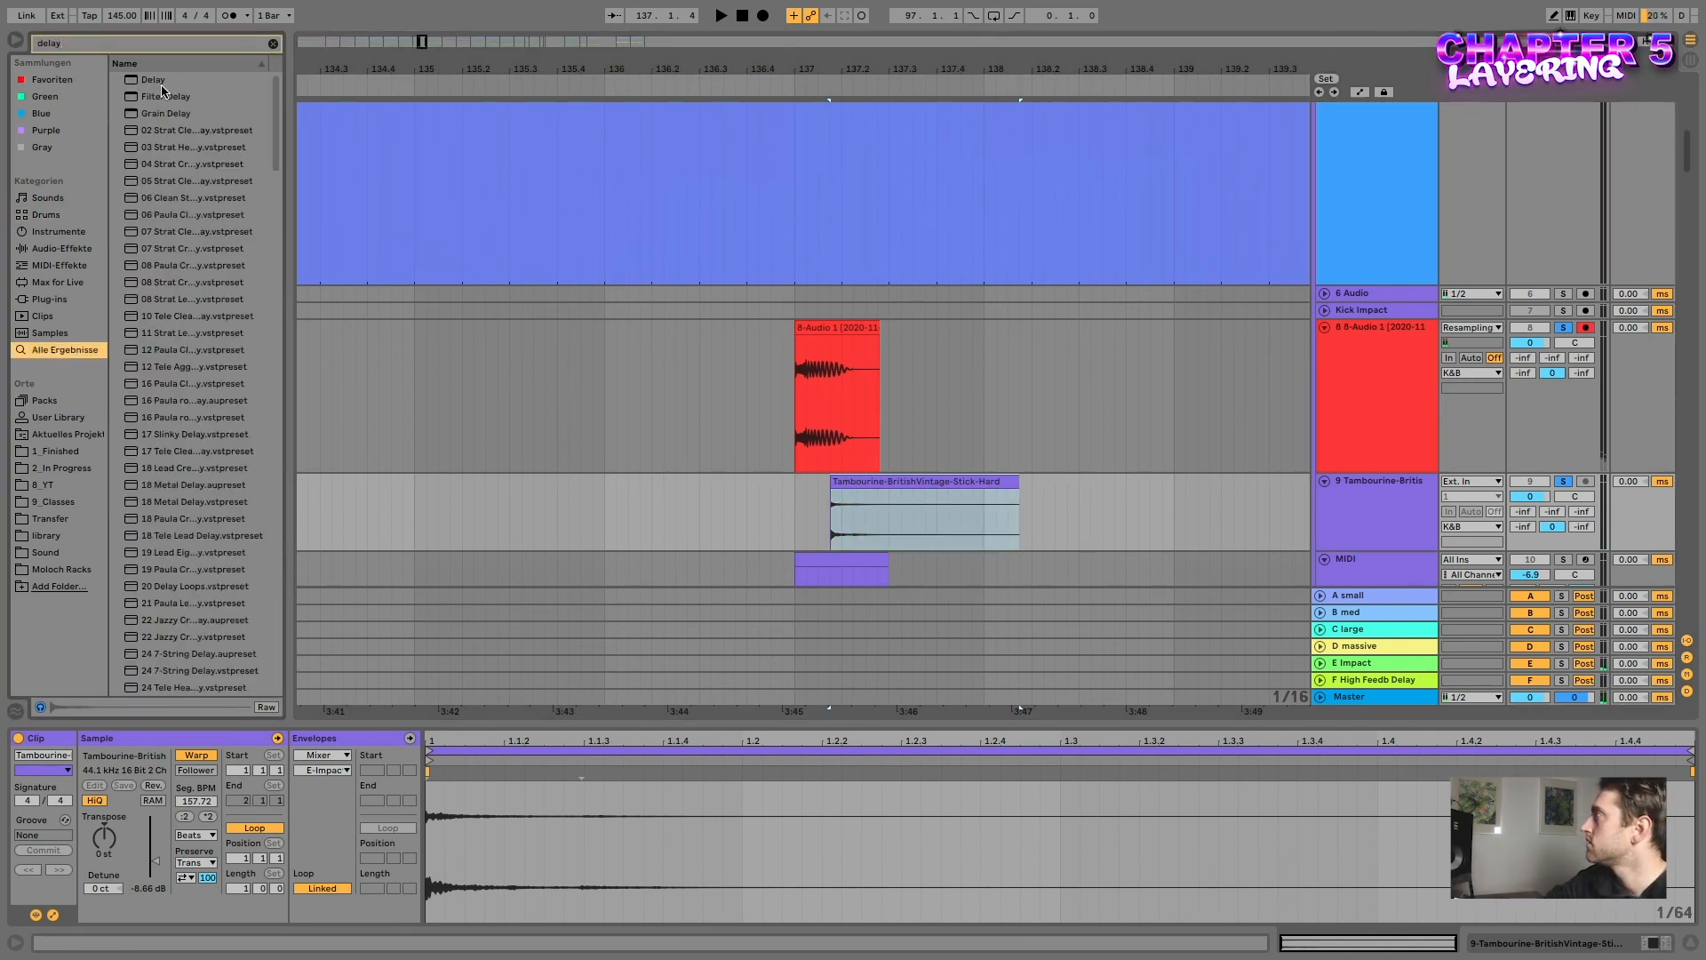
{"action": "double_click", "coordinate": [152, 80]}
{"action": "key", "text": "space"}
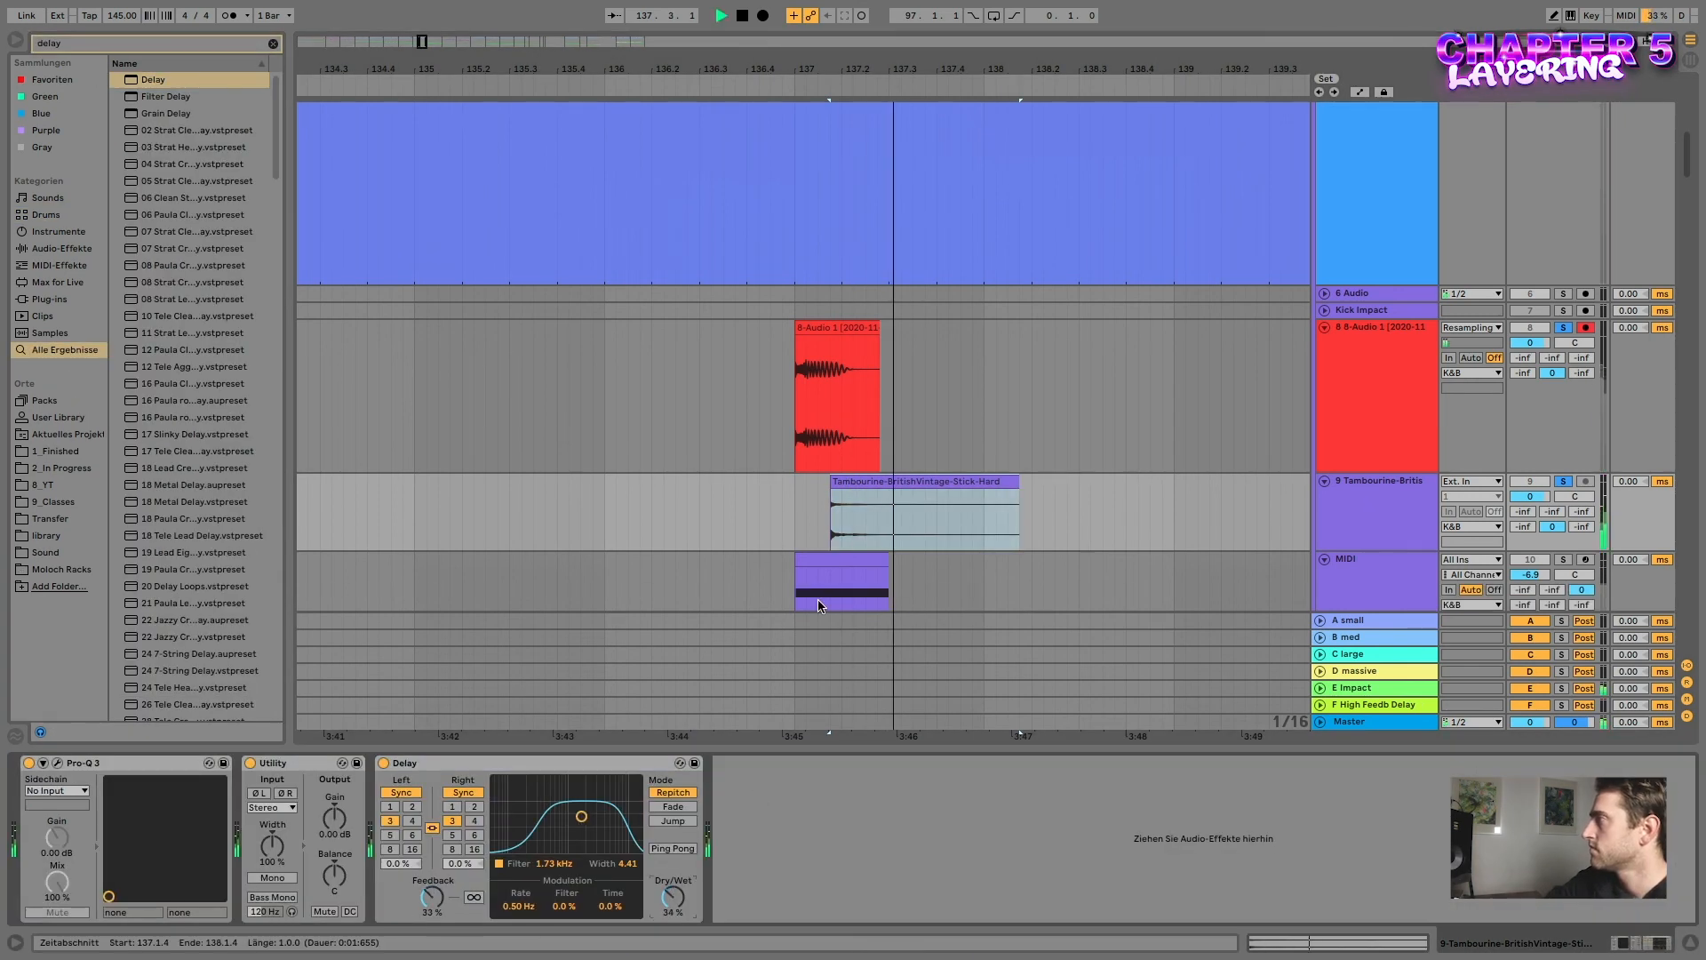
{"action": "left_click", "coordinate": [794, 514]}
{"action": "key", "text": "space"}
- Transpose the tambourine clip to -7 st and play the layered impact from 137.1.1
{"action": "left_click", "coordinate": [982, 482]}
{"action": "left_click", "coordinate": [1344, 534]}
{"action": "left_click", "coordinate": [954, 485]}
{"action": "key", "text": "shift+Tab"}
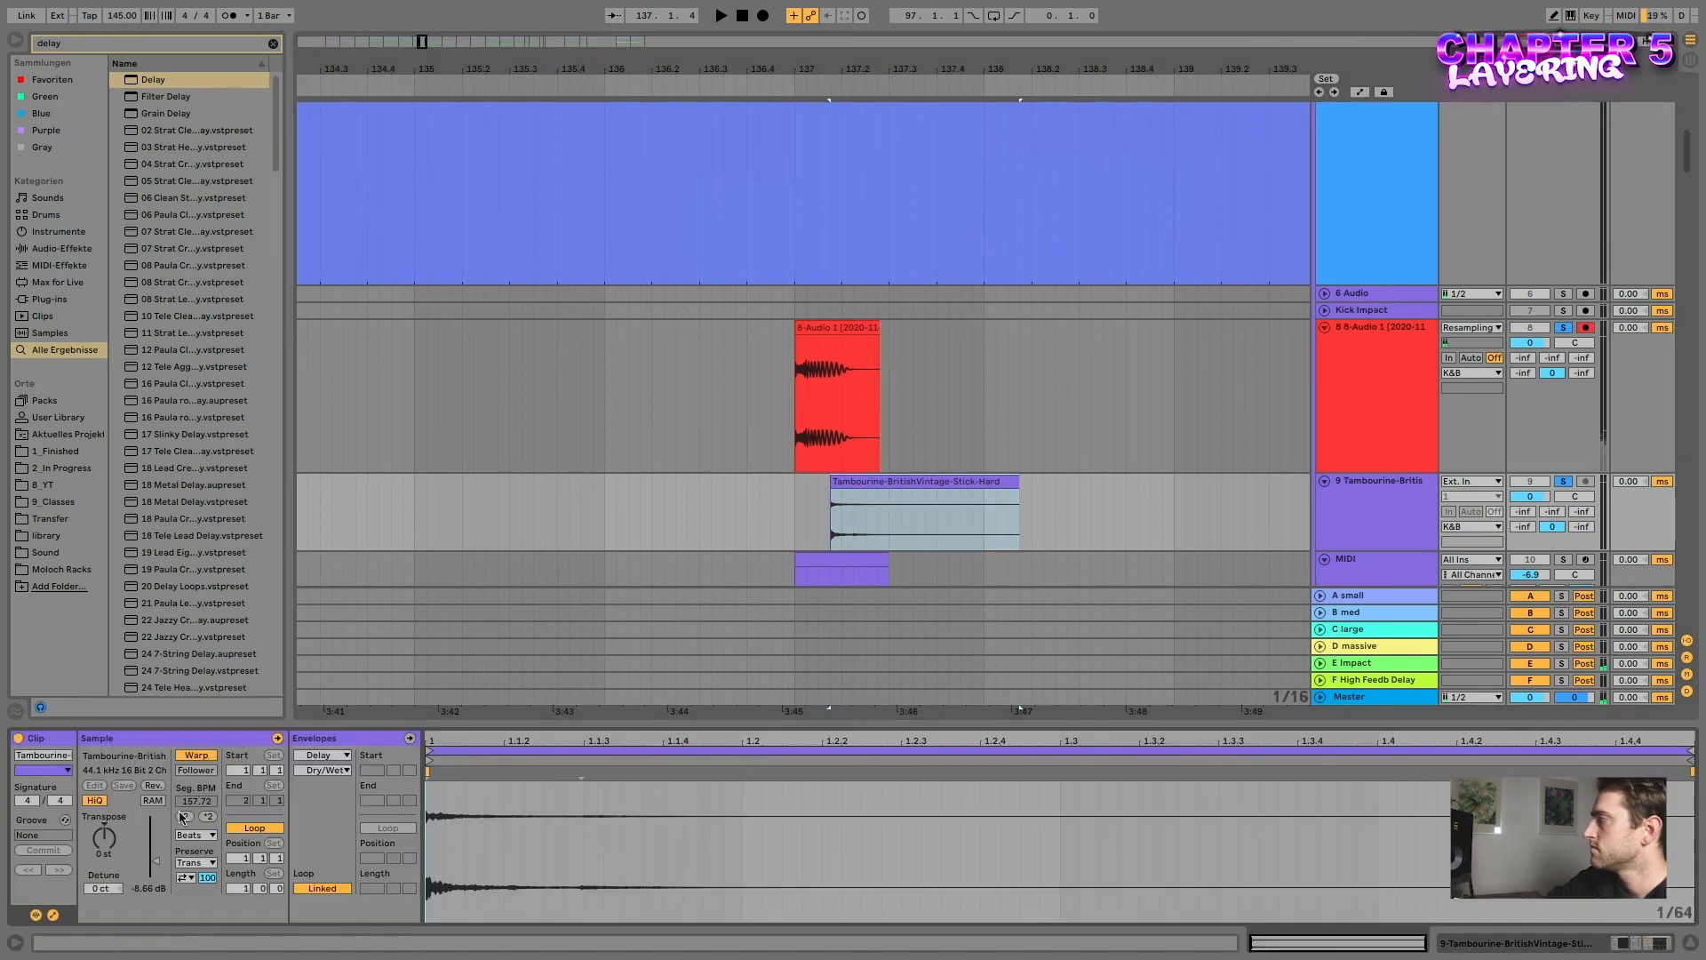
{"action": "left_click_drag", "start_coordinate": [97, 845], "coordinate": [98, 859]}
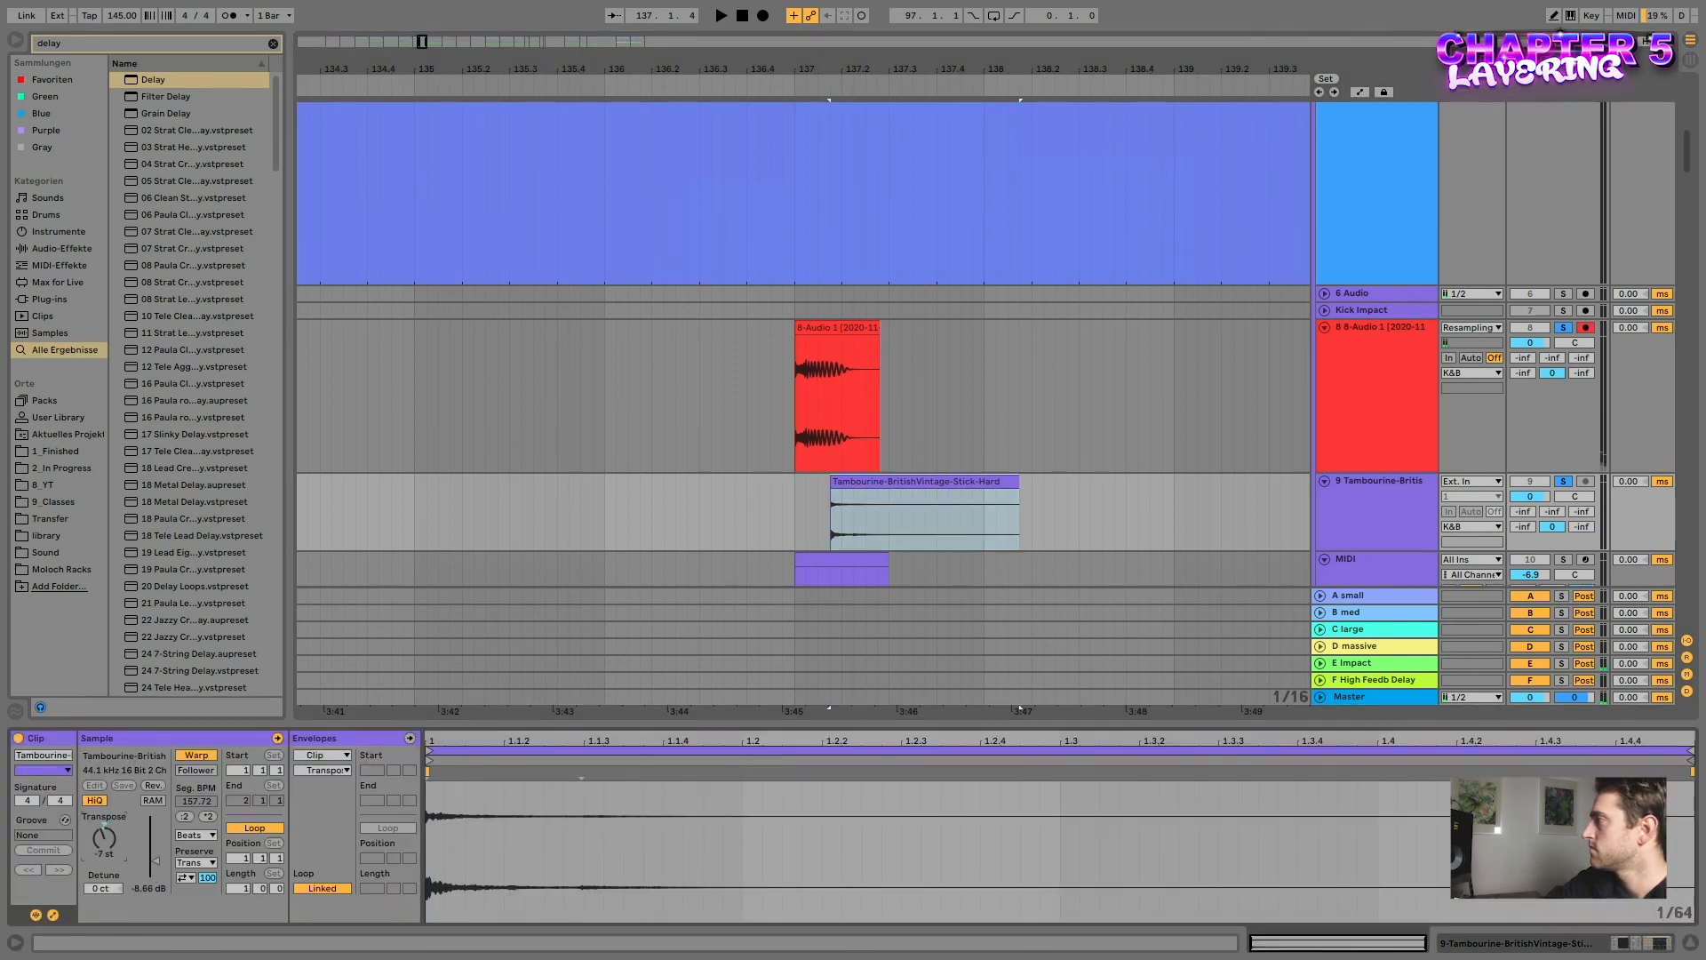
{"action": "left_click", "coordinate": [797, 511]}
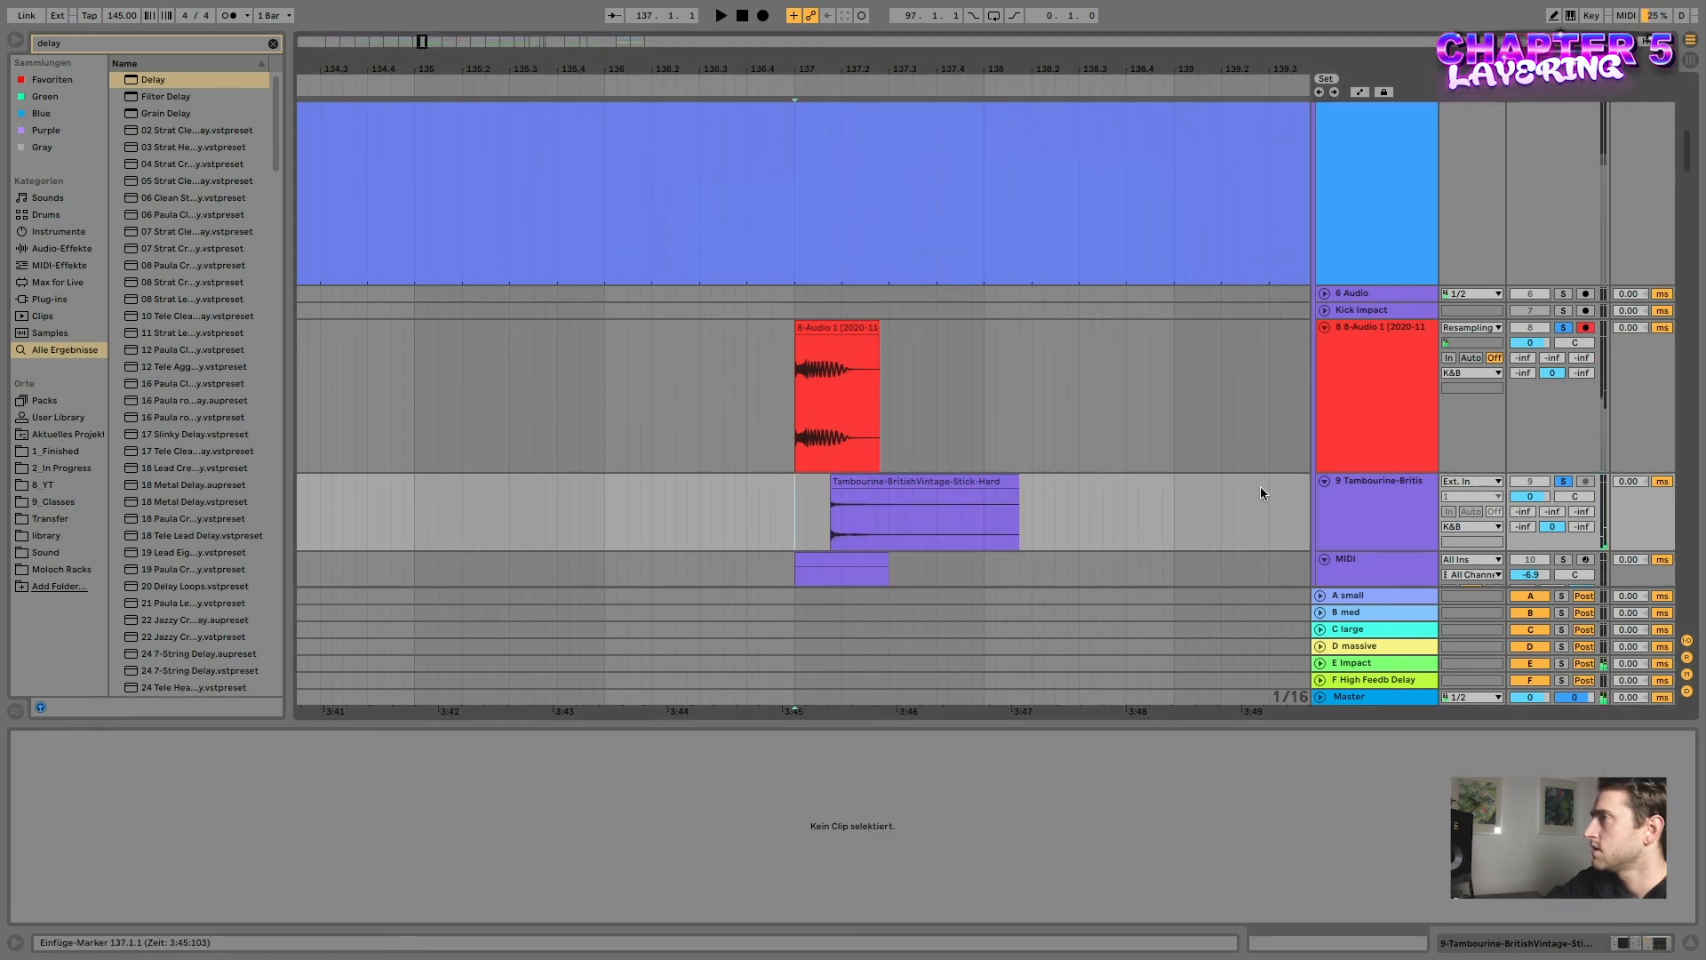
- Shape the tambourine in the Pro-Q 3 after the Delay with a high-shelf cut and an 18 dB/oct low cut, and audition it
{"action": "left_click", "coordinate": [1389, 548]}
{"action": "left_click", "coordinate": [1623, 940]}
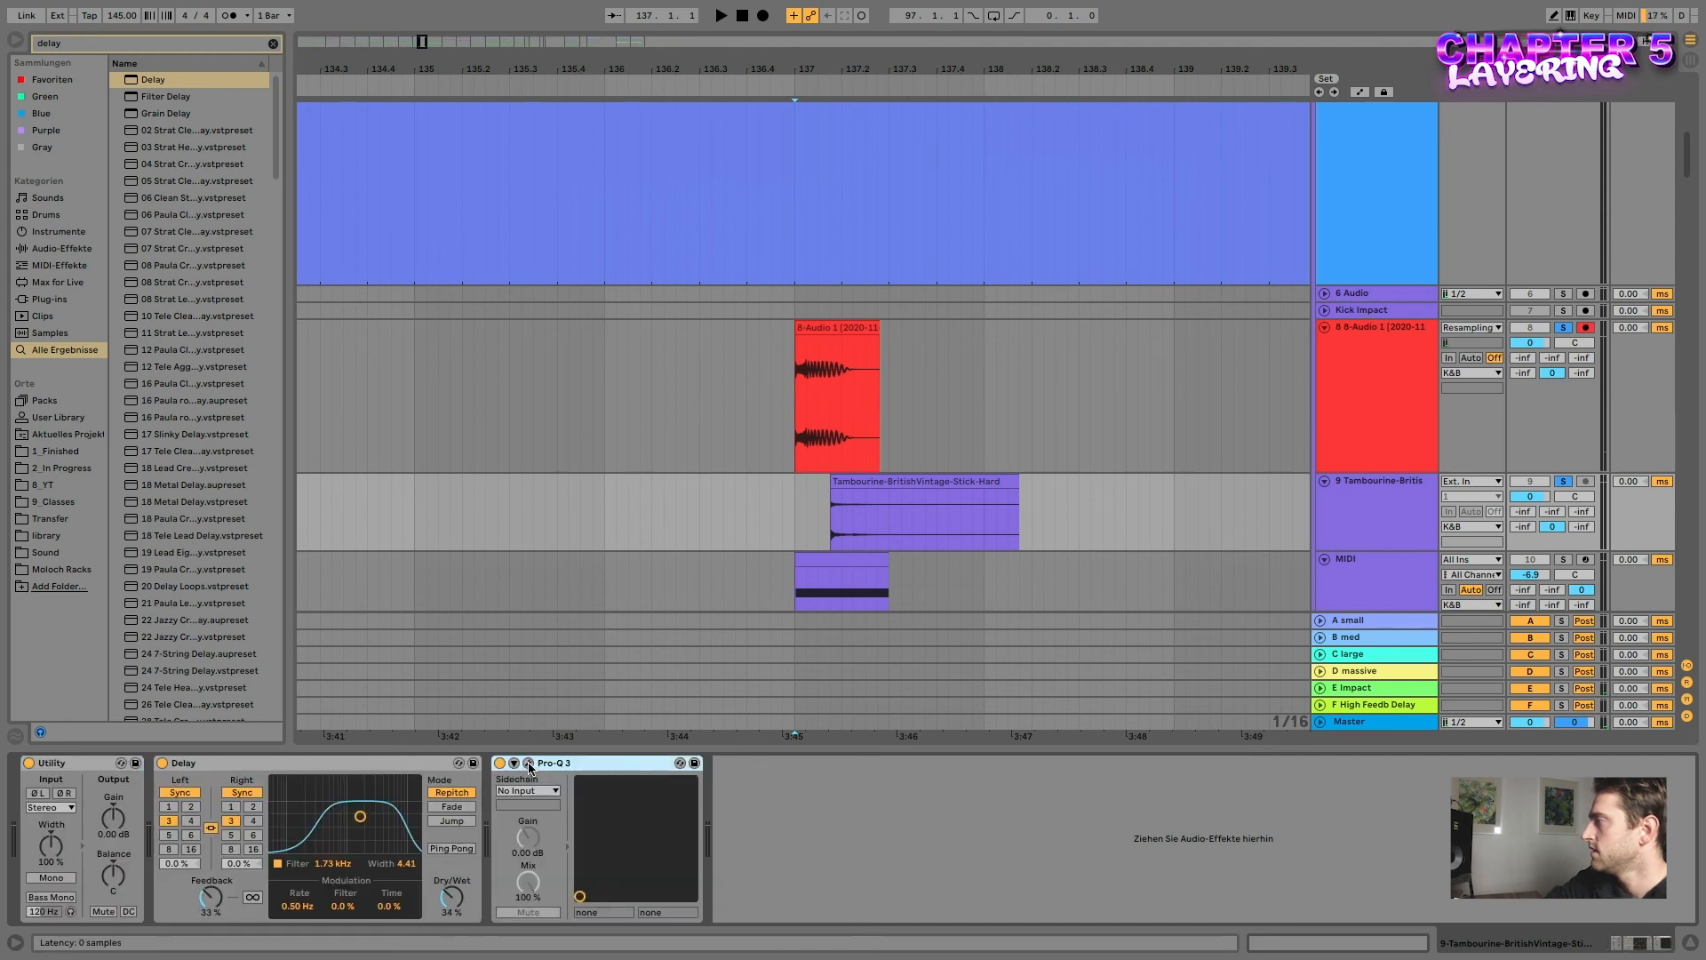
{"action": "left_click", "coordinate": [529, 763]}
{"action": "left_click_drag", "start_coordinate": [773, 355], "coordinate": [720, 425]}
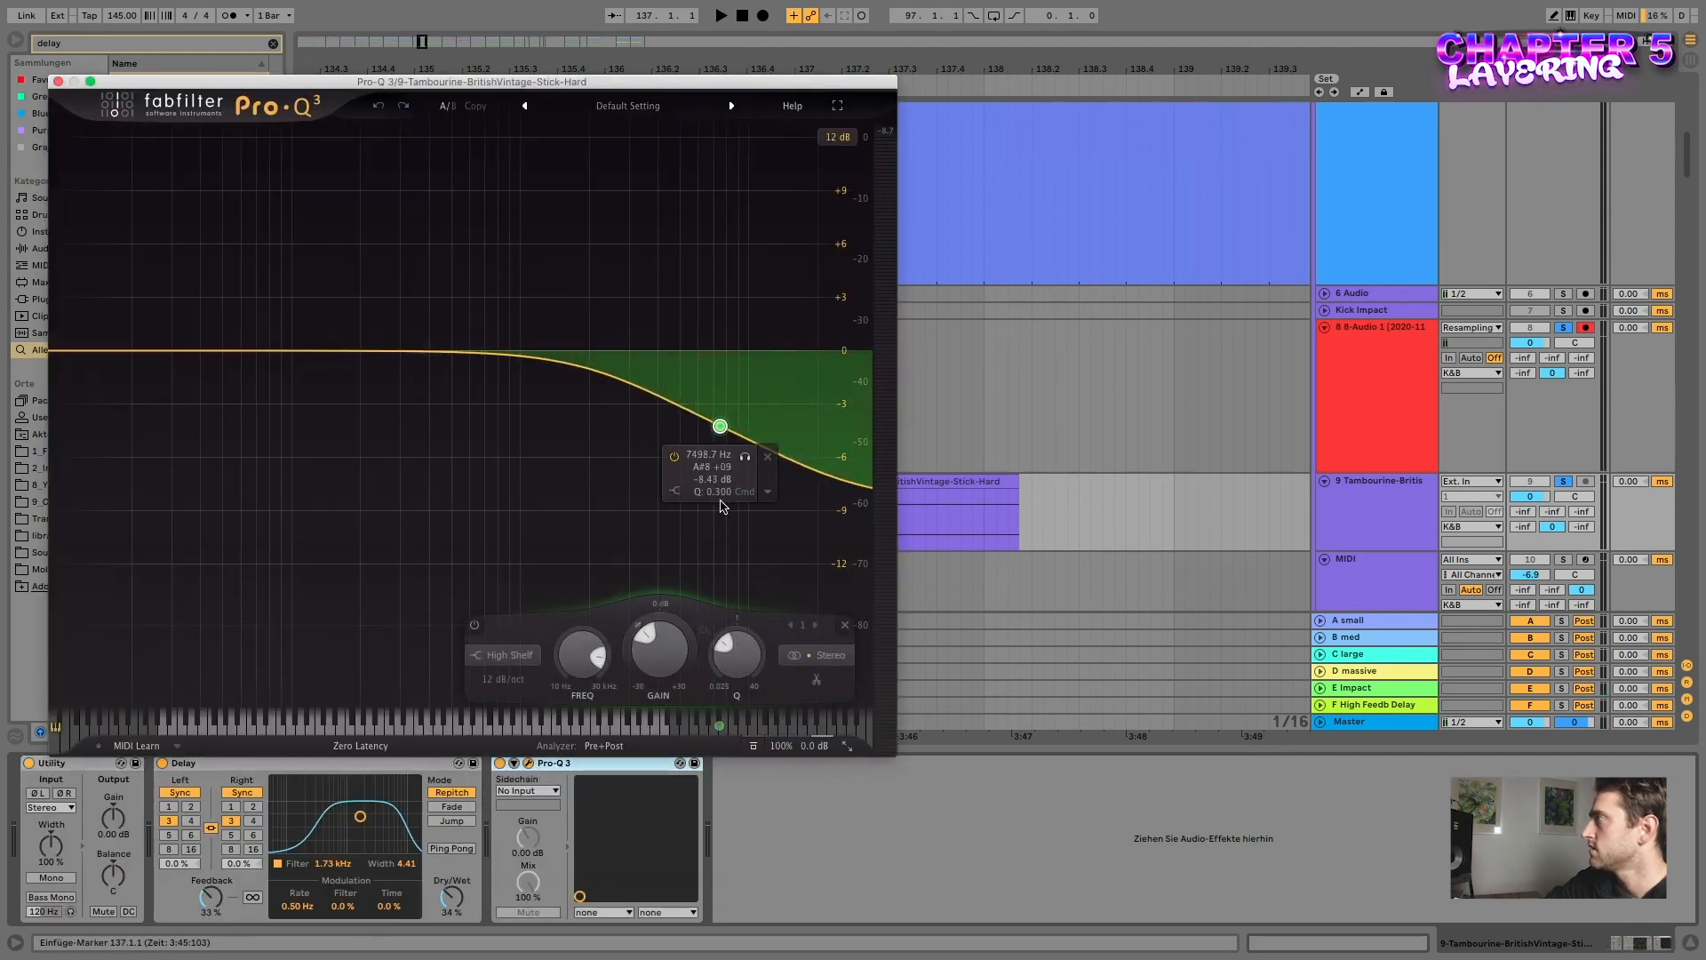
{"action": "left_click_drag", "start_coordinate": [722, 505], "coordinate": [632, 506]}
{"action": "left_click", "coordinate": [107, 351]}
{"action": "left_click_drag", "start_coordinate": [107, 353], "coordinate": [147, 371]}
{"action": "key", "text": "space"}
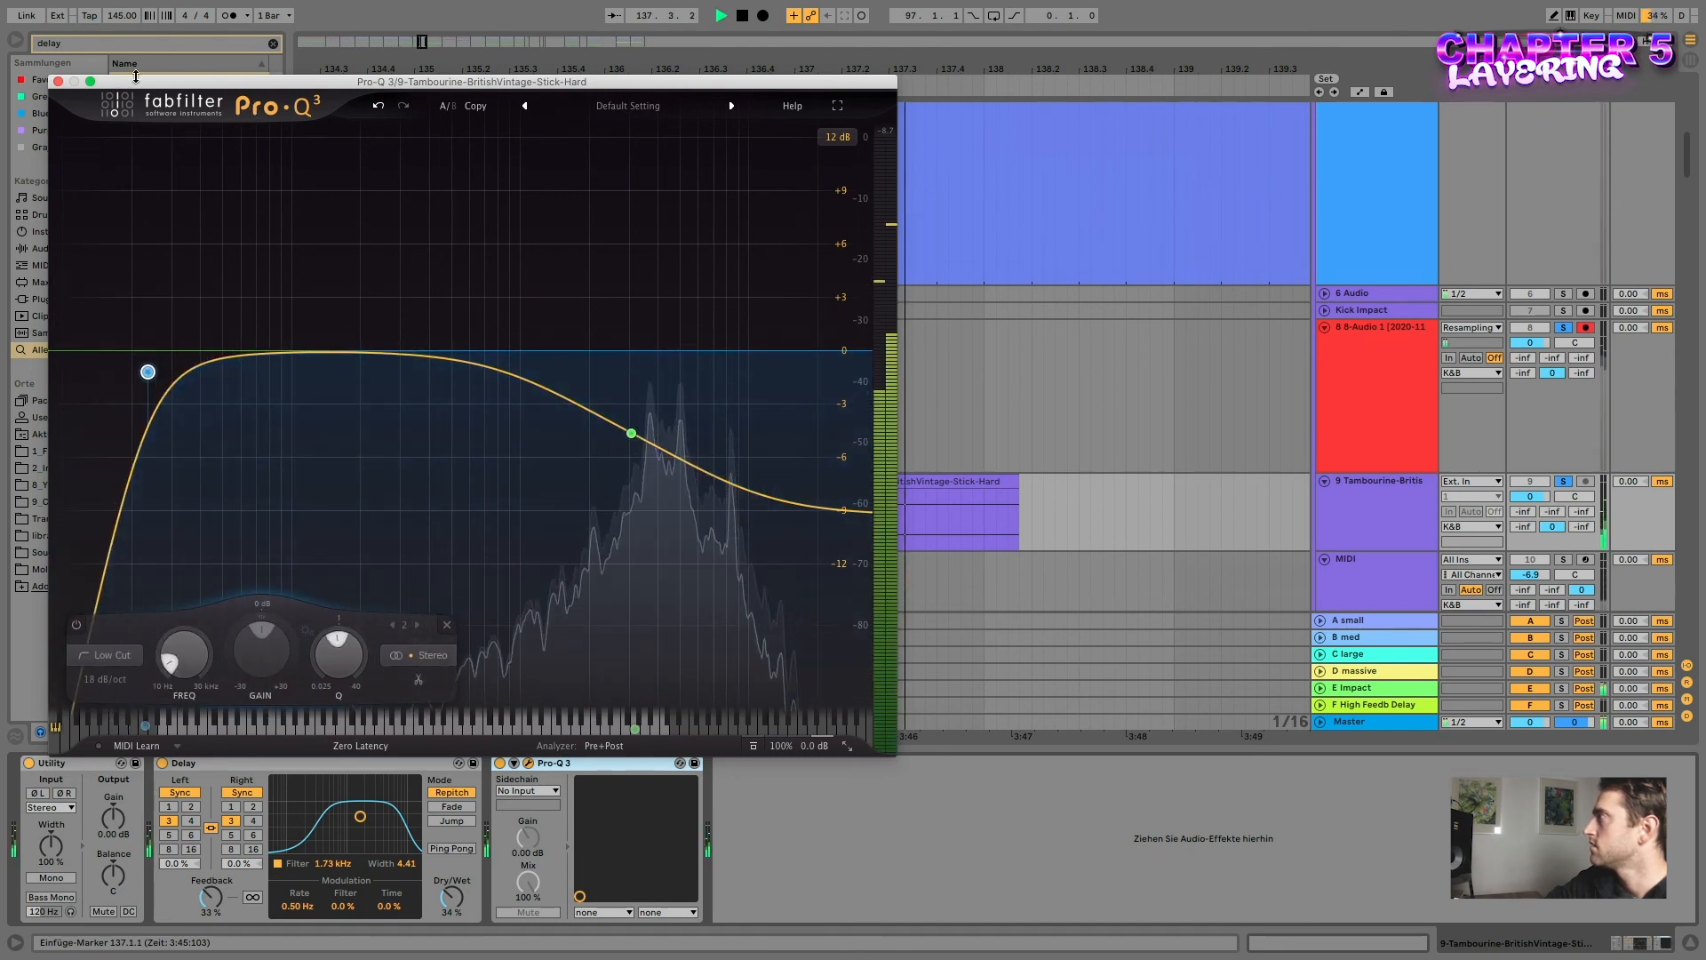
{"action": "left_click", "coordinate": [58, 80]}
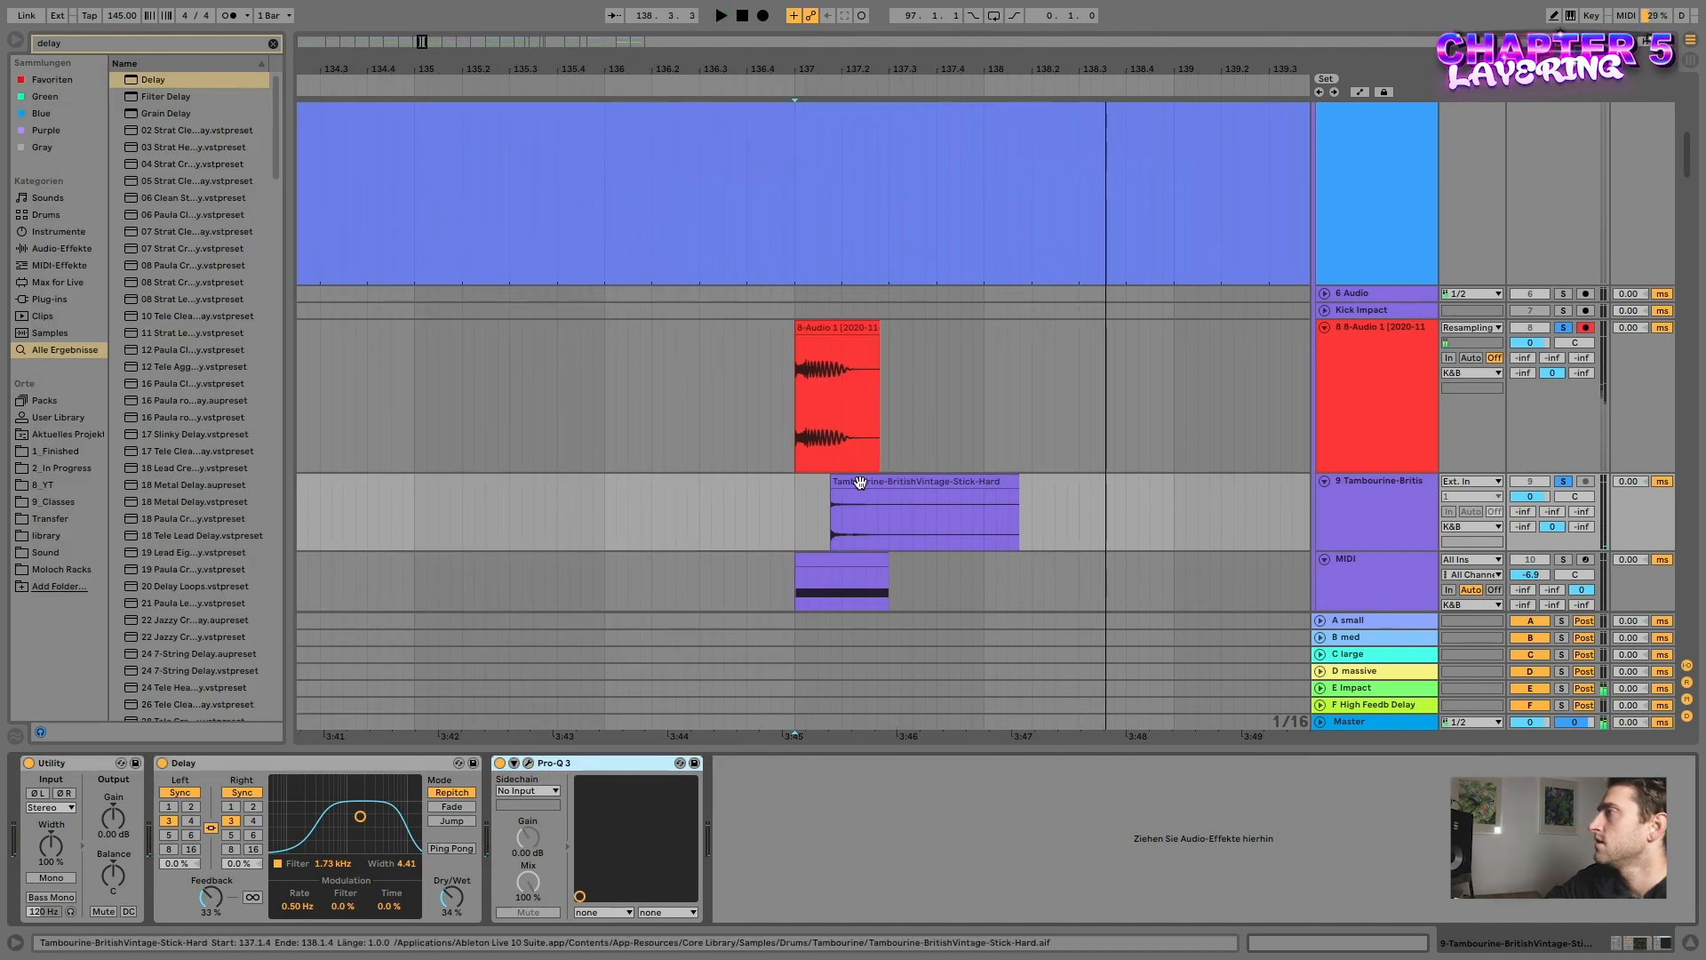
- Raise the Delay's feedback on the tambourine track to about 78 % and play the layered impact from 136.4.1
{"action": "left_click", "coordinate": [882, 483]}
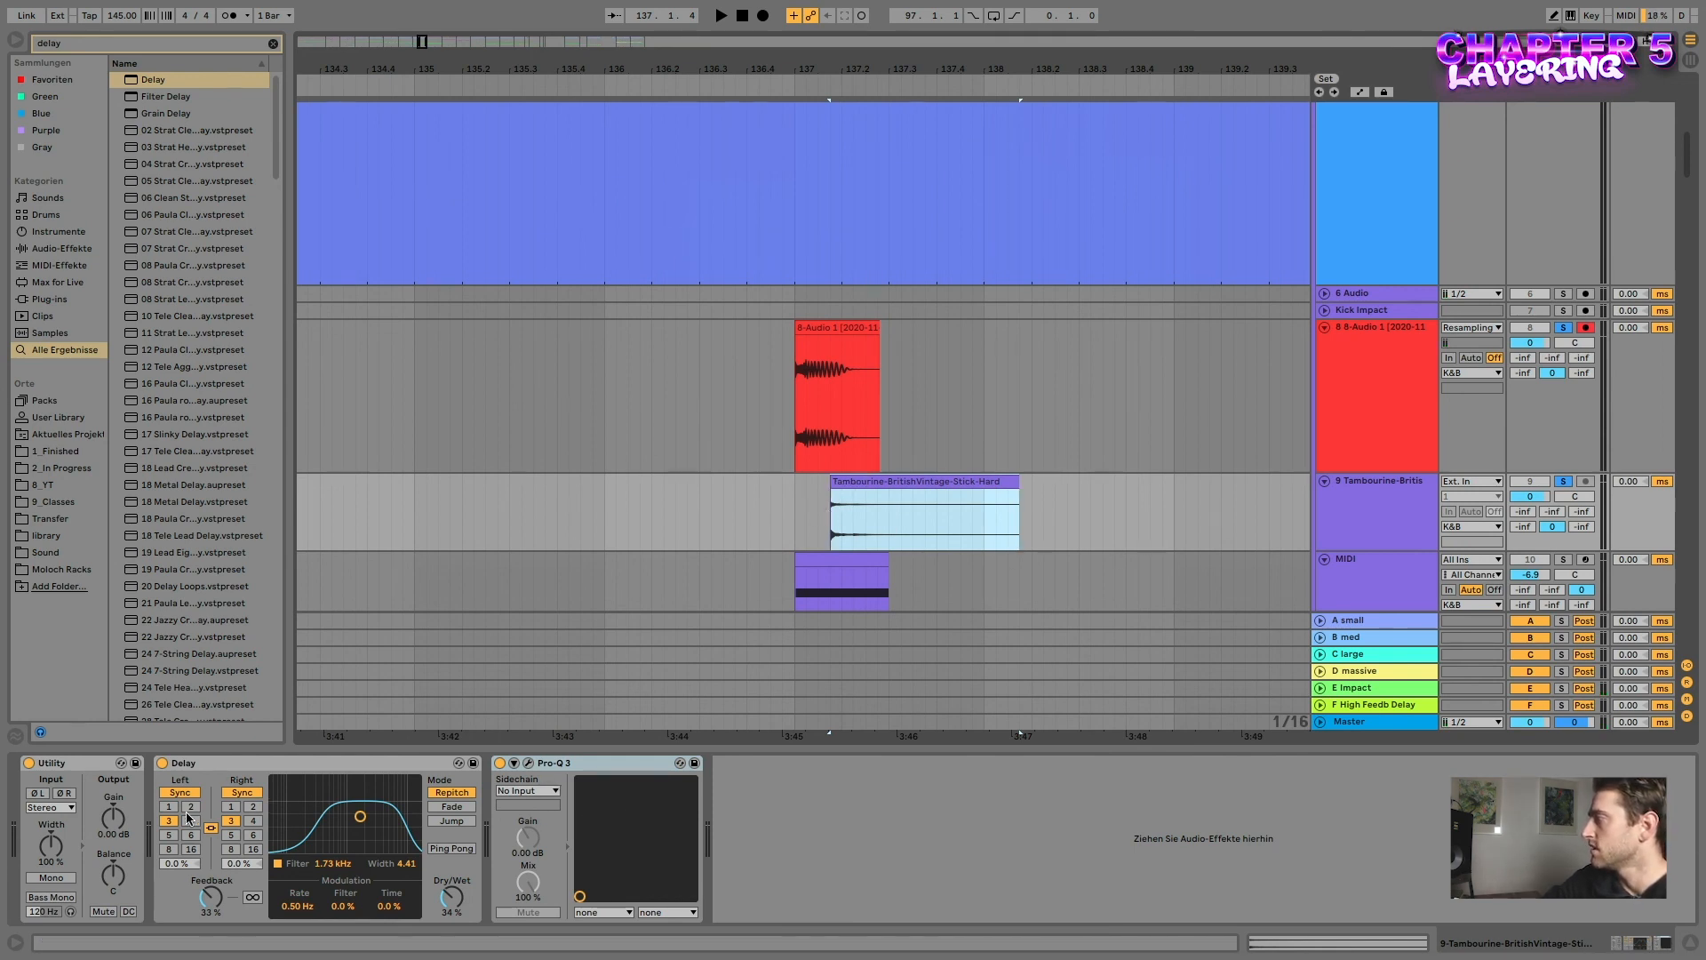
{"action": "left_click_drag", "start_coordinate": [201, 889], "coordinate": [201, 870]}
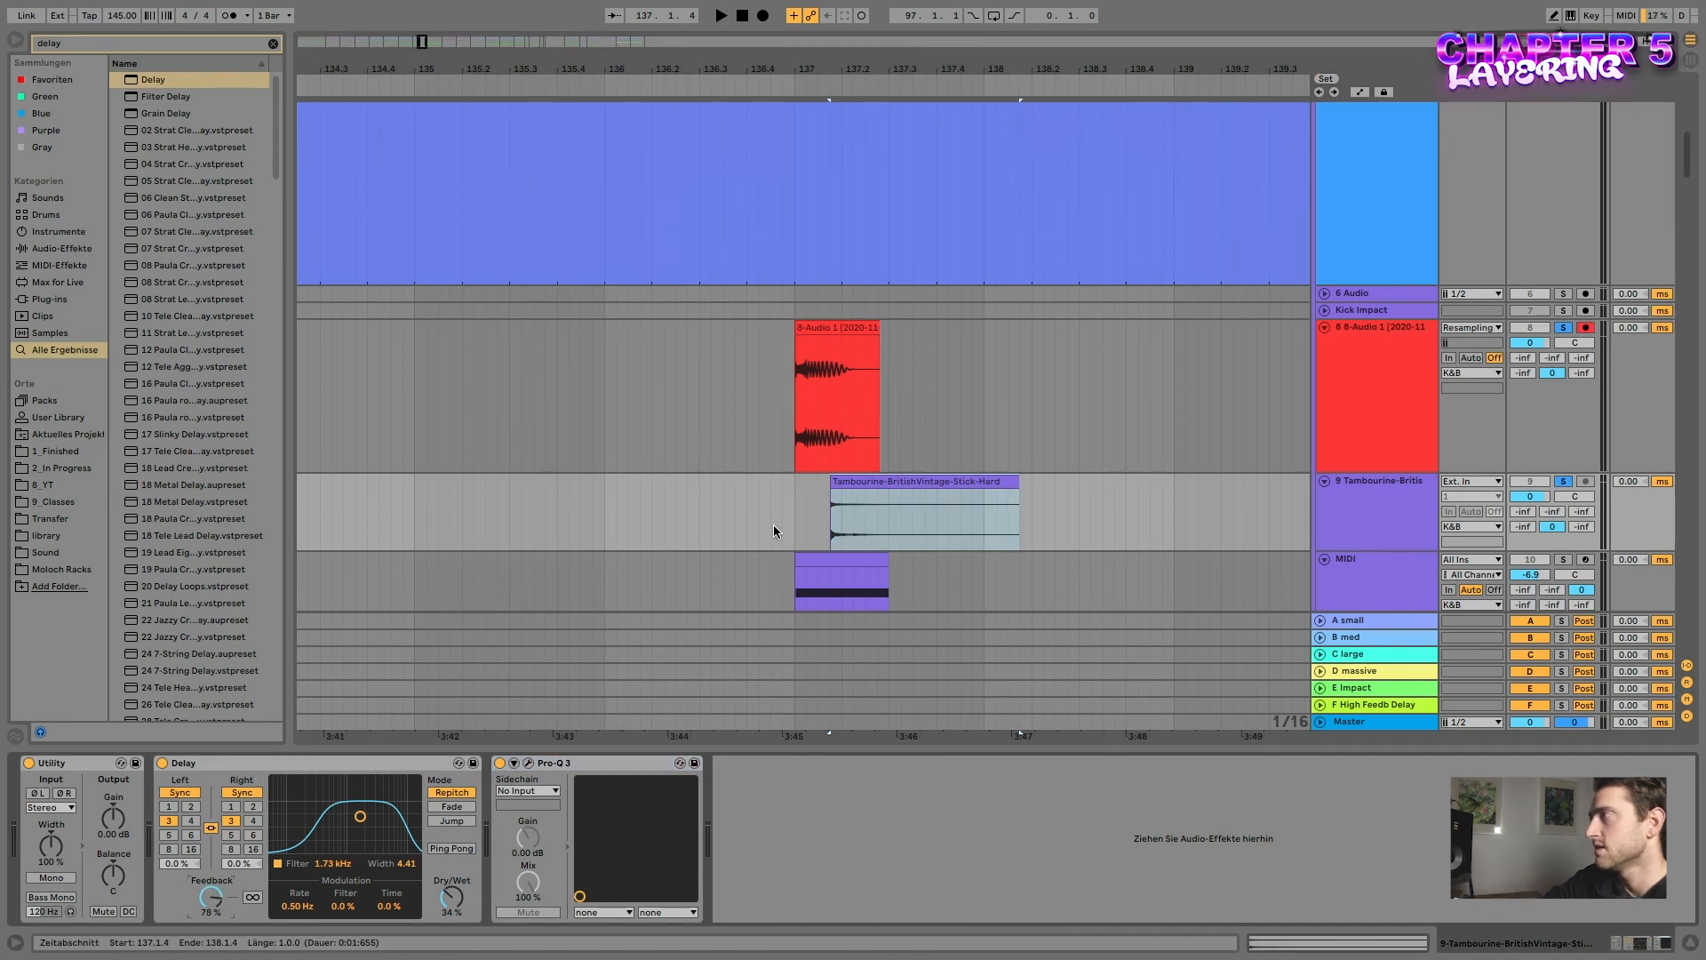
{"action": "left_click", "coordinate": [795, 510]}
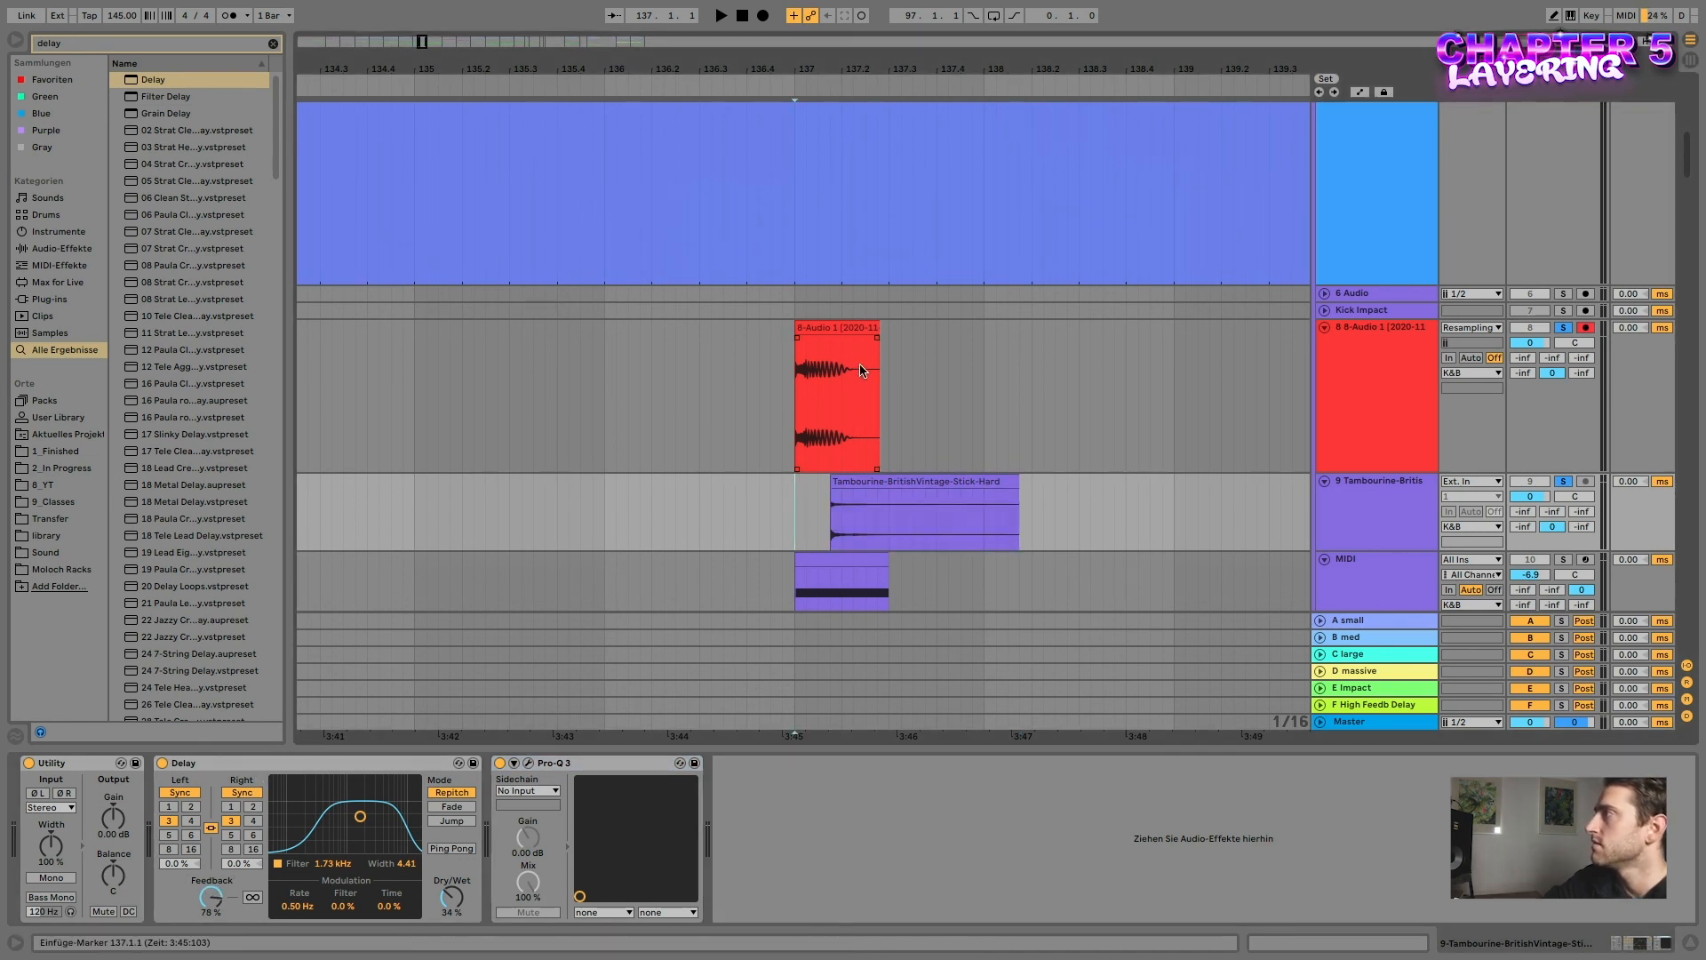
{"action": "left_click", "coordinate": [865, 483]}
{"action": "left_click", "coordinate": [792, 505]}
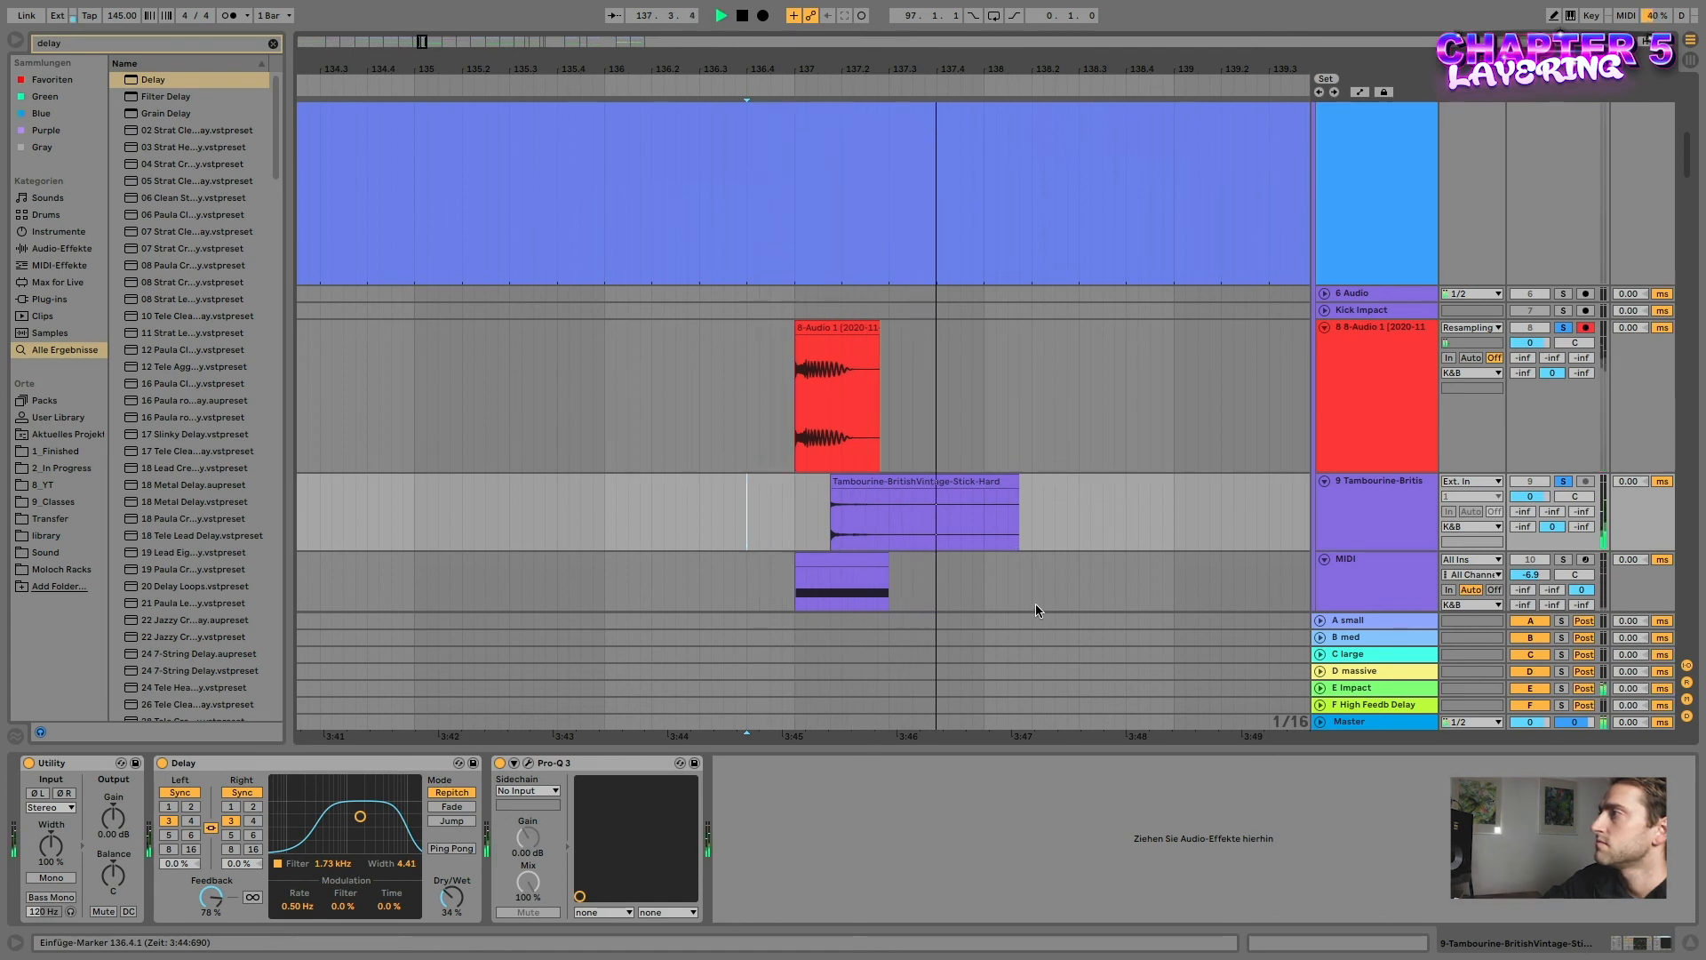
{"action": "key", "text": "space"}
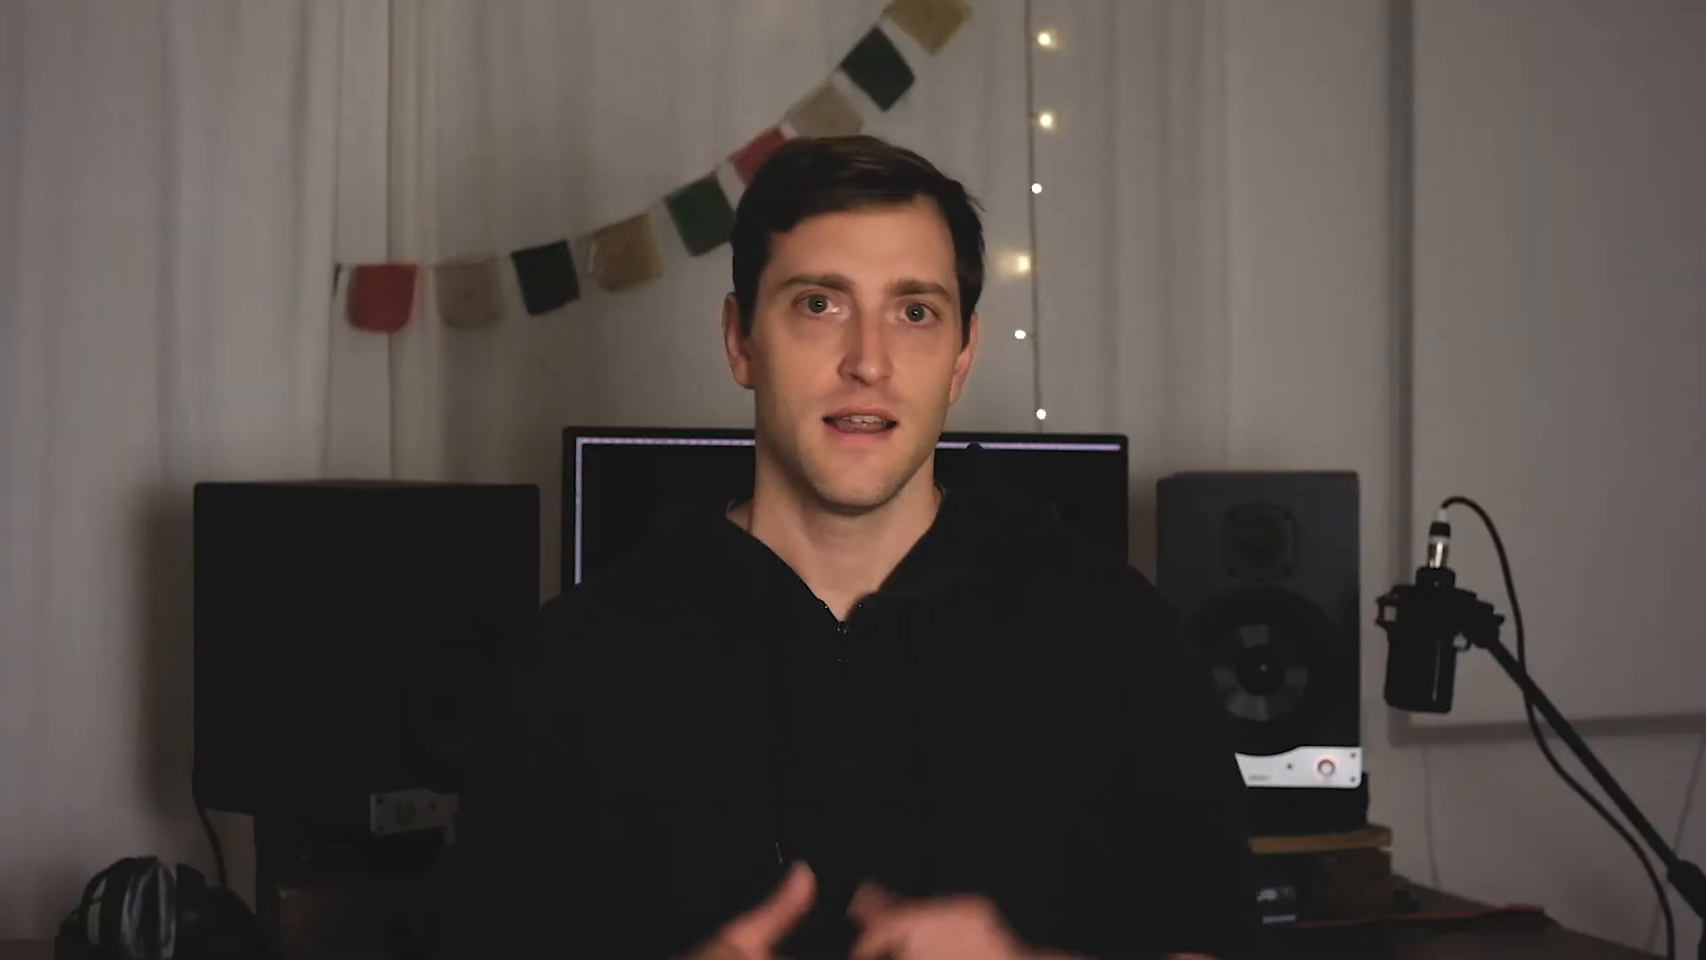